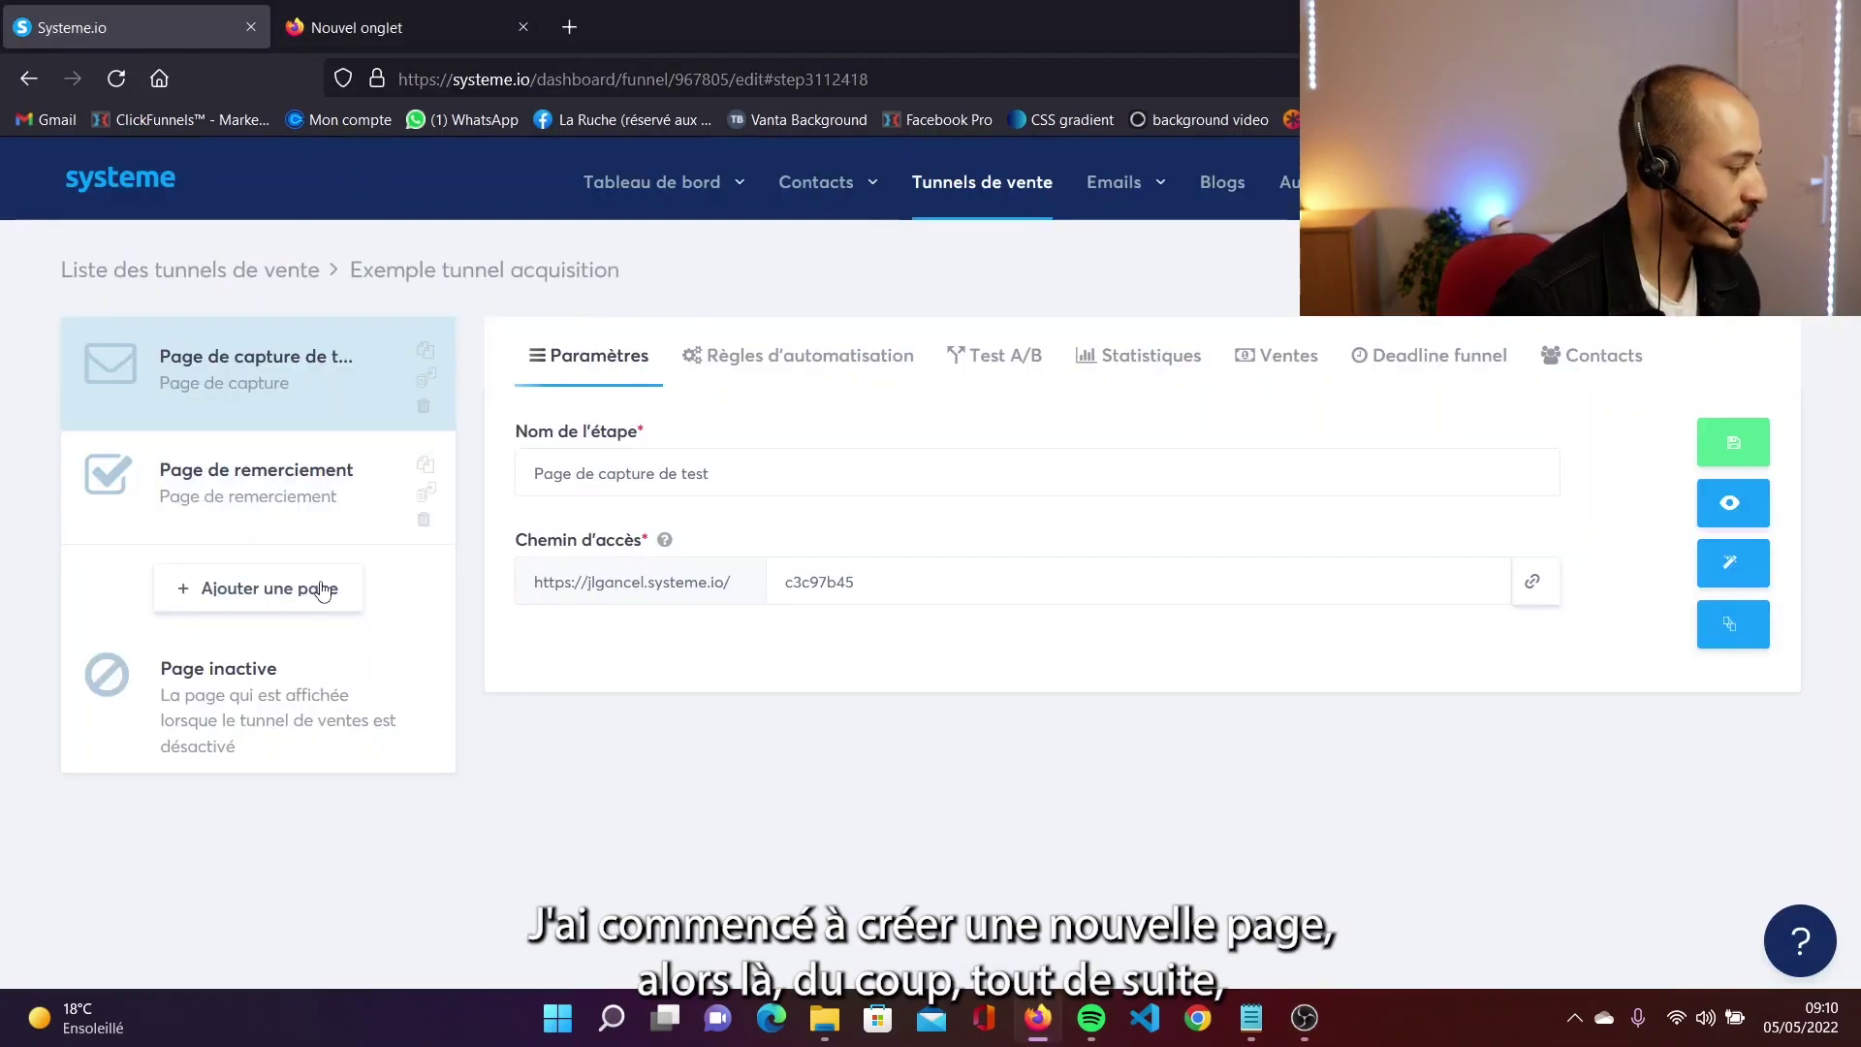
# Add a page to the "Exemple tunnel acquisition" funnel and open it blank in the page editor.
pyautogui.click(309, 589)
pyautogui.click(725, 503)
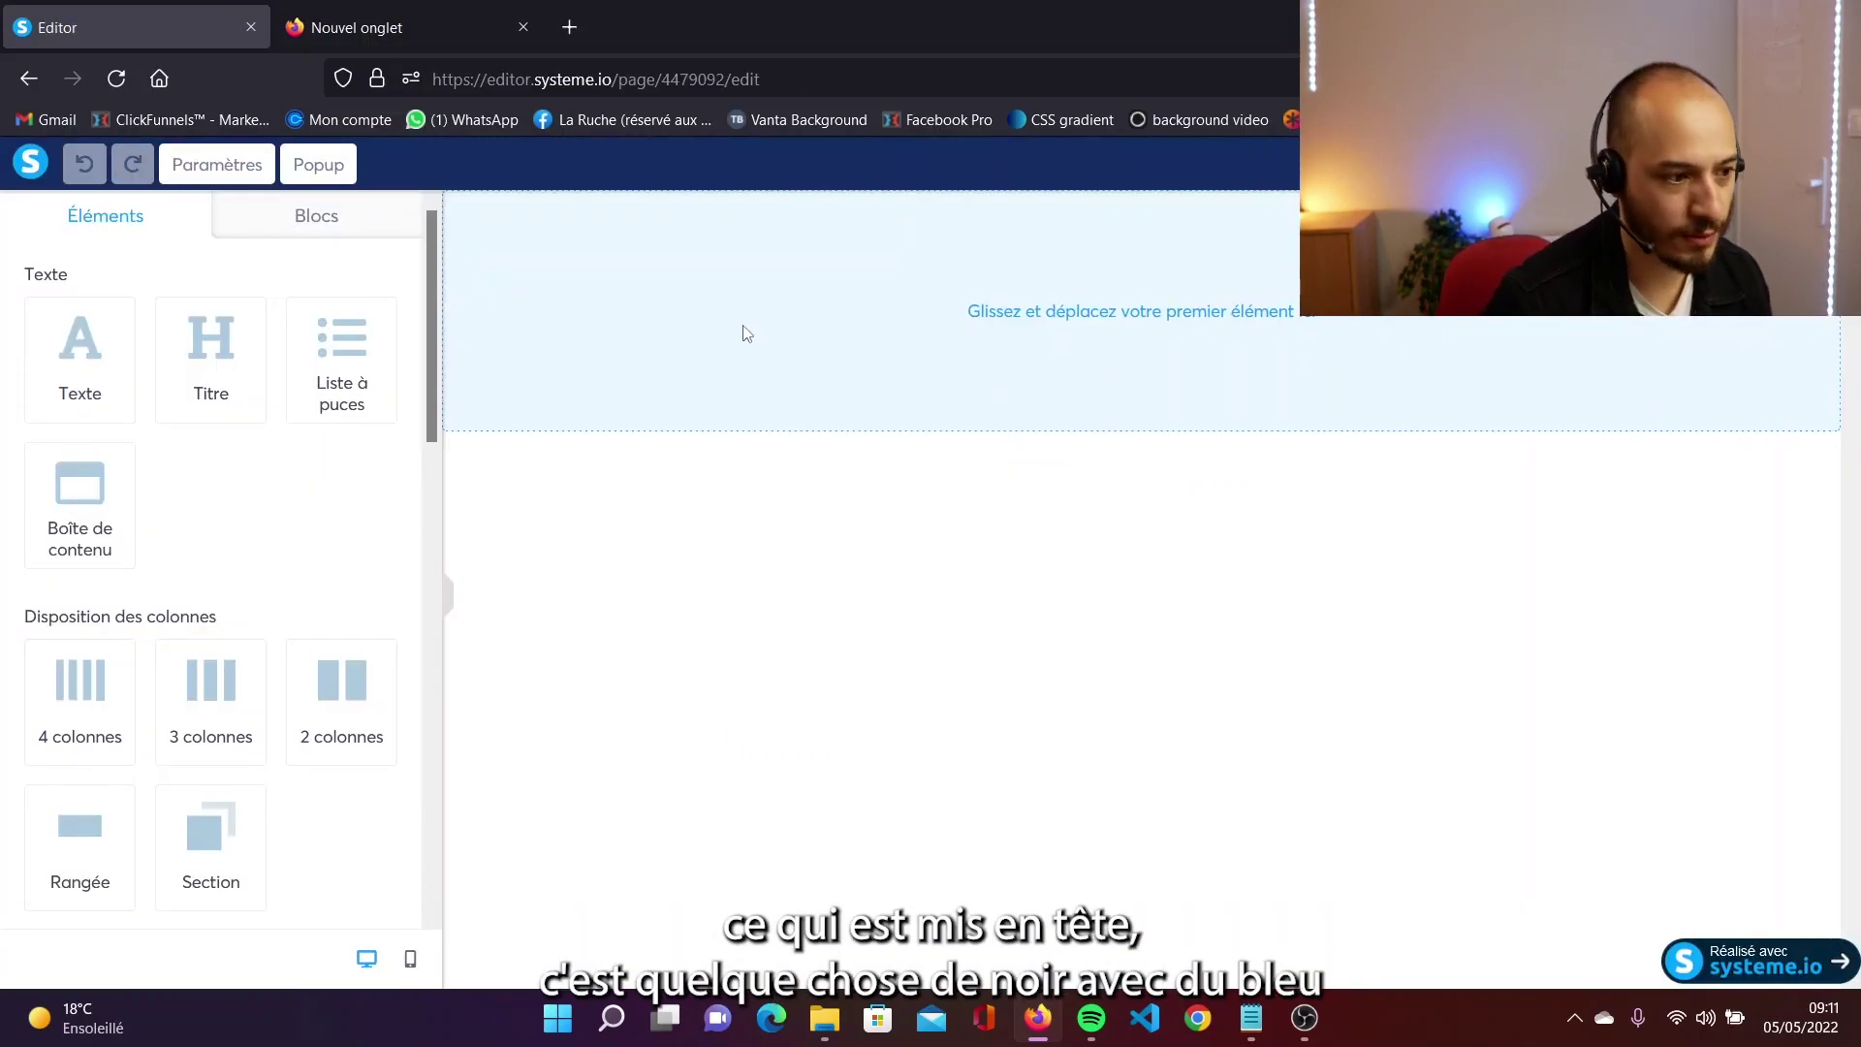
pyautogui.click(524, 27)
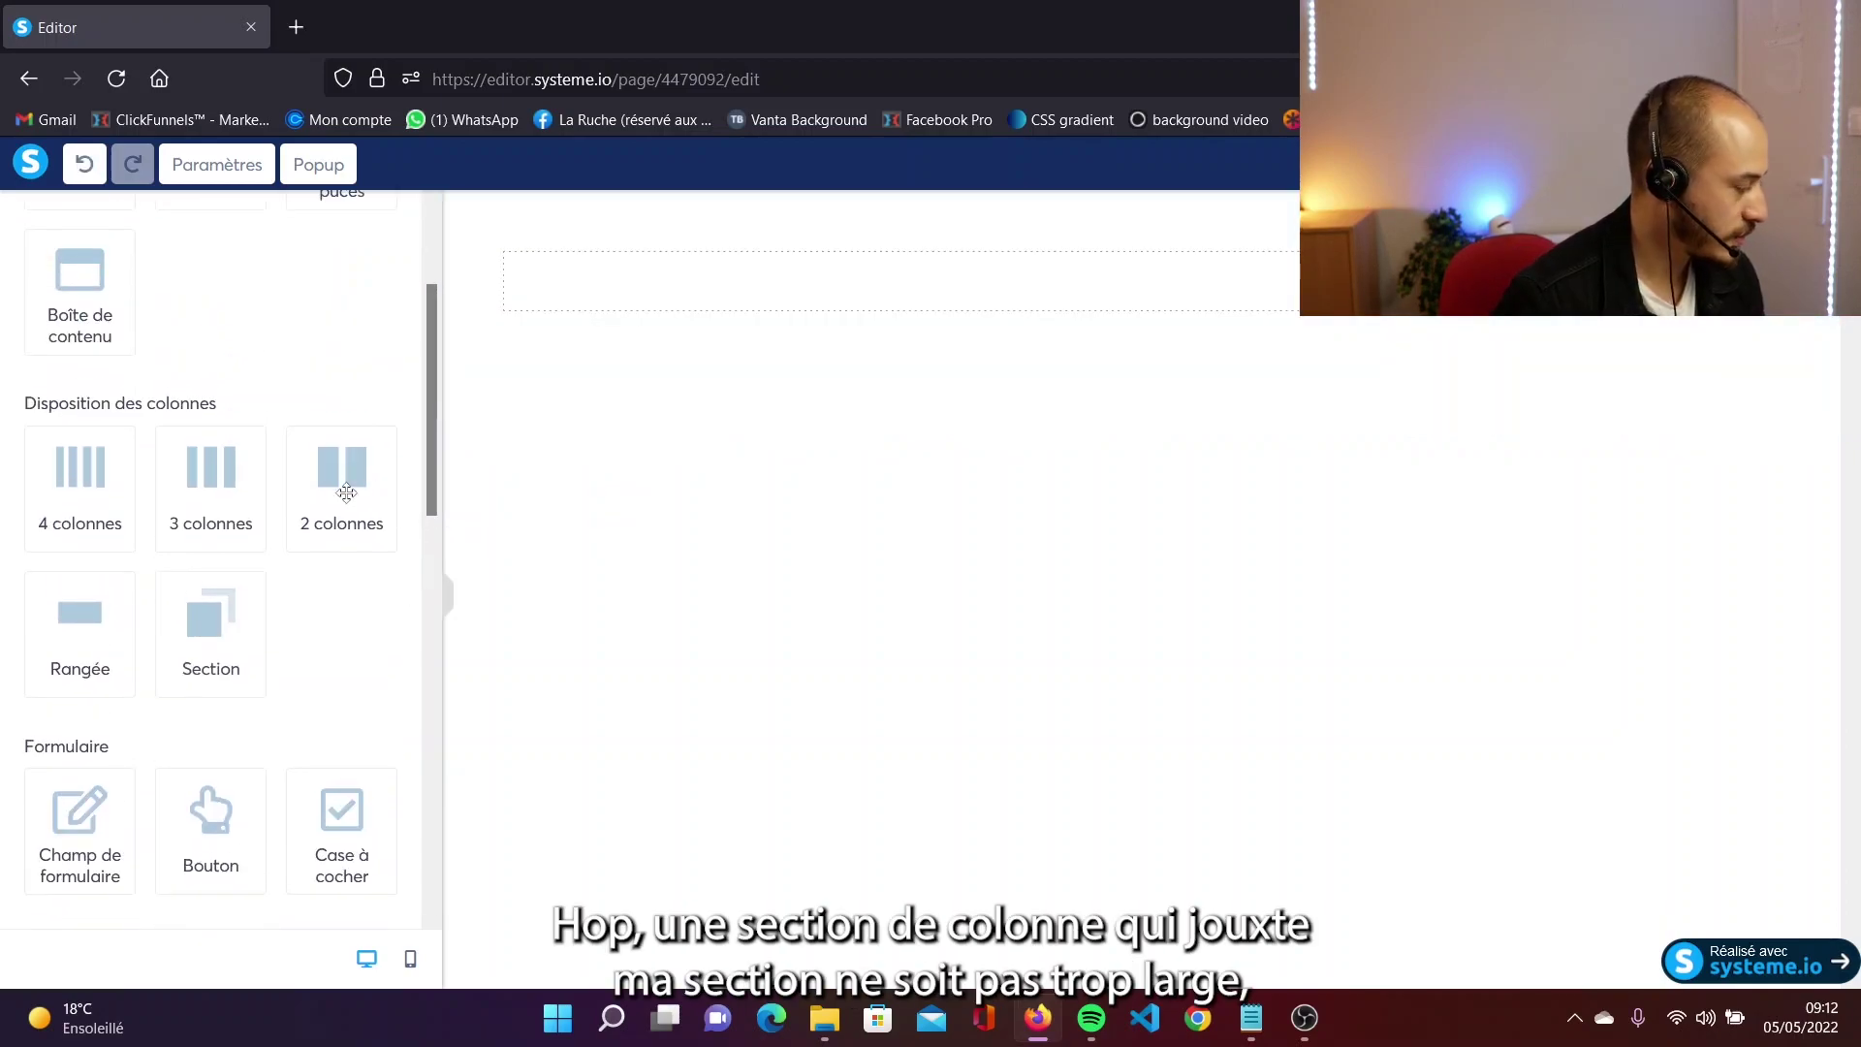
# Insert a two-column layout in the empty section and set the section's content width to Moyen.
pyautogui.moveTo(346, 493); pyautogui.dragTo(869, 282)
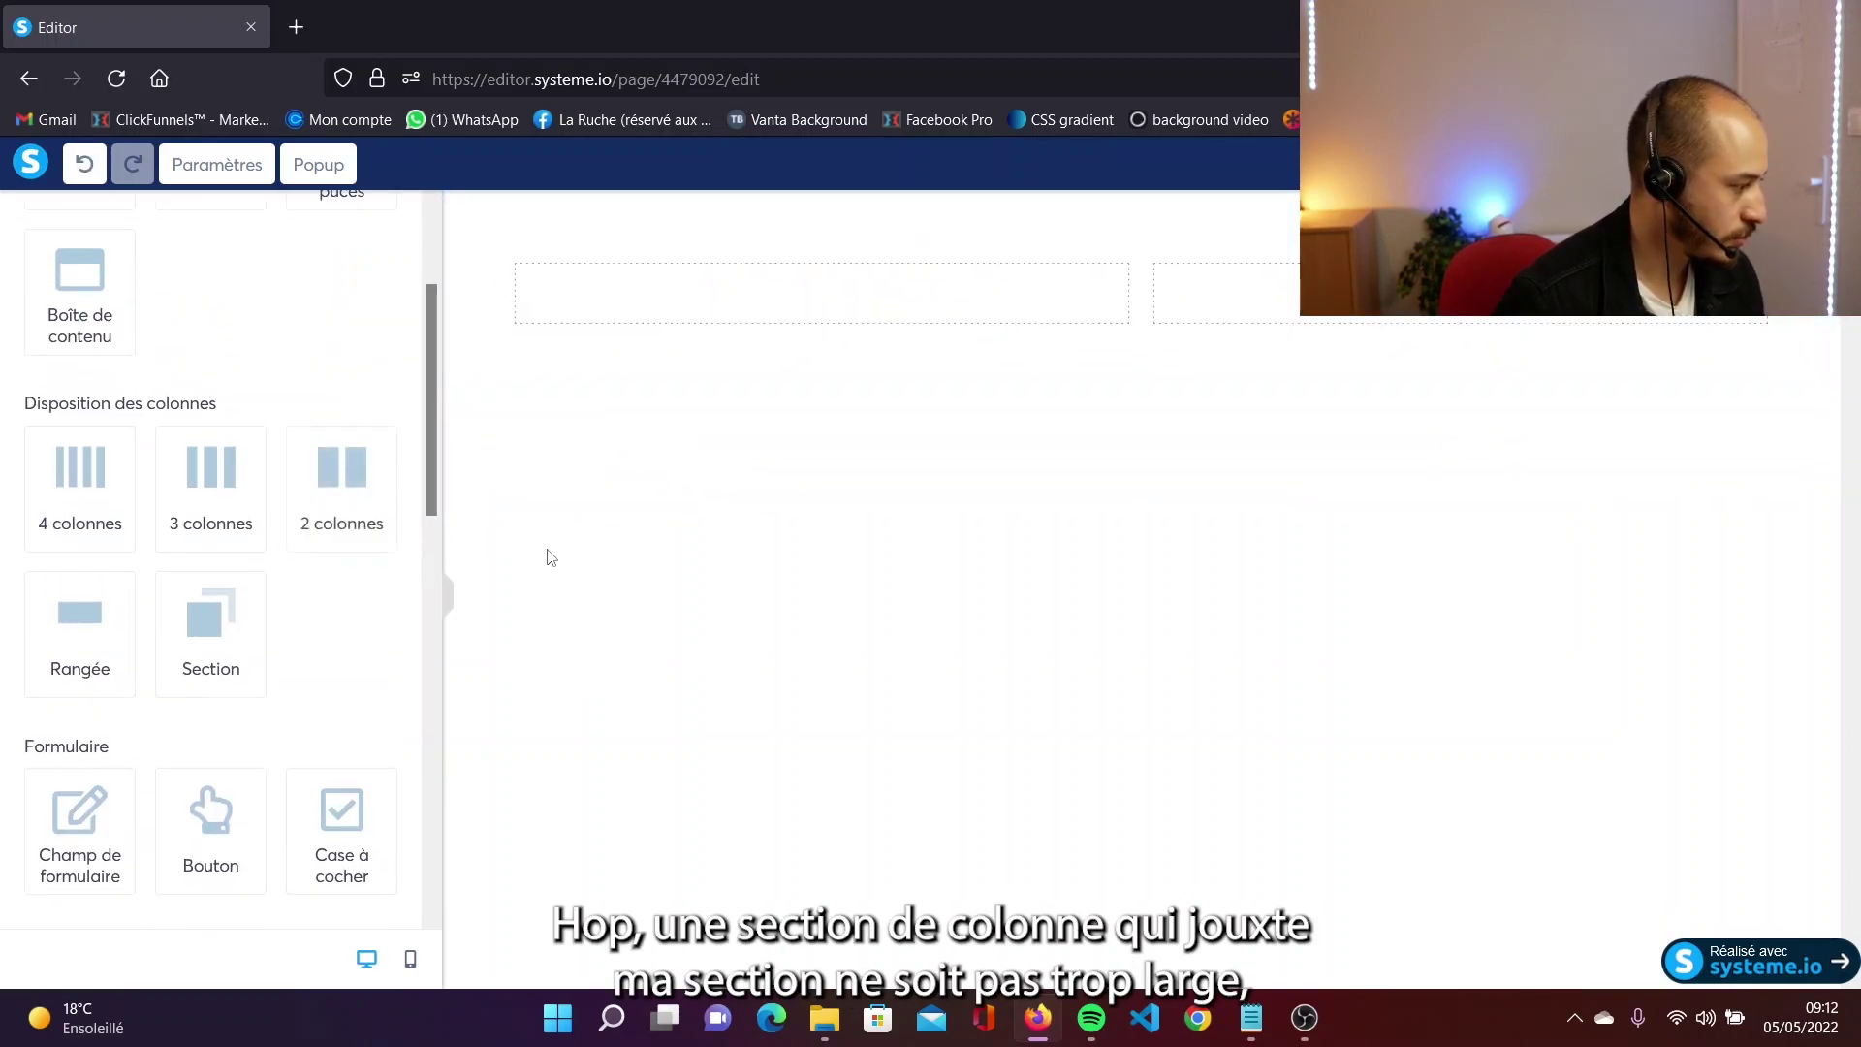
pyautogui.click(1125, 363)
pyautogui.click(160, 505)
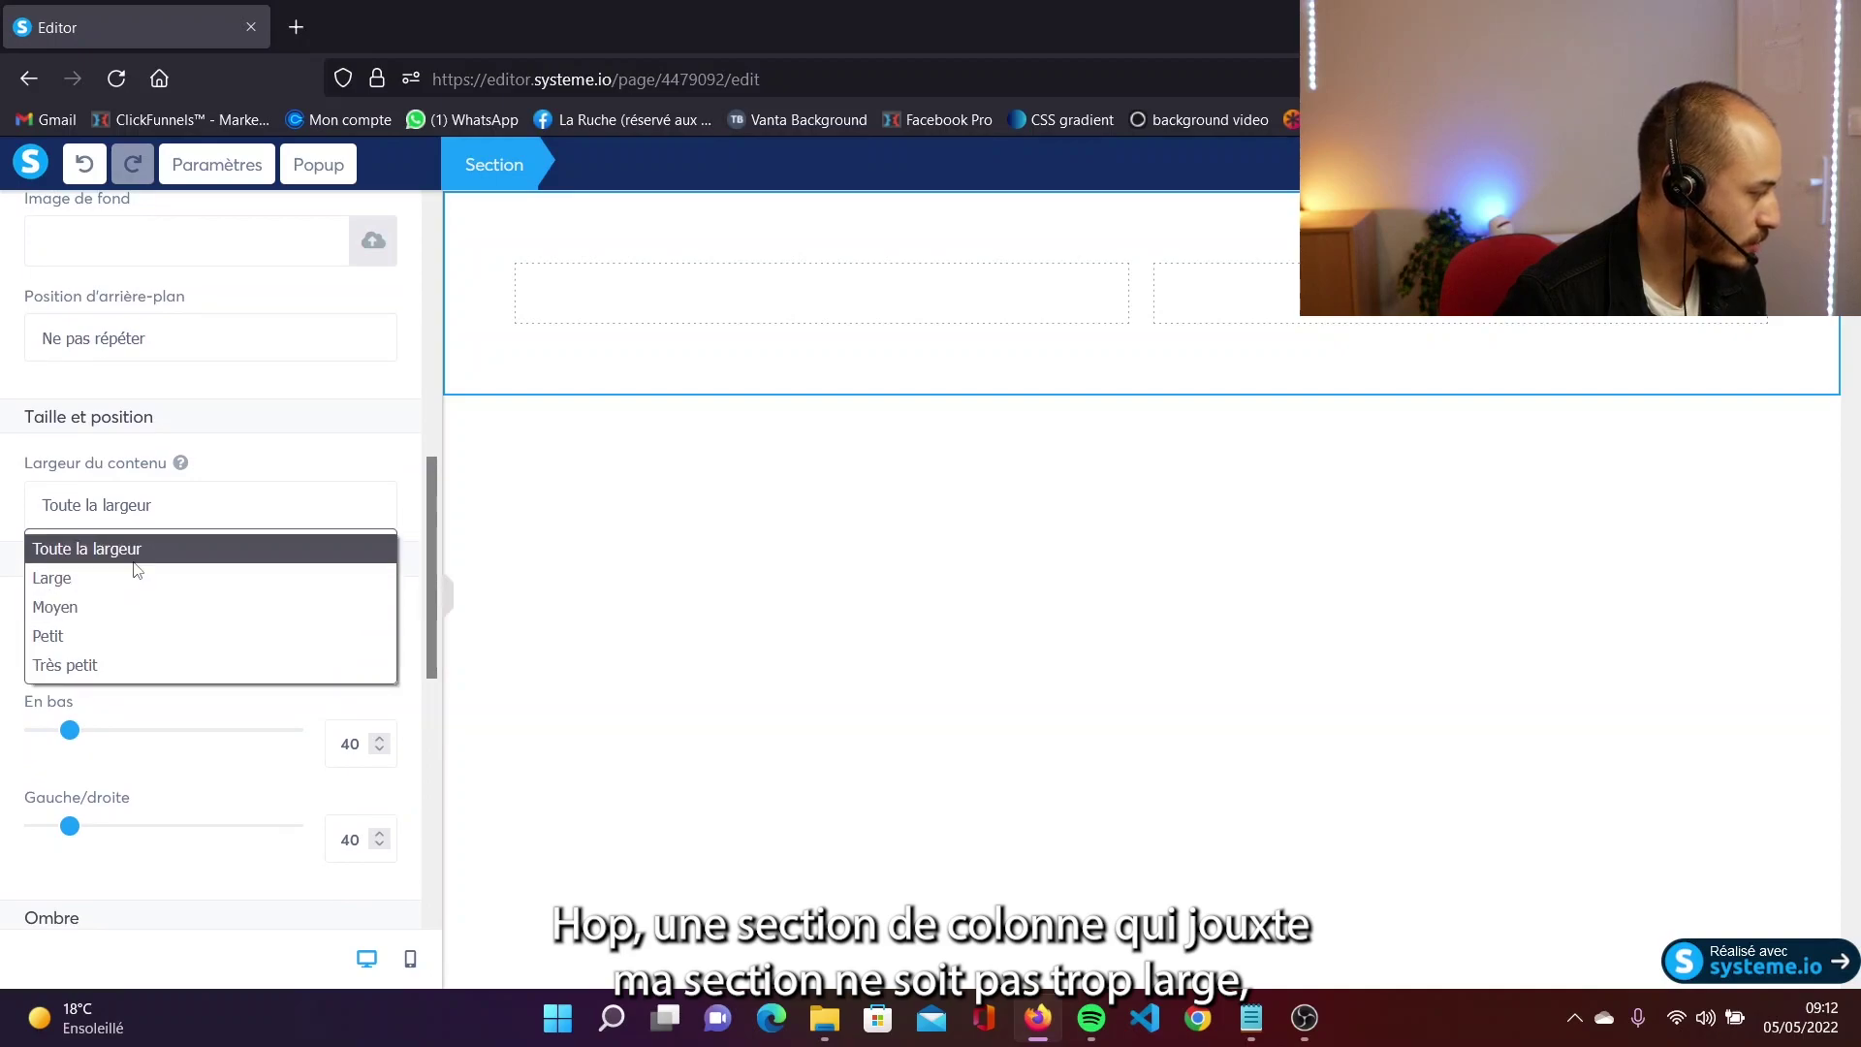
pyautogui.click(114, 607)
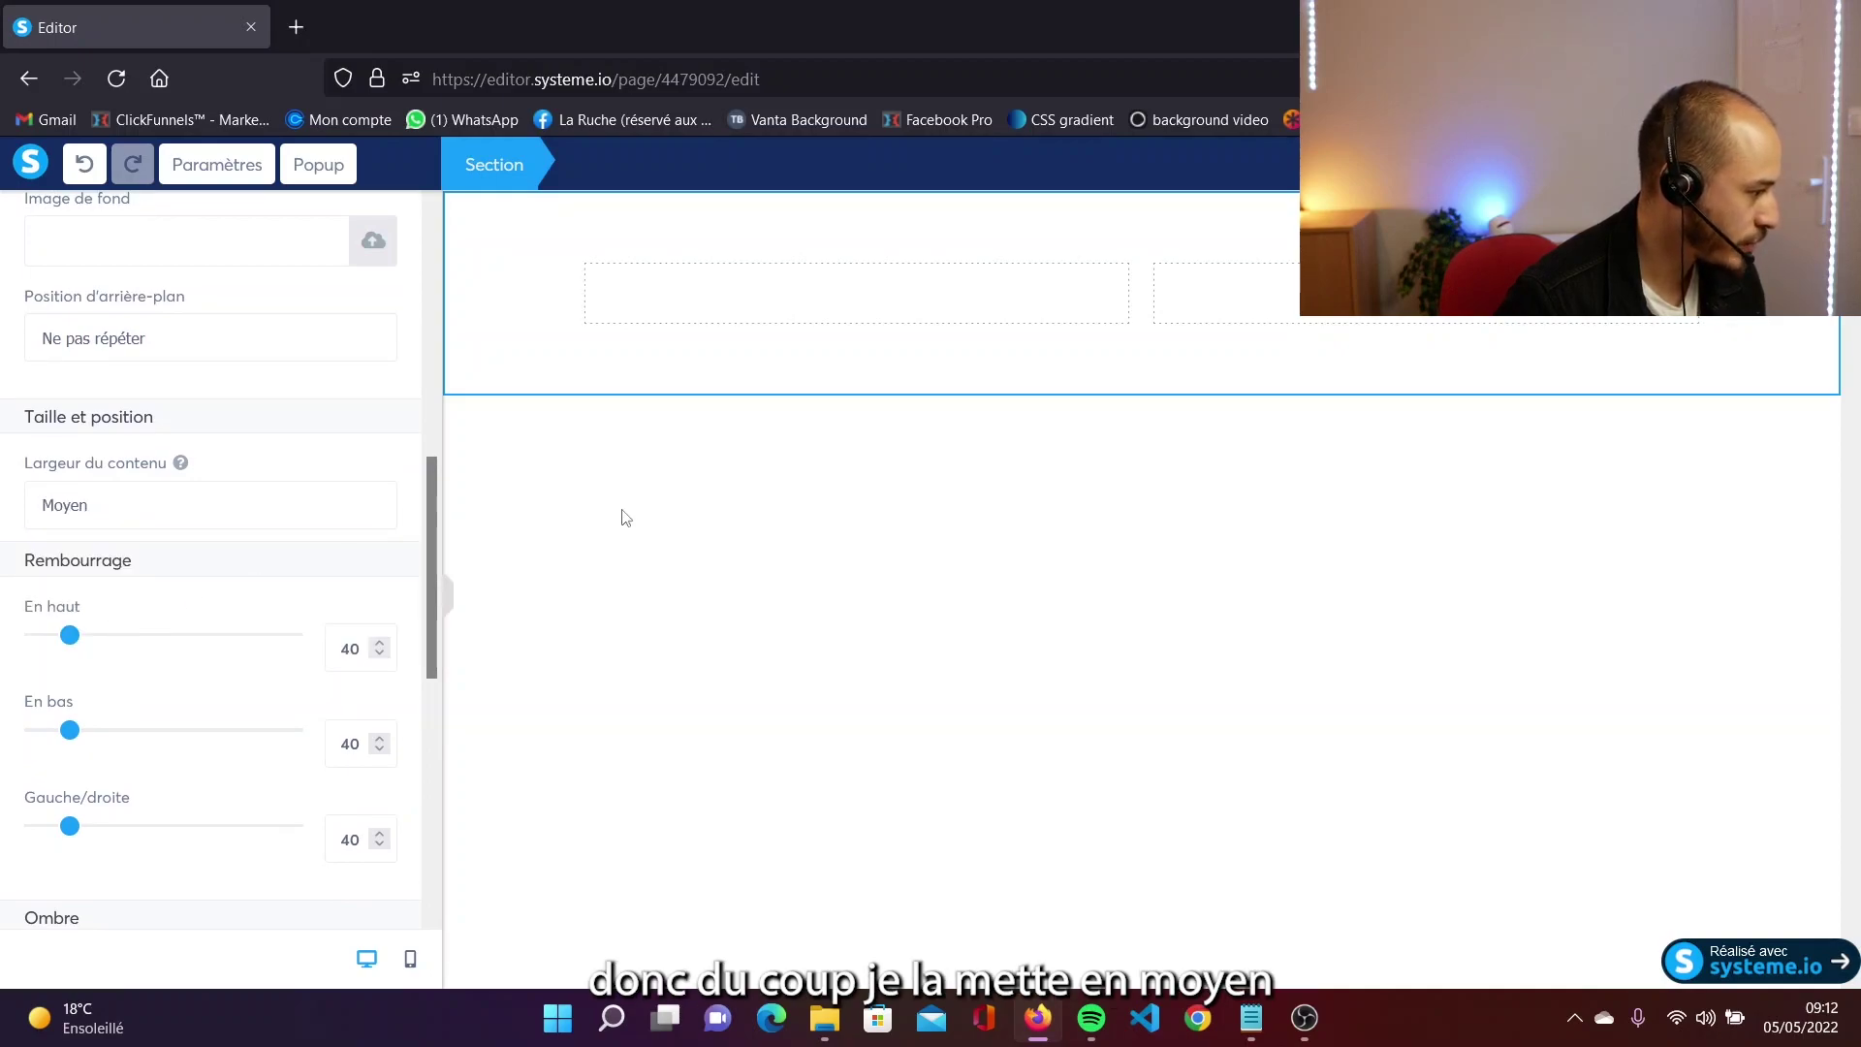
# Set the page's background colour to black in the page-wide settings.
pyautogui.click(217, 165)
pyautogui.scroll(-10, 150, 587)
pyautogui.scroll(-5, 155, 587)
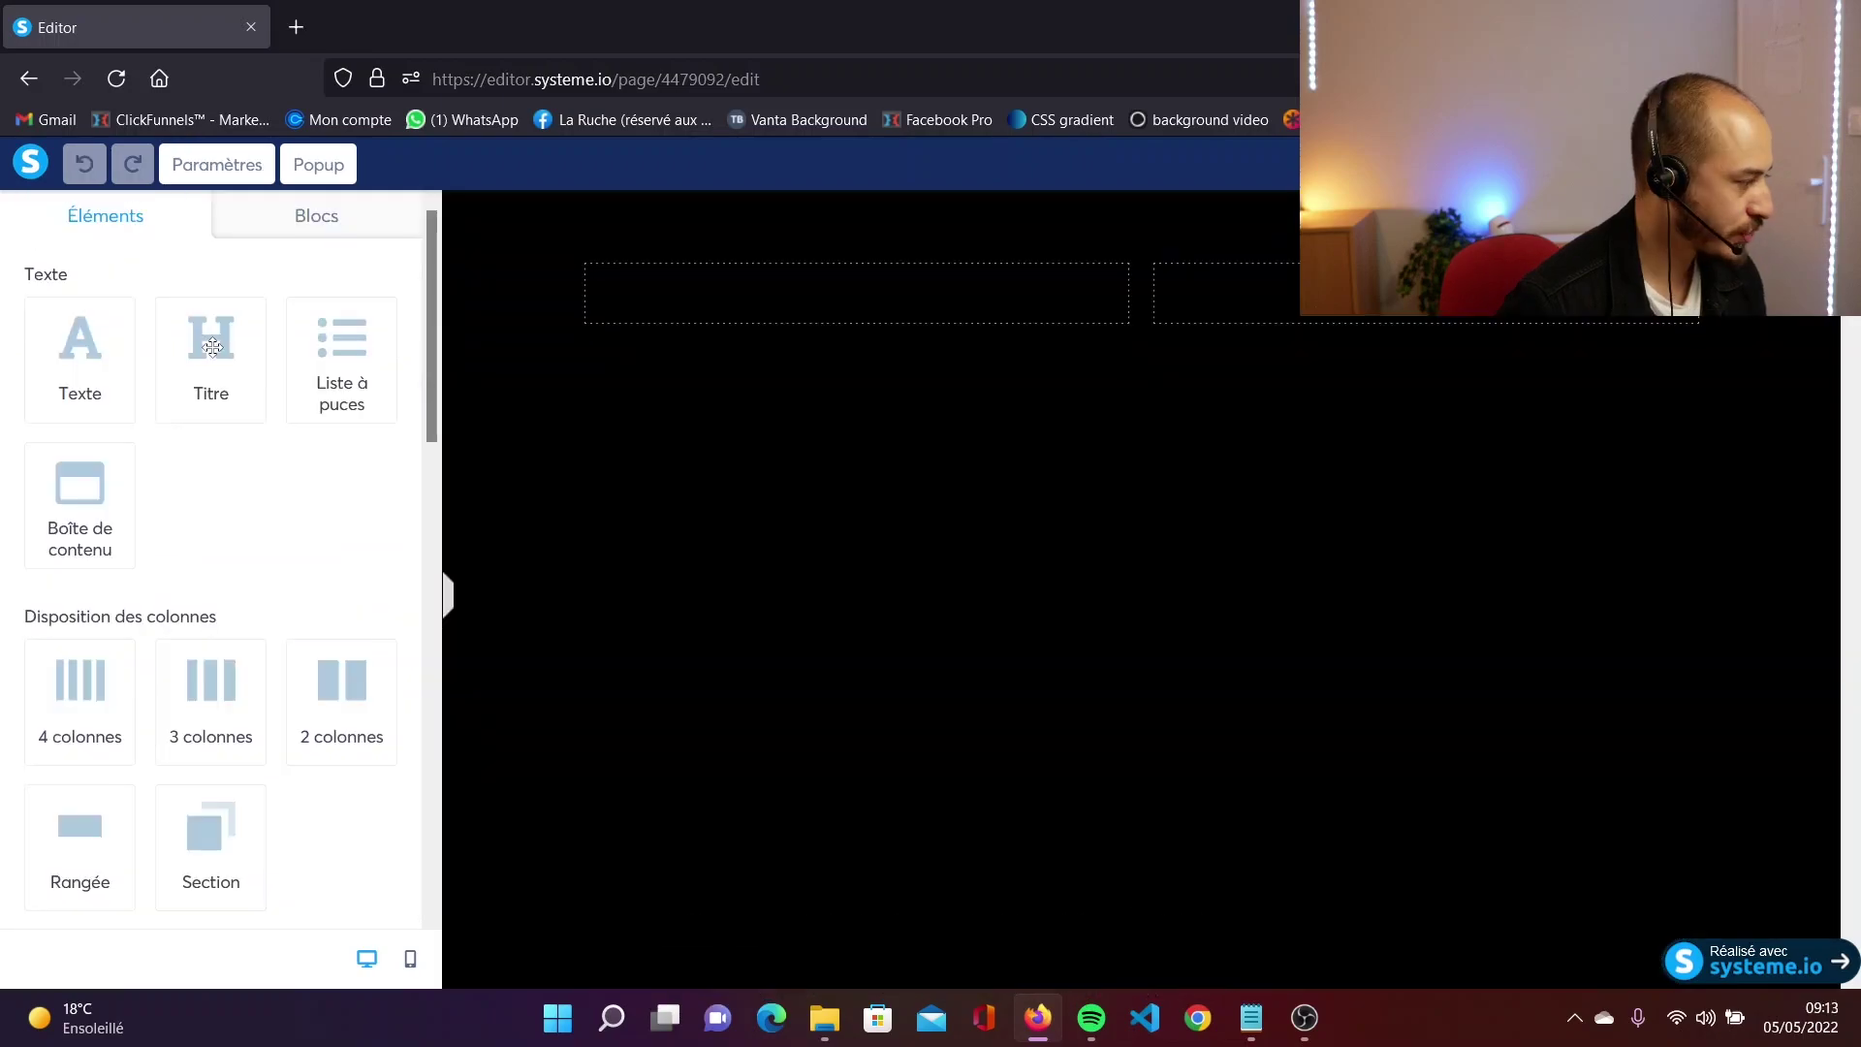
# Add a title, a text and a button to the first column of the two-column row.
pyautogui.moveTo(211, 356); pyautogui.dragTo(788, 299)
pyautogui.moveTo(79, 357); pyautogui.dragTo(766, 301)
pyautogui.scroll(-5, 211, 582)
pyautogui.moveTo(217, 831); pyautogui.dragTo(748, 444)
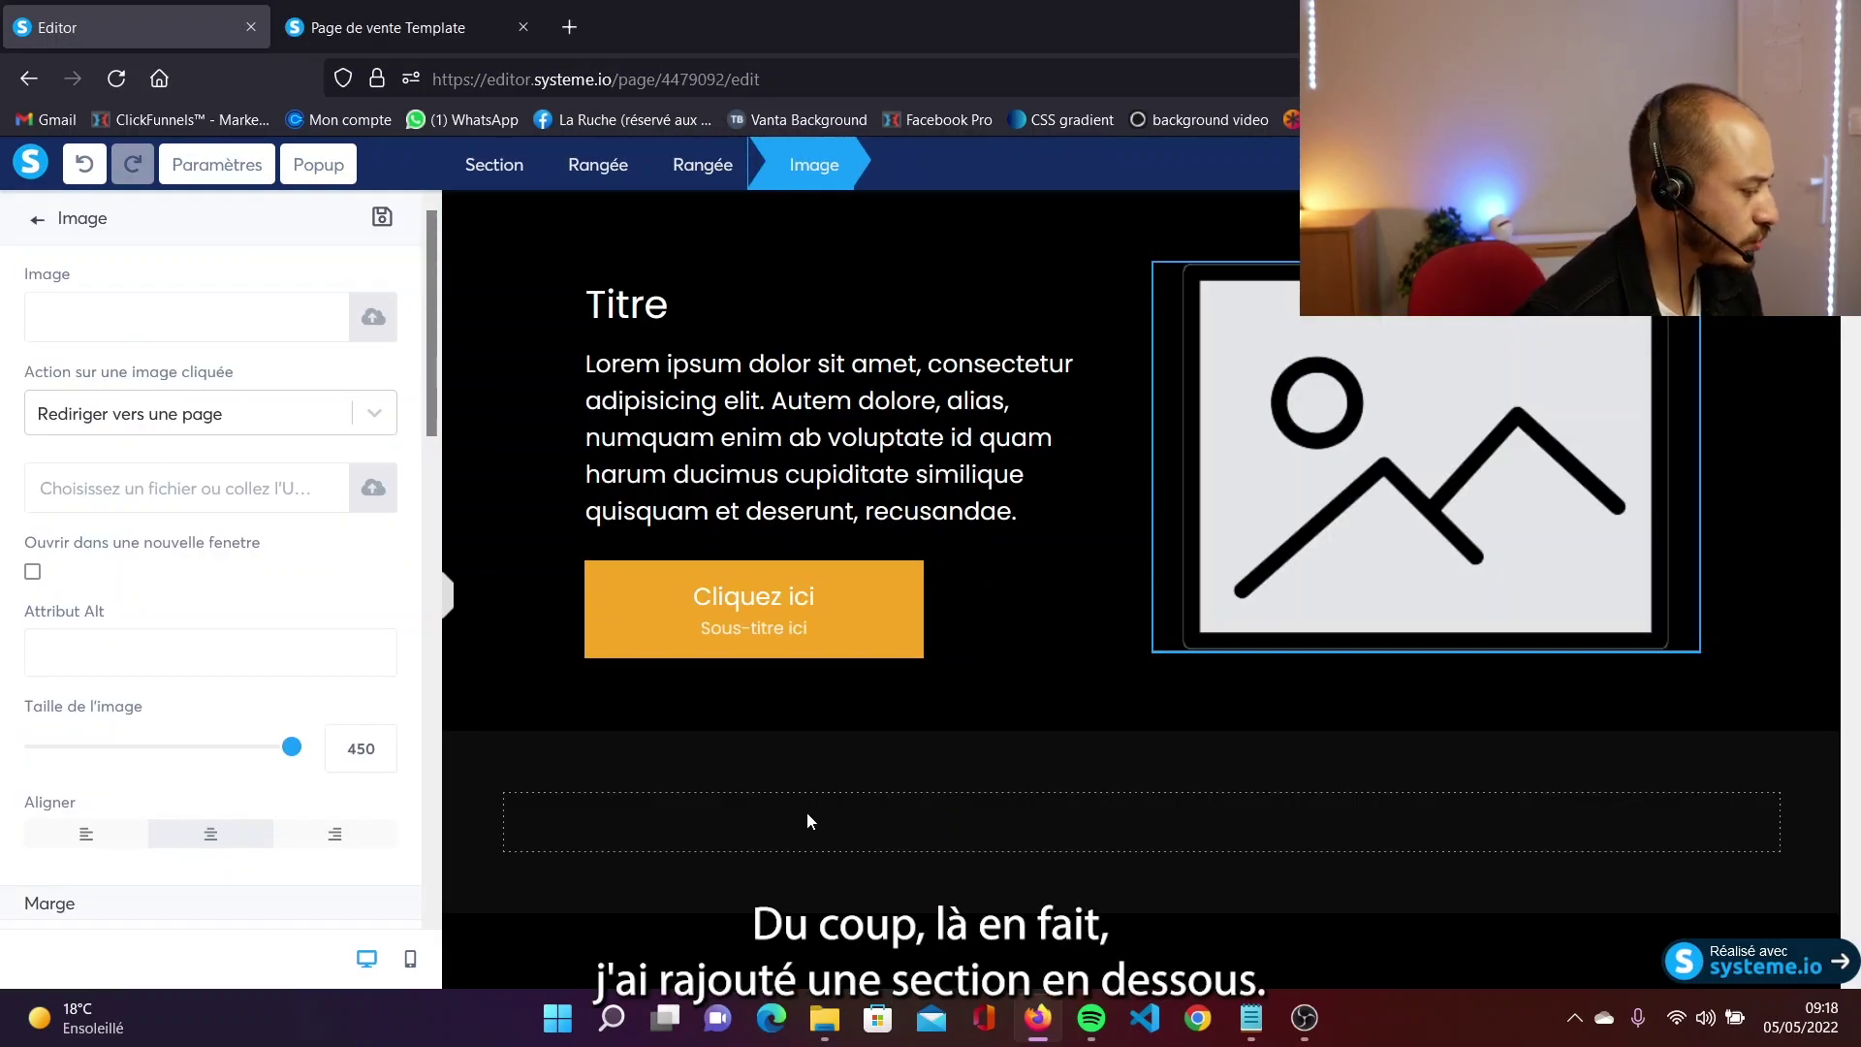
# Replace the placeholder image in the first section's second column with the already uploaded picture.
pyautogui.click(844, 735)
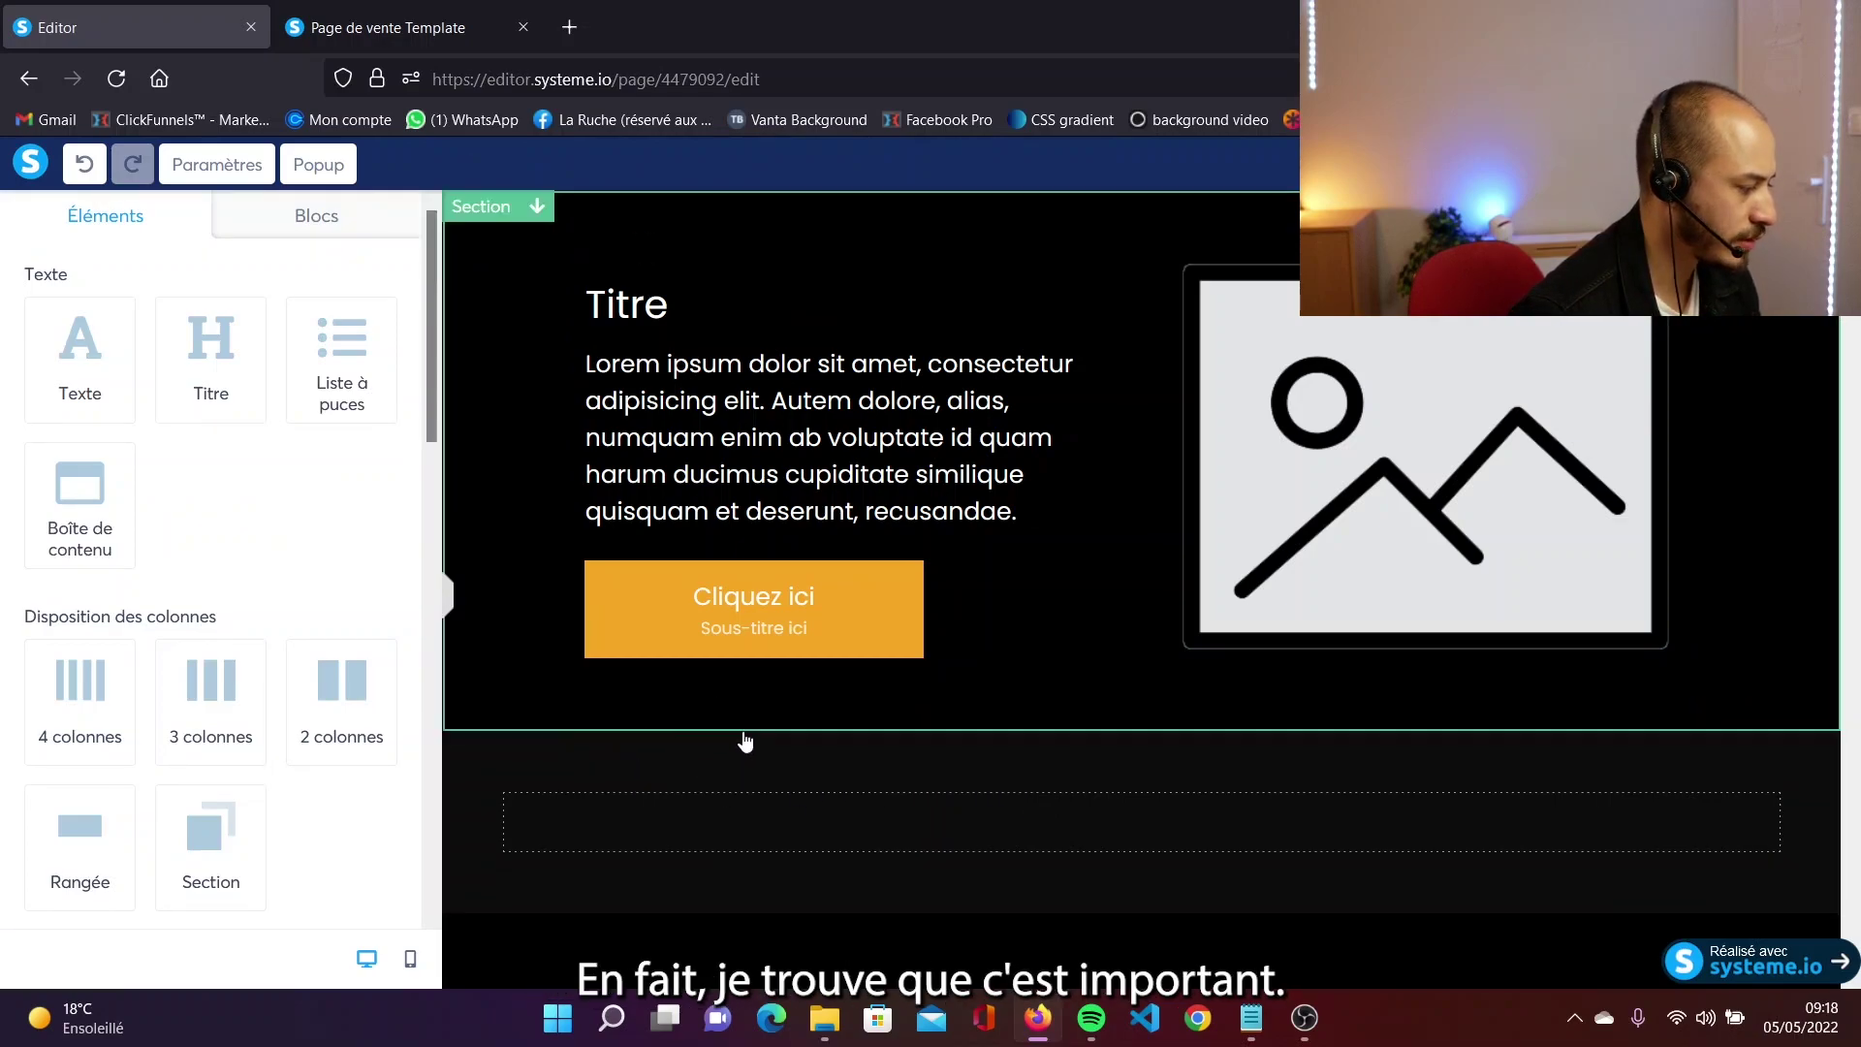
pyautogui.doubleClick(1384, 579)
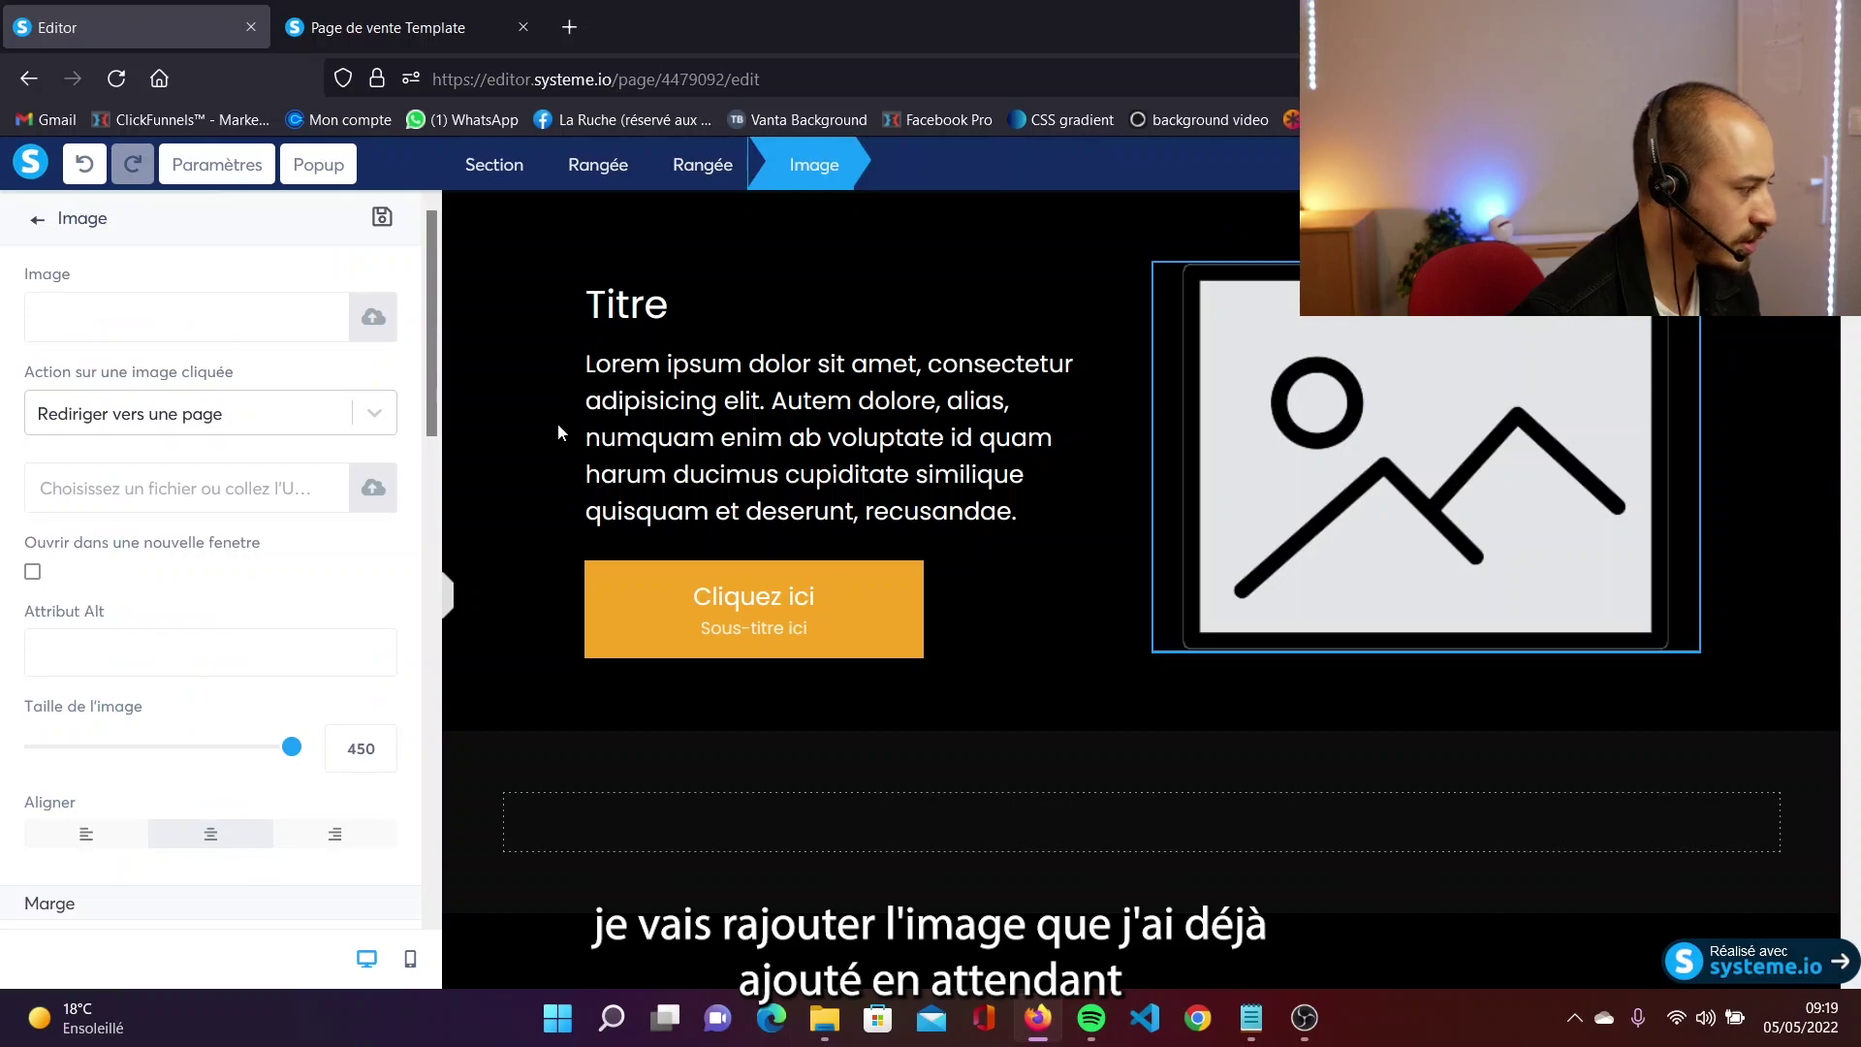
pyautogui.click(1025, 317)
pyautogui.click(581, 356)
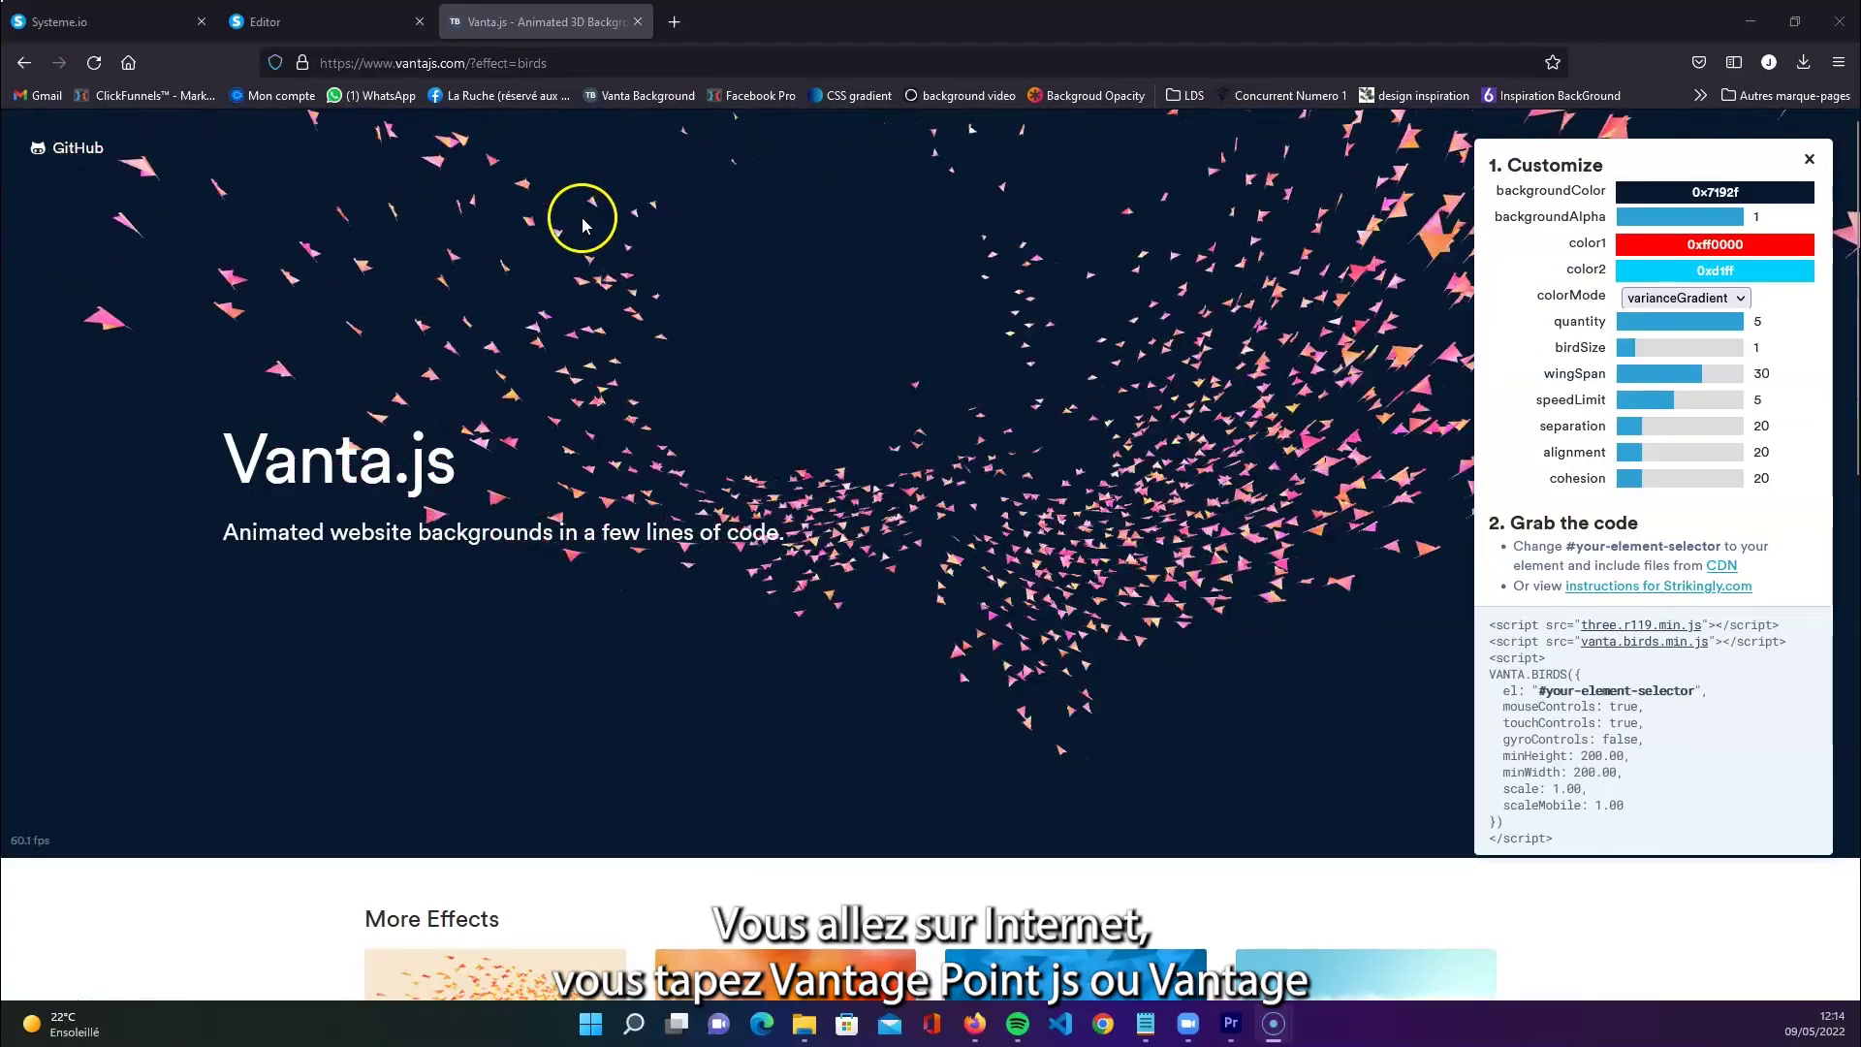
# Load the Vanta.js home page without the effect parameter and look through the list of animated background effects.
pyautogui.moveTo(467, 62); pyautogui.dragTo(557, 64)
pyautogui.press('BackSpace')
pyautogui.press('Return')
pyautogui.scroll(-1, 902, 391)
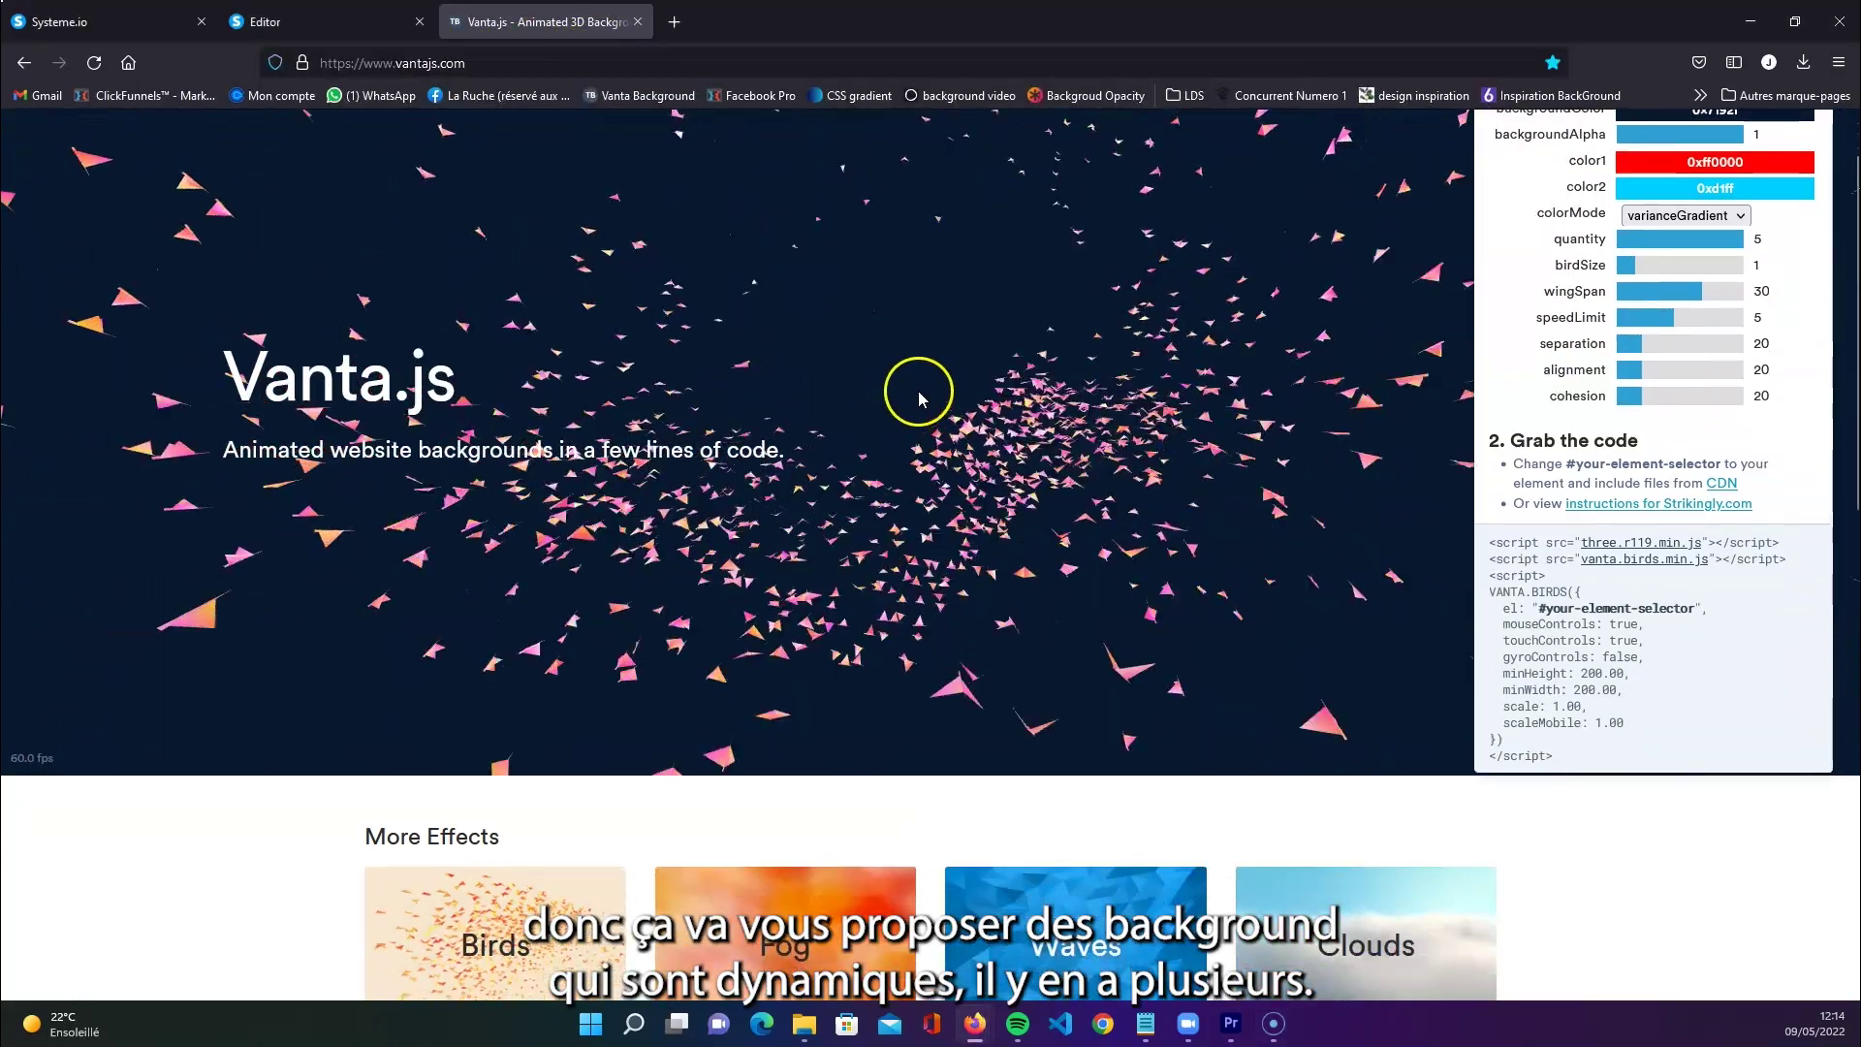
pyautogui.scroll(-3, 800, 471)
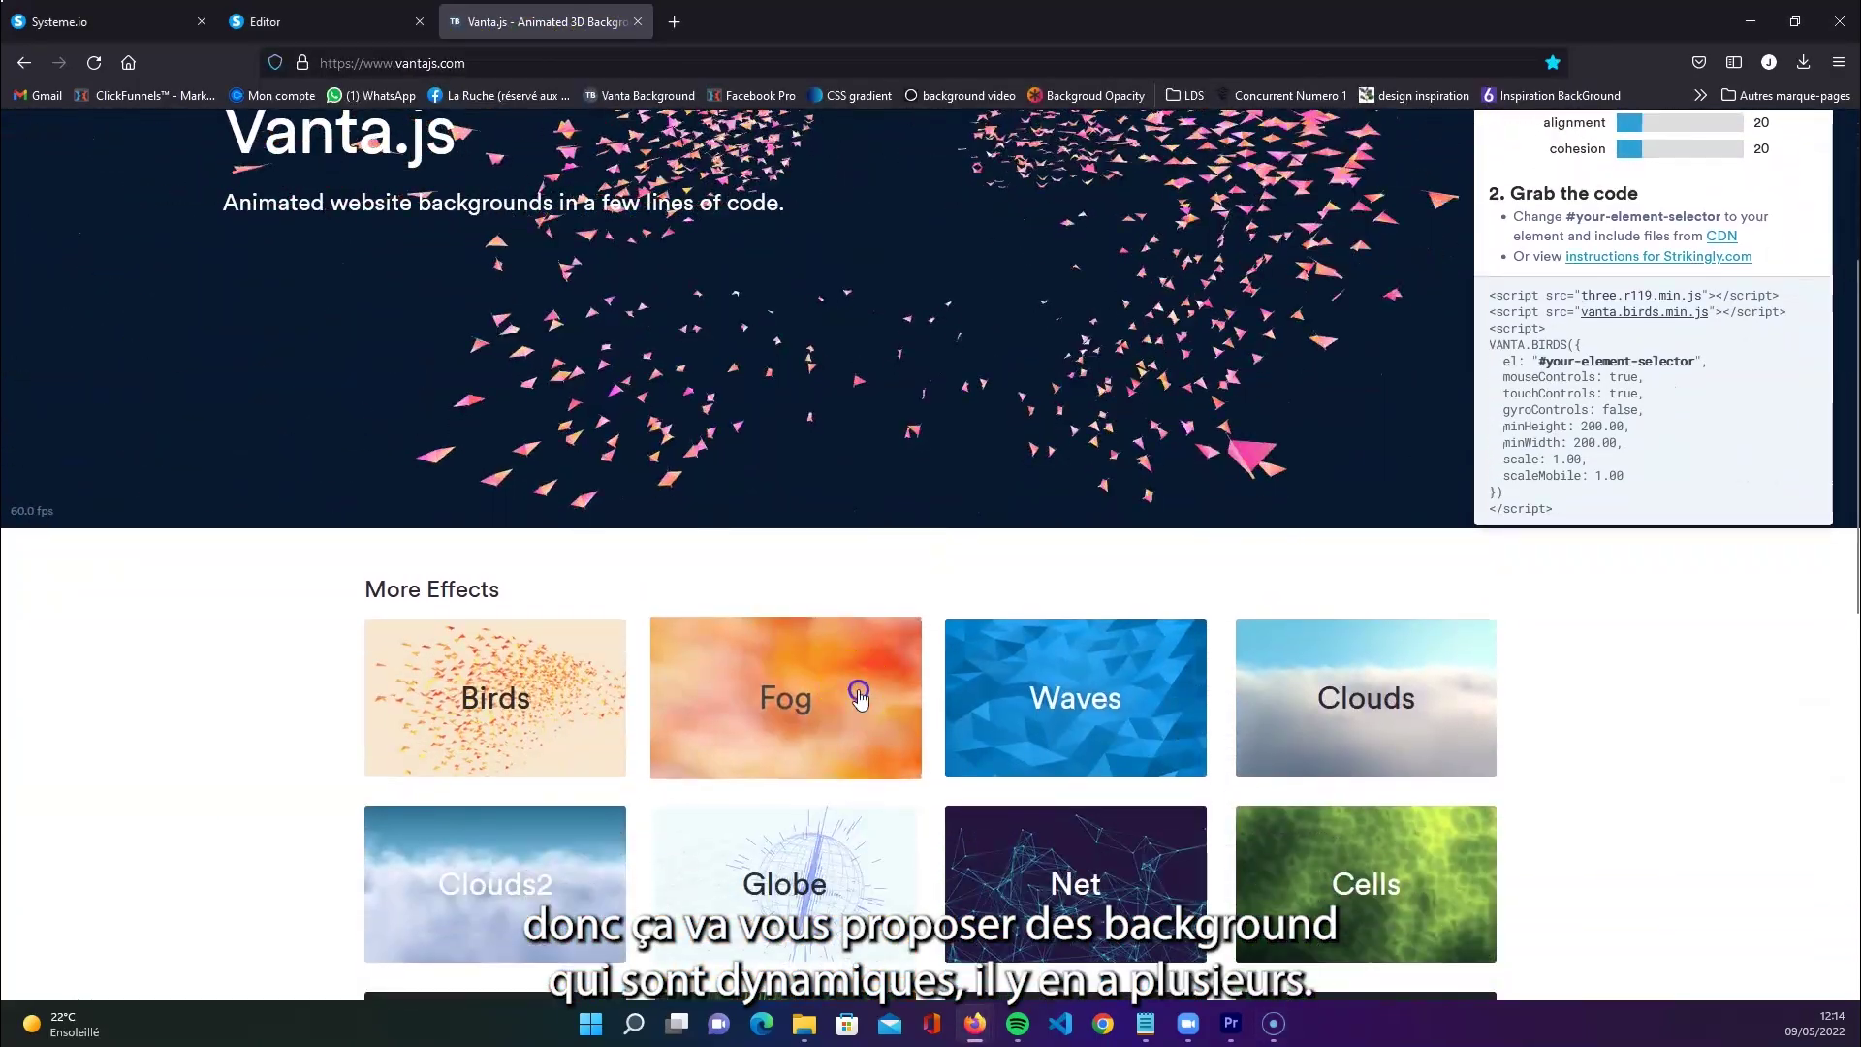
# Preview the Fog, Clouds and Waves animated background effects.
pyautogui.click(852, 706)
pyautogui.scroll(-5, 720, 442)
pyautogui.click(1280, 464)
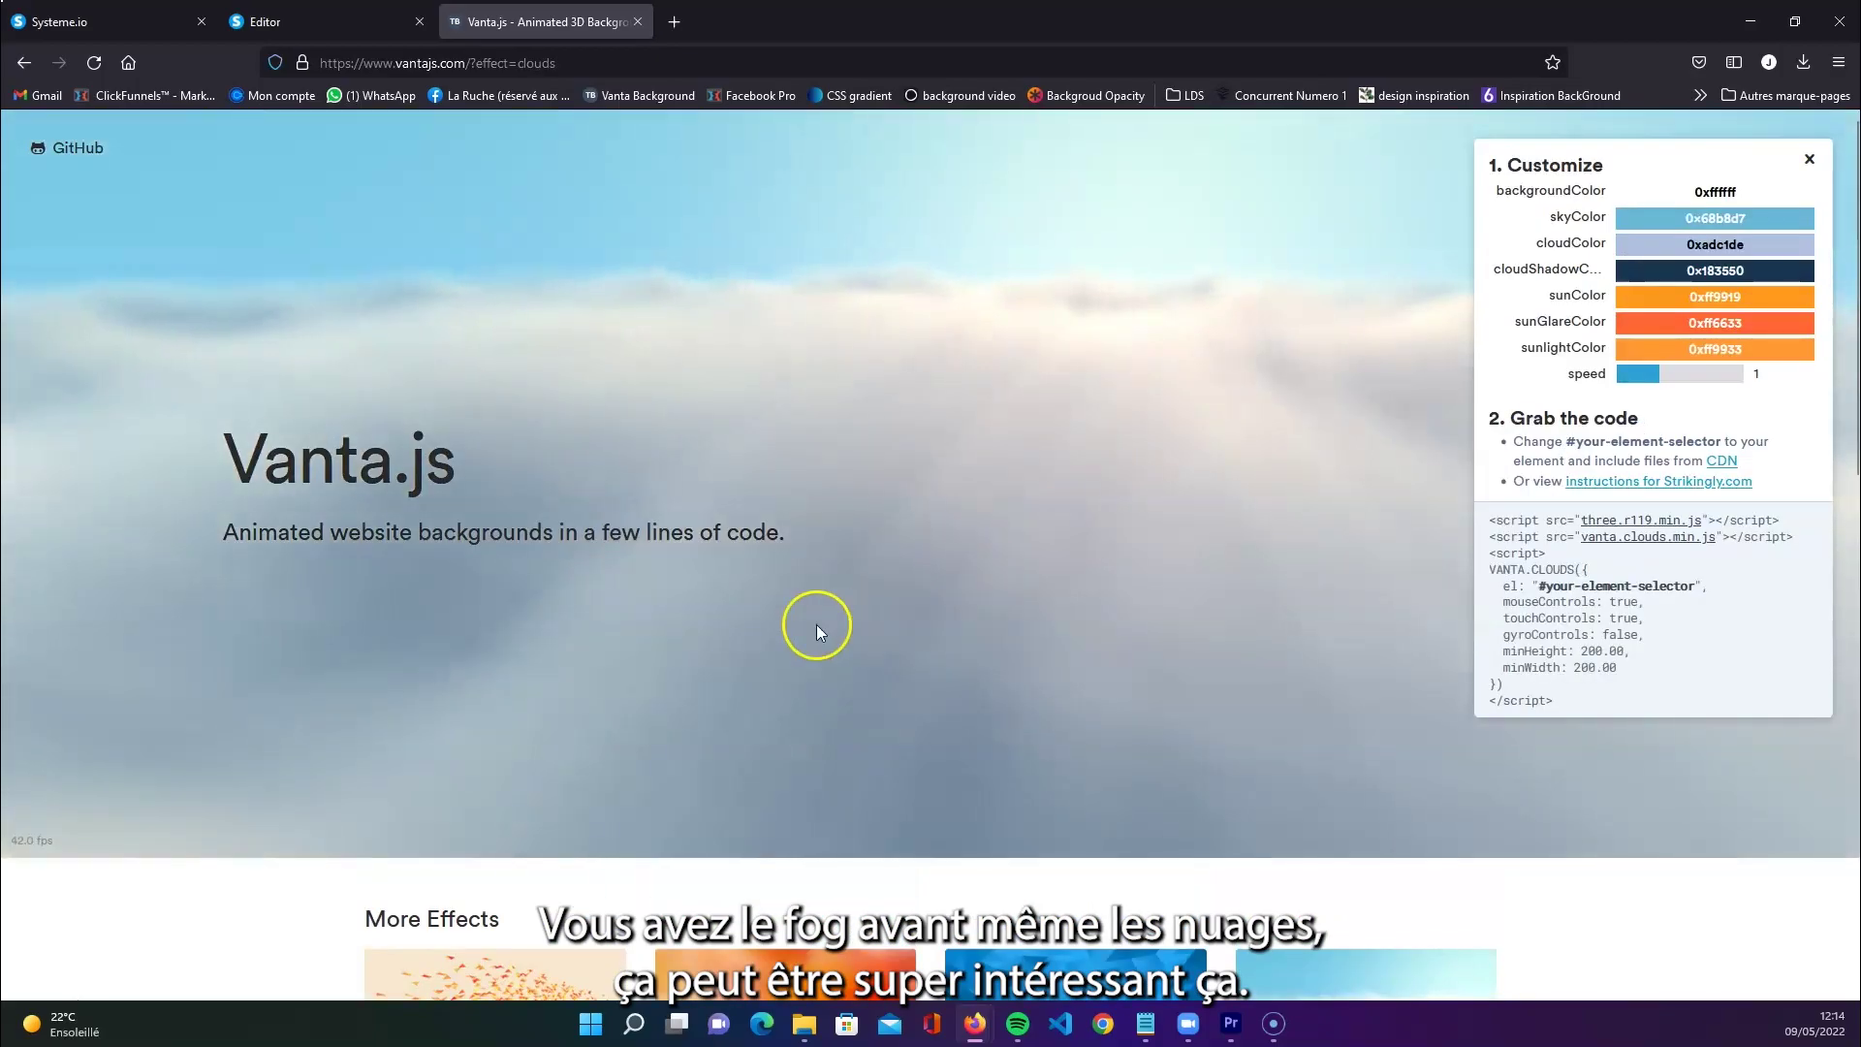
pyautogui.scroll(-5, 1122, 590)
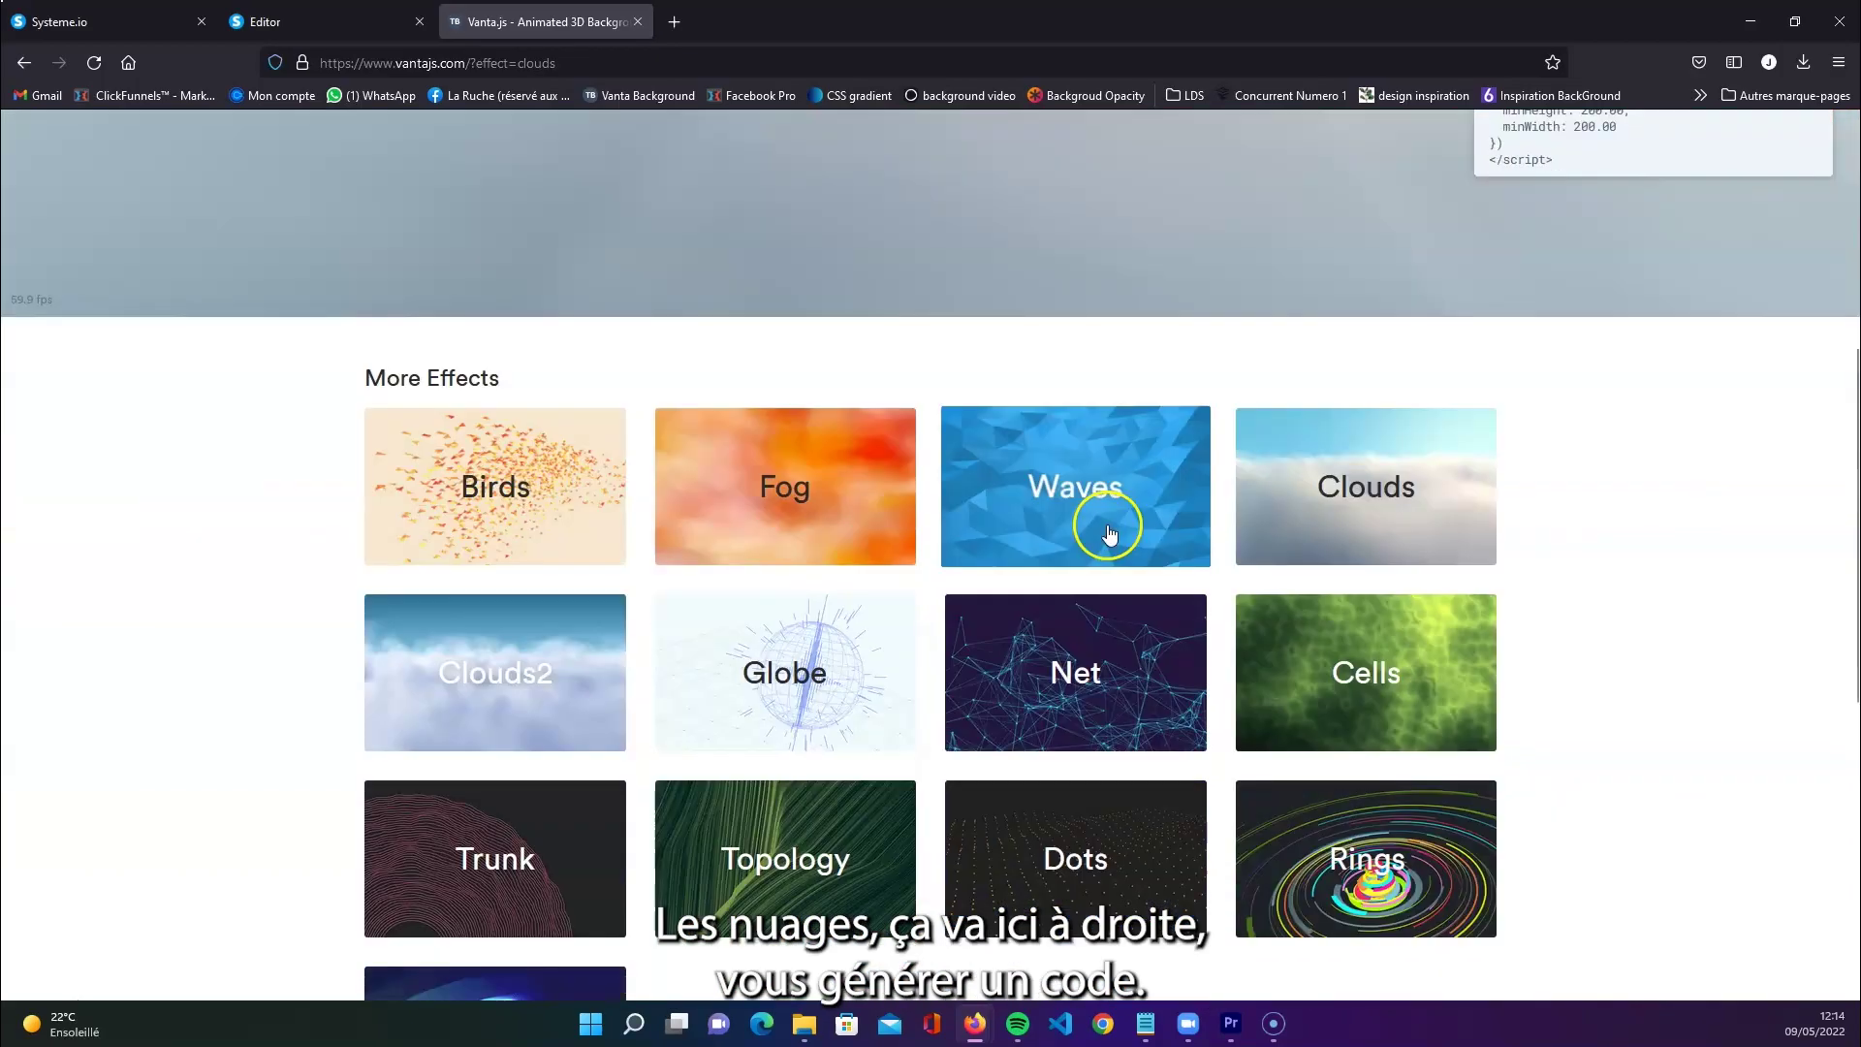
pyautogui.click(1101, 528)
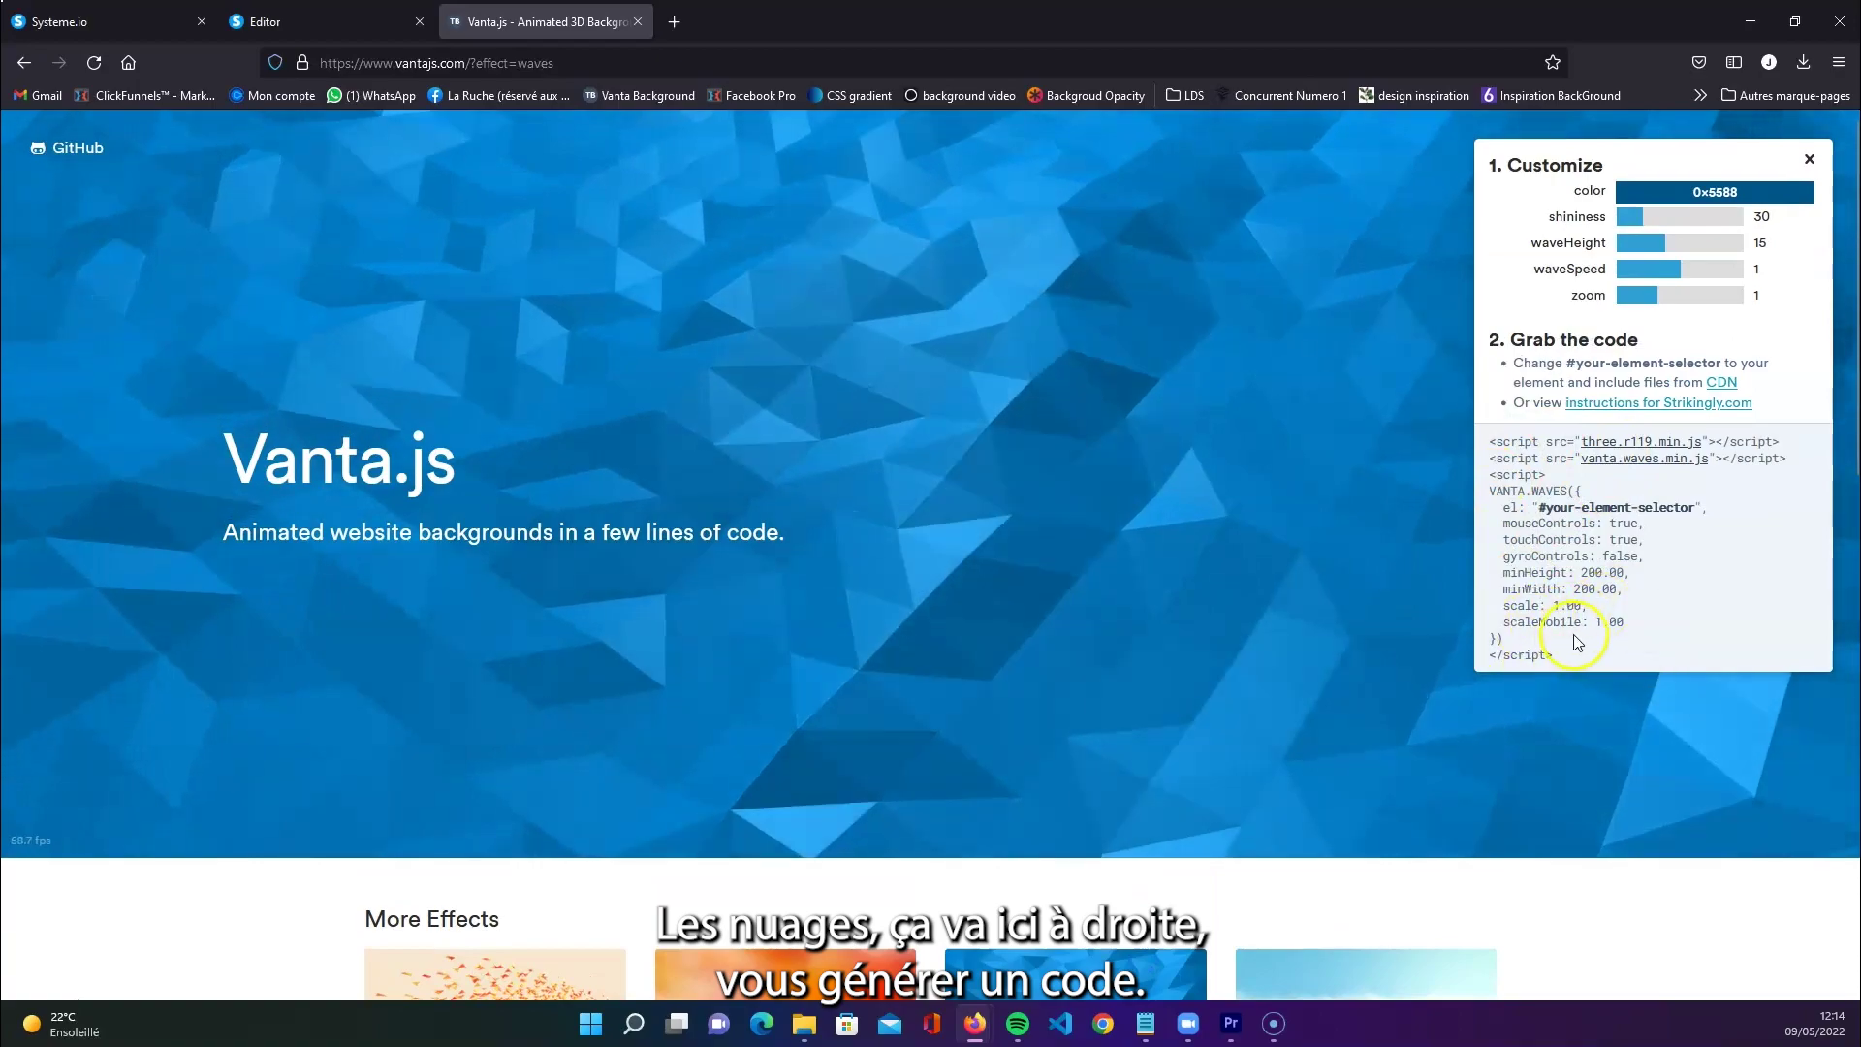
# Select the Waves effect's generated code and compare it with the code in the page's HTML element.
pyautogui.click(1604, 577)
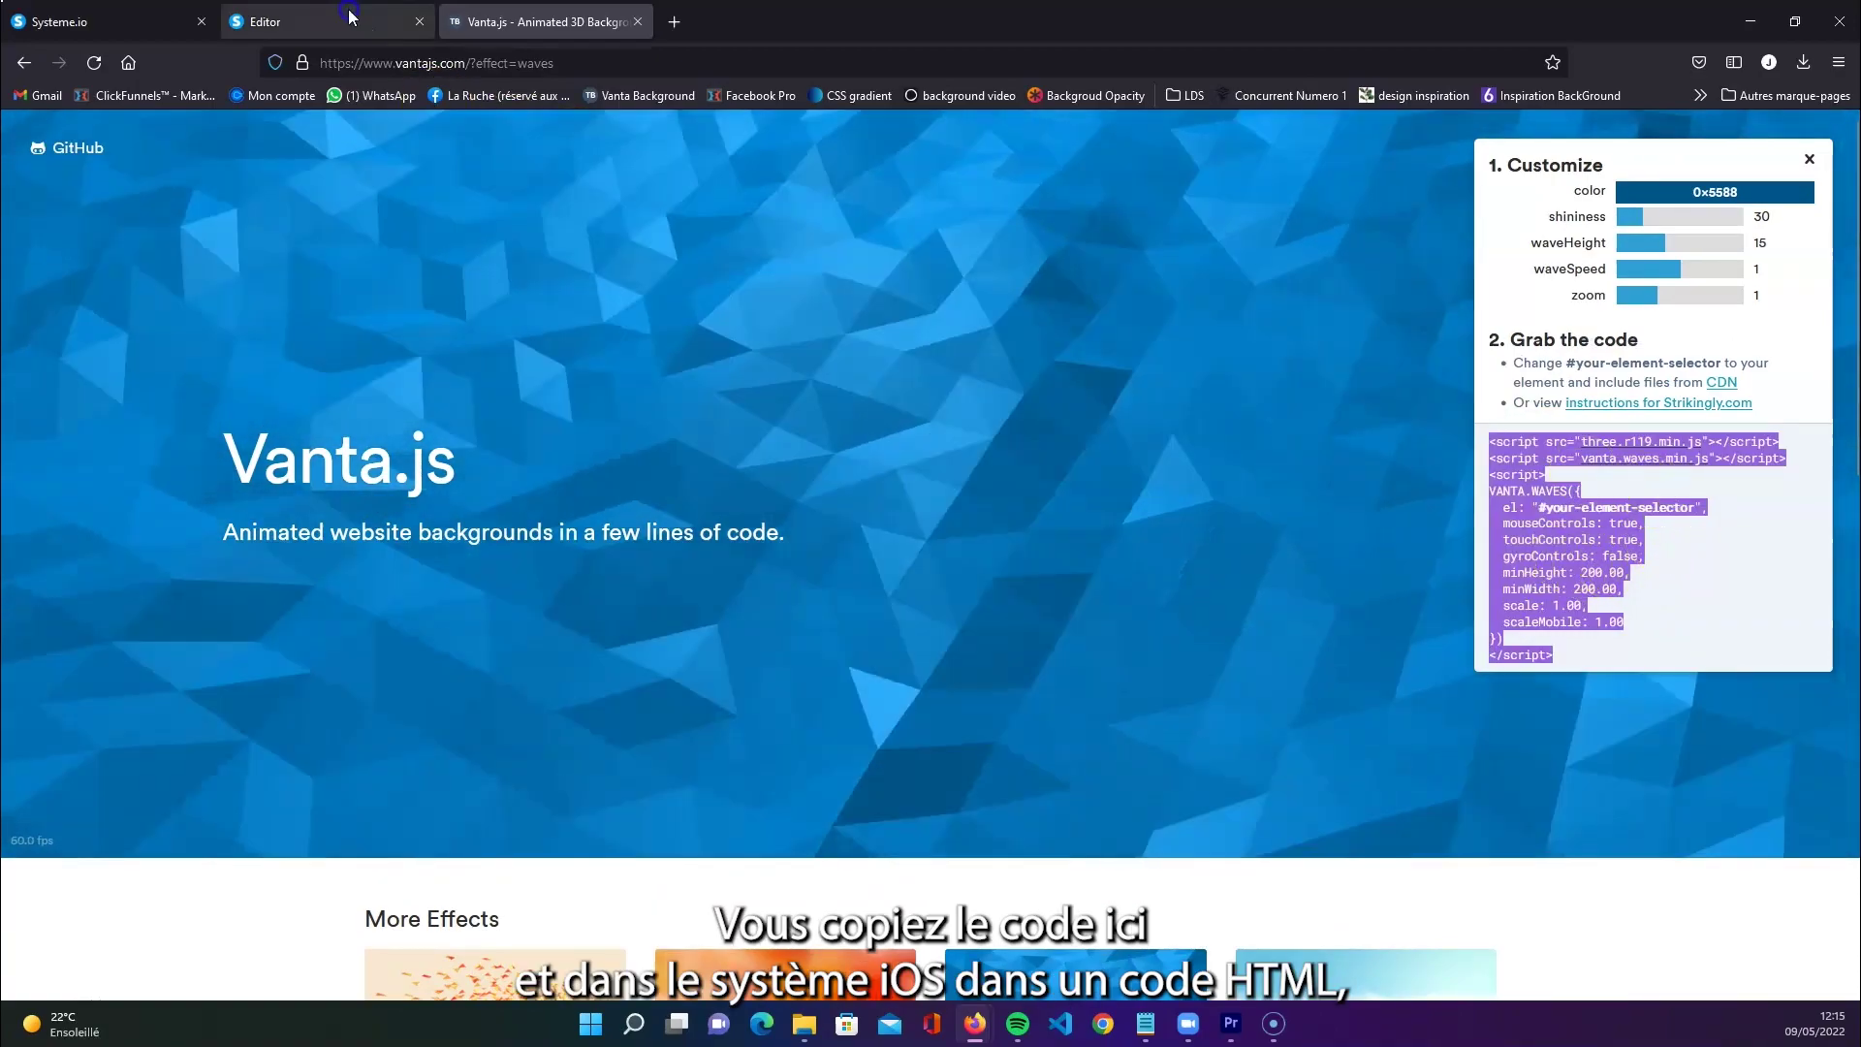
pyautogui.click(329, 19)
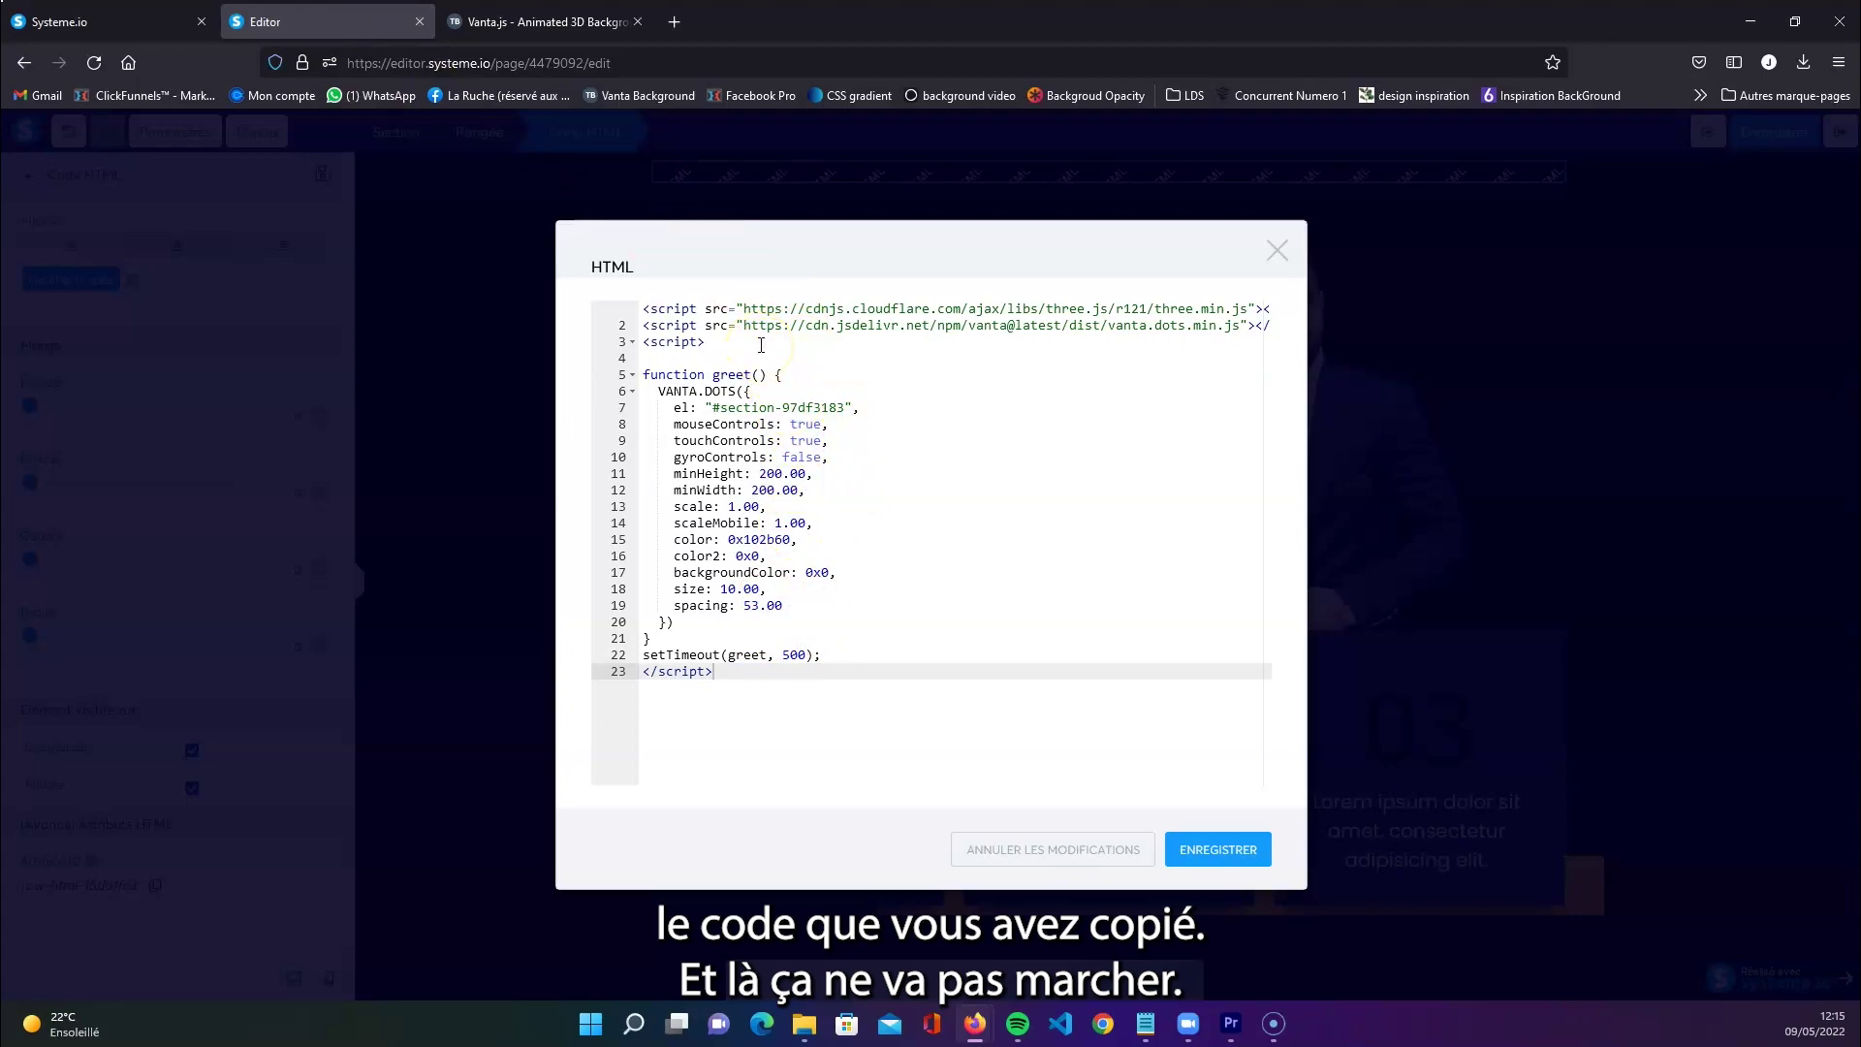
pyautogui.hotkey('ctrl', 'Tab')
pyautogui.click(1616, 484)
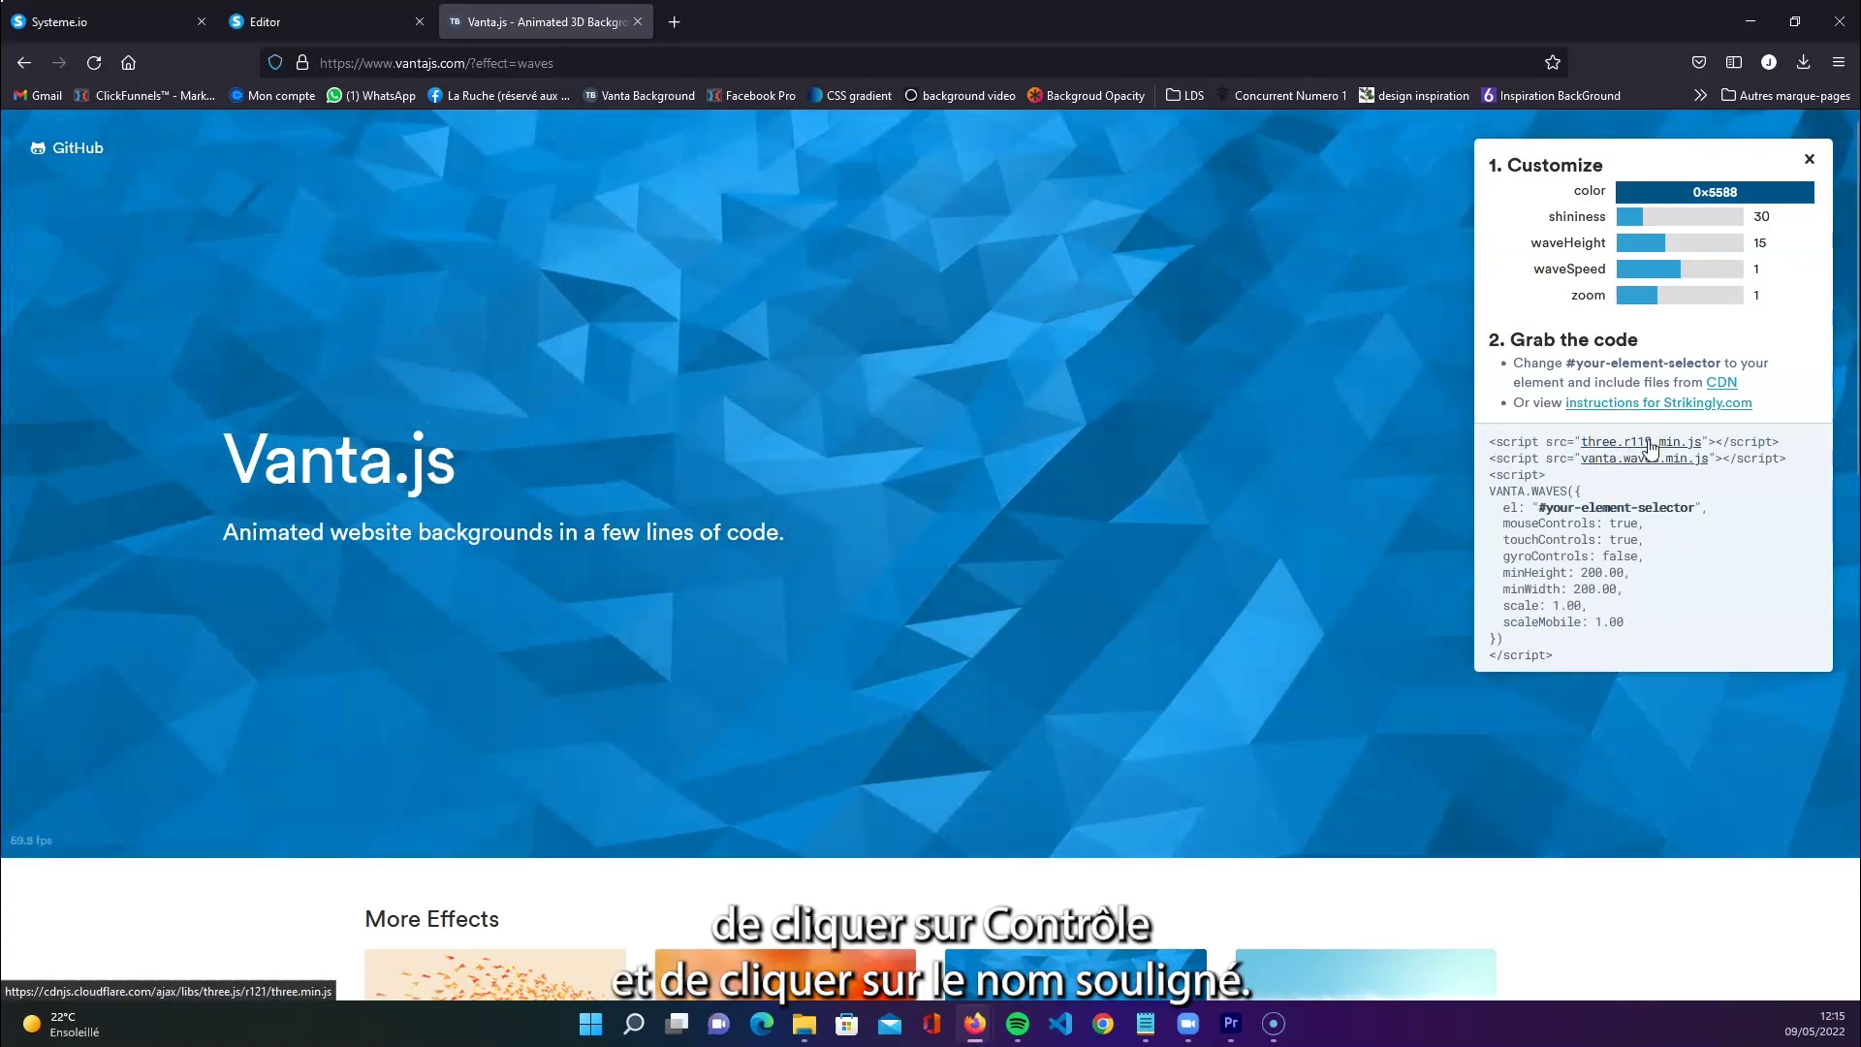
# Open the three.min.js library file, take its full URL and locate the matching script source in the HTML element's code.
pyautogui.keyDown('ctrl'); pyautogui.click(1651, 443); pyautogui.keyUp('ctrl')
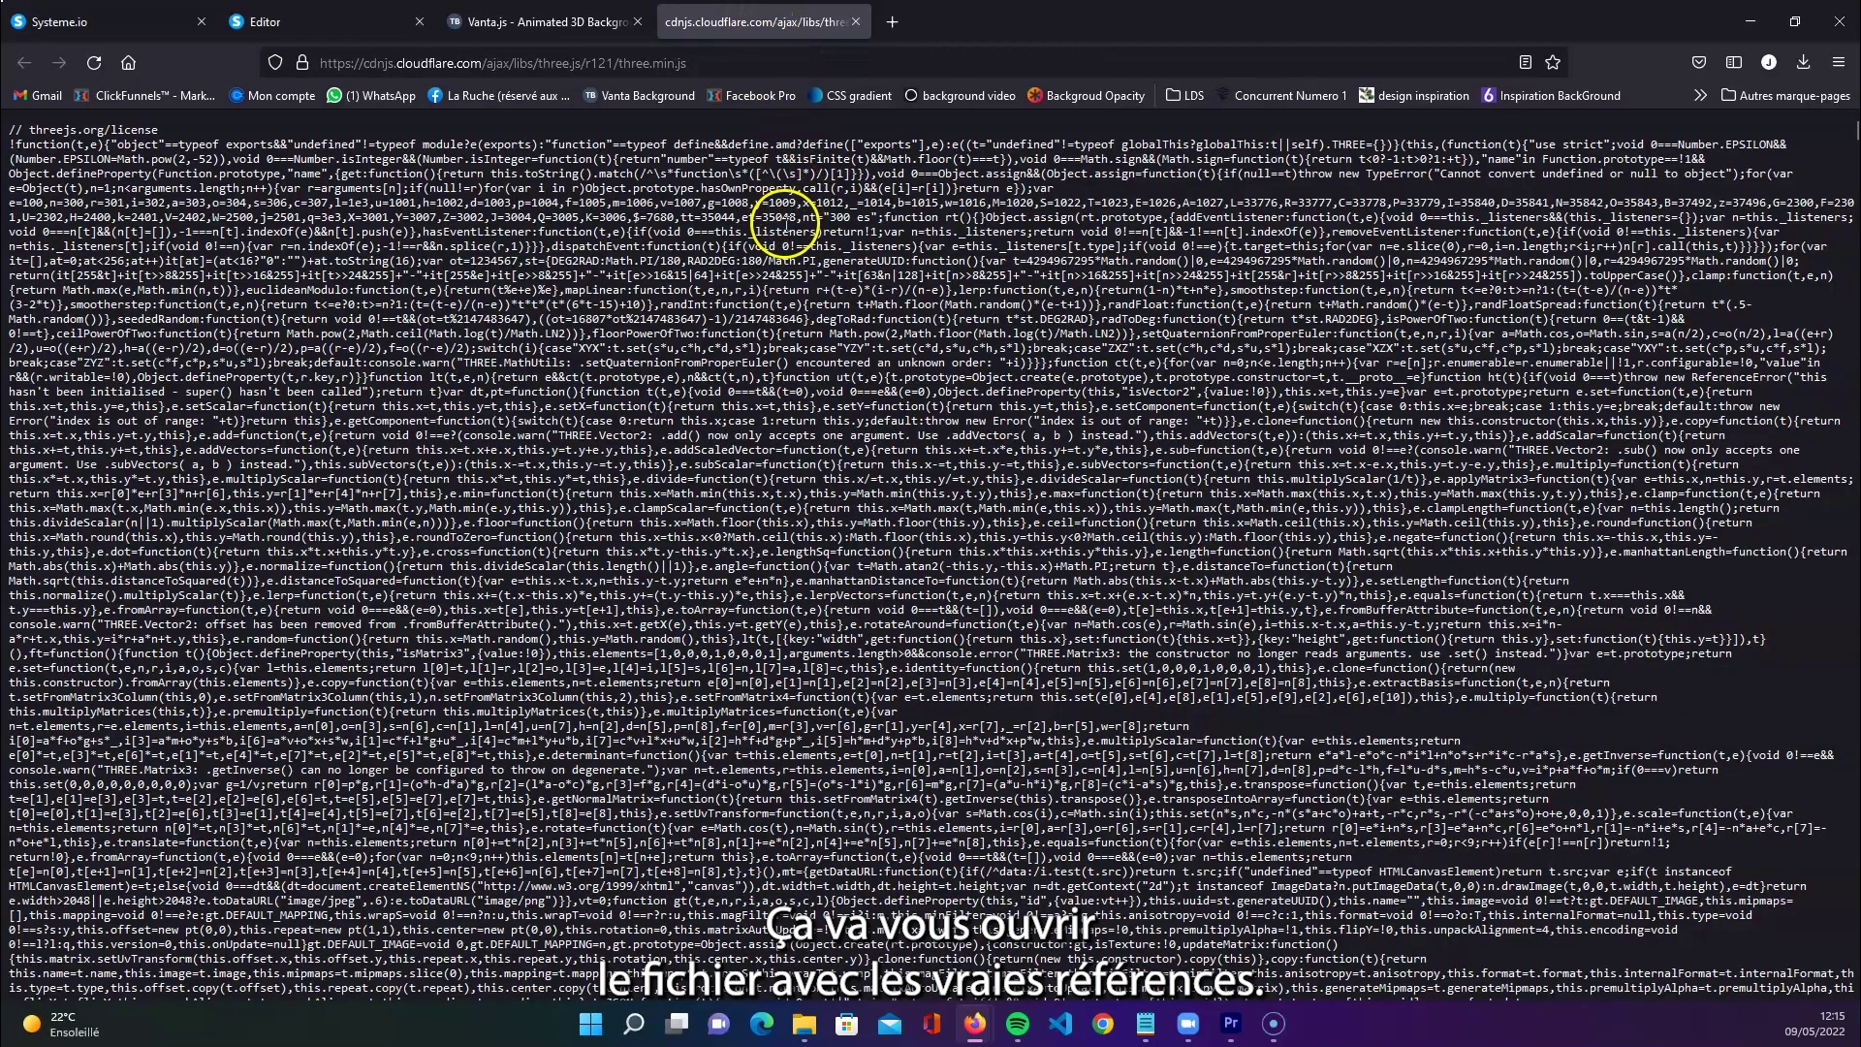
pyautogui.click(696, 60)
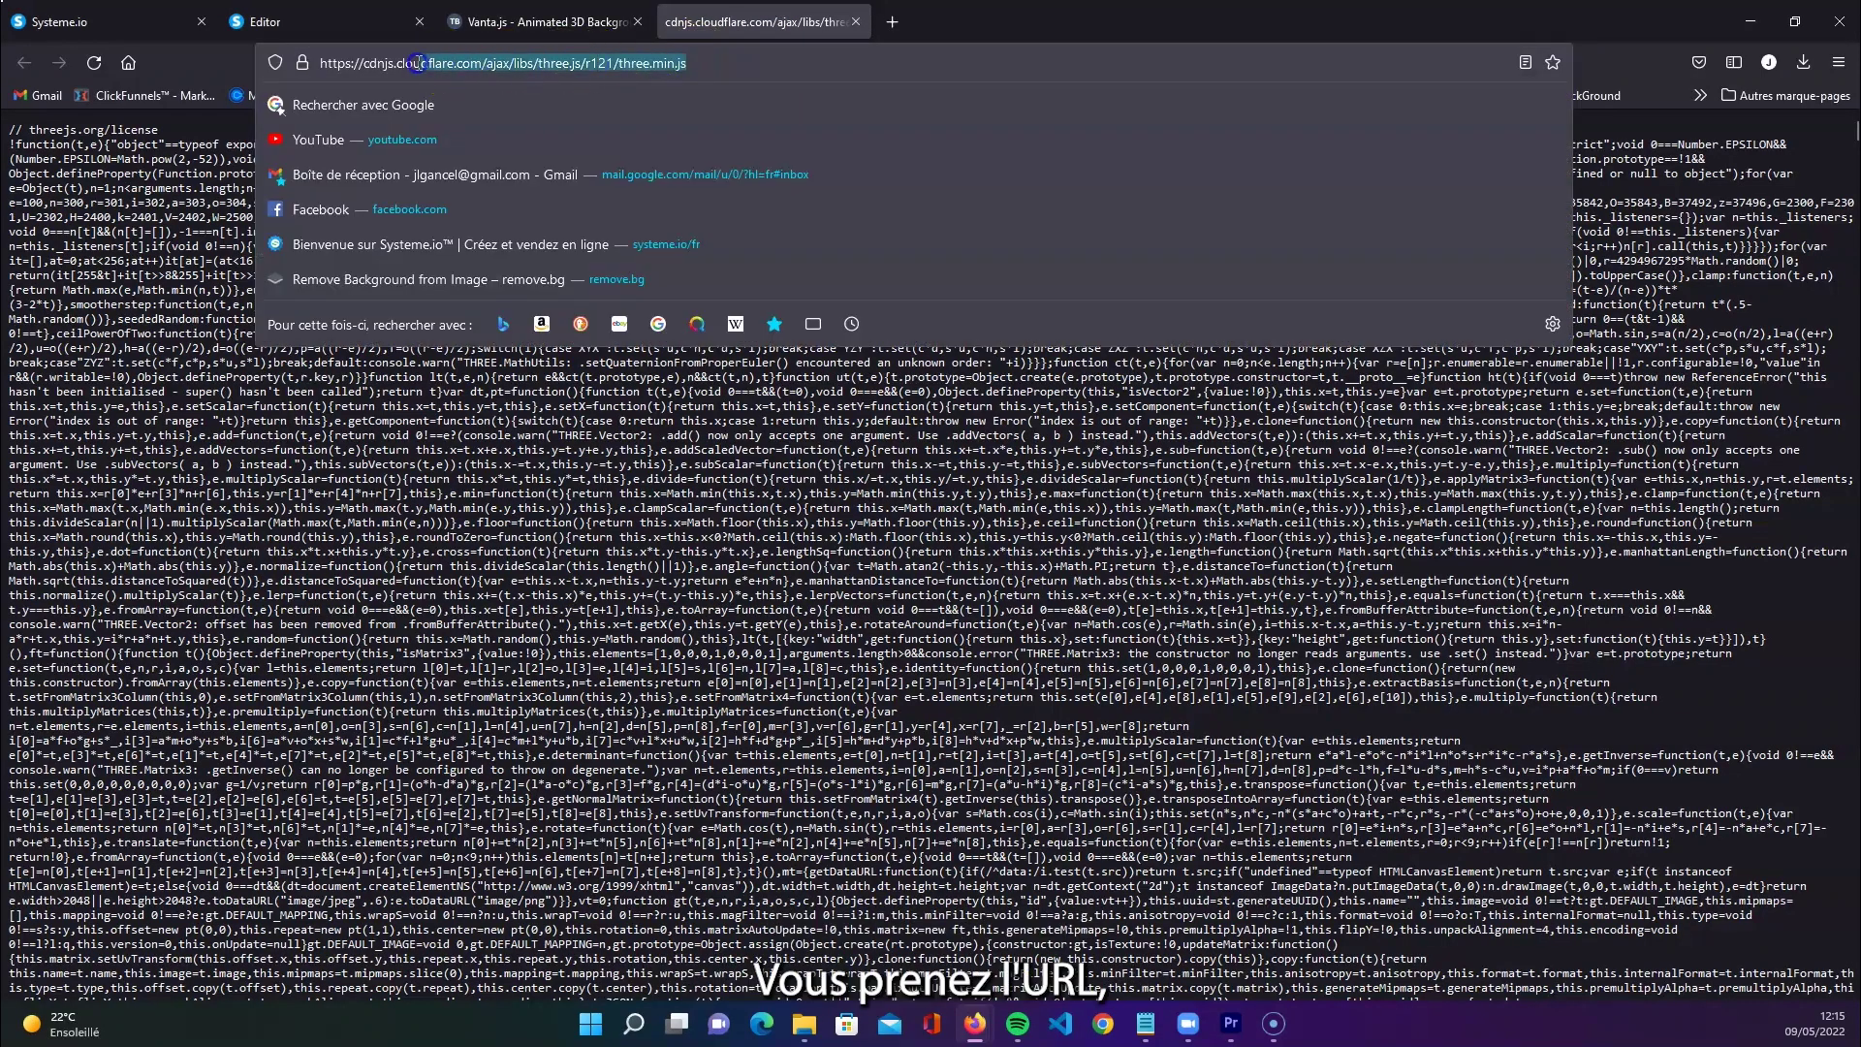
pyautogui.click(329, 21)
pyautogui.moveTo(744, 308); pyautogui.dragTo(1243, 308)
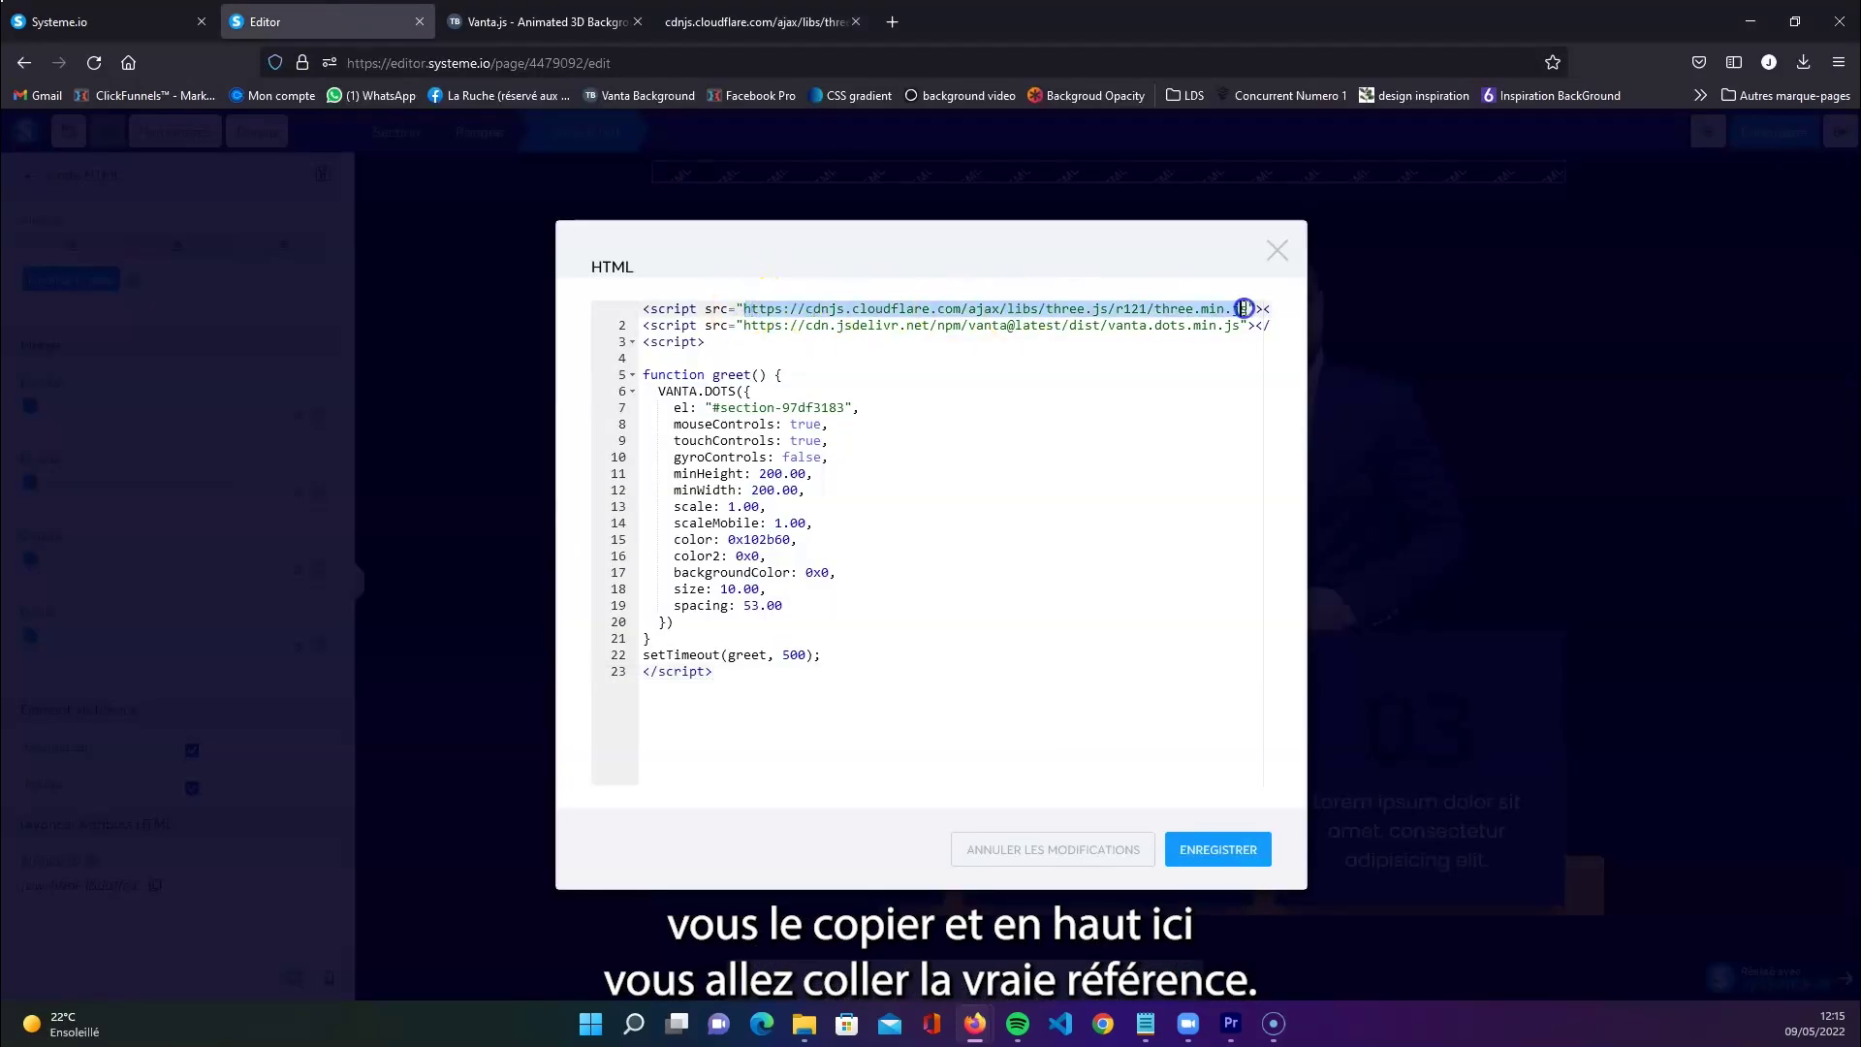
# Open the vanta.waves.min.js file, take its full URL and return to the HTML element's code.
pyautogui.click(562, 22)
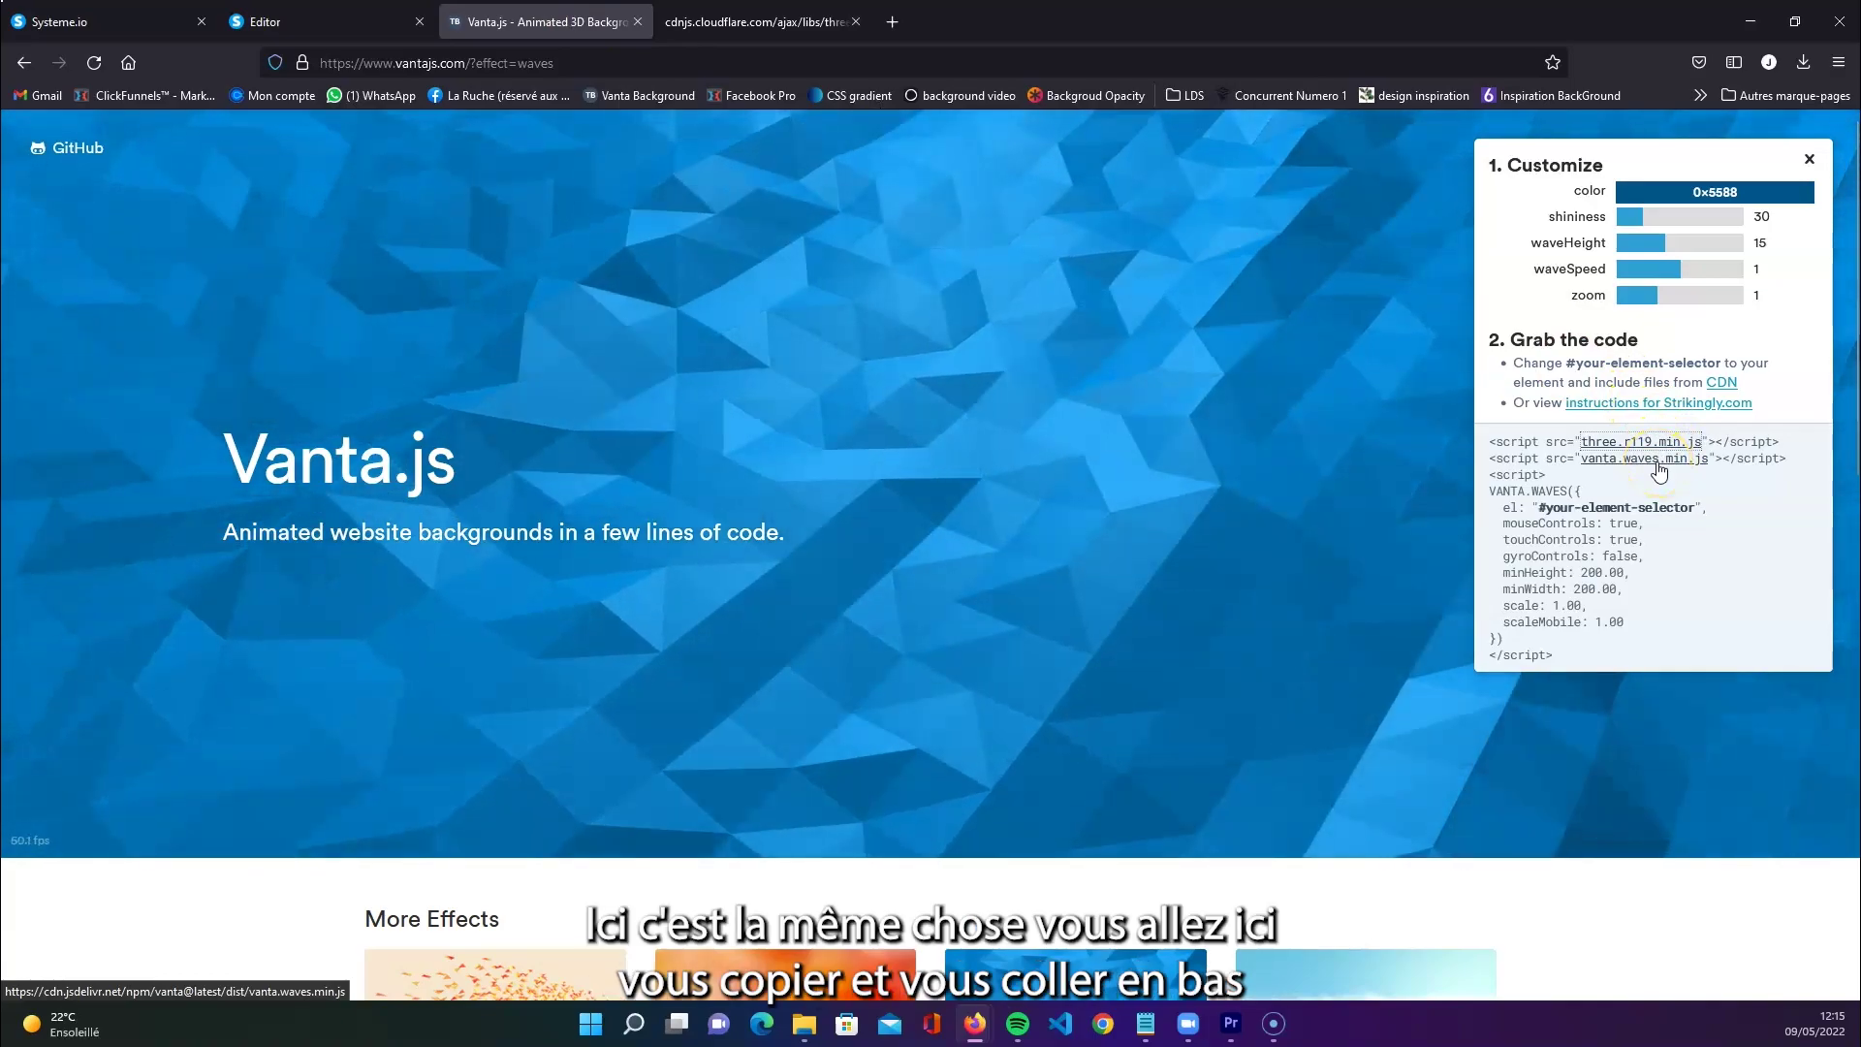
pyautogui.click(1660, 470)
pyautogui.click(623, 63)
pyautogui.click(329, 21)
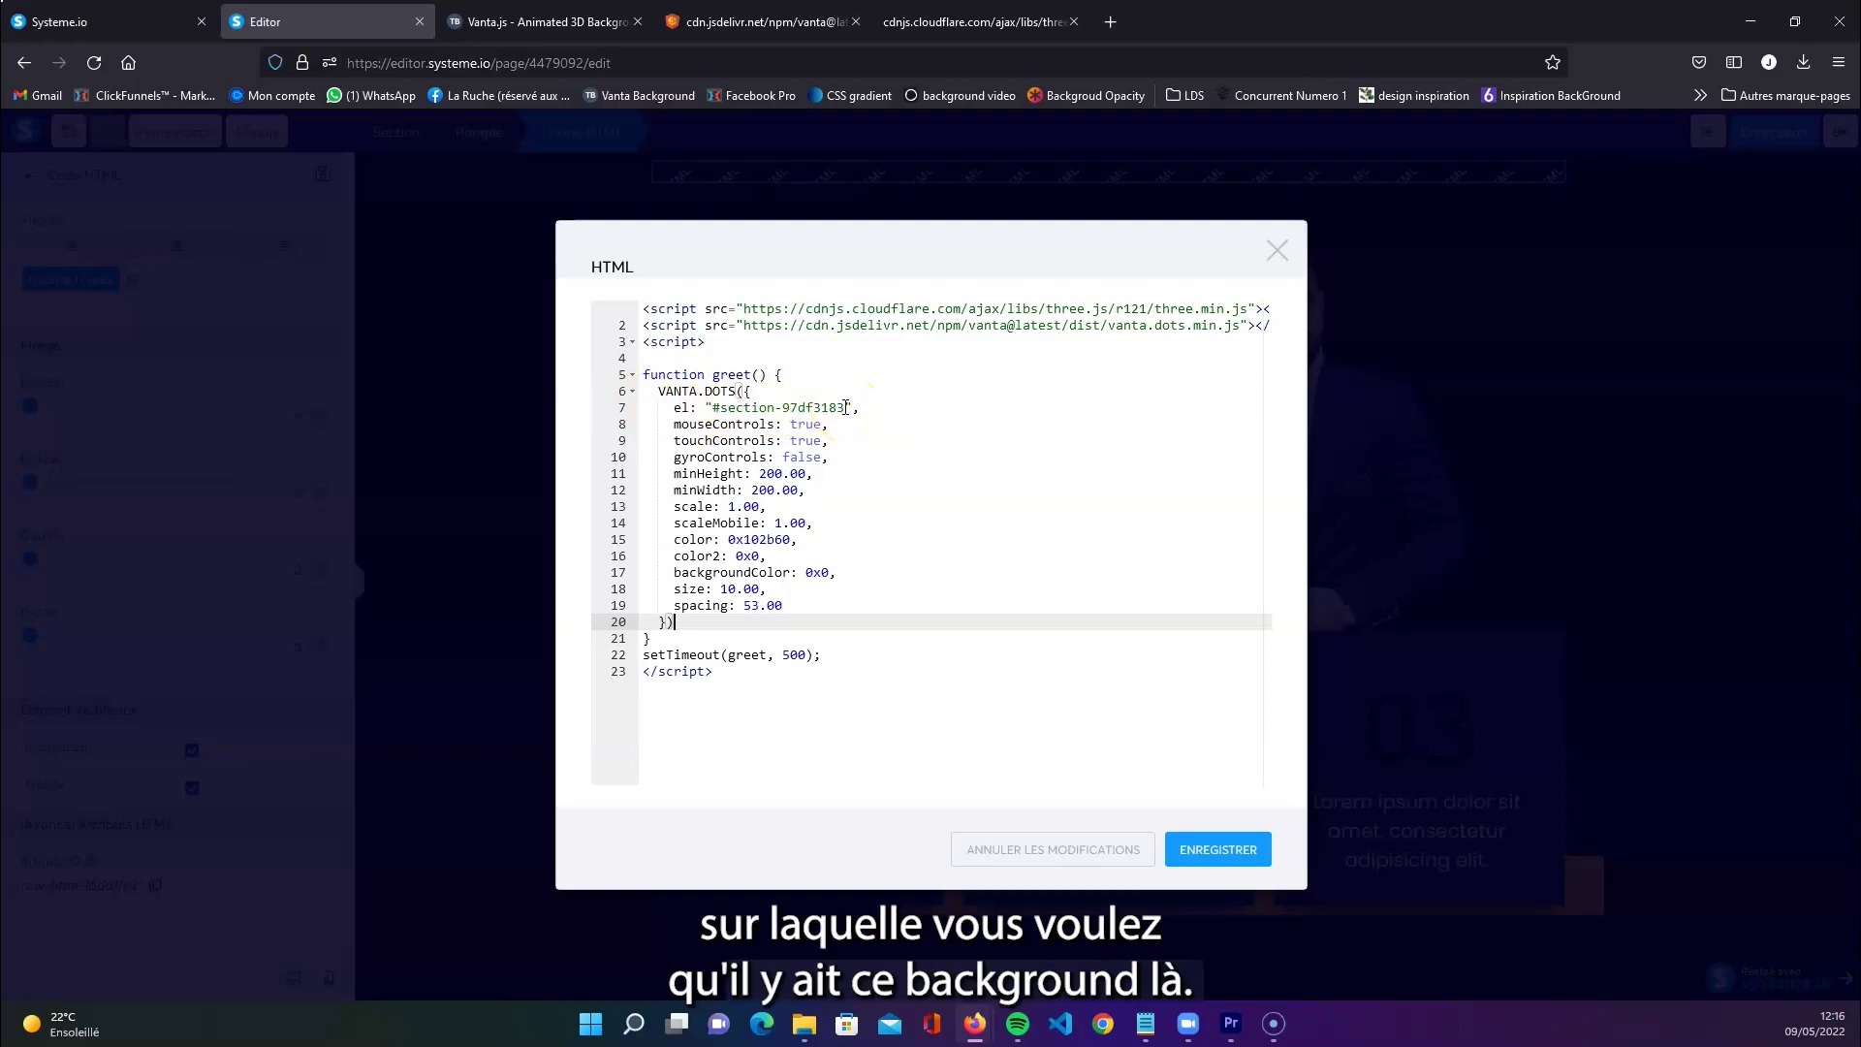
# Examine the section selector, the greet() function wrapper and the setTimeout(greet, 500) line, and save the HTML code.
pyautogui.moveTo(713, 408); pyautogui.dragTo(845, 407)
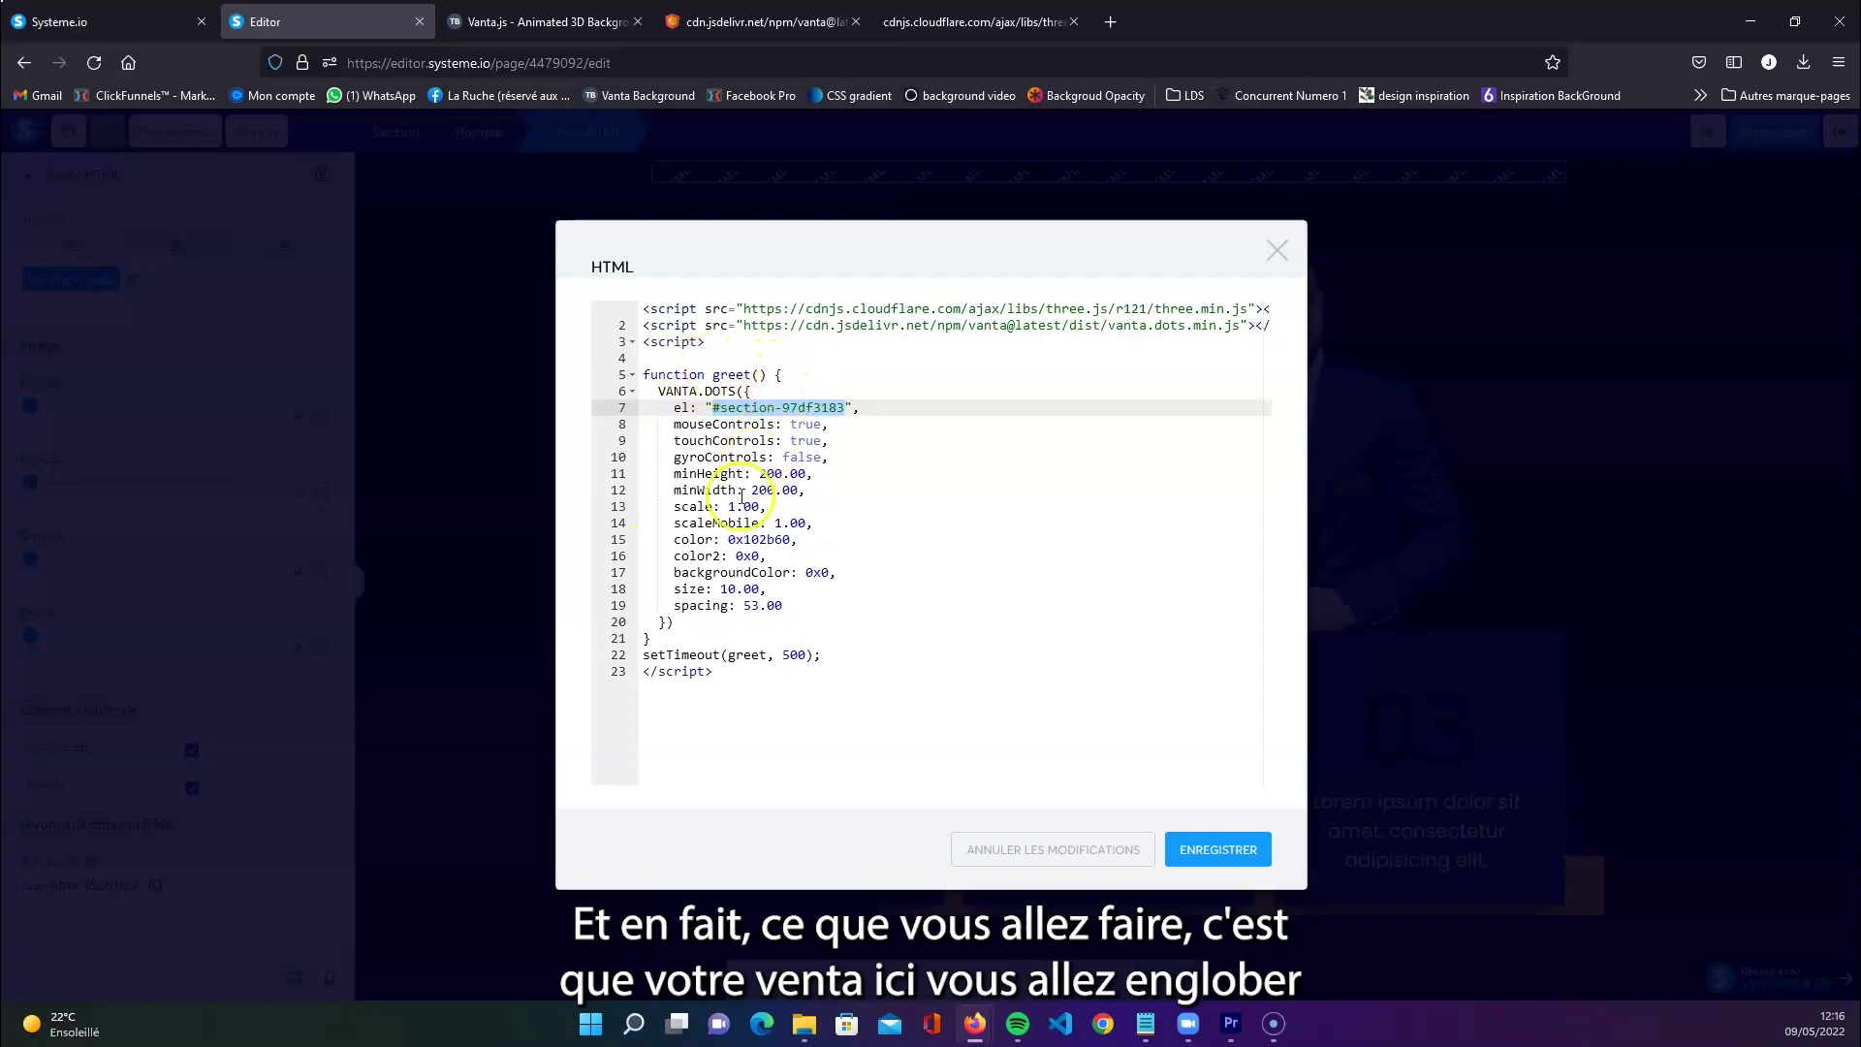
pyautogui.moveTo(674, 622); pyautogui.dragTo(607, 378)
pyautogui.click(783, 376)
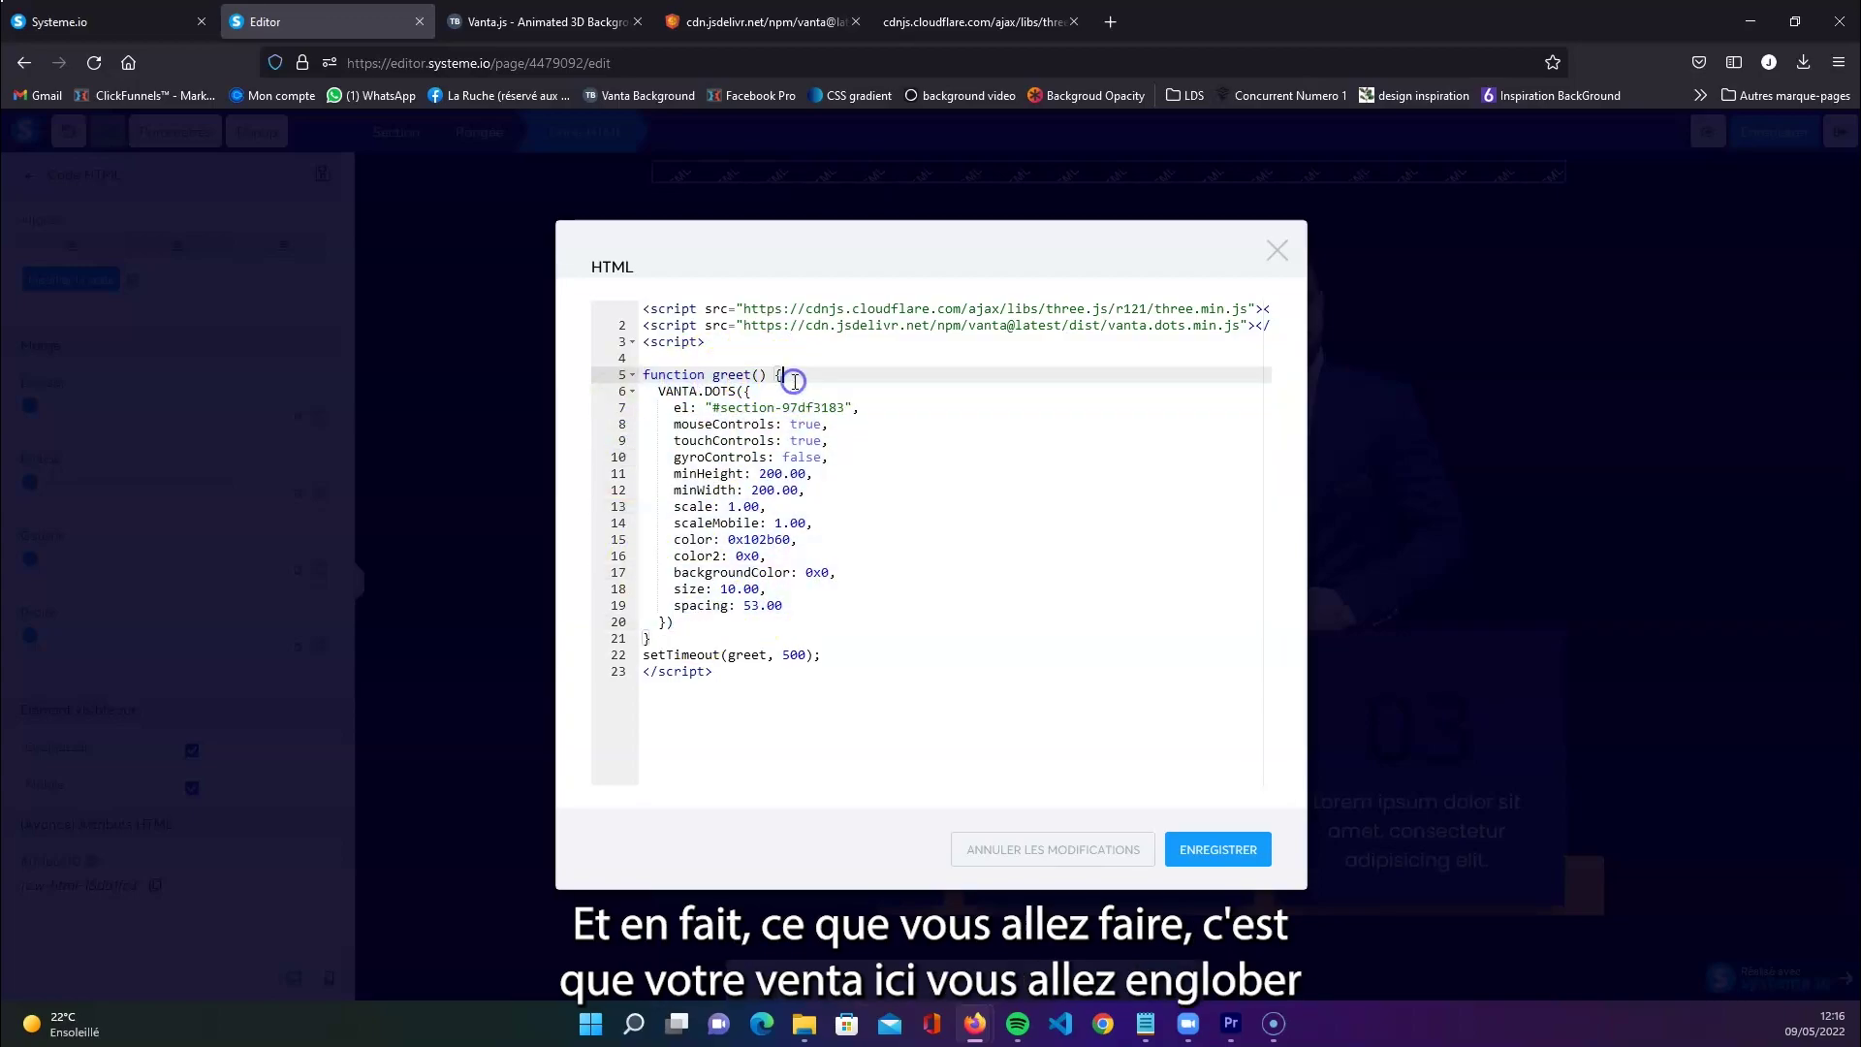
pyautogui.moveTo(784, 376); pyautogui.dragTo(672, 380)
pyautogui.moveTo(642, 640); pyautogui.dragTo(582, 368)
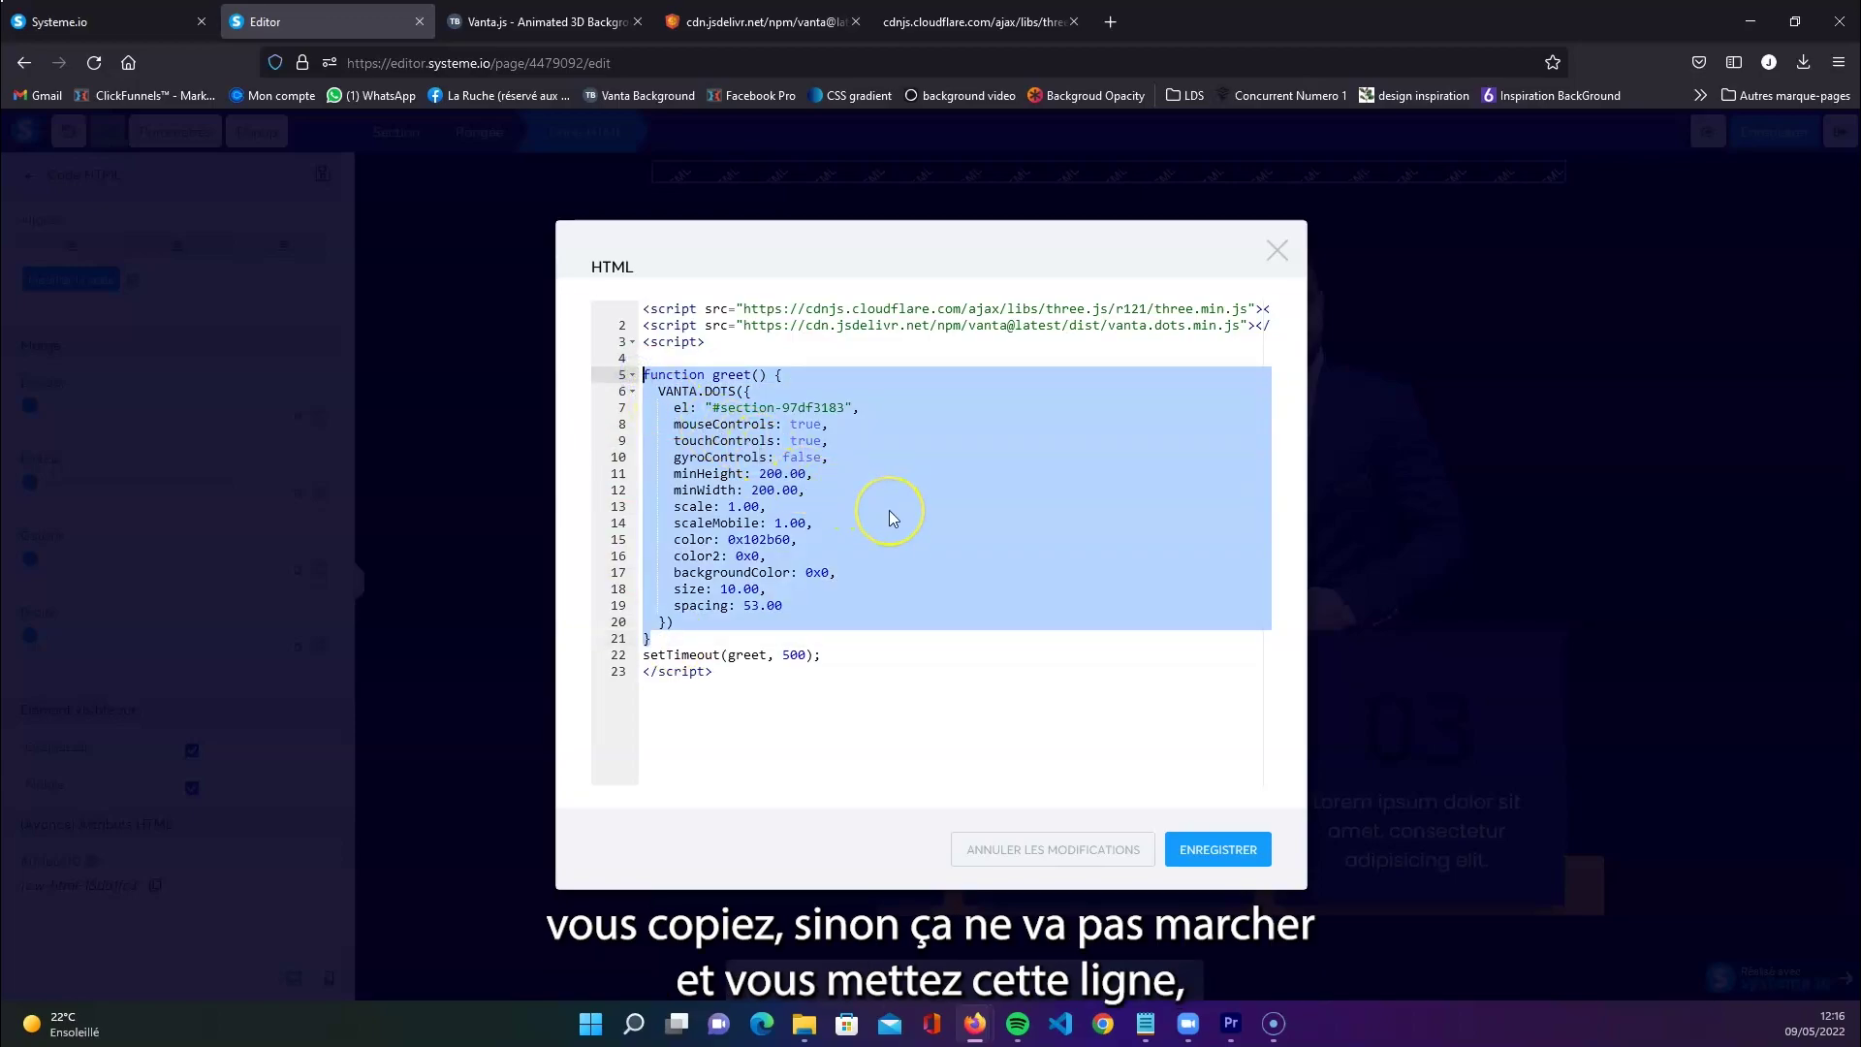
pyautogui.click(644, 642)
pyautogui.moveTo(643, 654); pyautogui.dragTo(822, 657)
pyautogui.click(1219, 849)
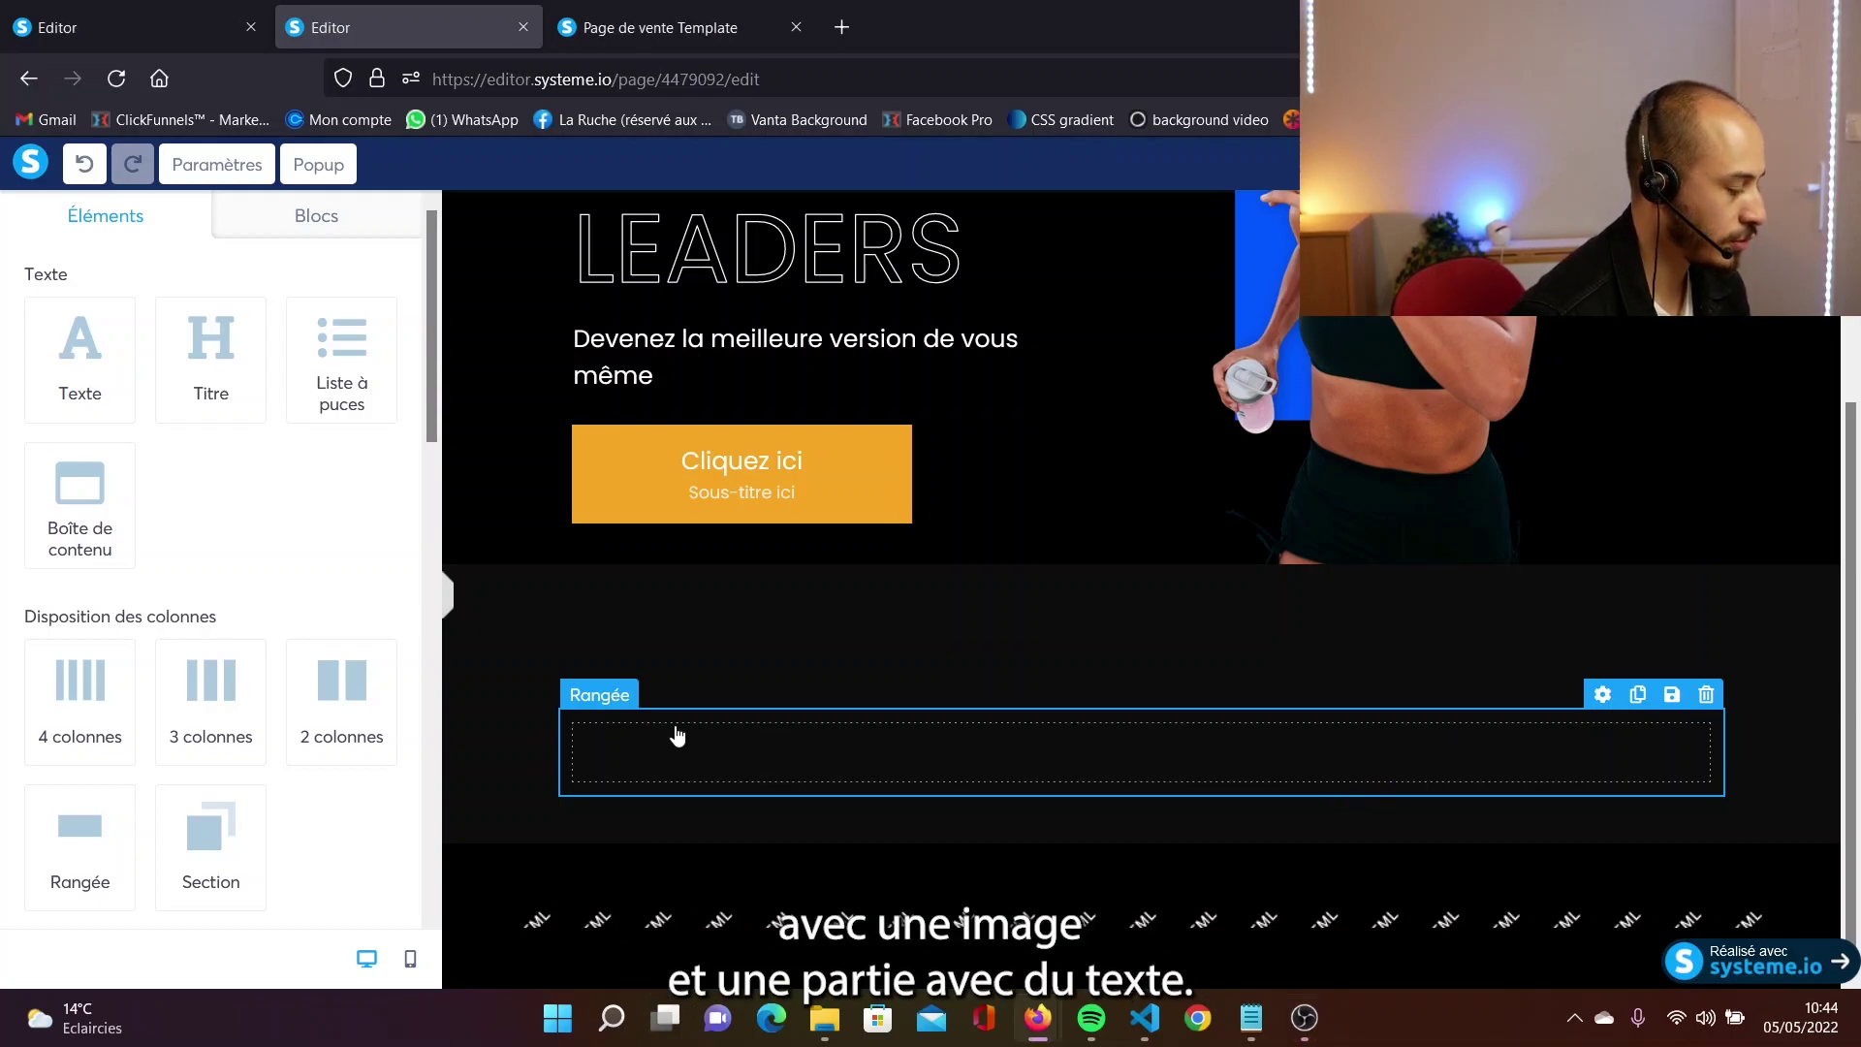
# Build a two-column row with a wider first column in the second section, holding an image, a text and a duplicated button.
pyautogui.moveTo(341, 700); pyautogui.dragTo(1331, 772)
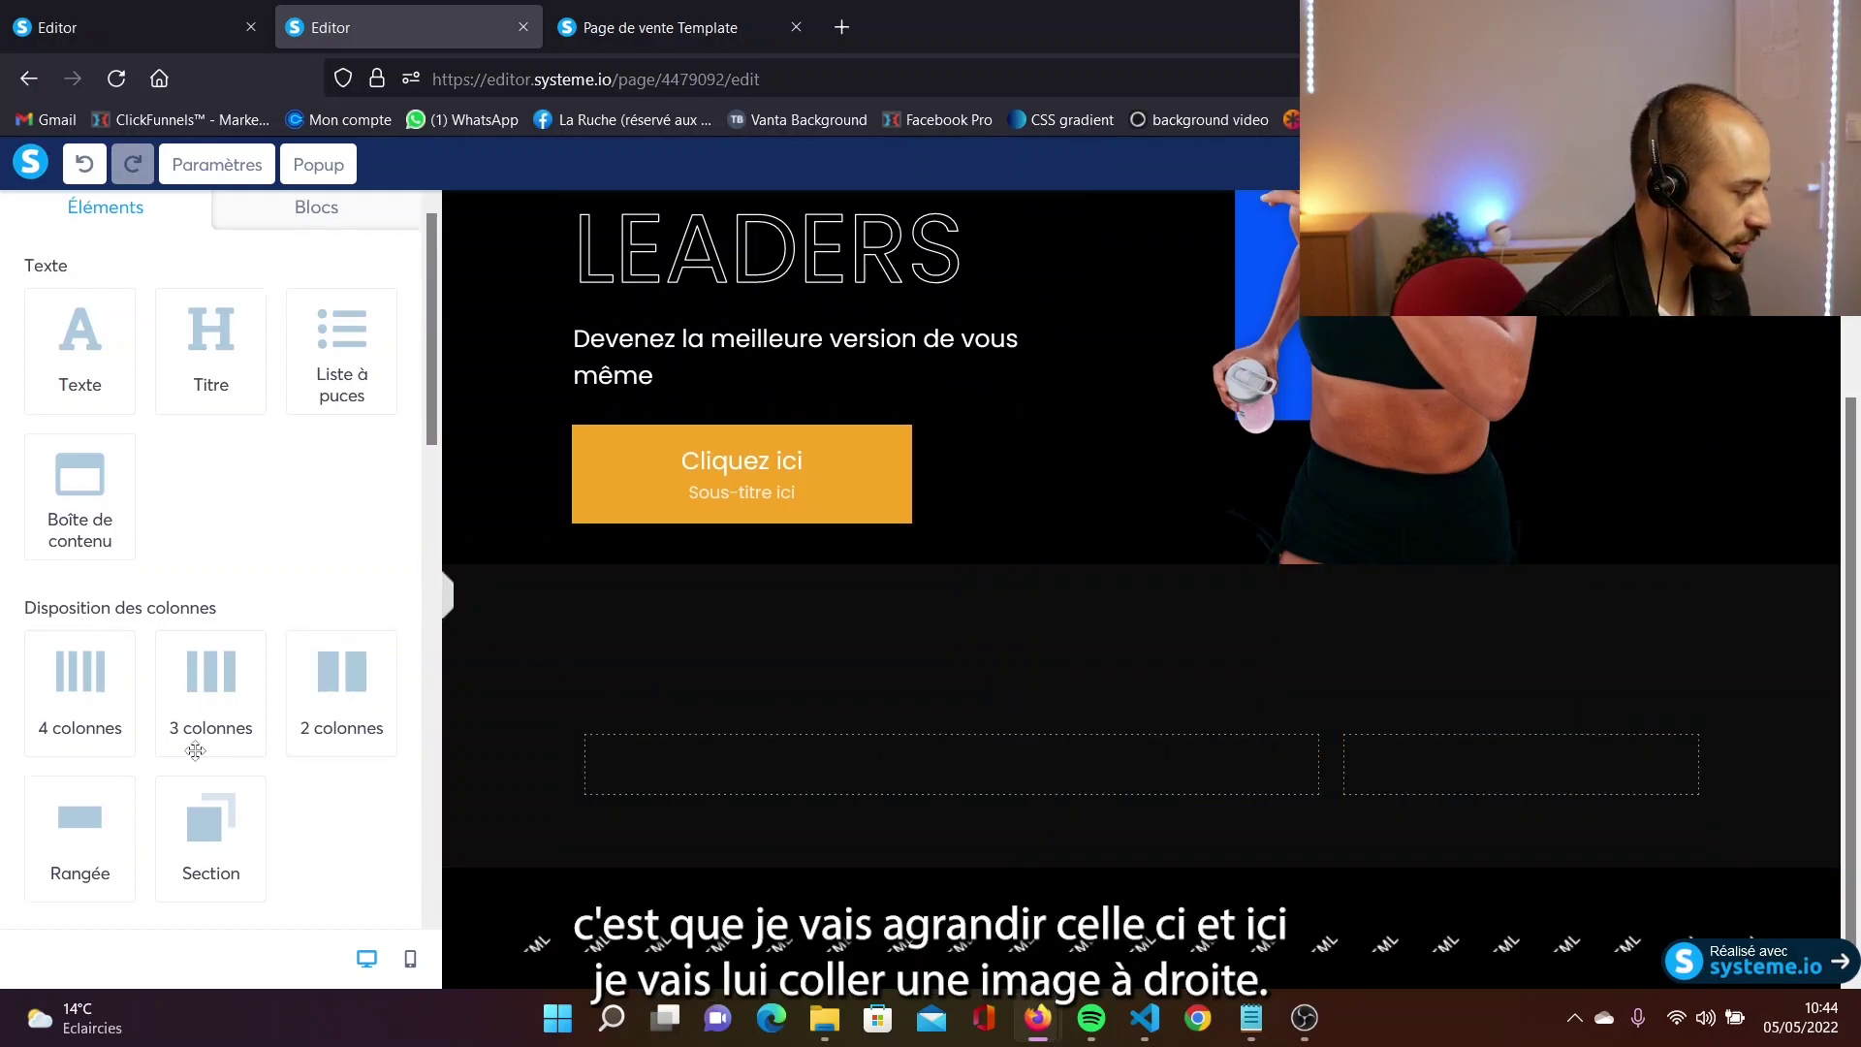
pyautogui.scroll(-10, 213, 582)
pyautogui.moveTo(80, 591); pyautogui.dragTo(855, 791)
pyautogui.moveTo(79, 359); pyautogui.dragTo(1470, 685)
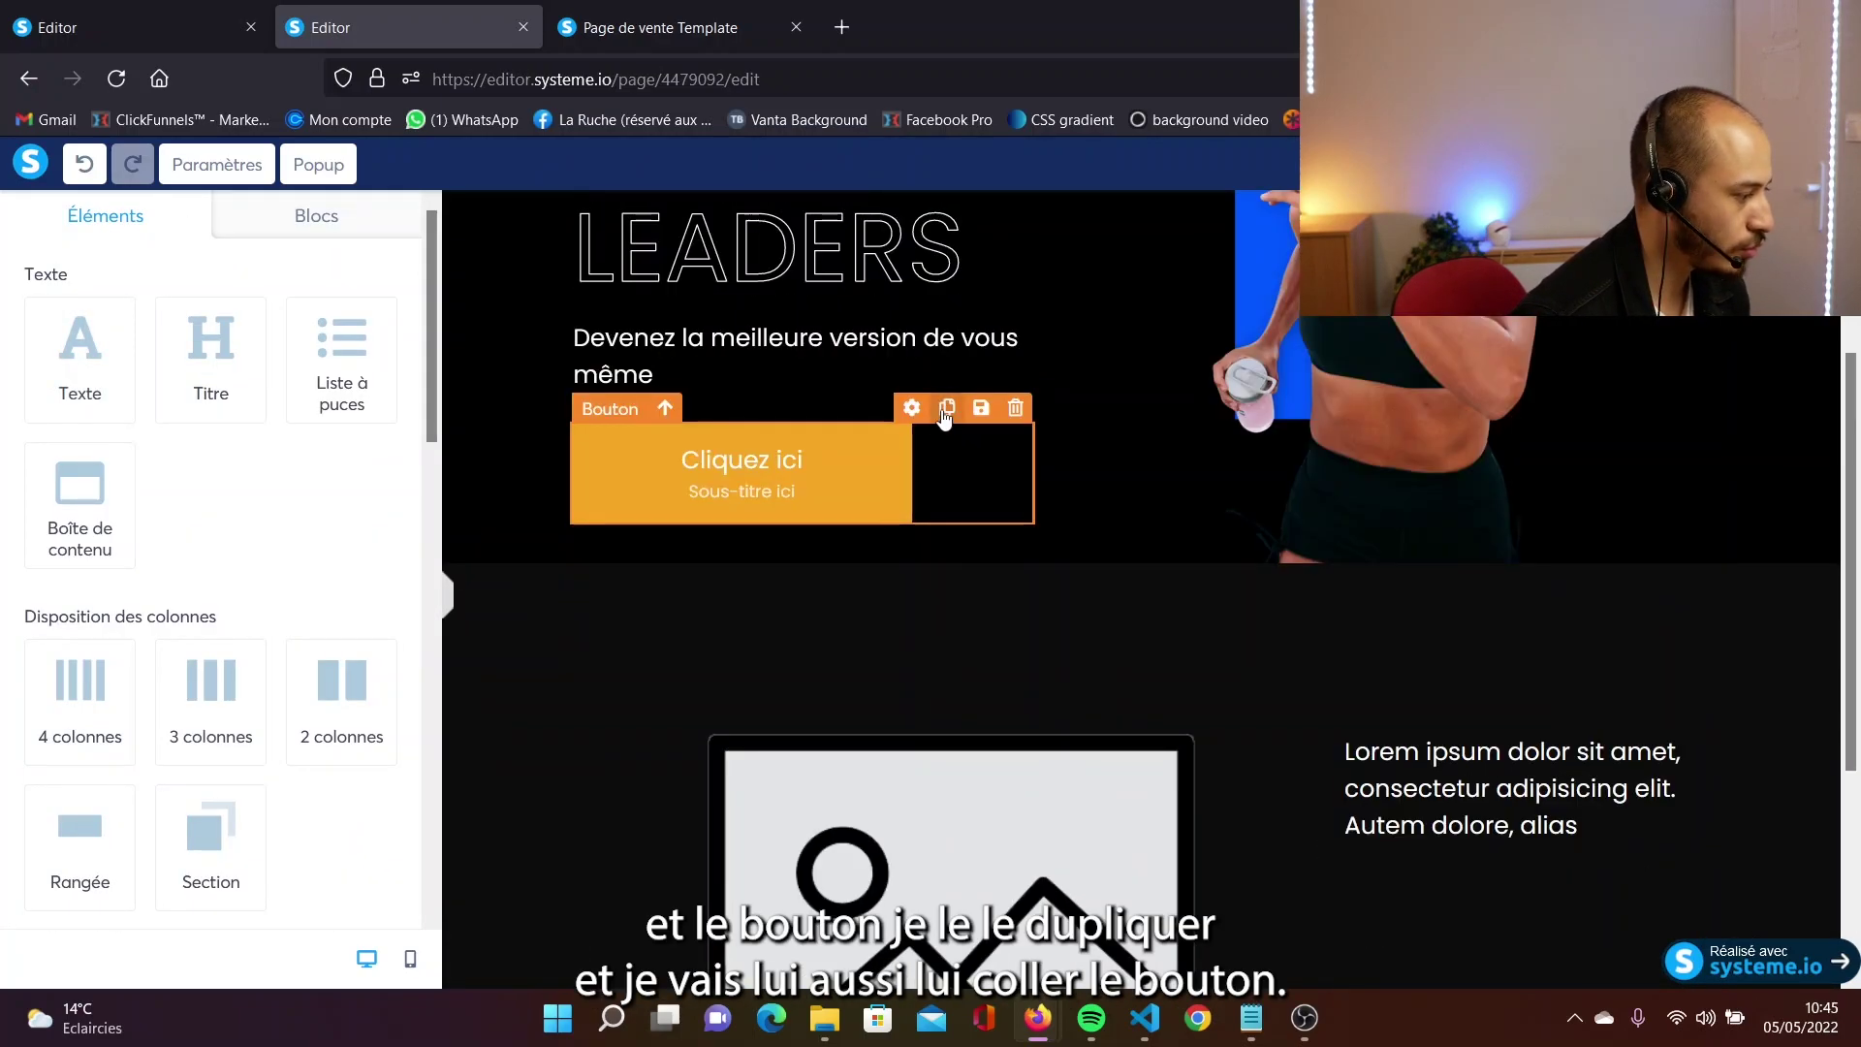
pyautogui.scroll(-1, 946, 415)
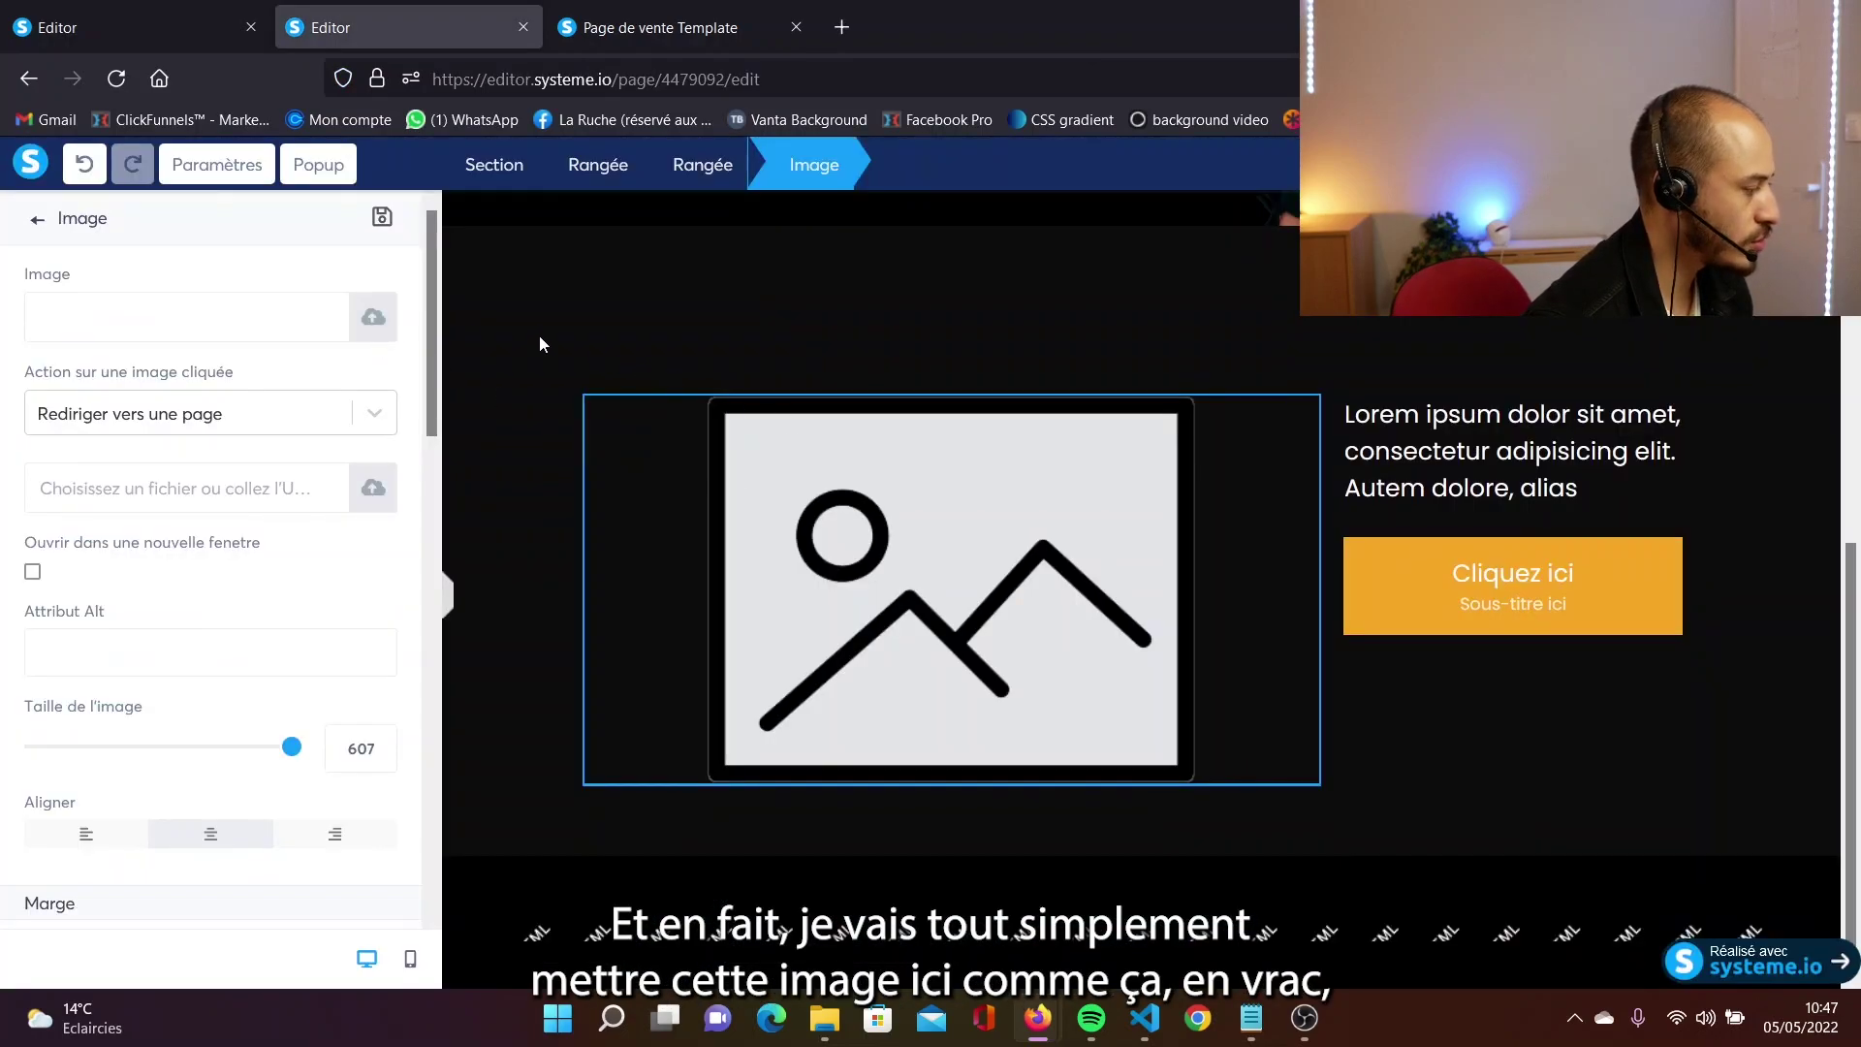
# Replace the second section's placeholder with the picture of the man on a mountain top and set its image size to 493.
pyautogui.click(375, 322)
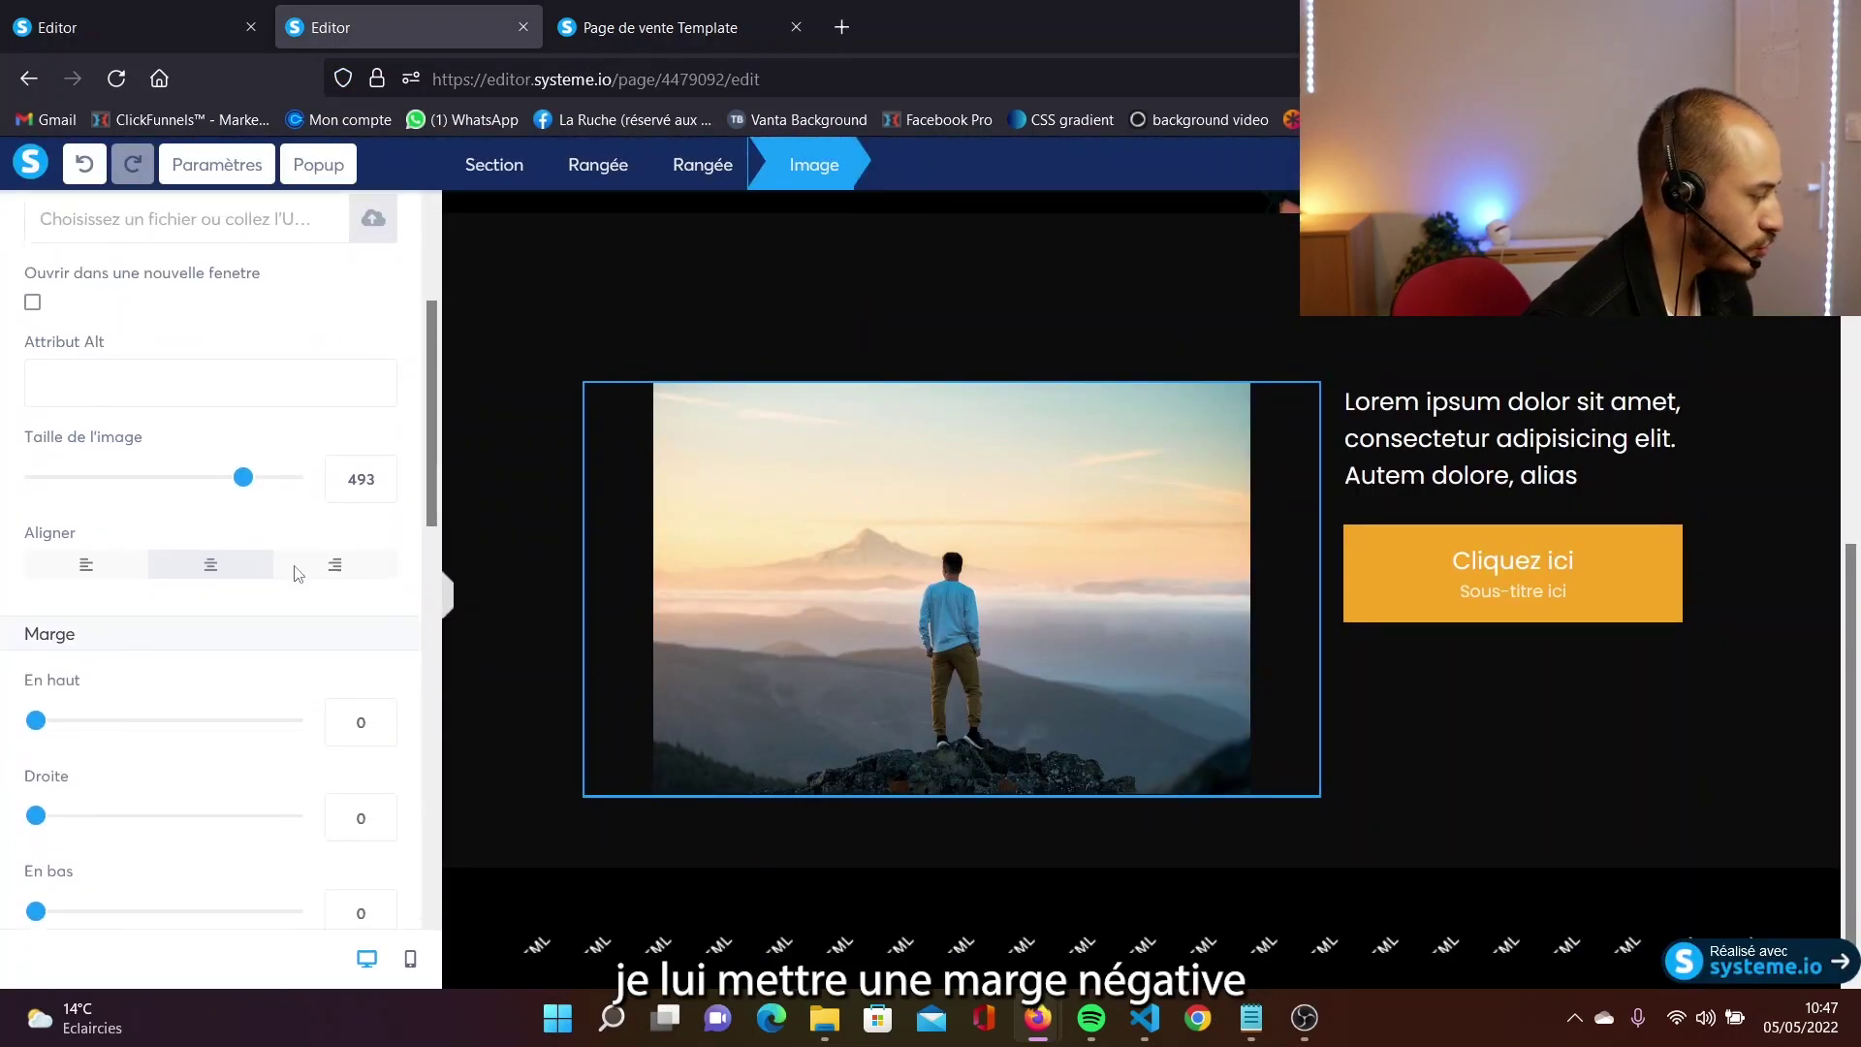
pyautogui.scroll(-3, 290, 552)
pyautogui.click(374, 564)
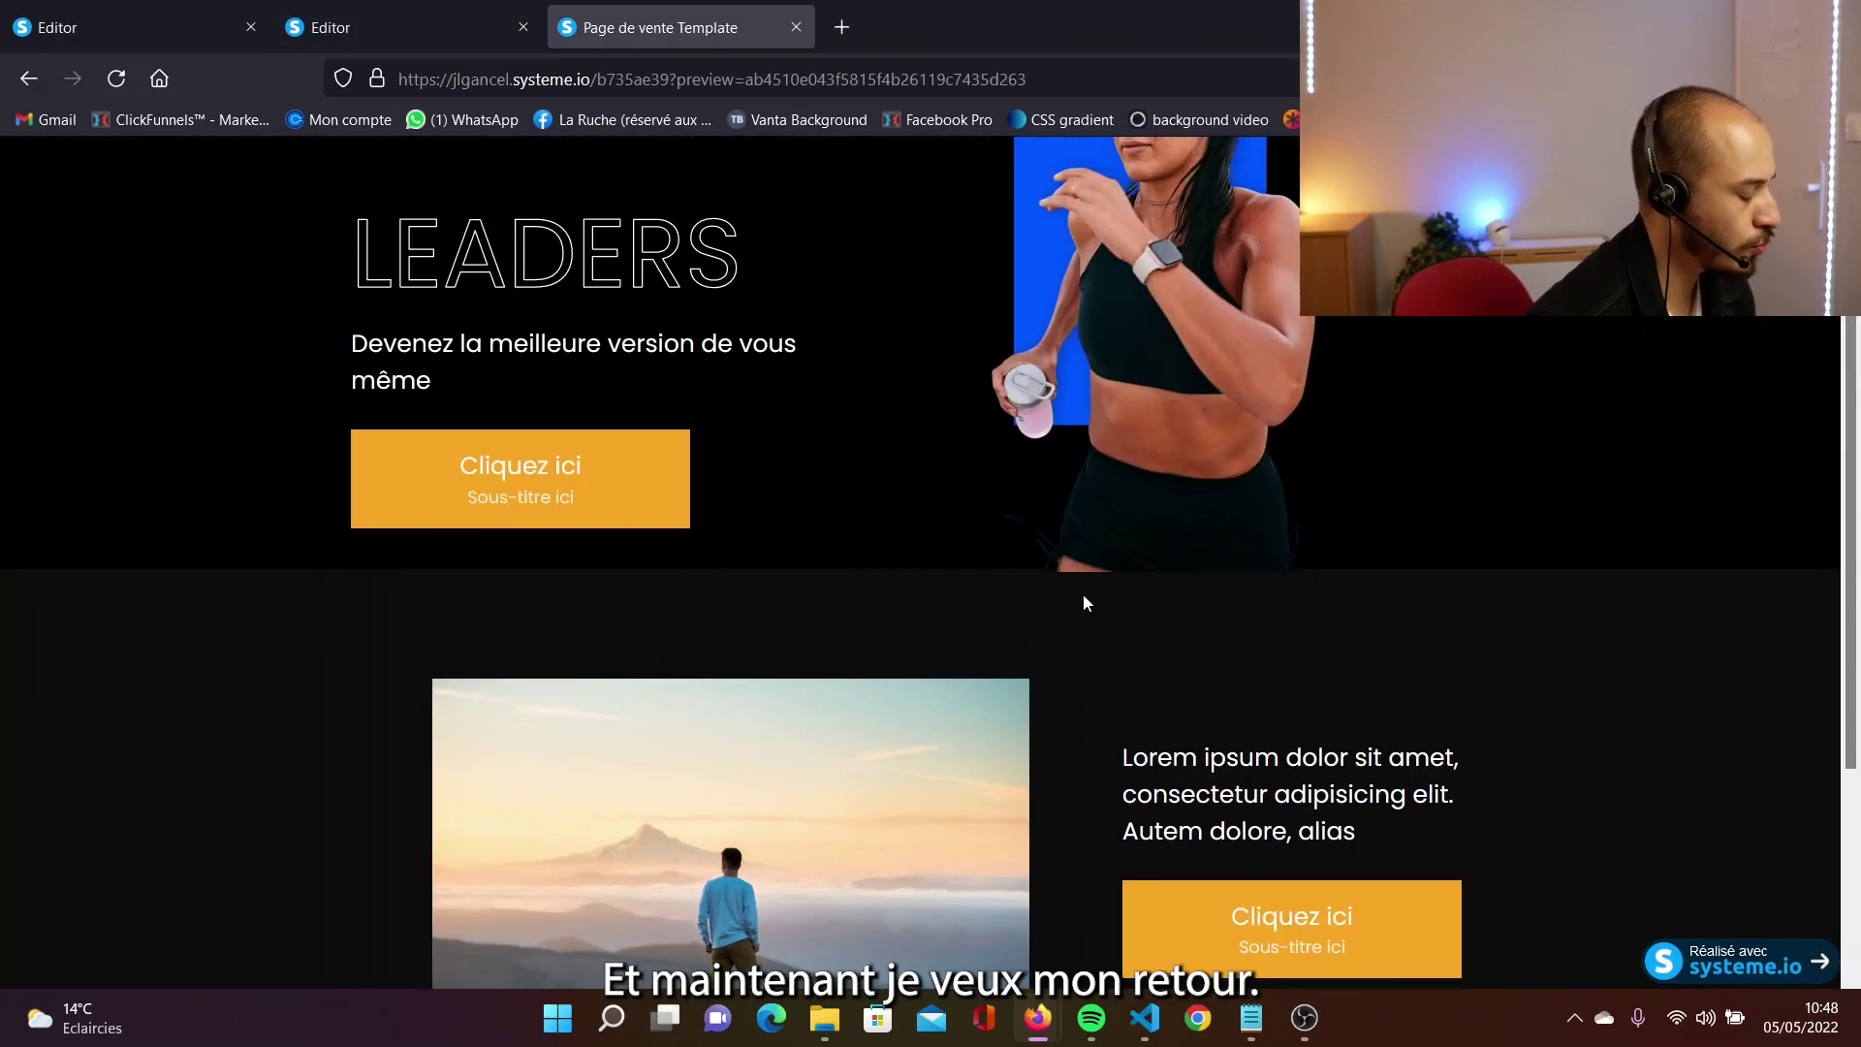
# Inspect the second section's bordered row in the preview to get its ID, and add padding: 2rem !important to the #row-2acf7680 rule.
pyautogui.scroll(-3, 1084, 602)
pyautogui.scroll(1, 1136, 404)
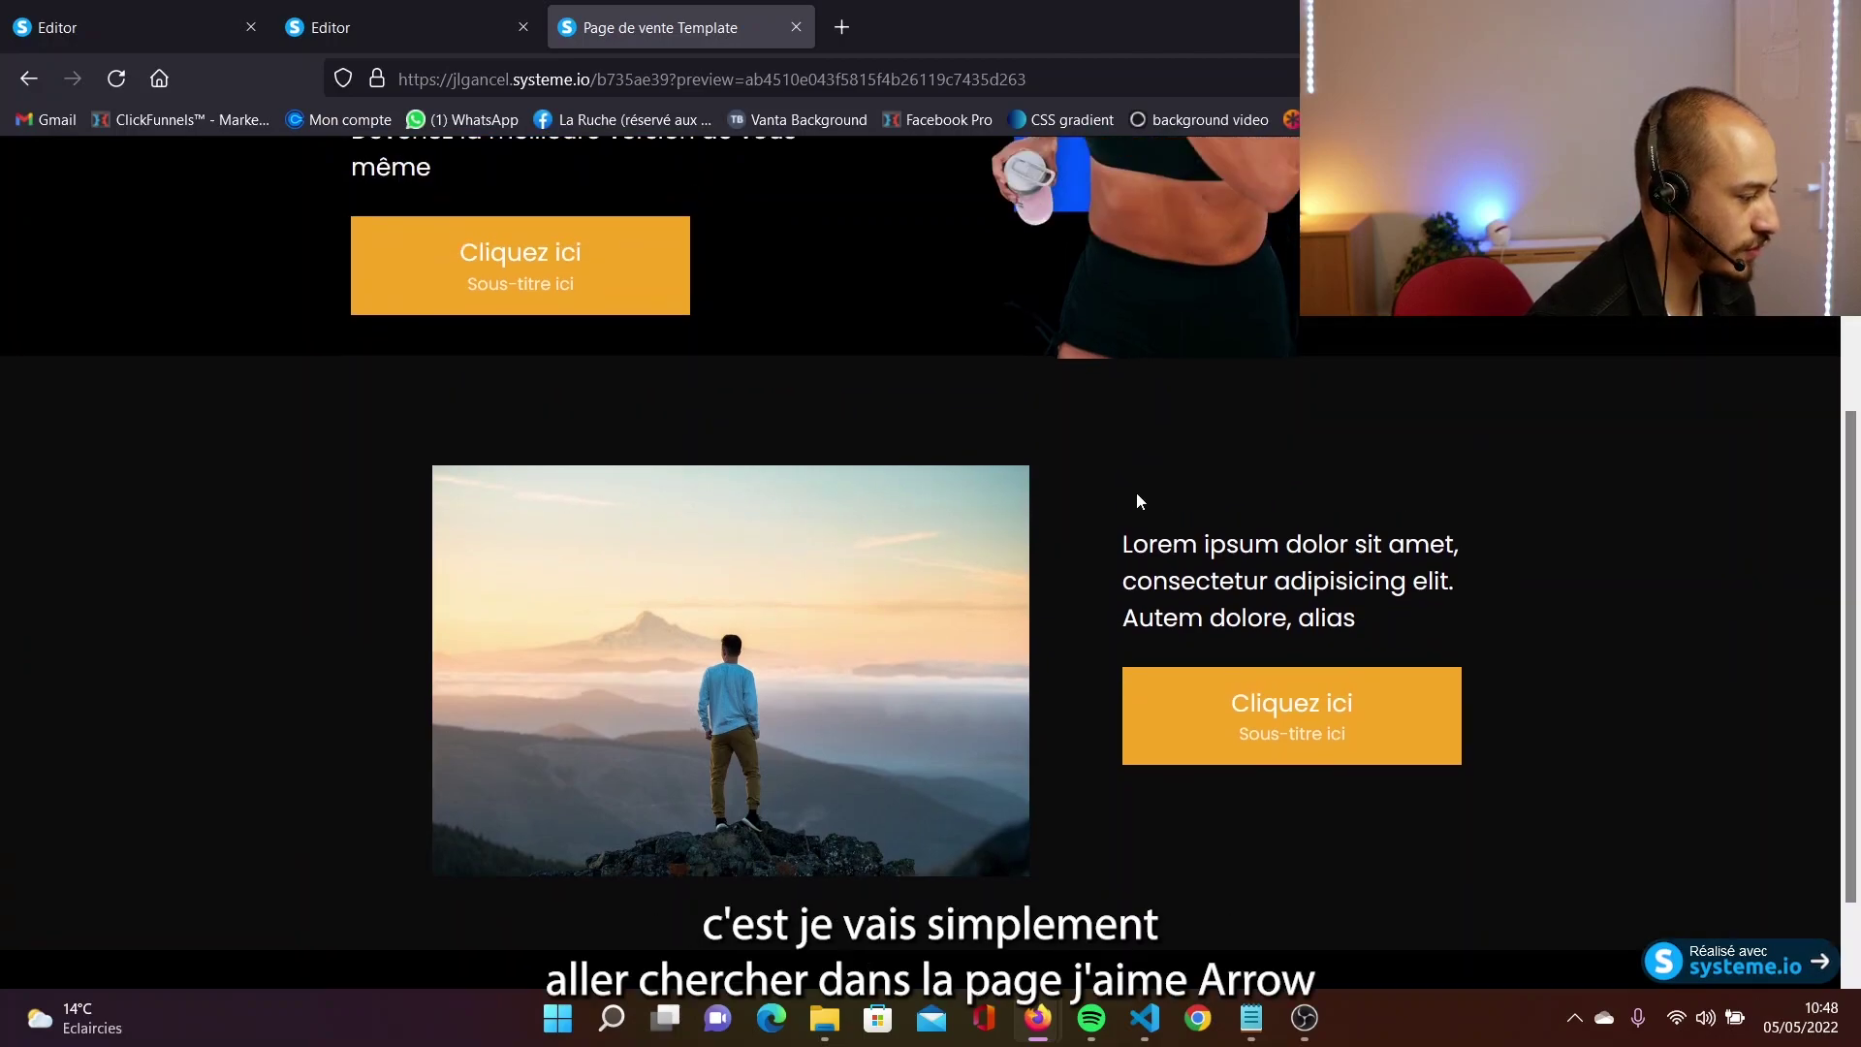
pyautogui.rightClick(1161, 499)
pyautogui.click(1210, 804)
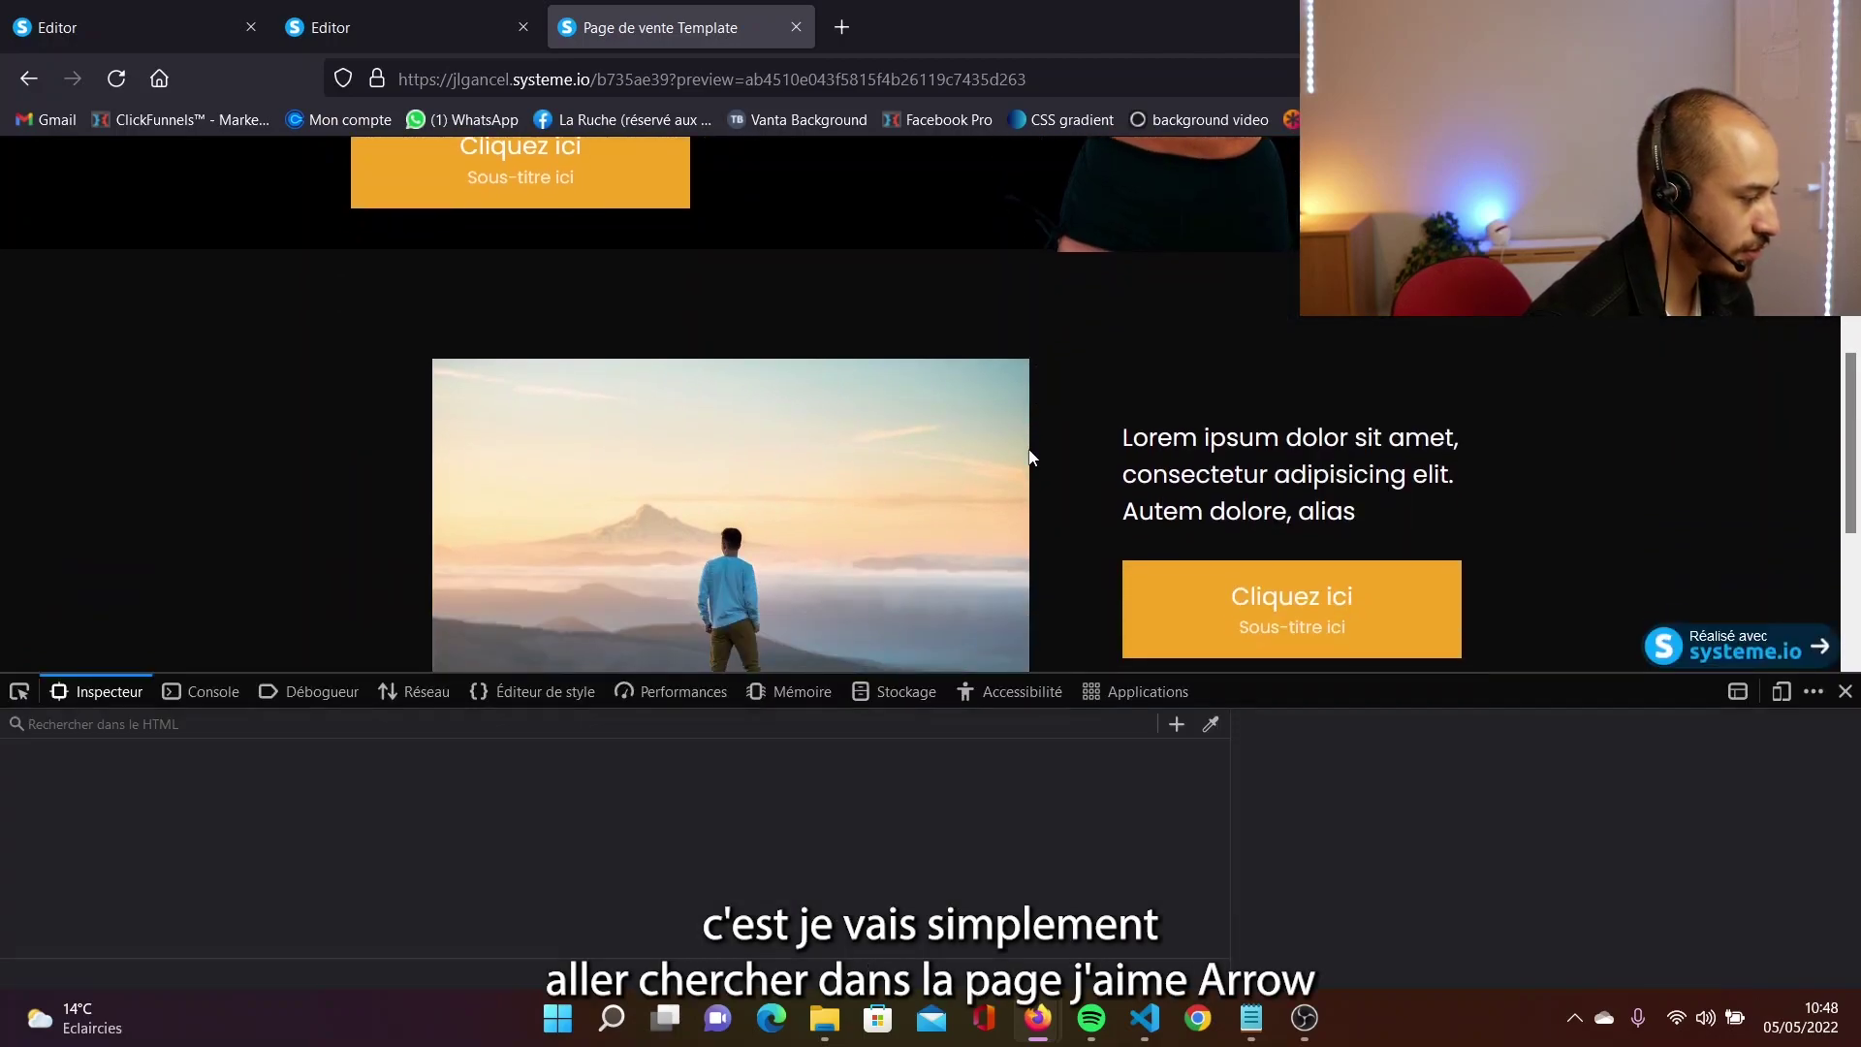
pyautogui.click(1292, 795)
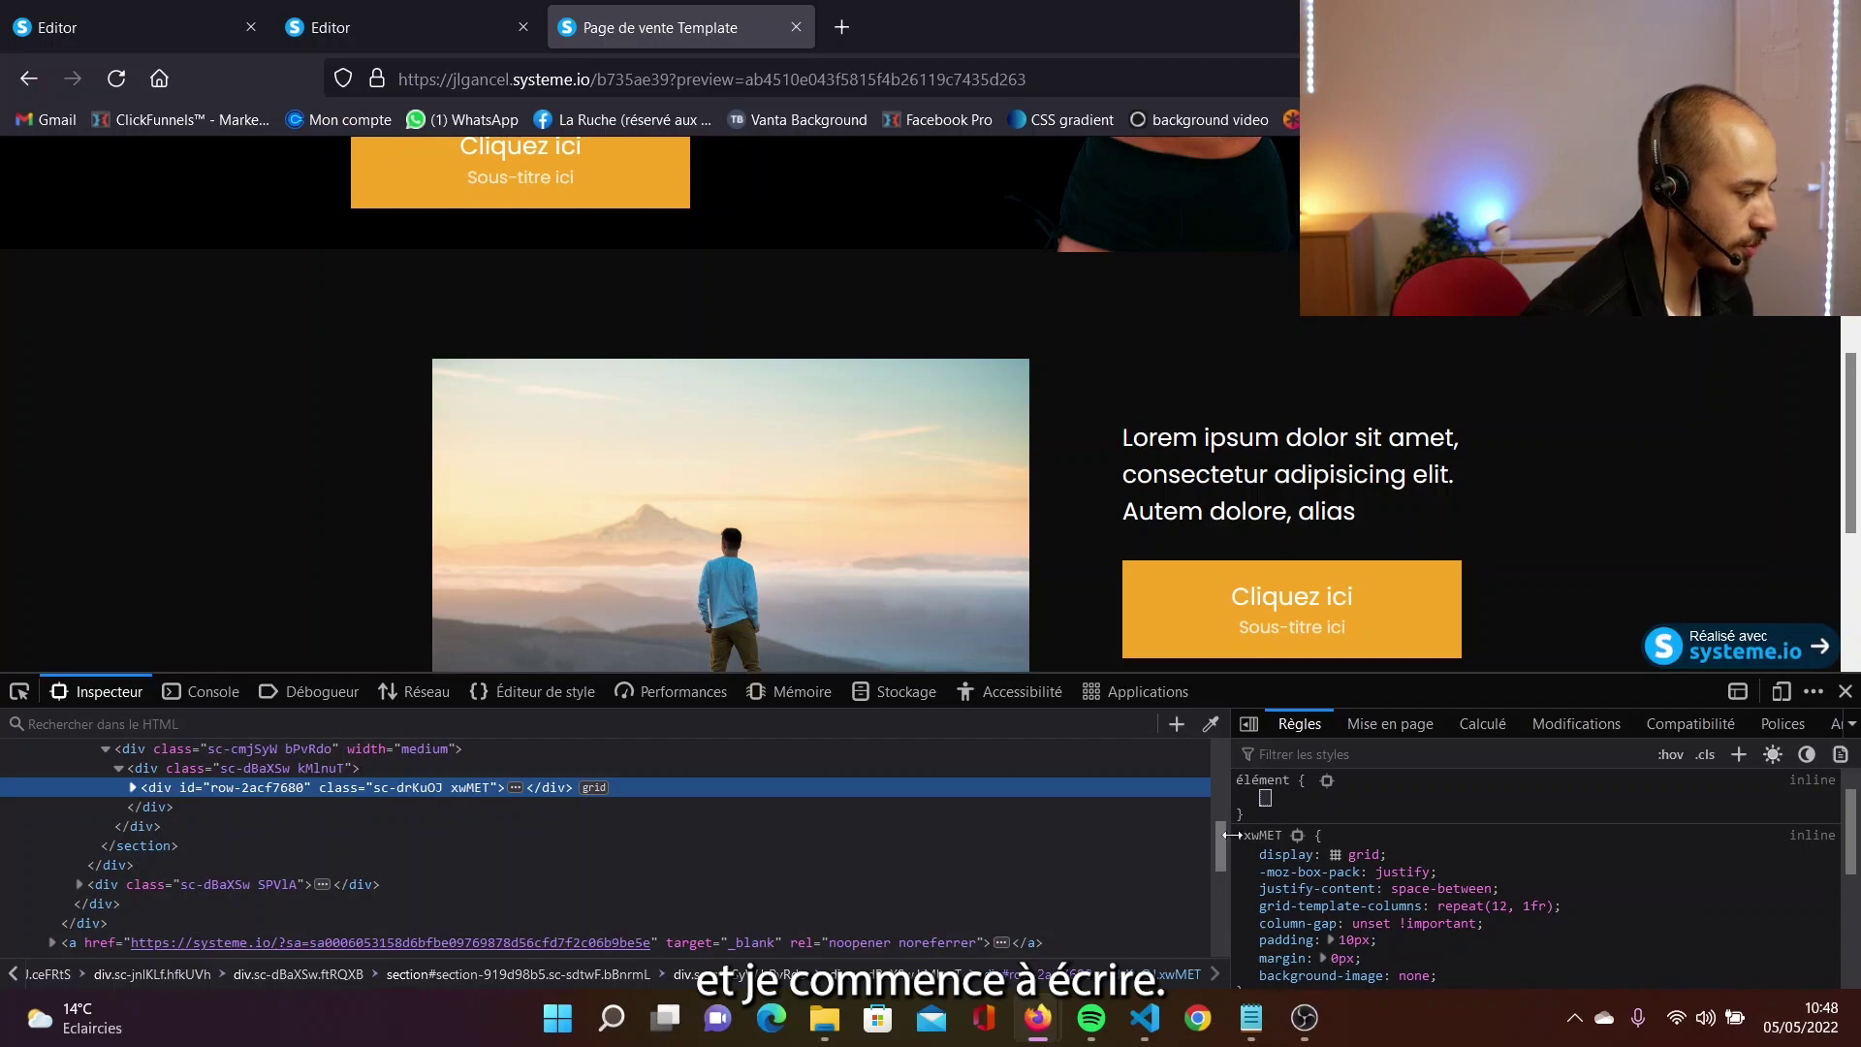
pyautogui.press('F12')
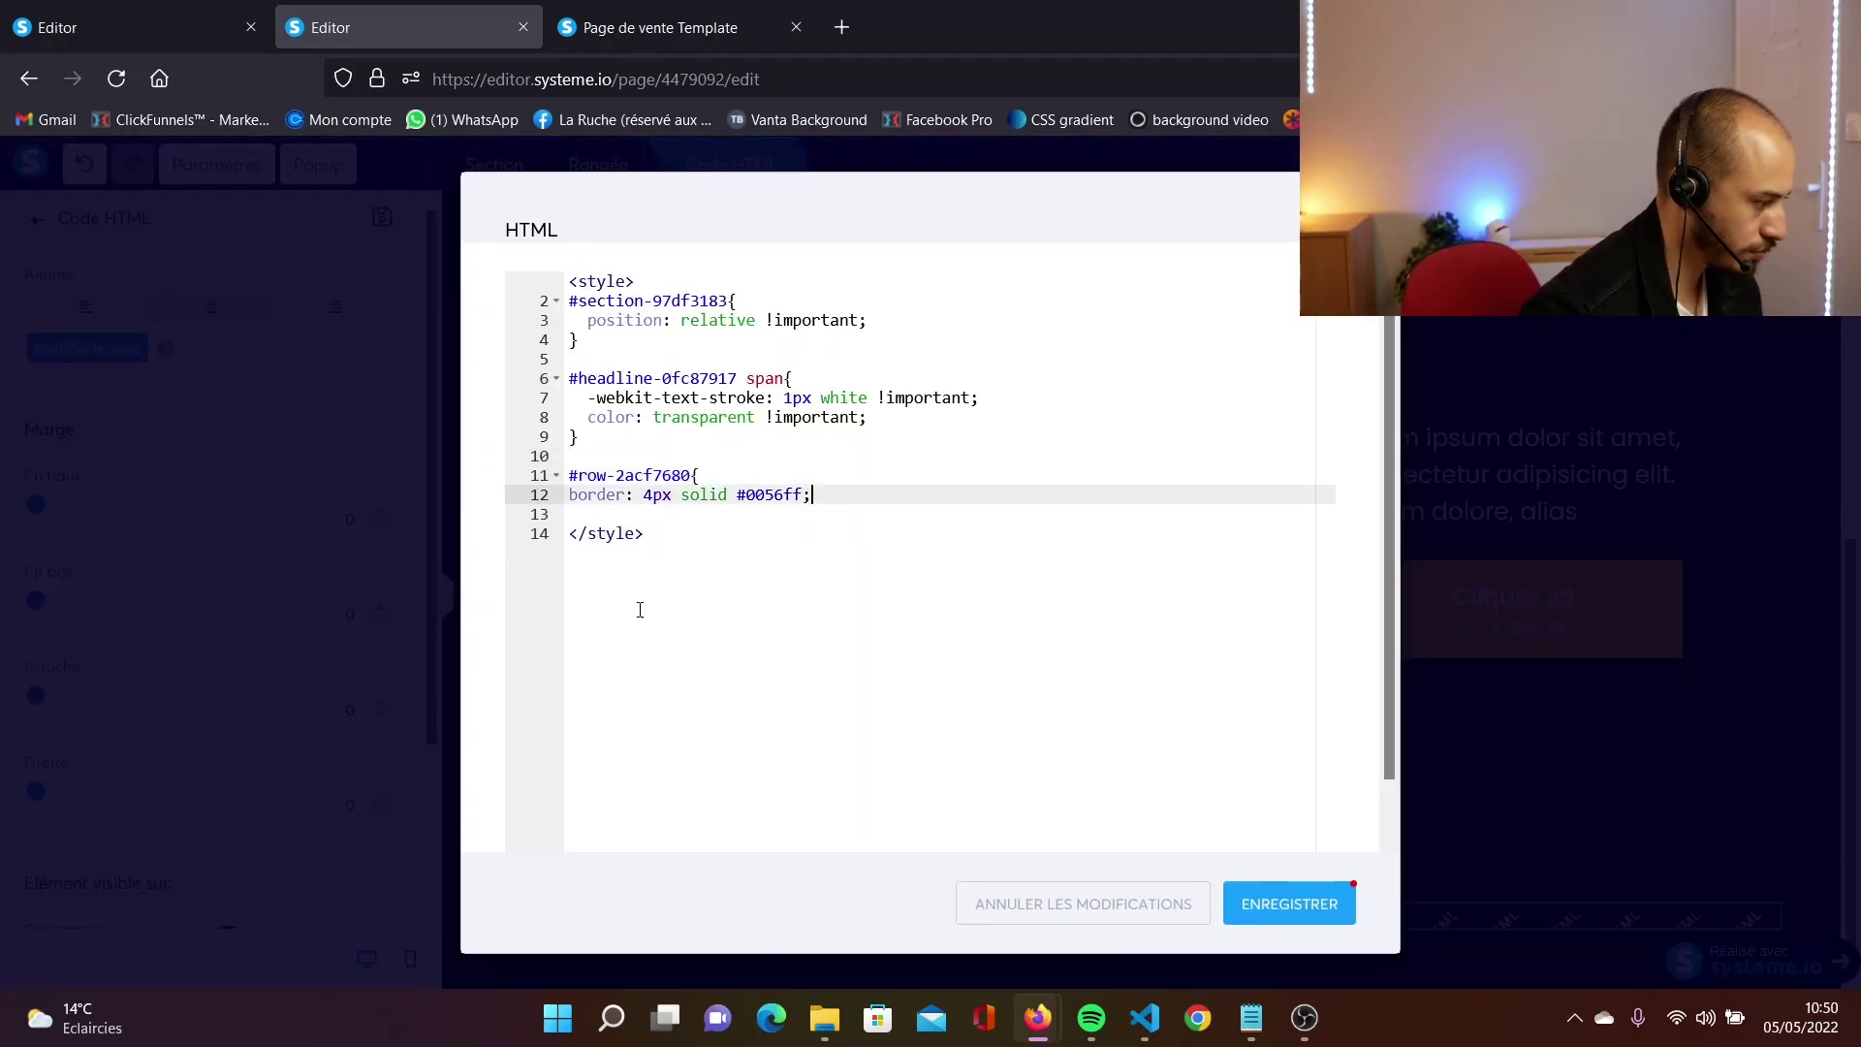
pyautogui.press('Return')
pyautogui.write('padding: 2rem !important;')
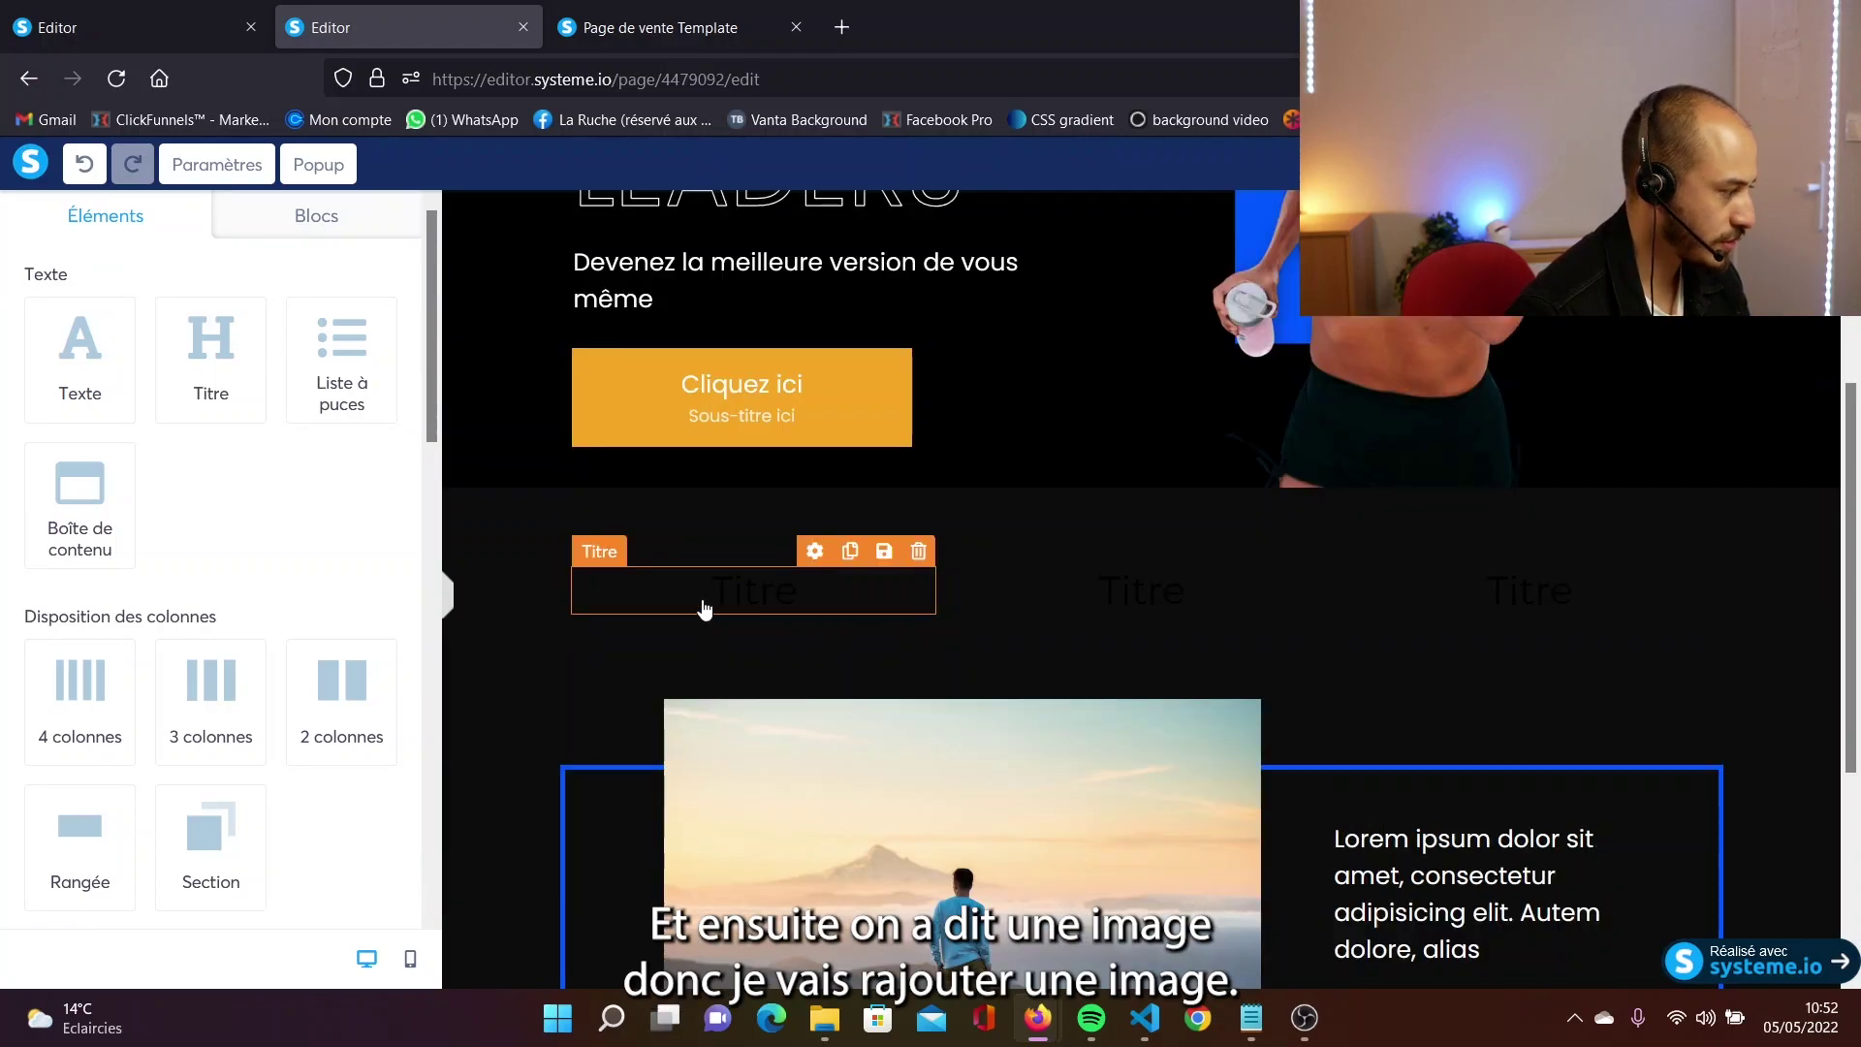
# Place an image element under each title of the three-column row.
pyautogui.scroll(-3, 299, 540)
pyautogui.scroll(-5, 275, 558)
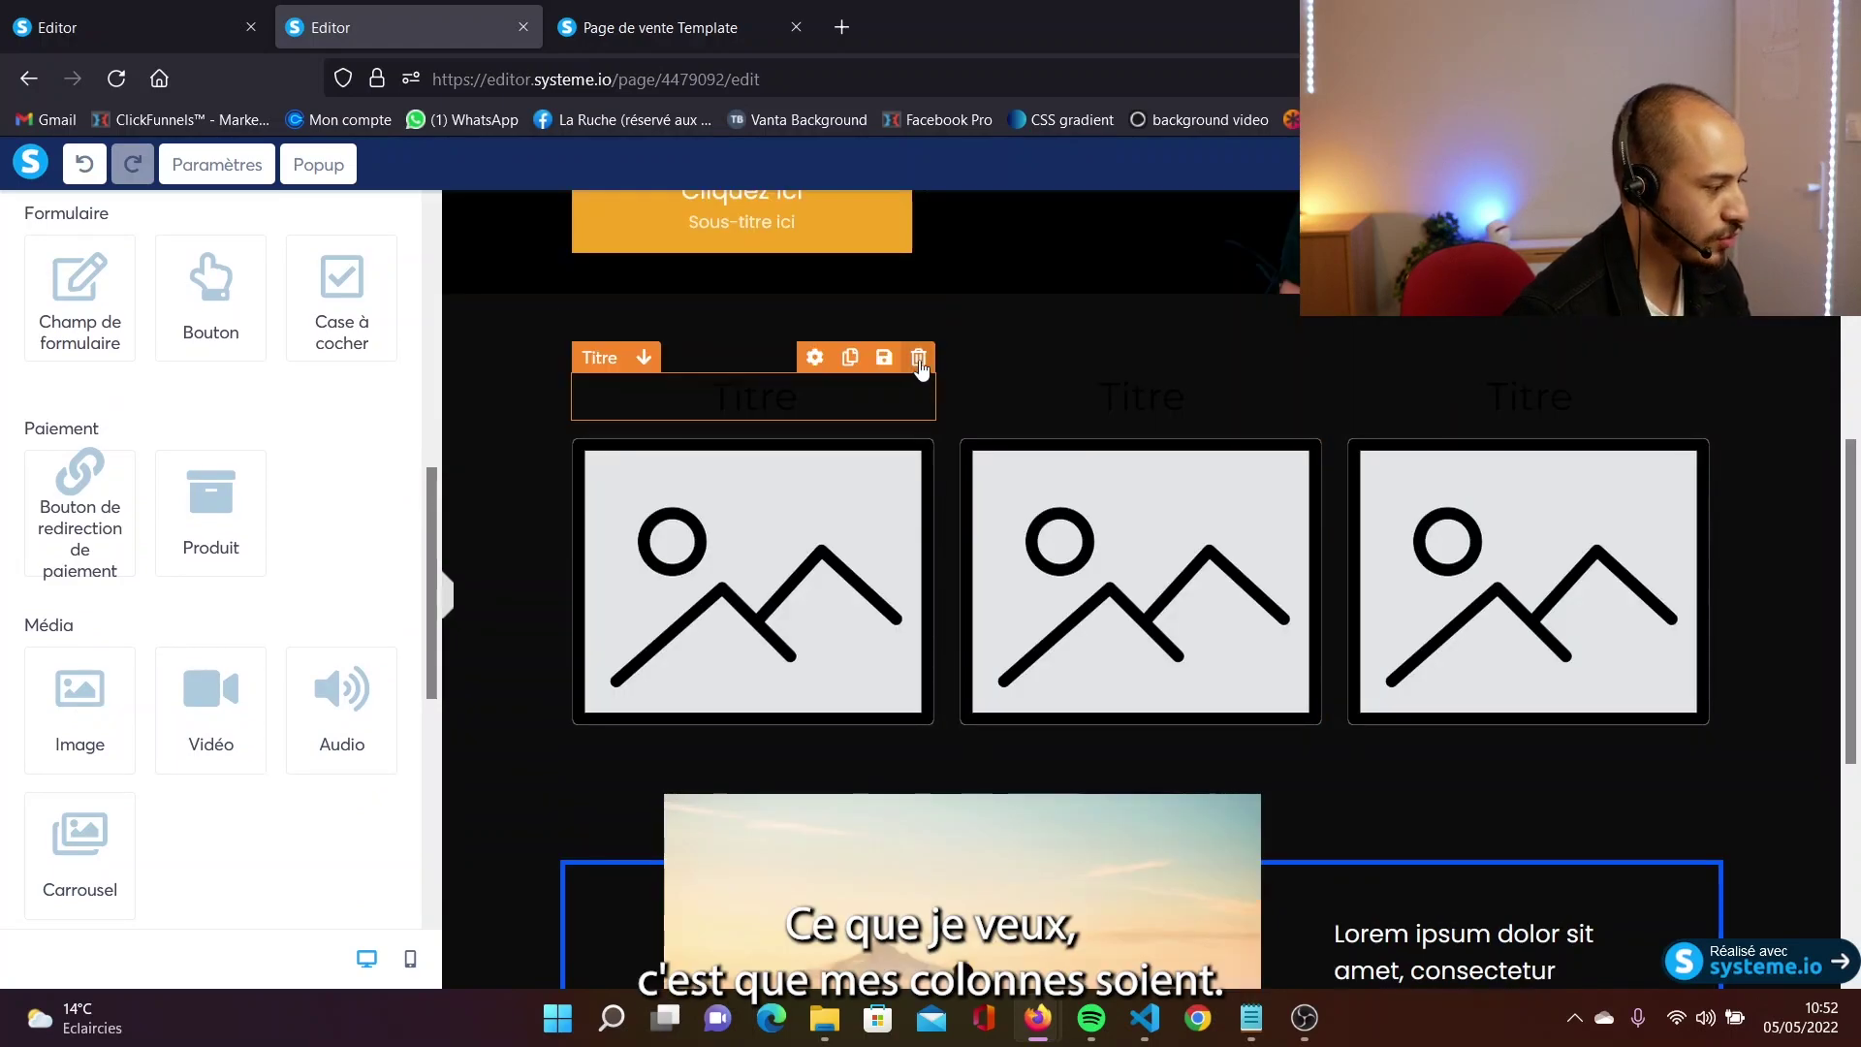
pyautogui.scroll(-1, 1600, 374)
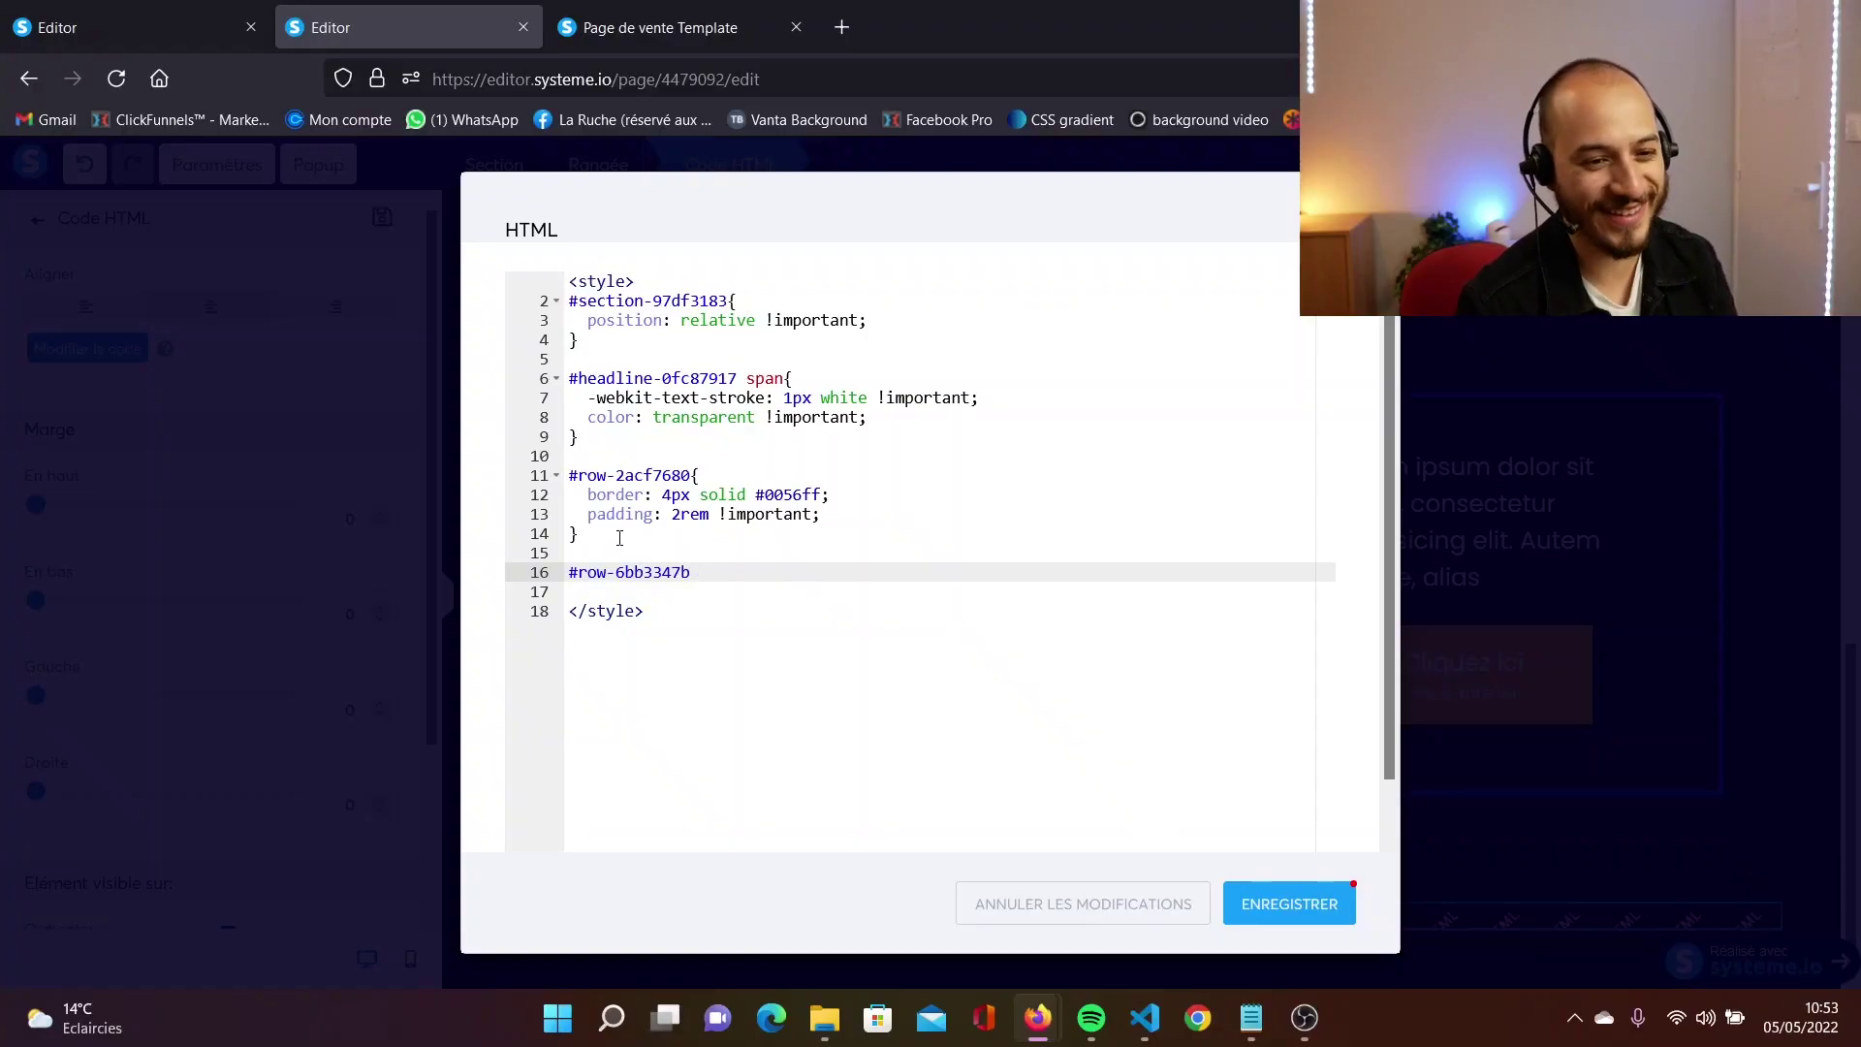
# Write a CSS rule for #row-6bb3347b [size="4"] with background-color #0056ff and check the columns in the preview.
pyautogui.write('[size ')
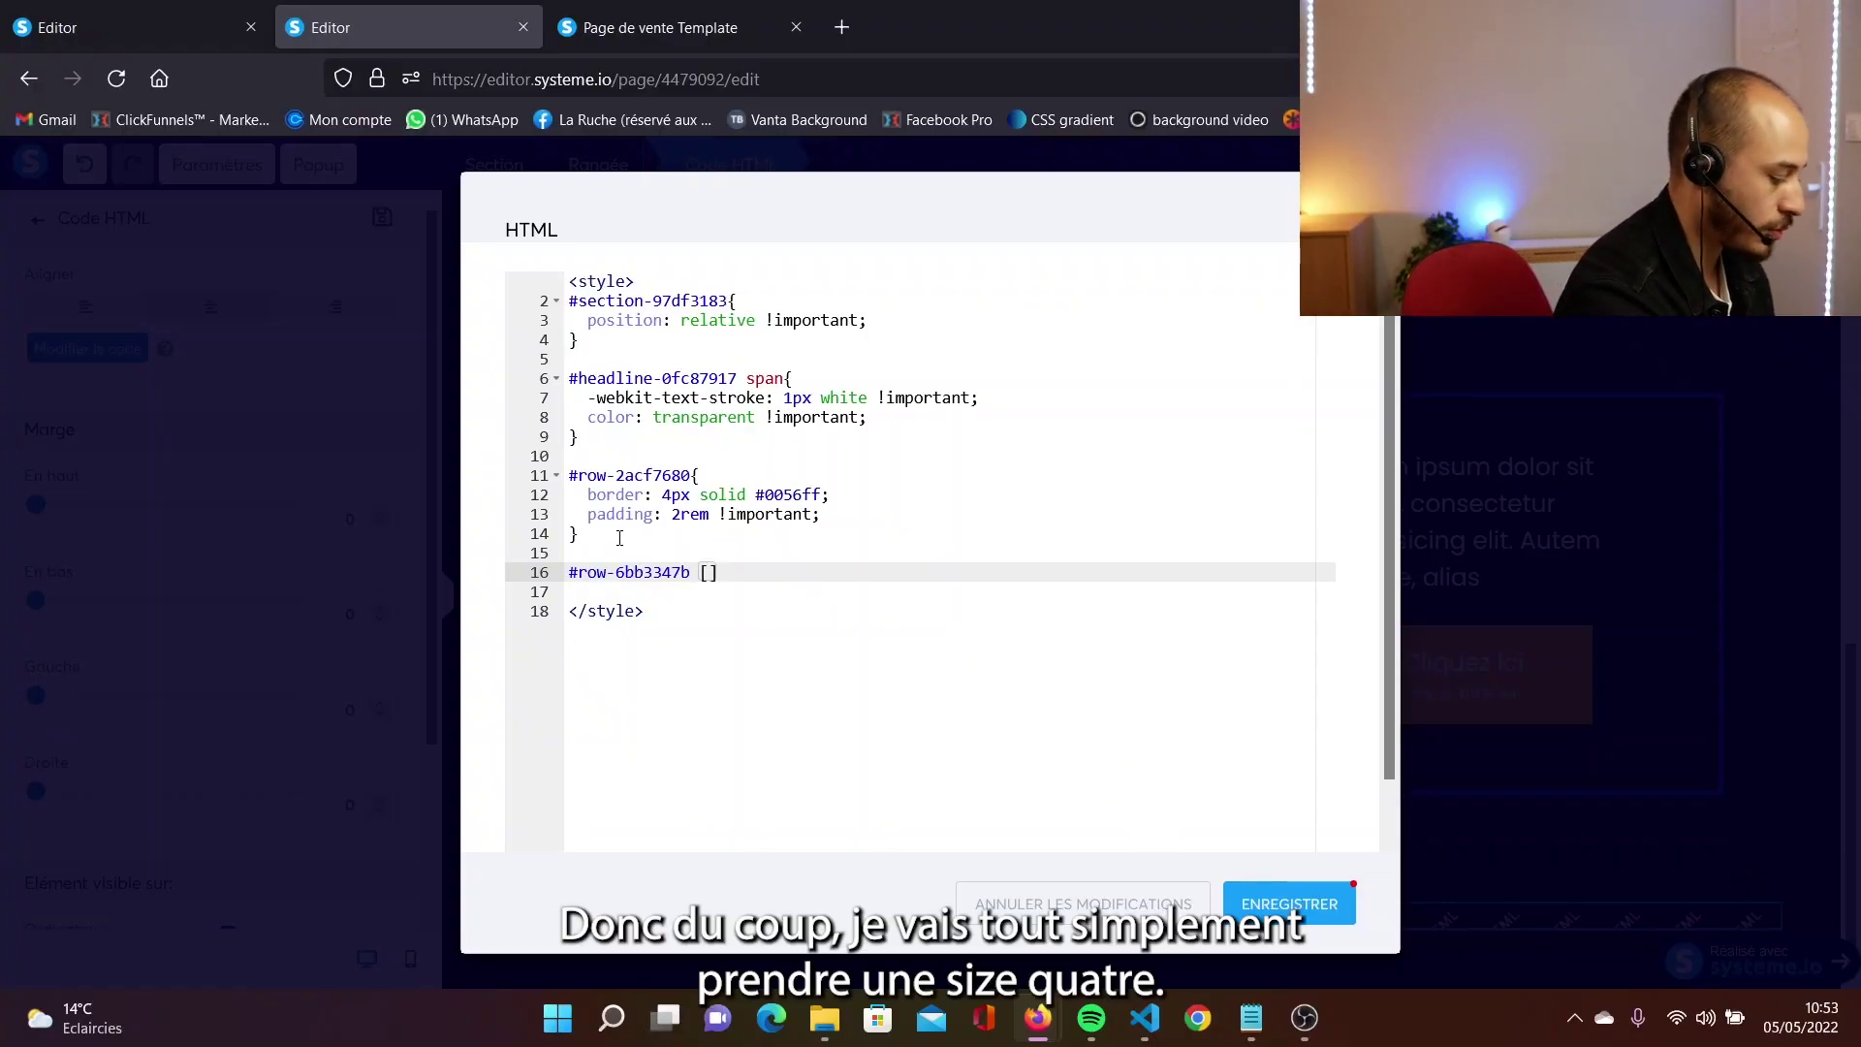
pyautogui.write("='")
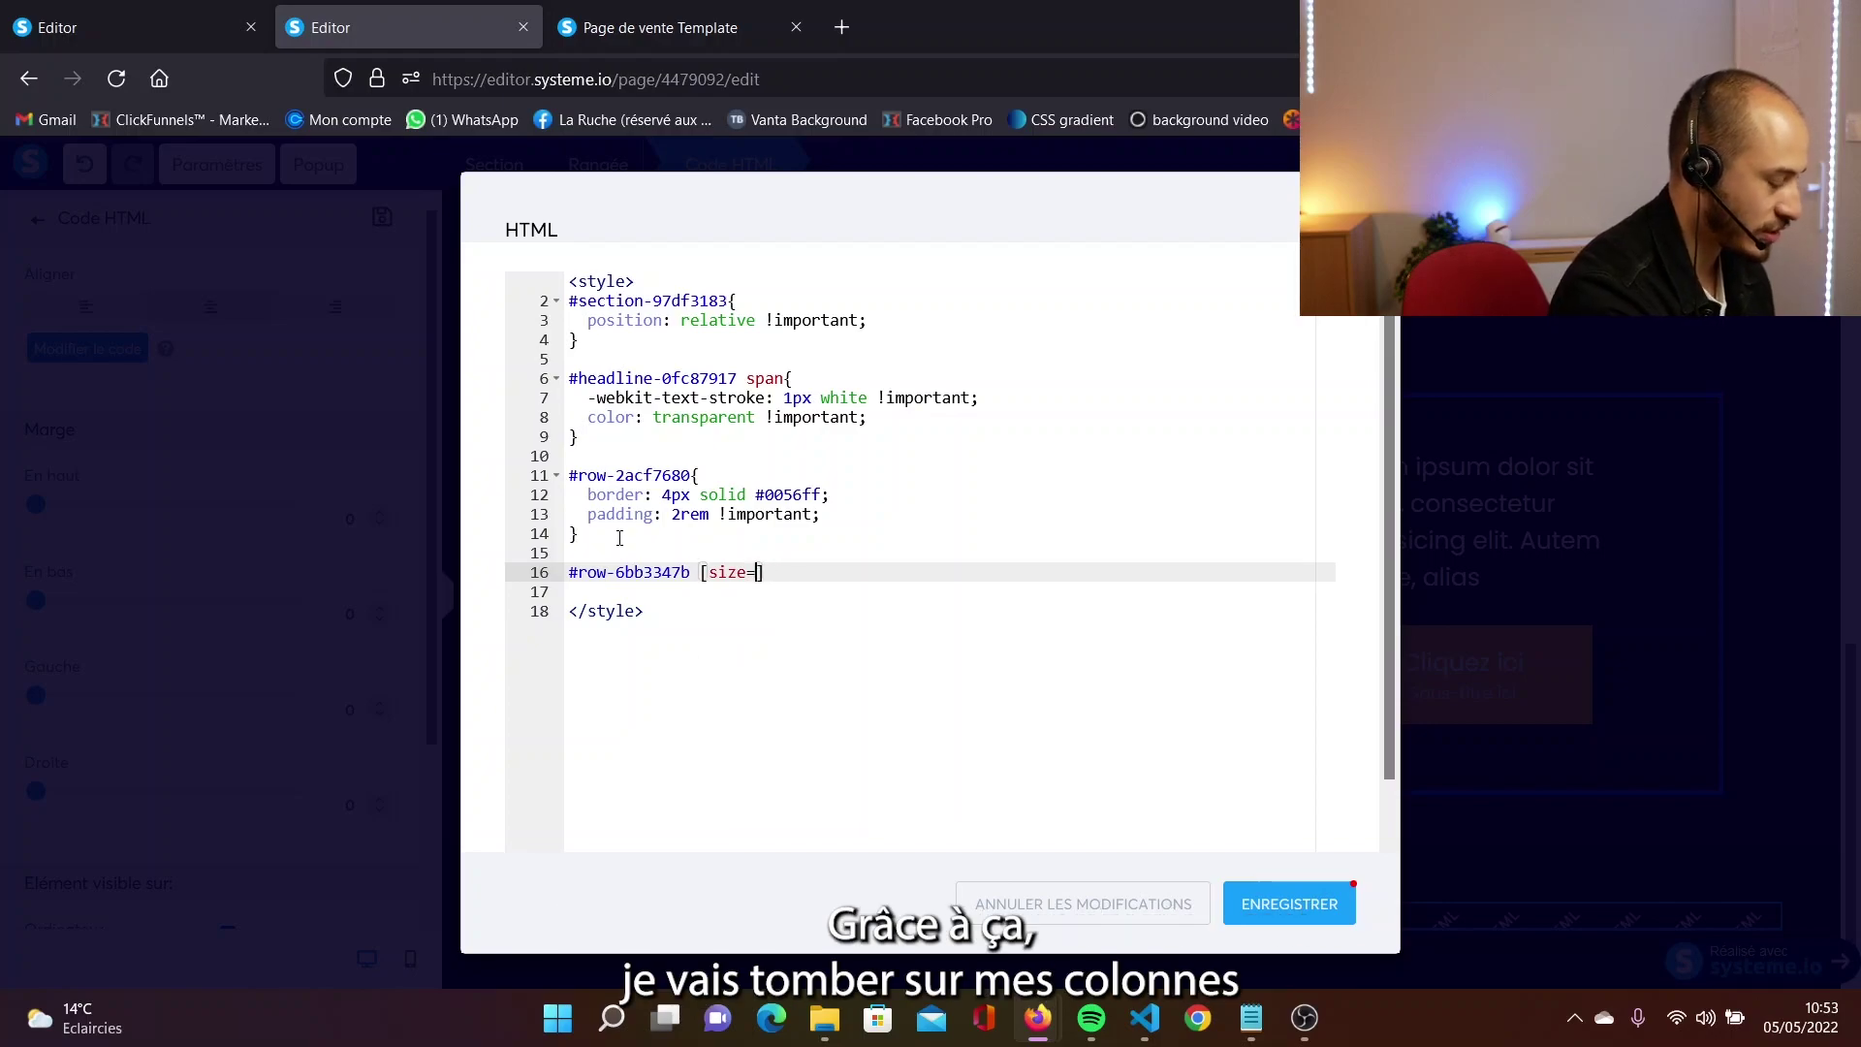
pyautogui.write('4"]{')
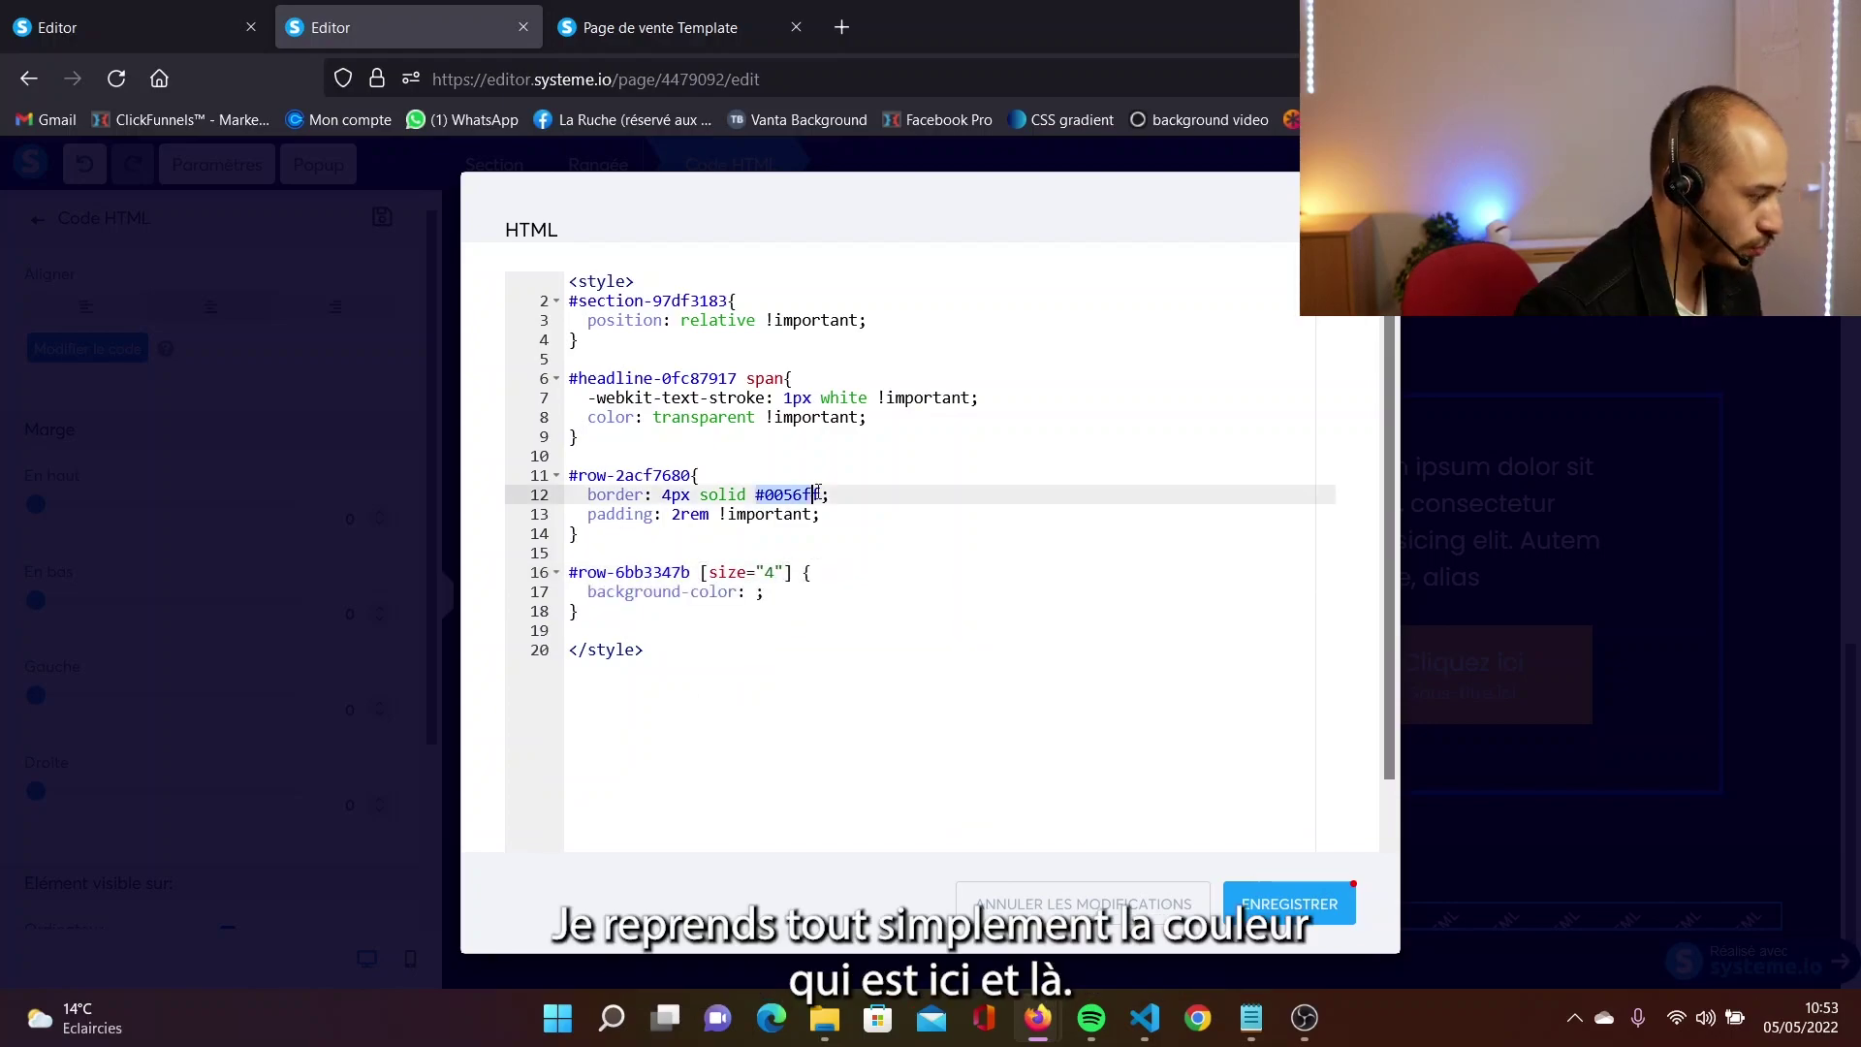
pyautogui.moveTo(810, 494); pyautogui.dragTo(830, 495)
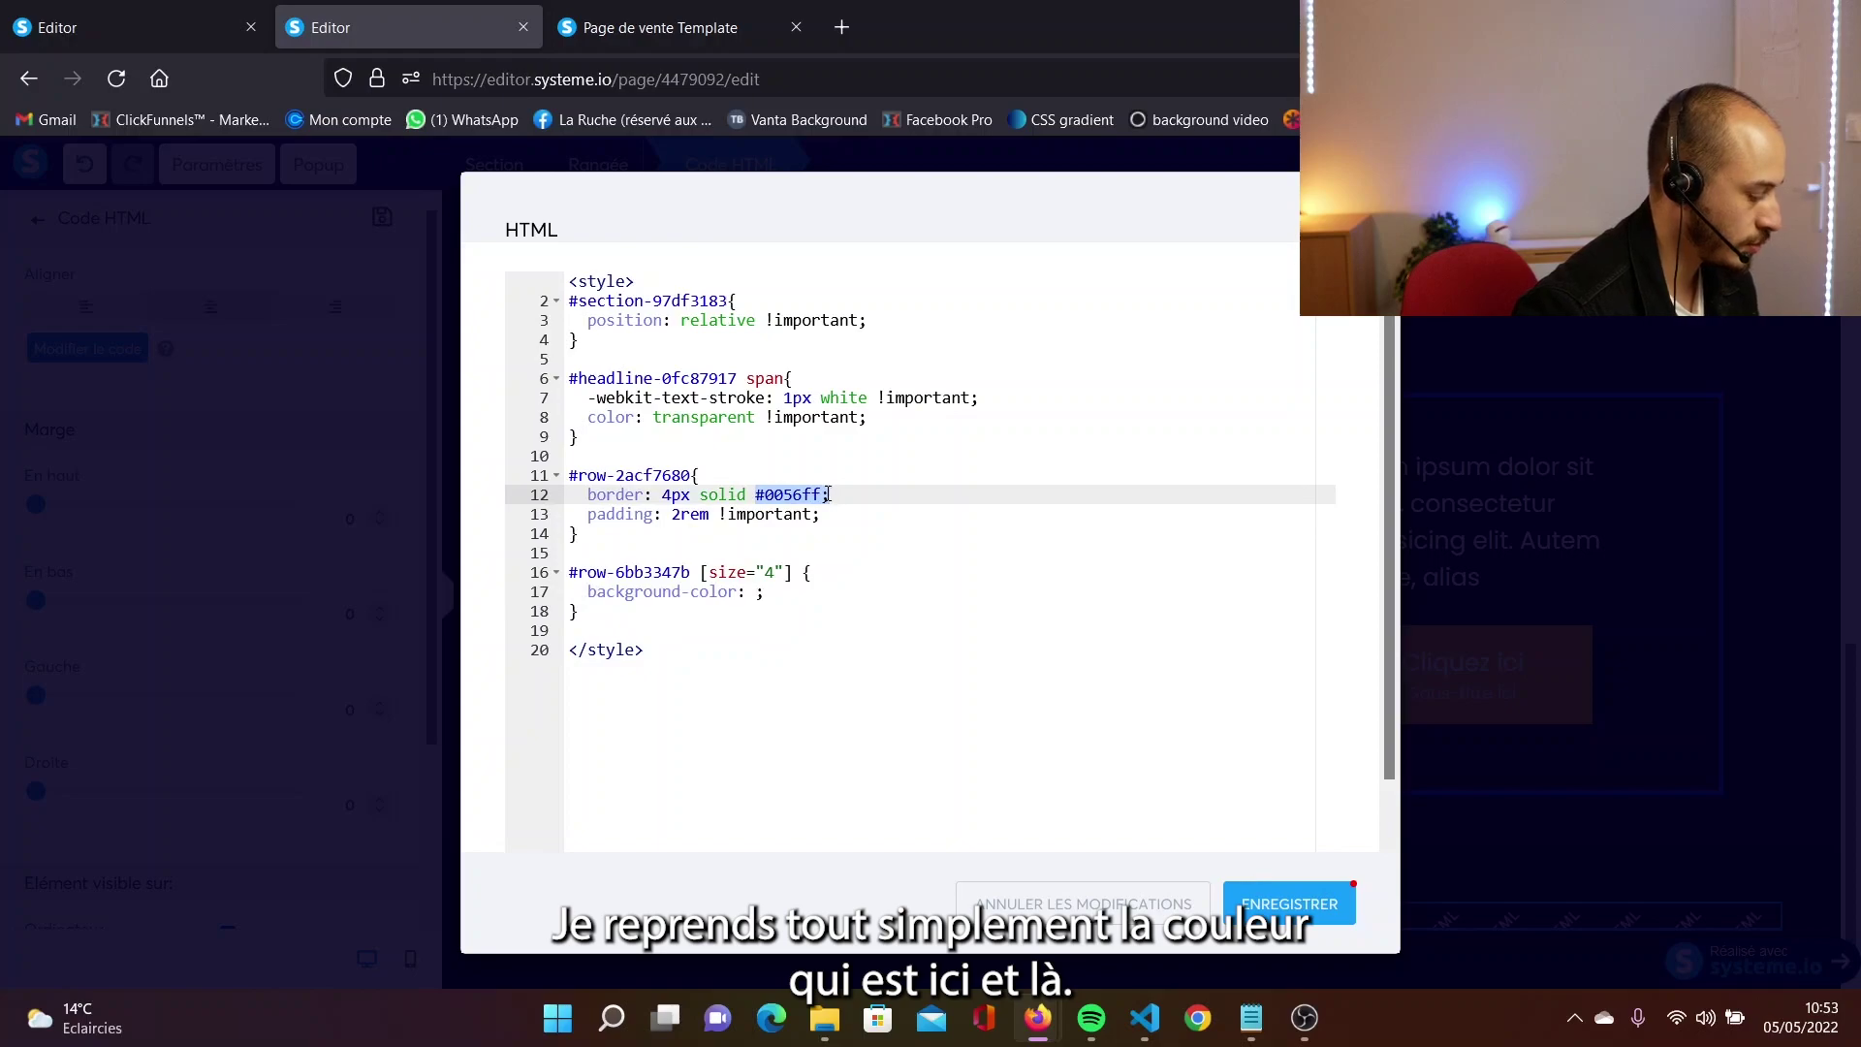
pyautogui.hotkey('ctrl', 'Tab')
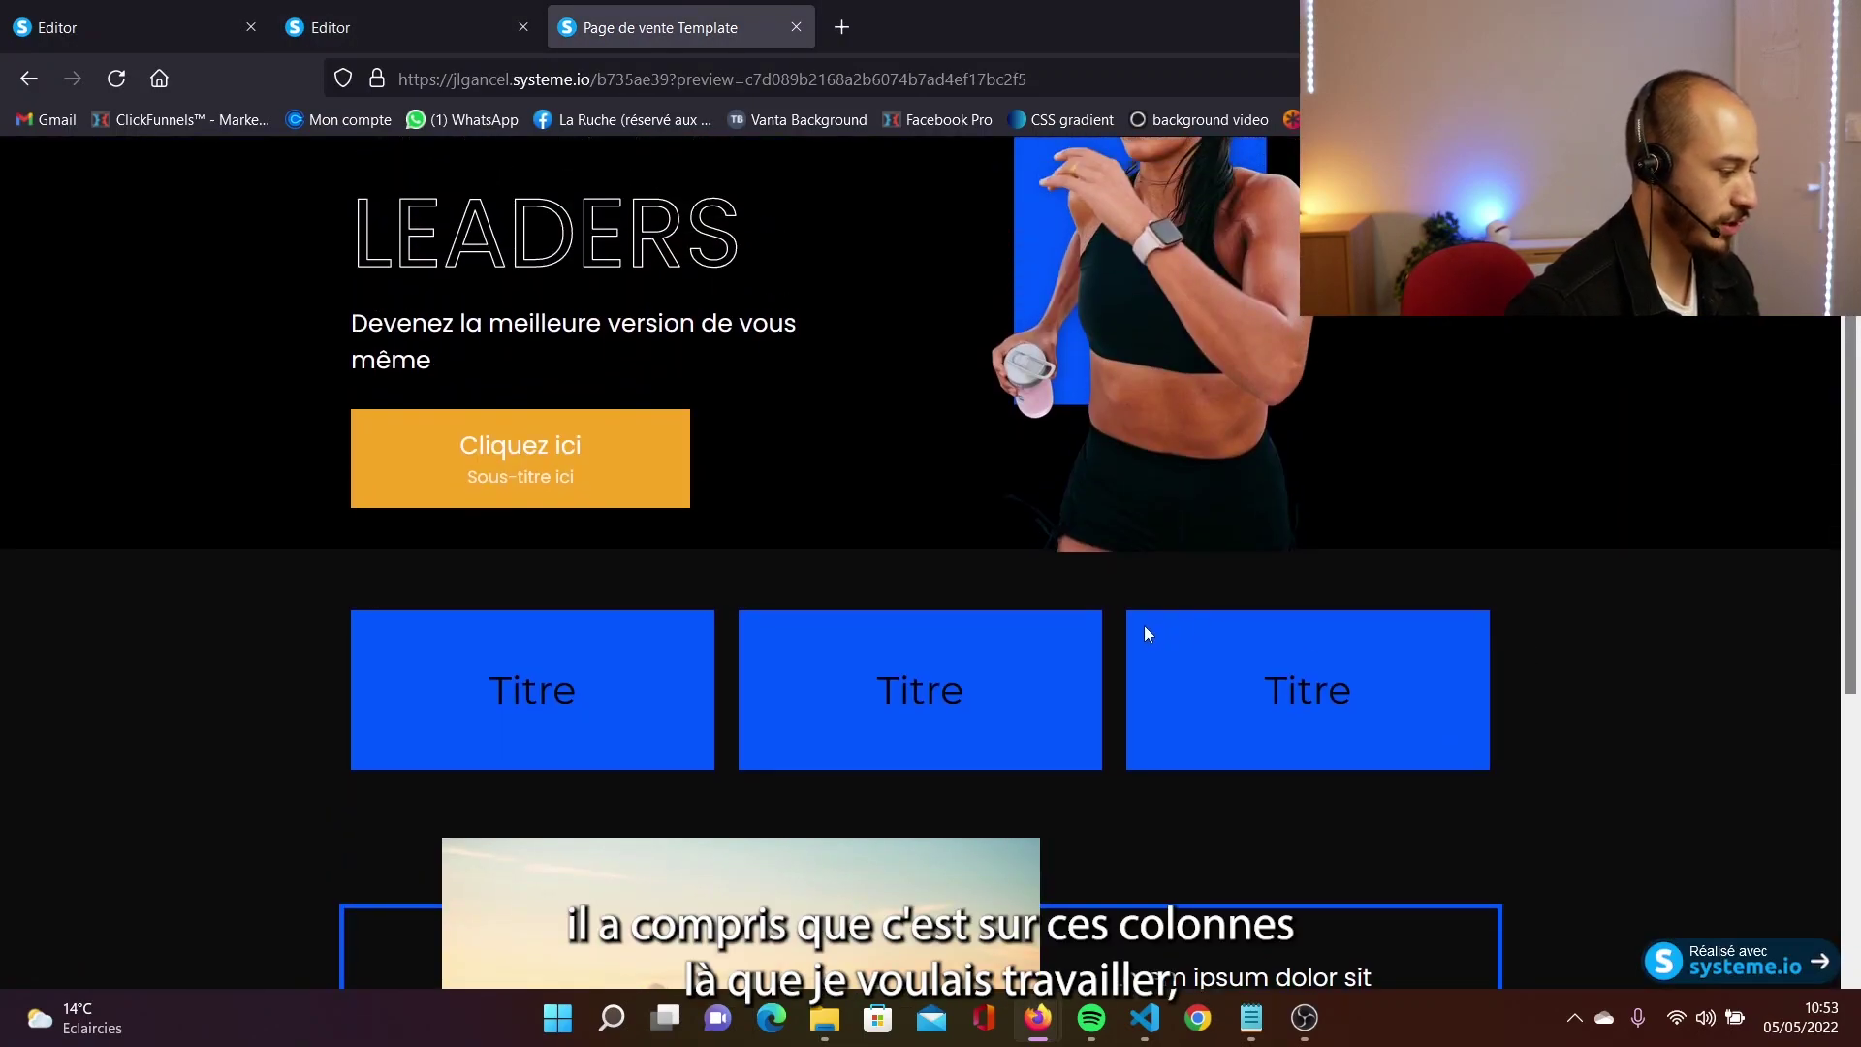
pyautogui.scroll(1, 1136, 631)
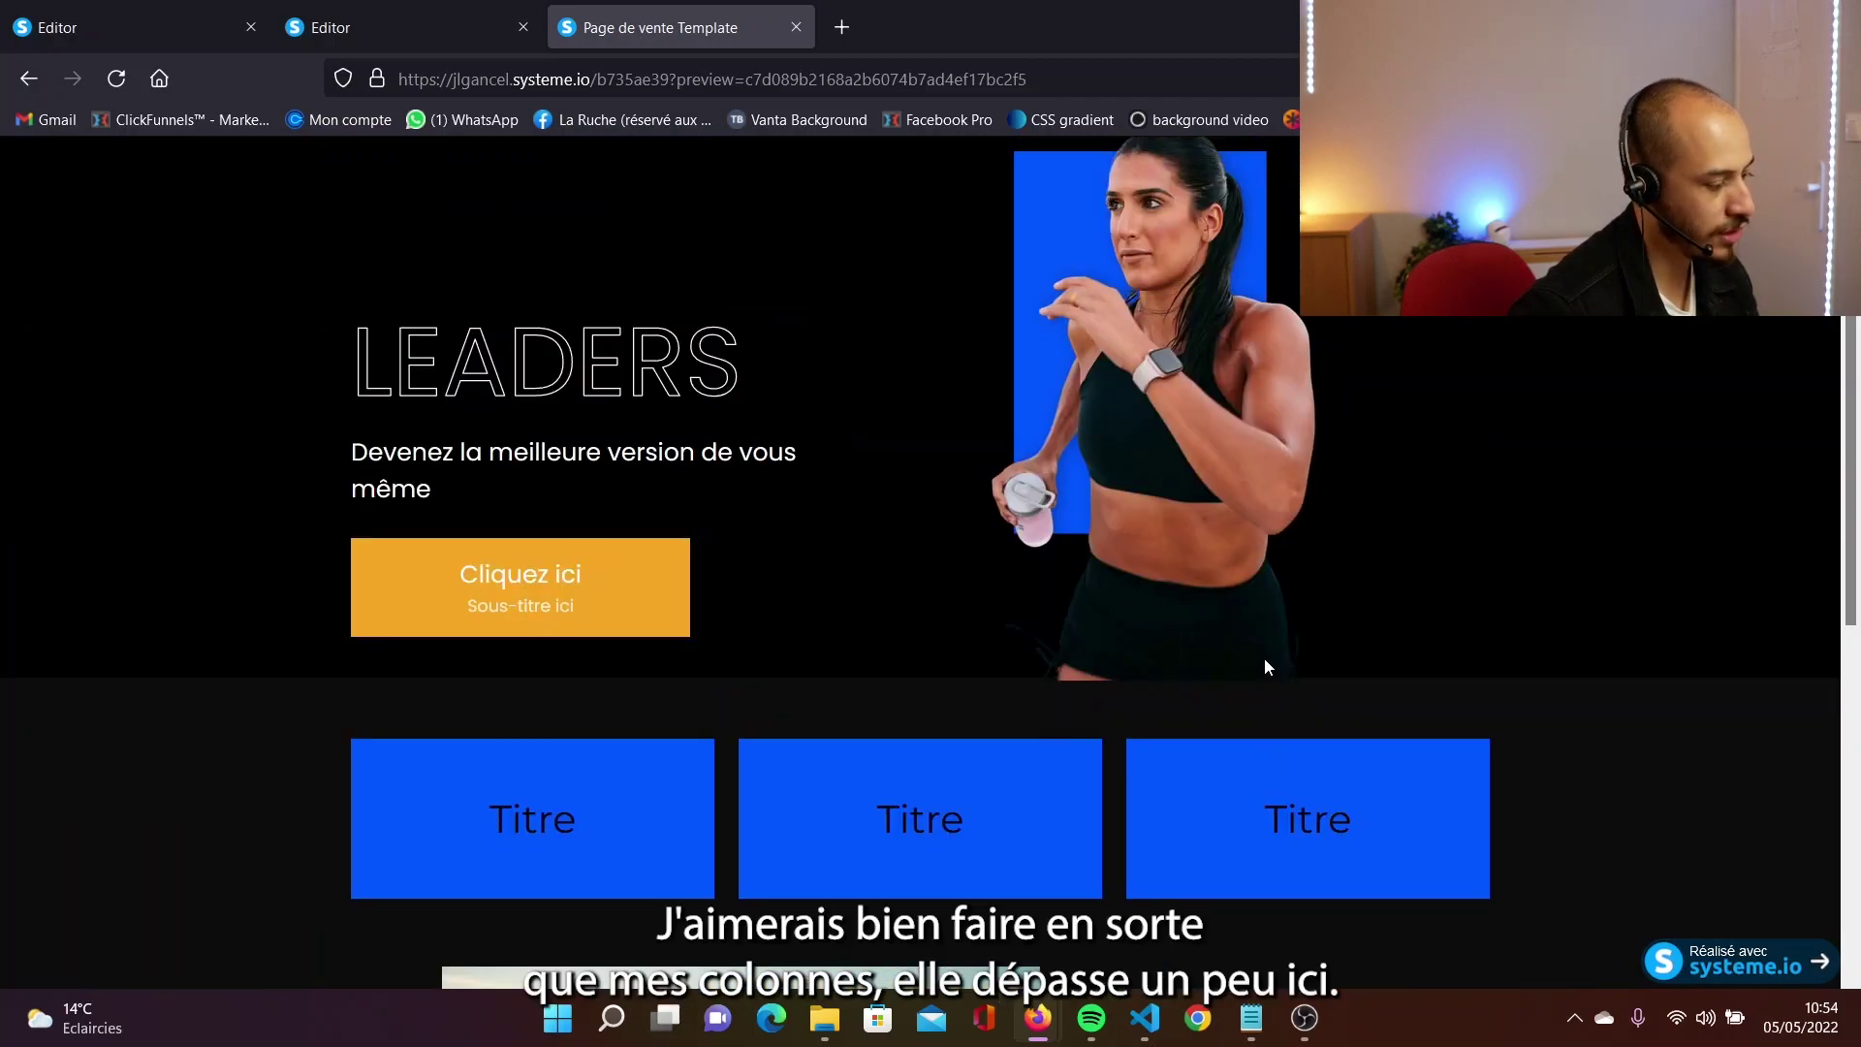
# Reduce the top margin of the LEADERS title and open the settings of the three-column row.
pyautogui.hotkey('ctrl', 'shift', 'Tab')
pyautogui.scroll(-5, 264, 494)
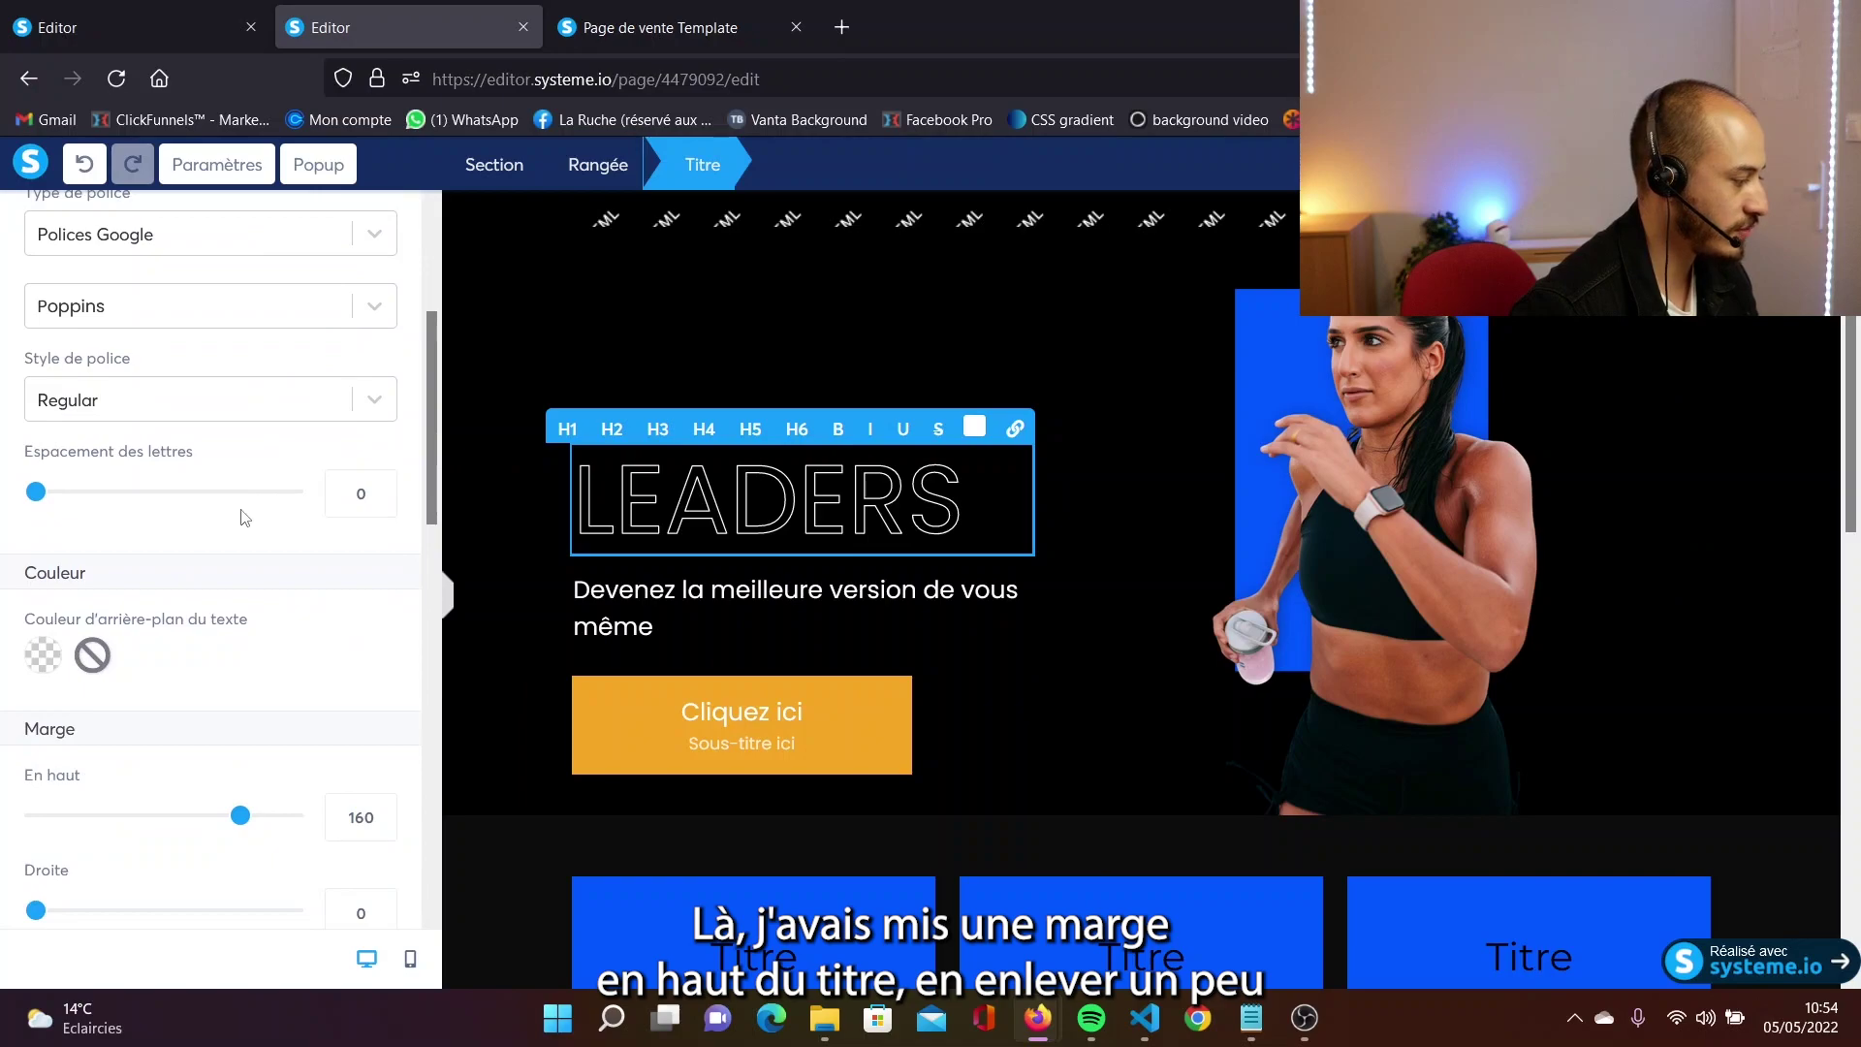
pyautogui.moveTo(236, 497); pyautogui.dragTo(213, 498)
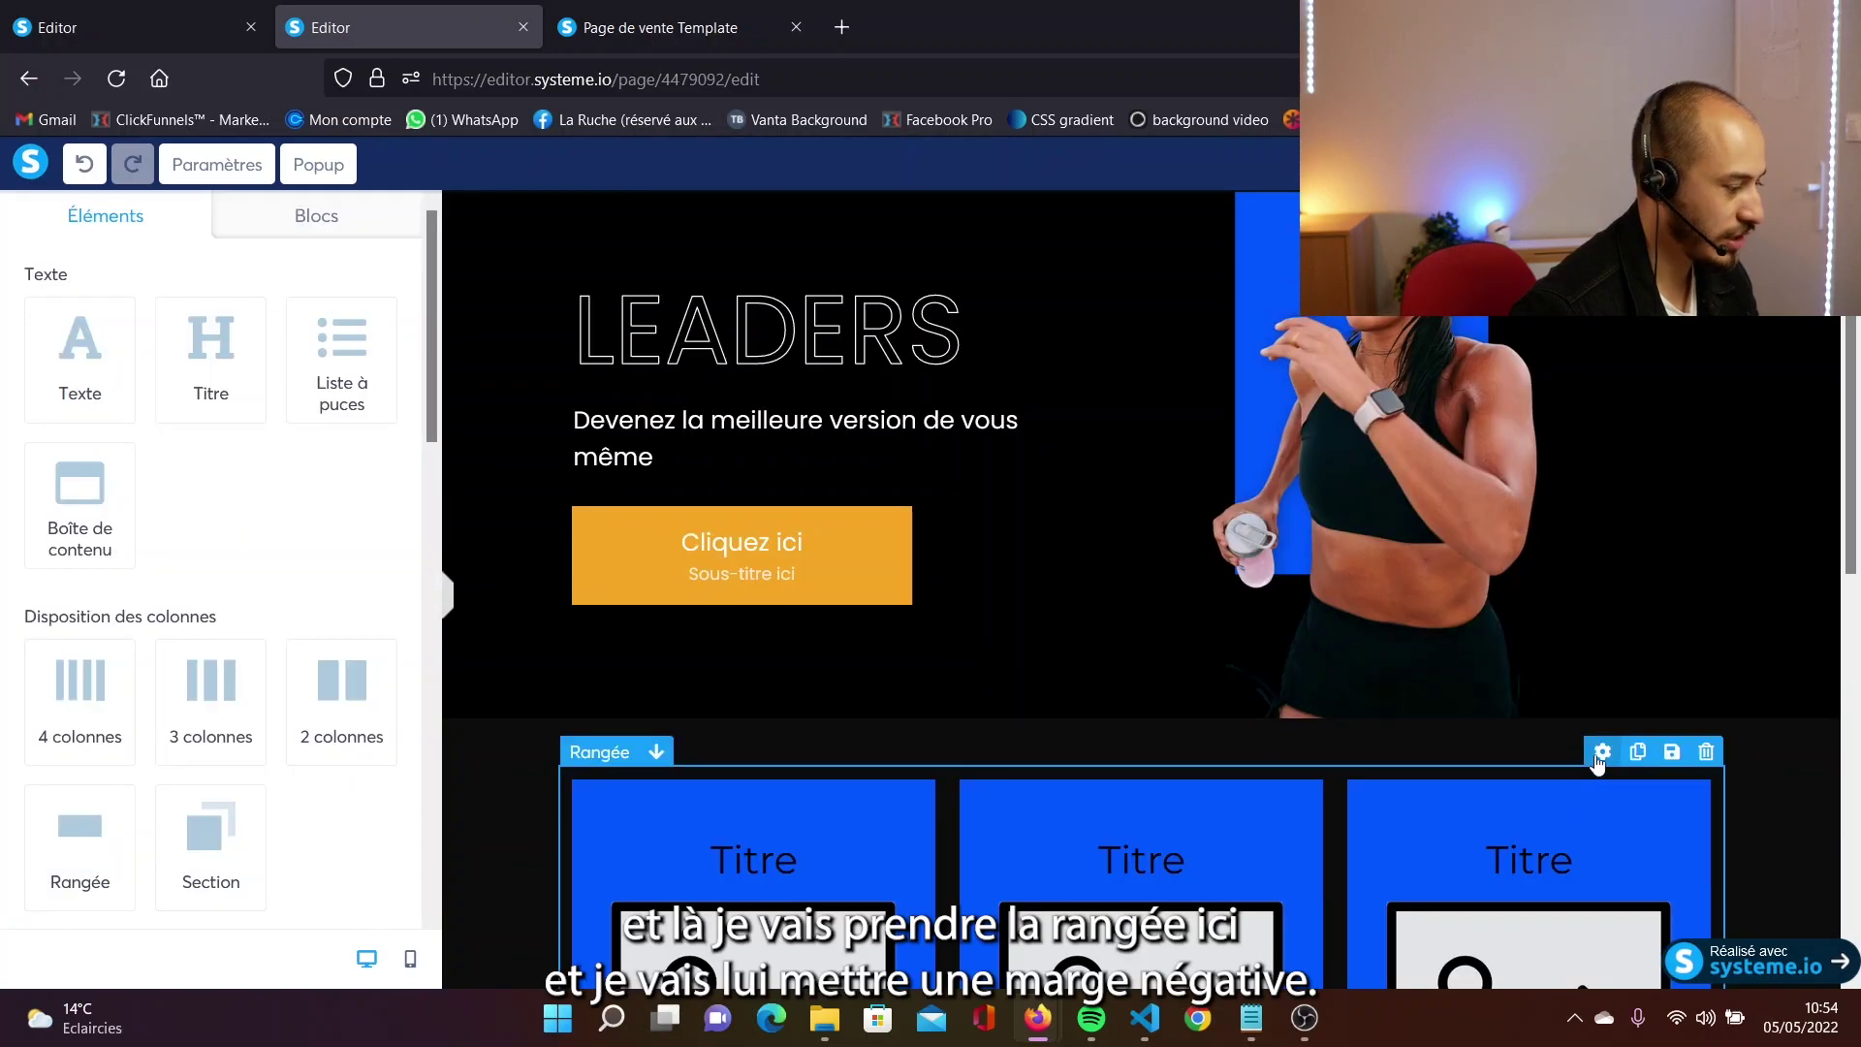
pyautogui.click(1598, 755)
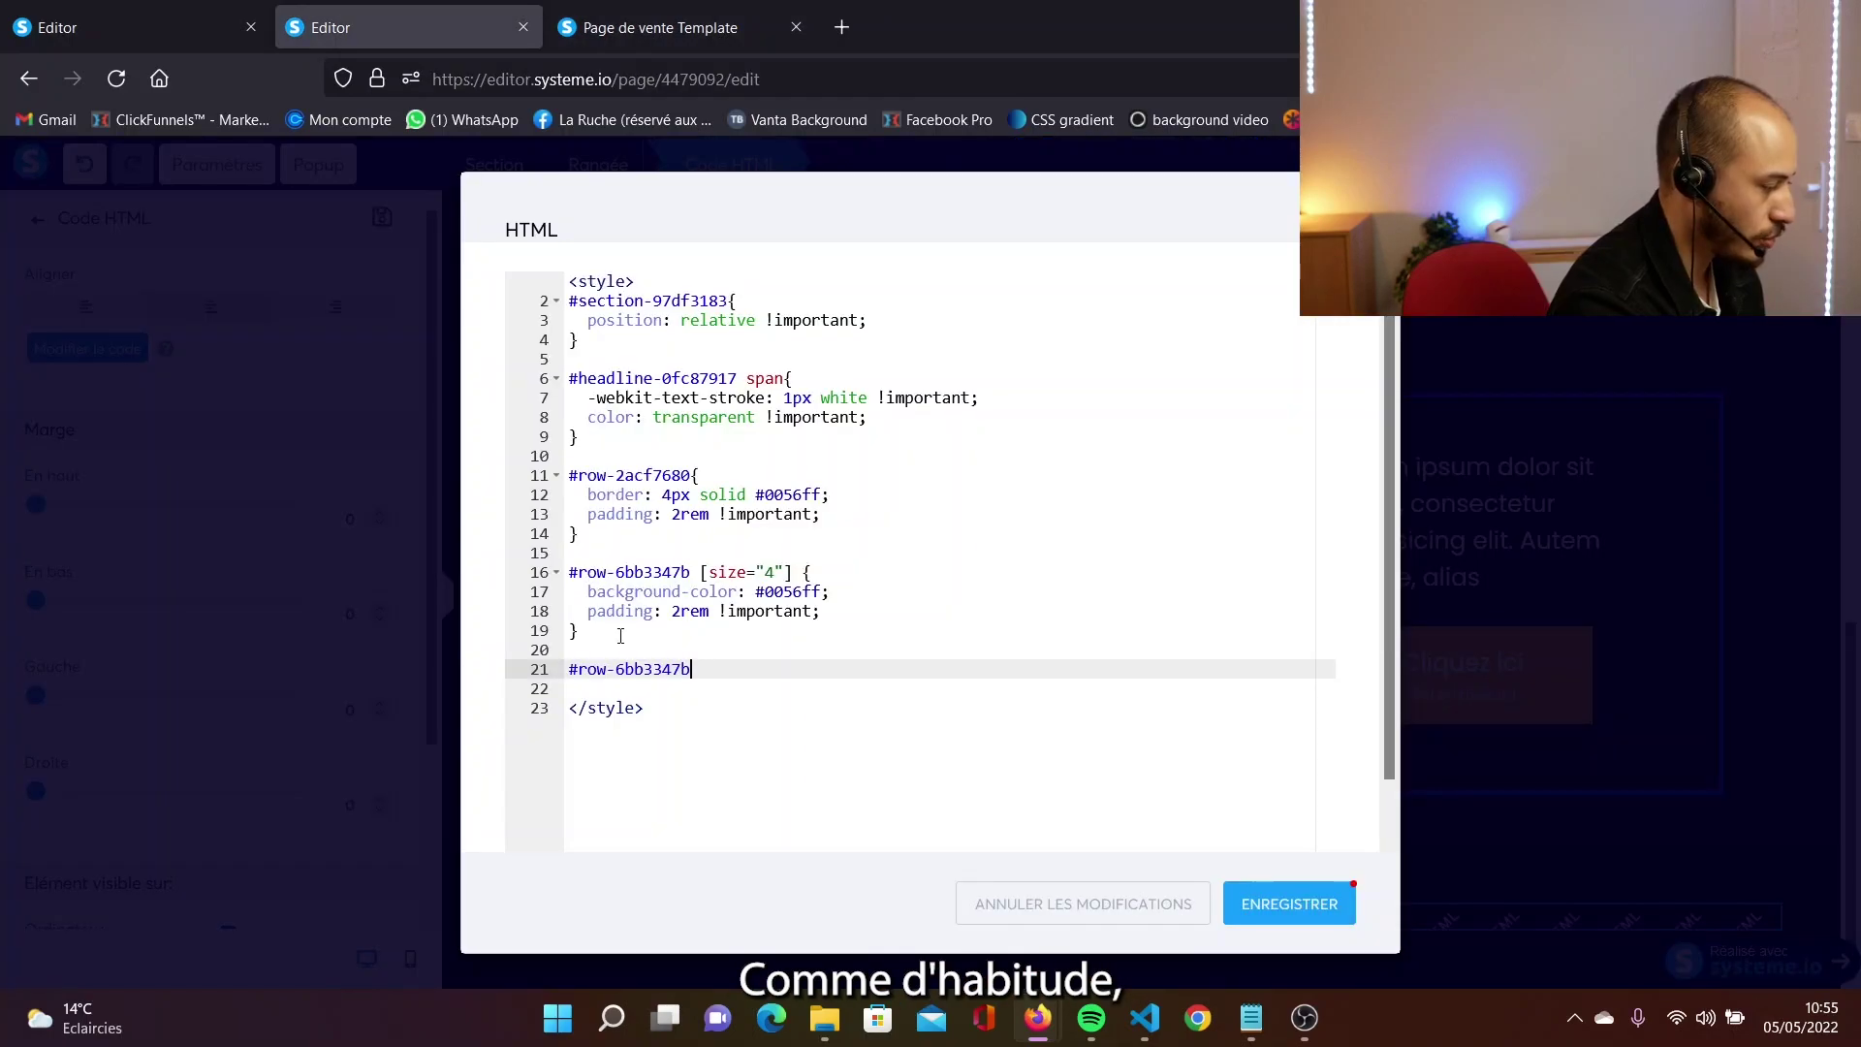
# Give #row-6bb3347b its own CSS rule with position: relative !important.
pyautogui.write('{')
pyautogui.press('Return')
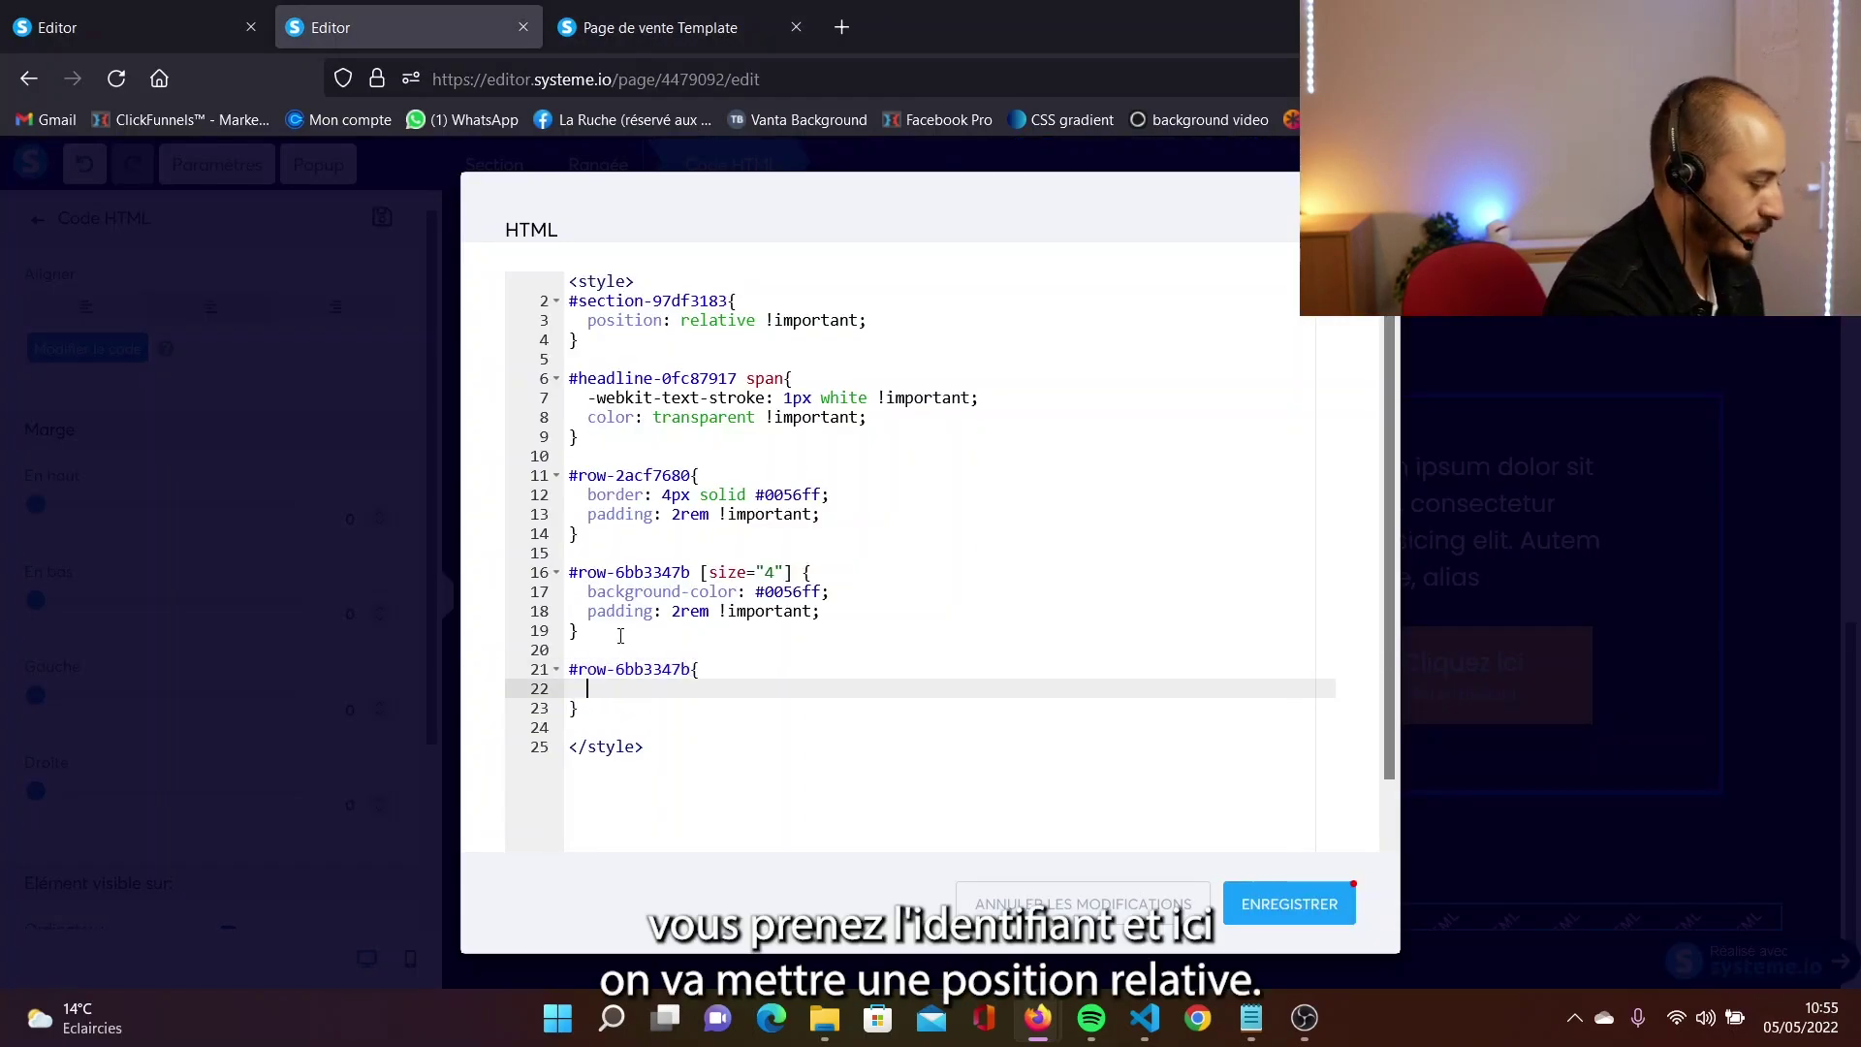
pyautogui.write('position: relative !important;')
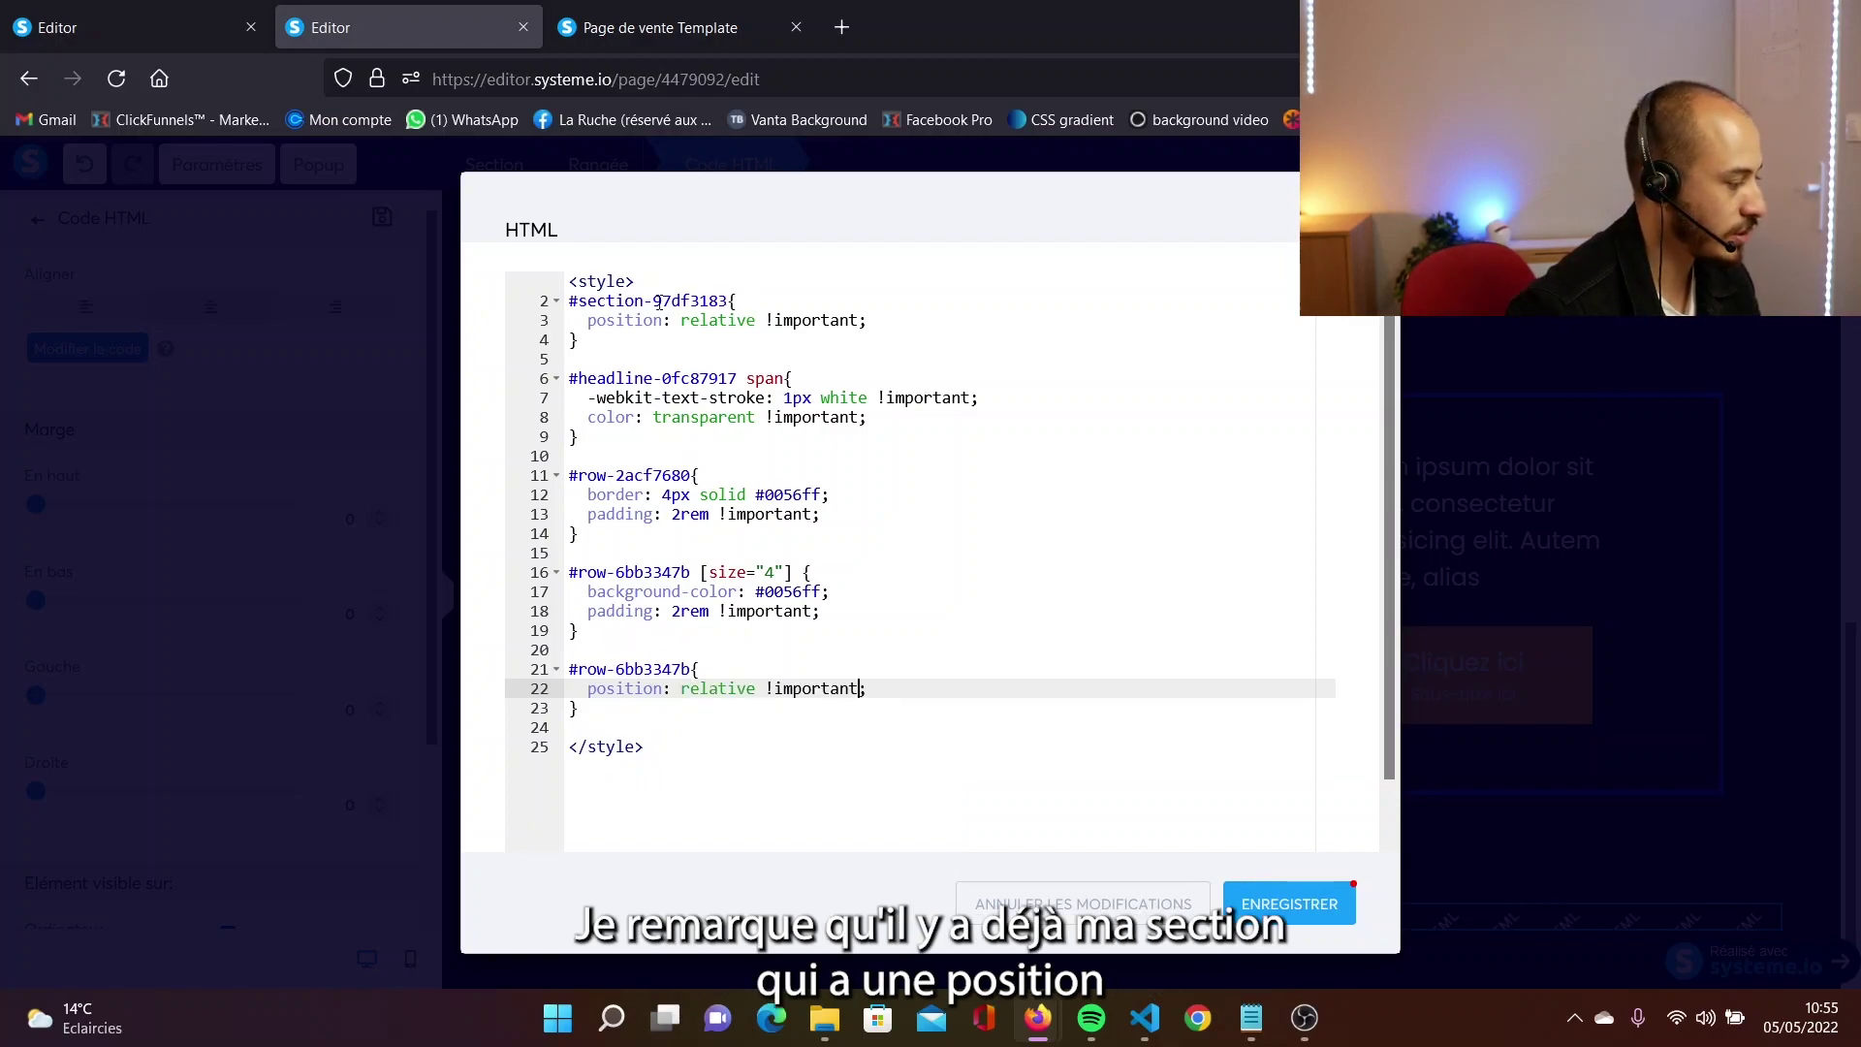
# Group #row-6bb3347b with the #section-97df3183 selector in the position rule and delete the row's separate rule.
pyautogui.moveTo(579, 709); pyautogui.dragTo(545, 681)
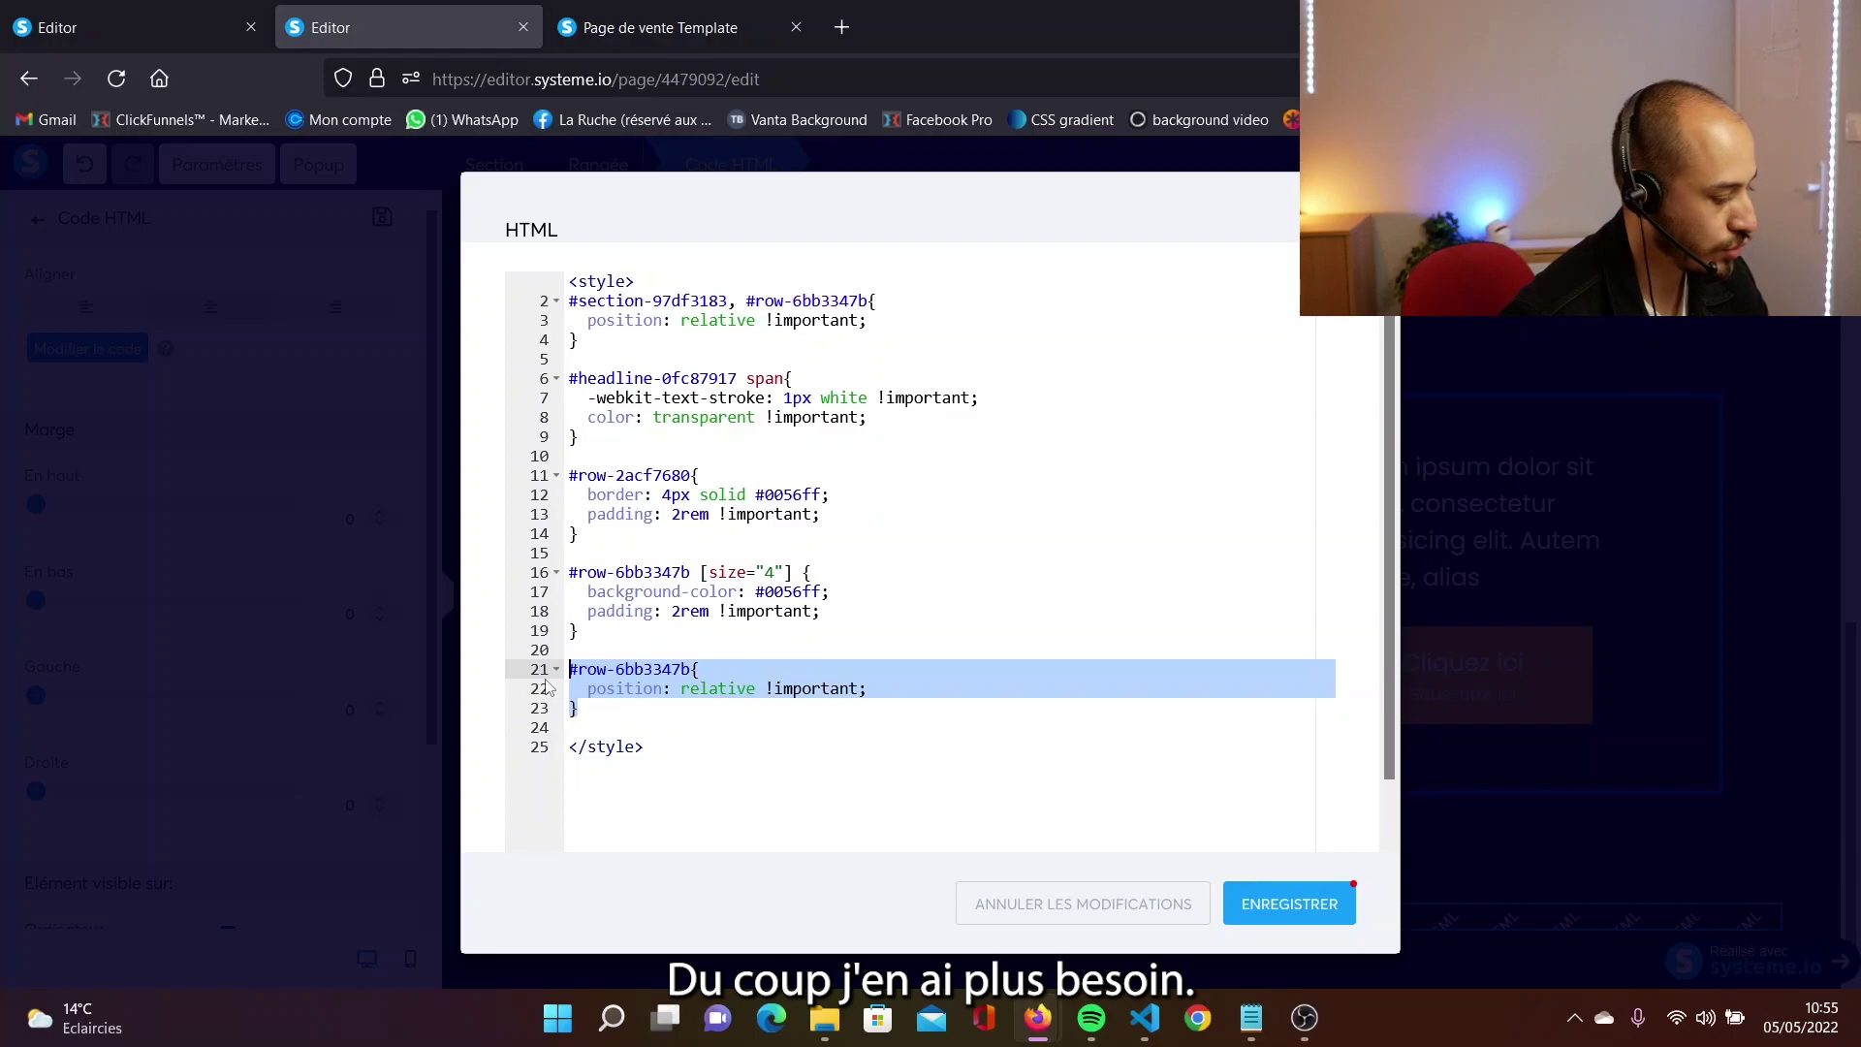
pyautogui.press('BackSpace')
pyautogui.press('BackSpace')
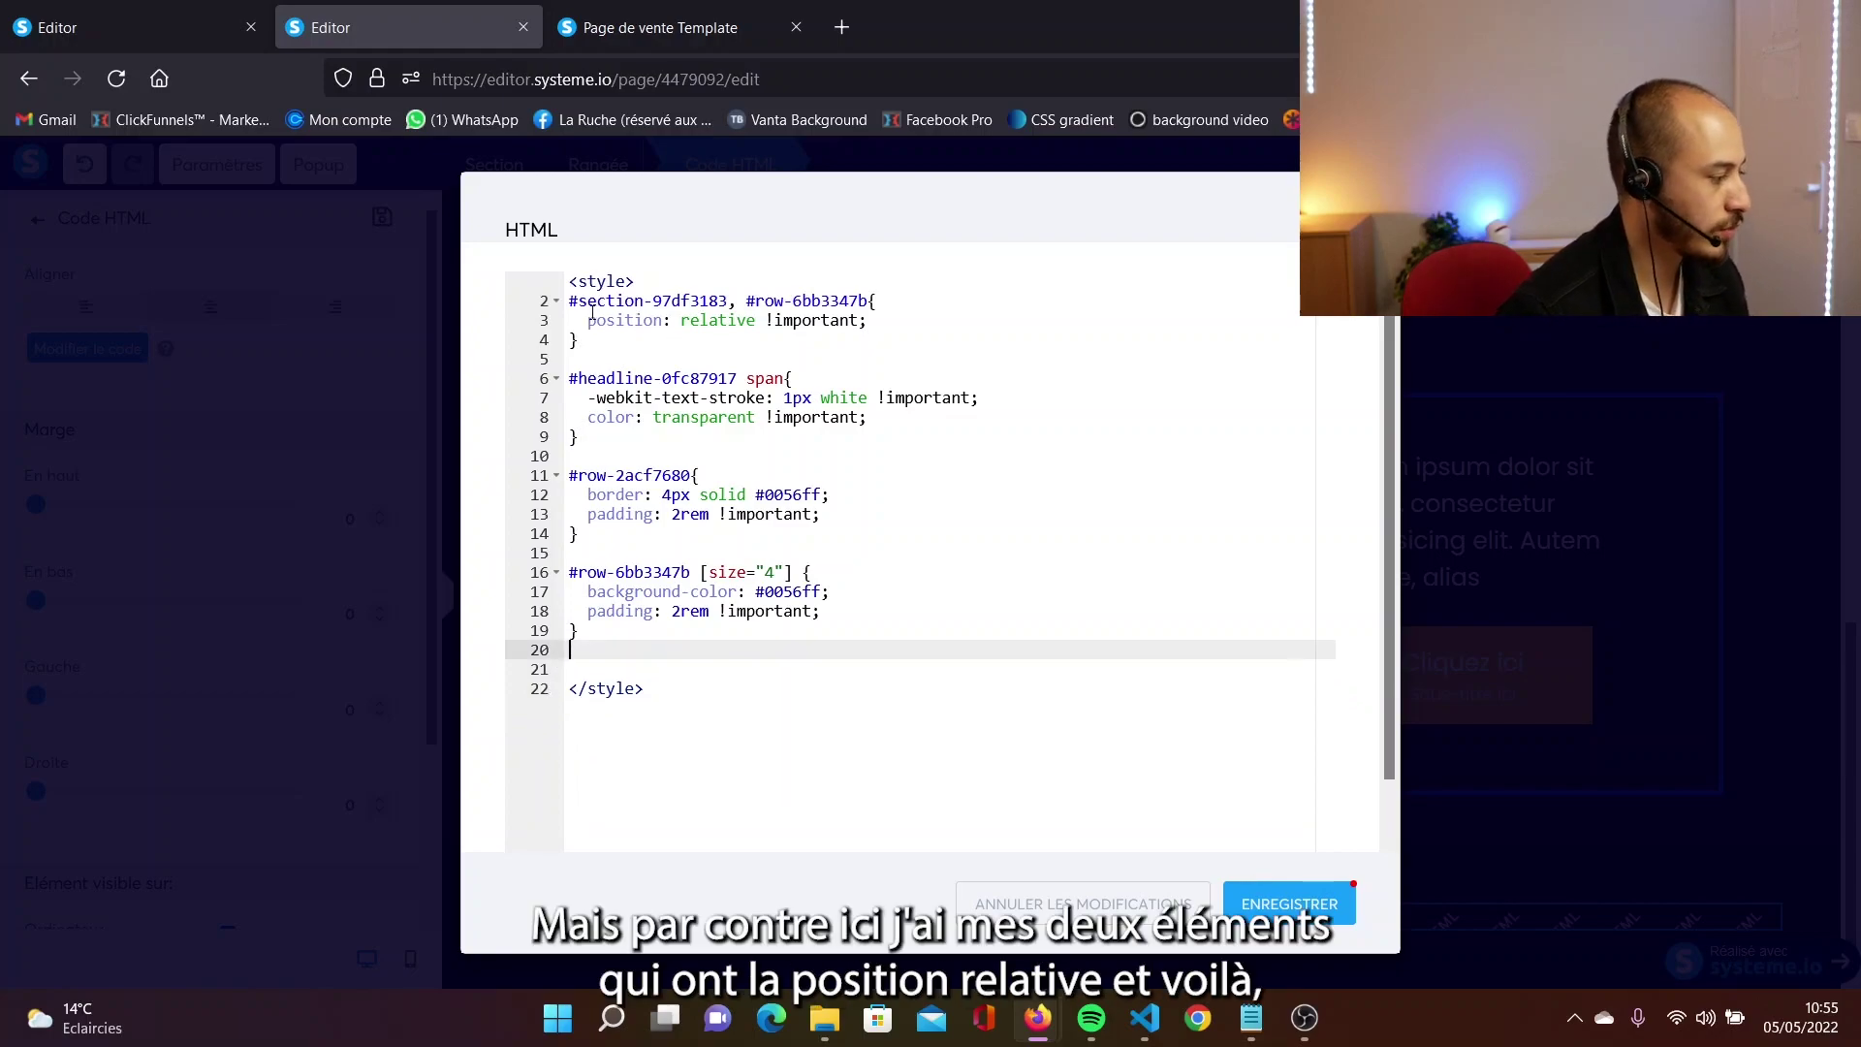
pyautogui.moveTo(588, 320); pyautogui.dragTo(609, 322)
pyautogui.click(840, 330)
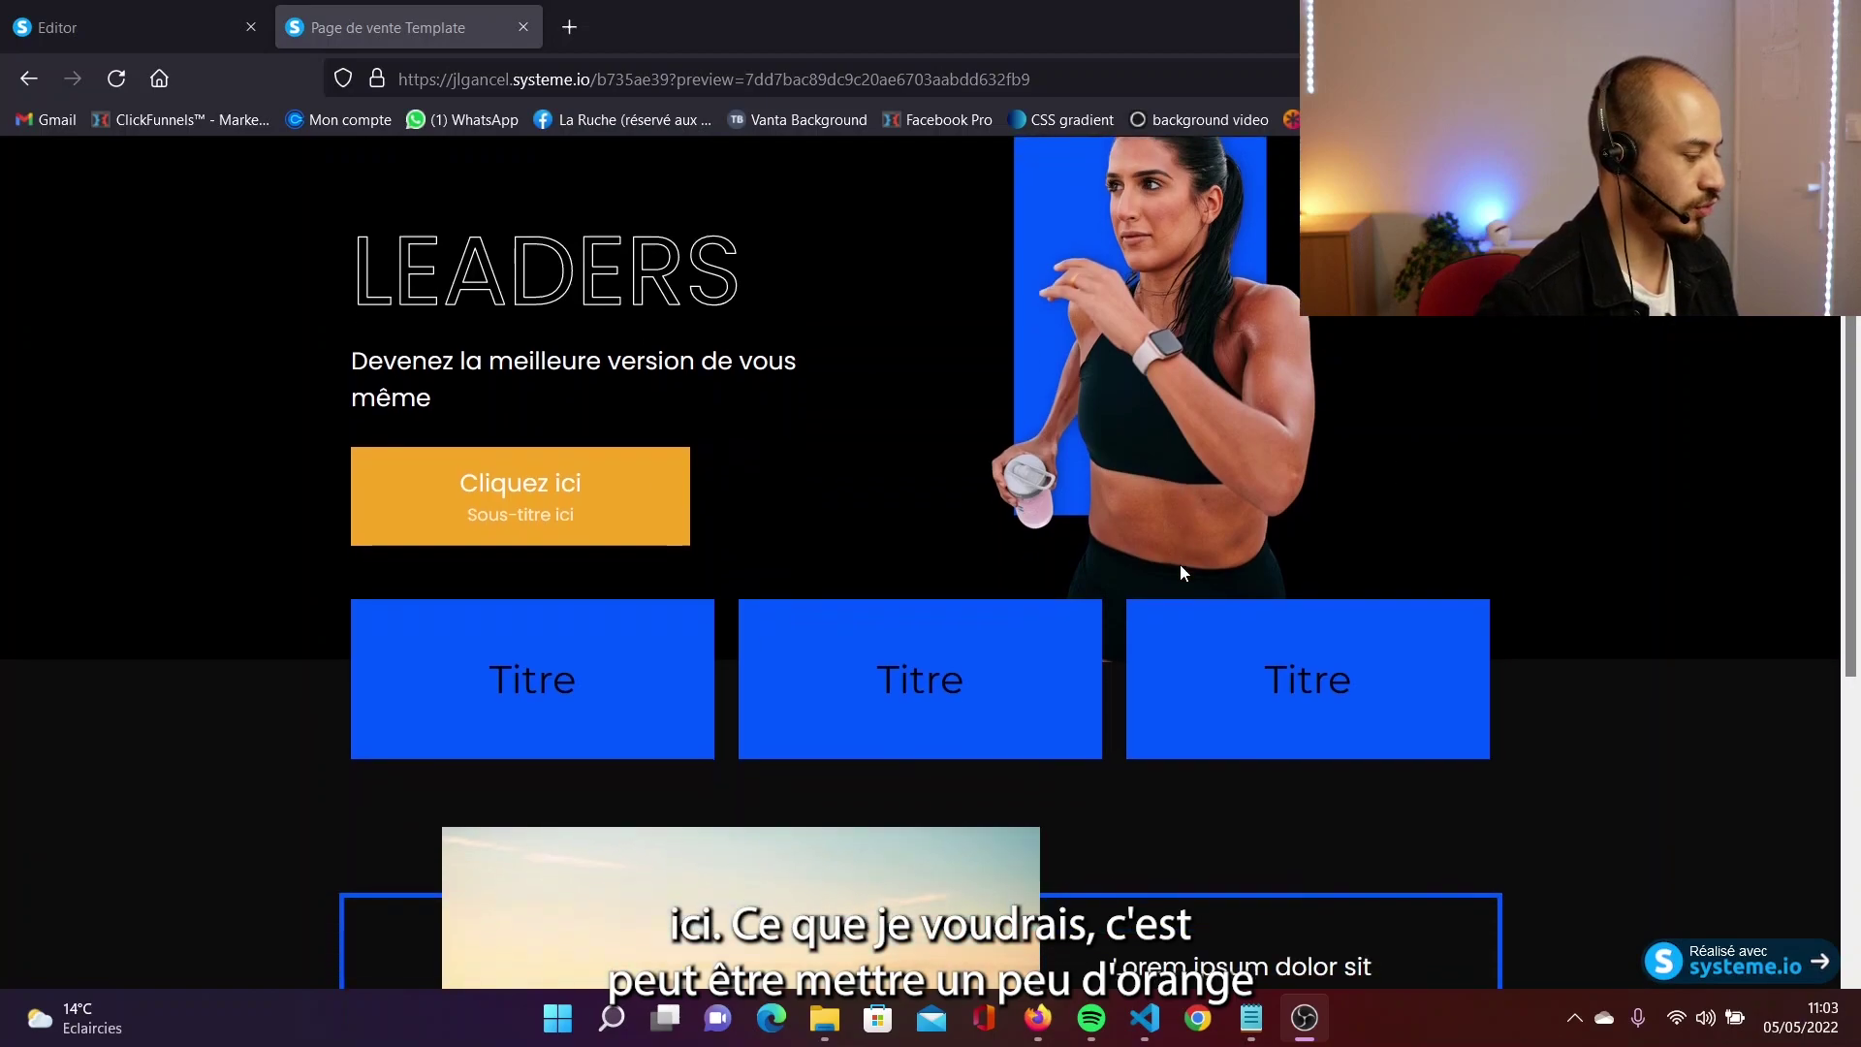
# Replace the three column titles in the editor with 01, 02 and 03.
pyautogui.scroll(-1, 1181, 572)
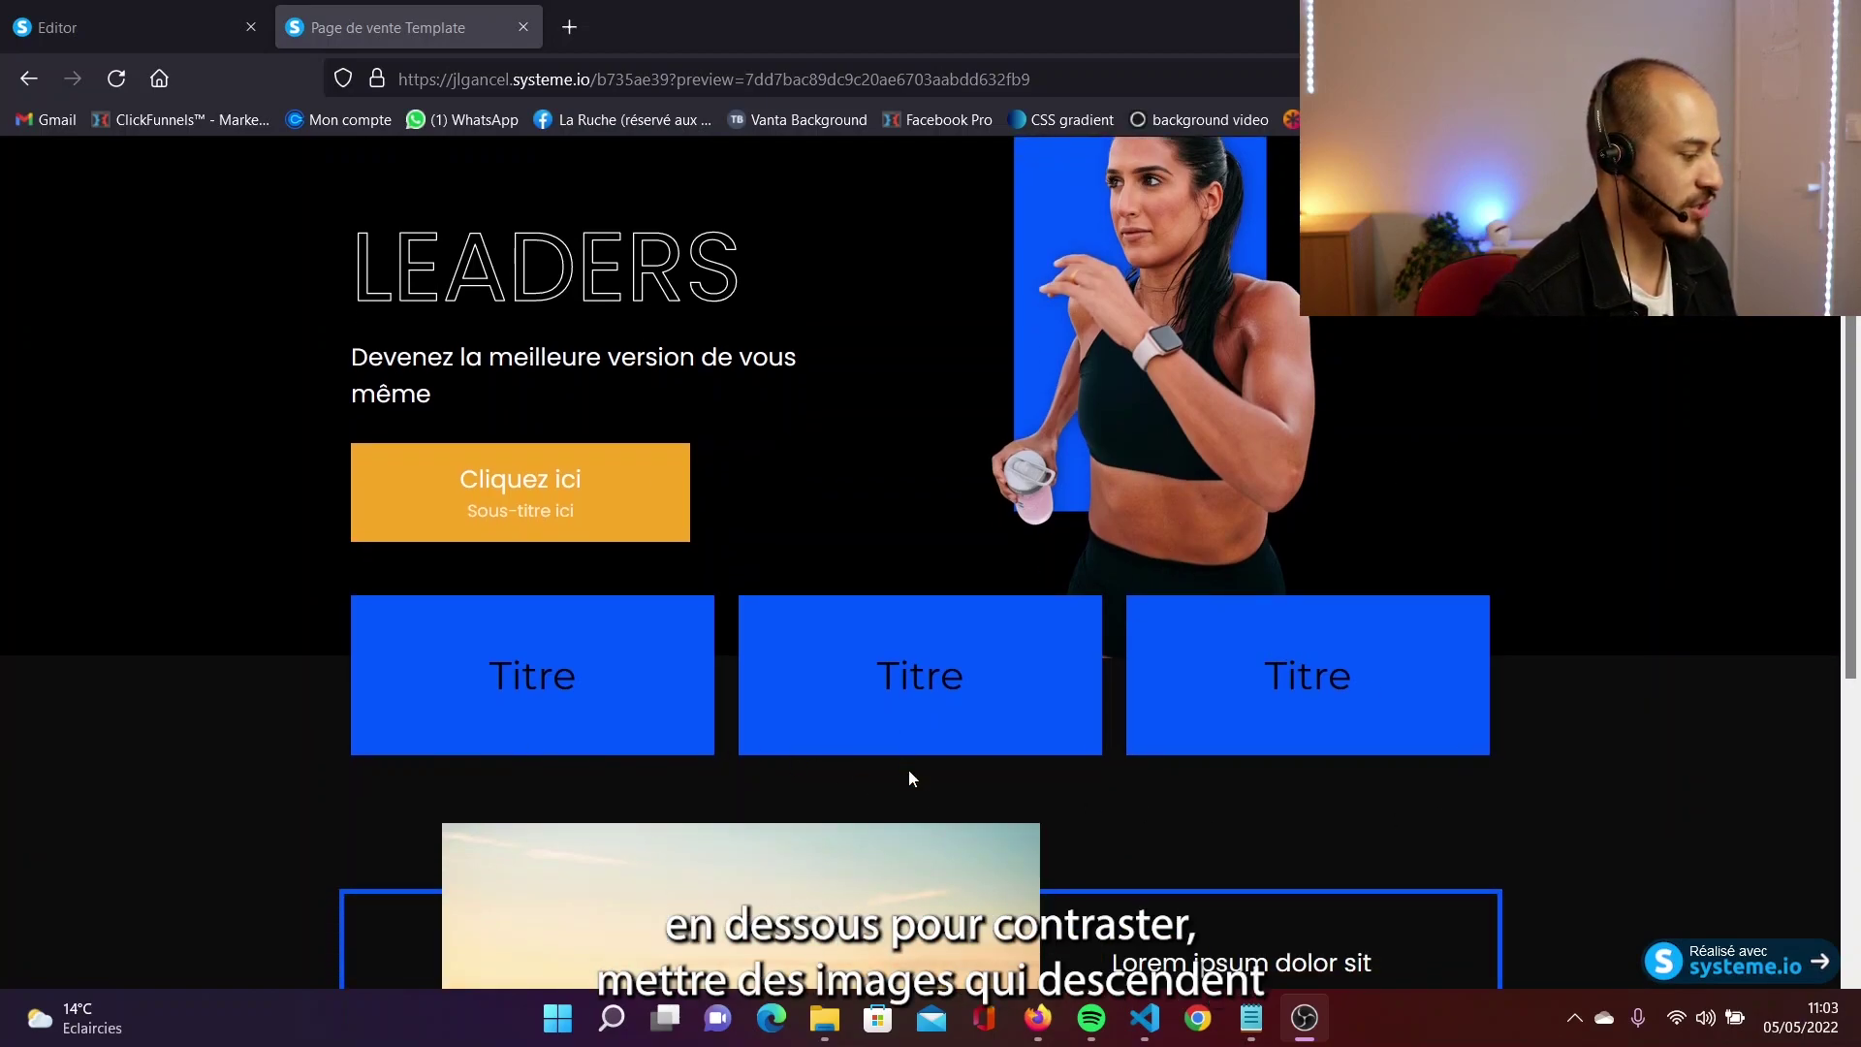
pyautogui.scroll(-2, 1027, 812)
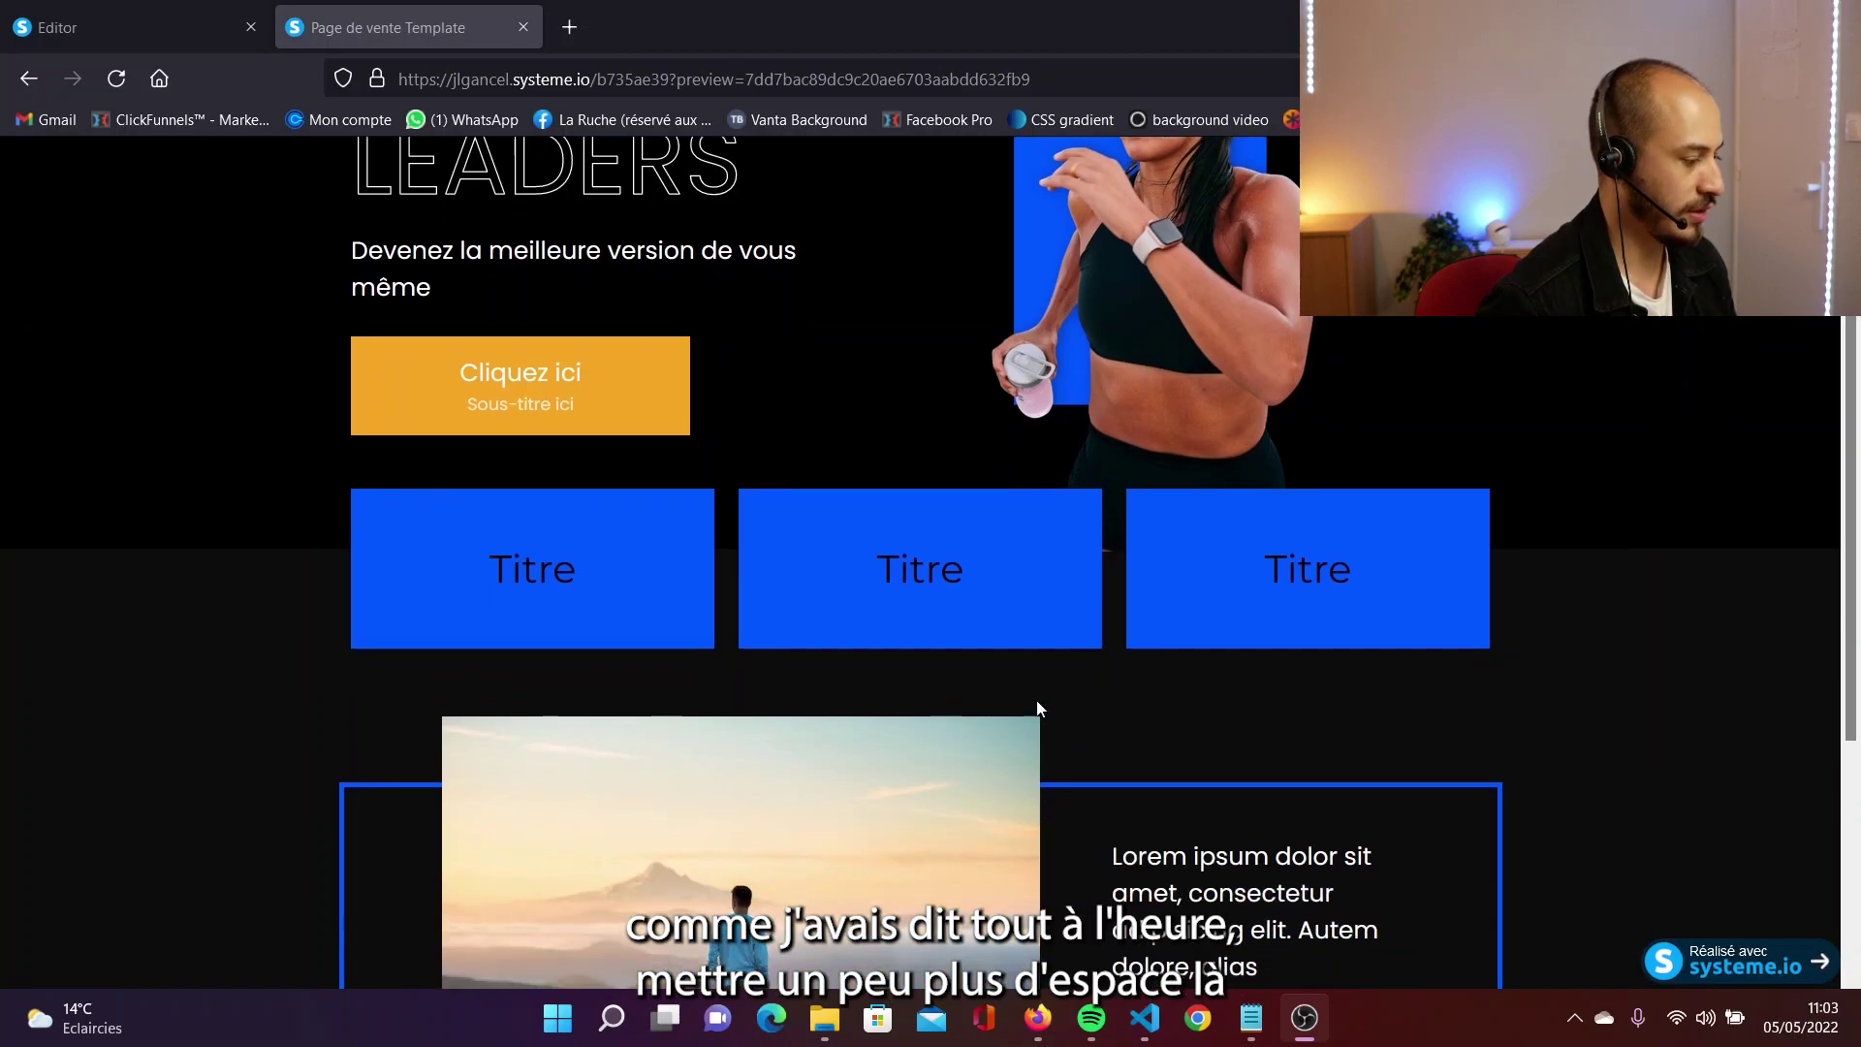
pyautogui.click(136, 27)
pyautogui.scroll(-1, 793, 645)
pyautogui.click(797, 595)
pyautogui.moveTo(801, 591); pyautogui.dragTo(700, 587)
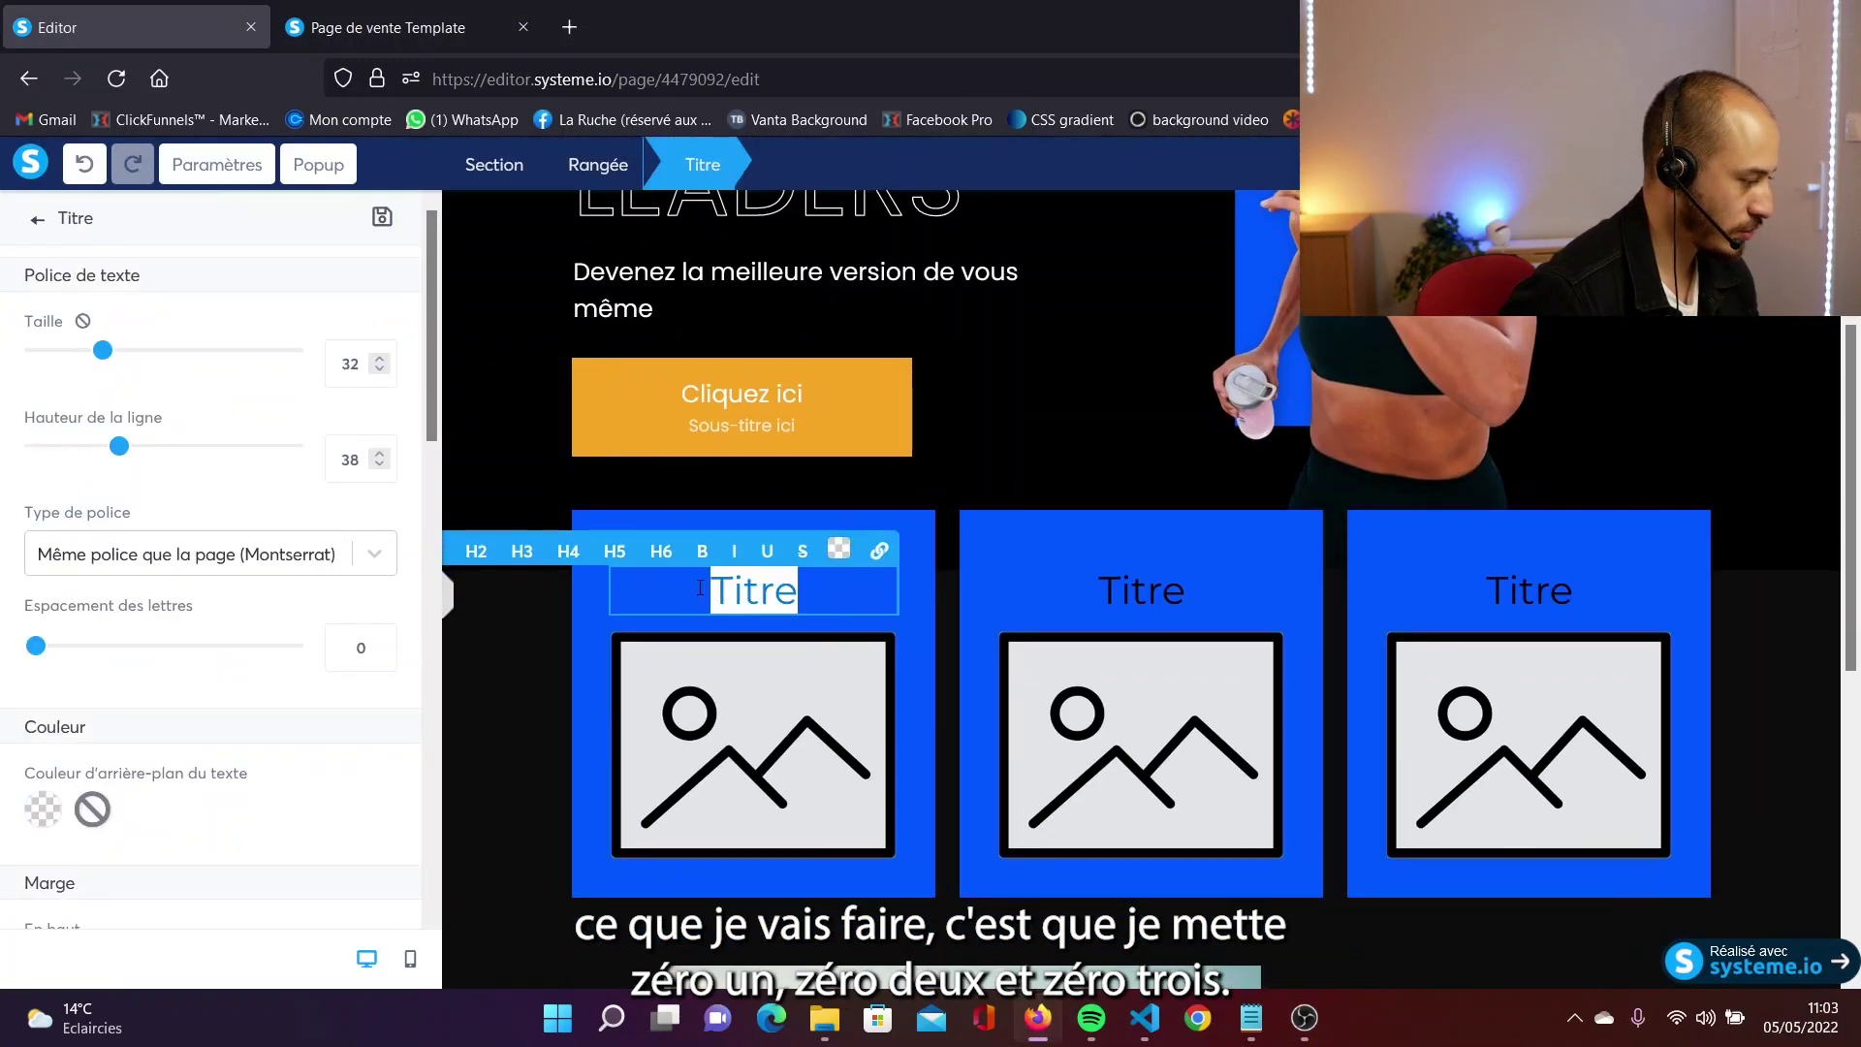
pyautogui.write('01')
pyautogui.doubleClick(1142, 590)
pyautogui.write('02')
pyautogui.doubleClick(1529, 590)
pyautogui.write('03')
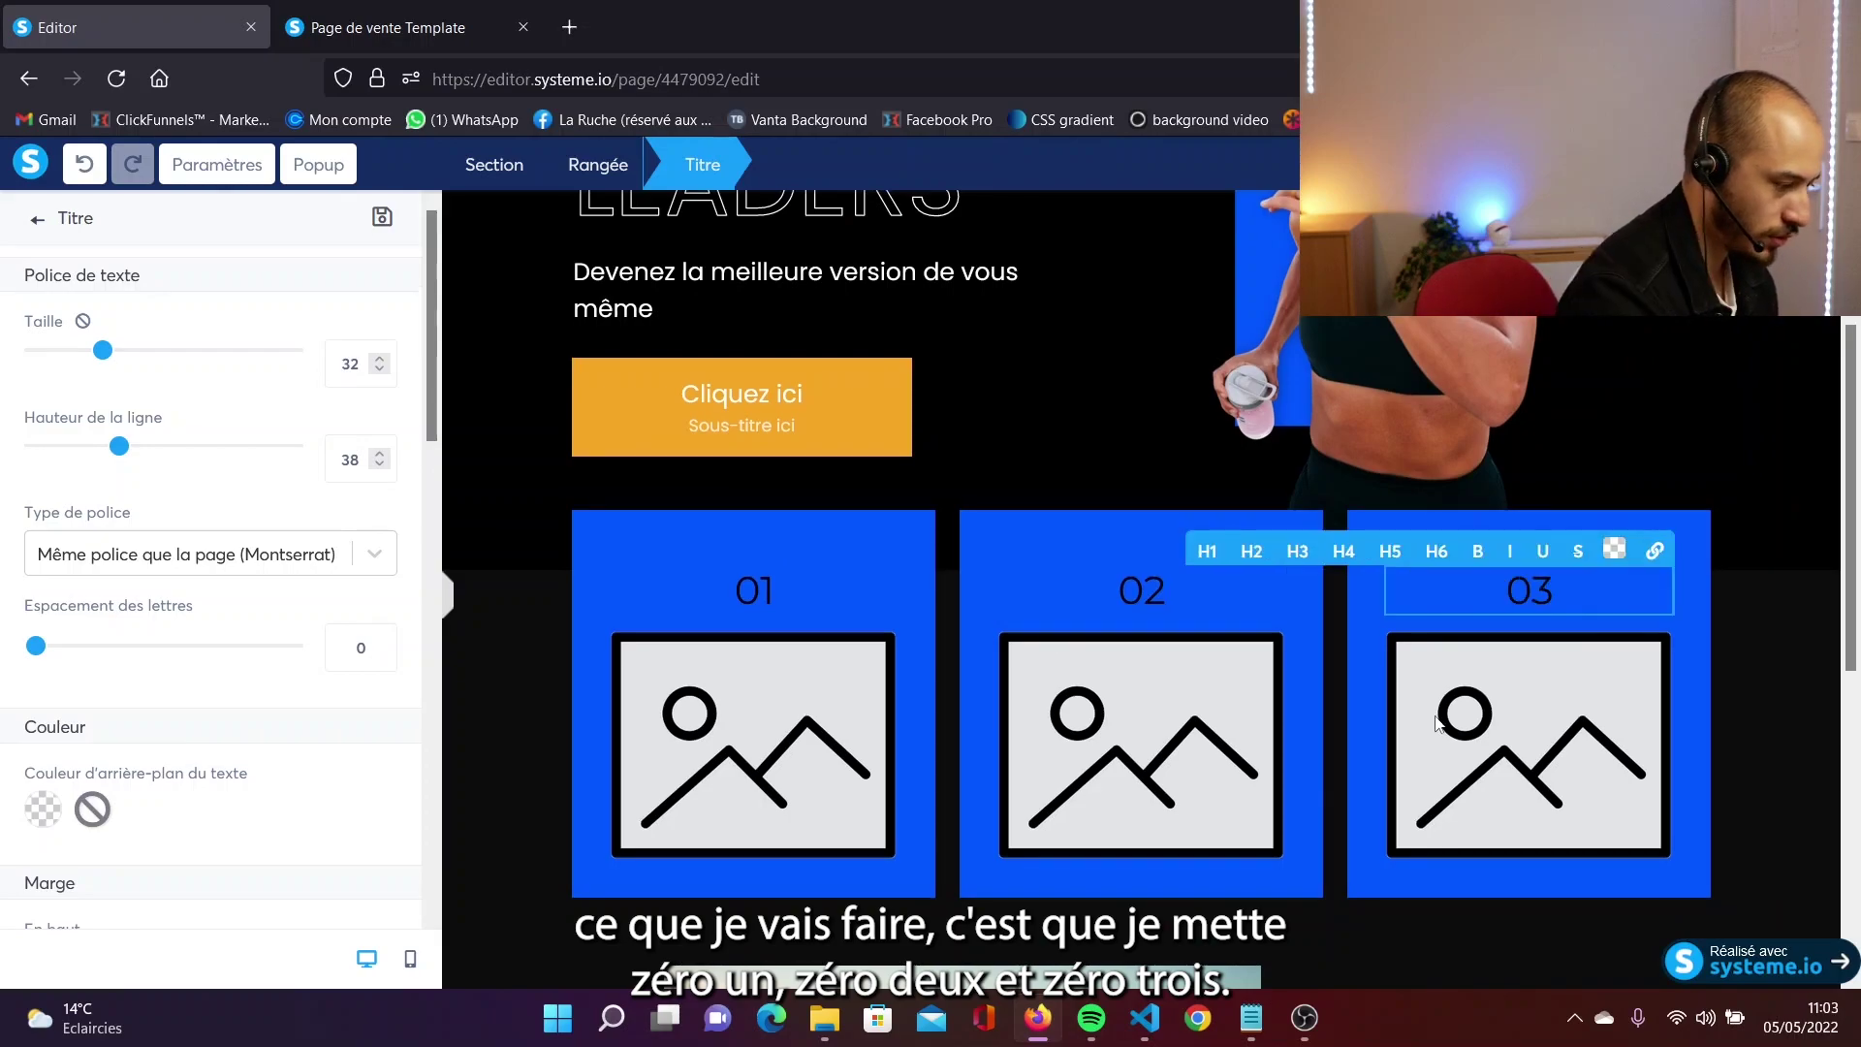
# Enlarge the font size of the 01, 02 and 03 column titles.
pyautogui.click(786, 587)
pyautogui.click(785, 586)
pyautogui.moveTo(102, 350); pyautogui.dragTo(207, 350)
pyautogui.click(939, 581)
pyautogui.scroll(1, 940, 582)
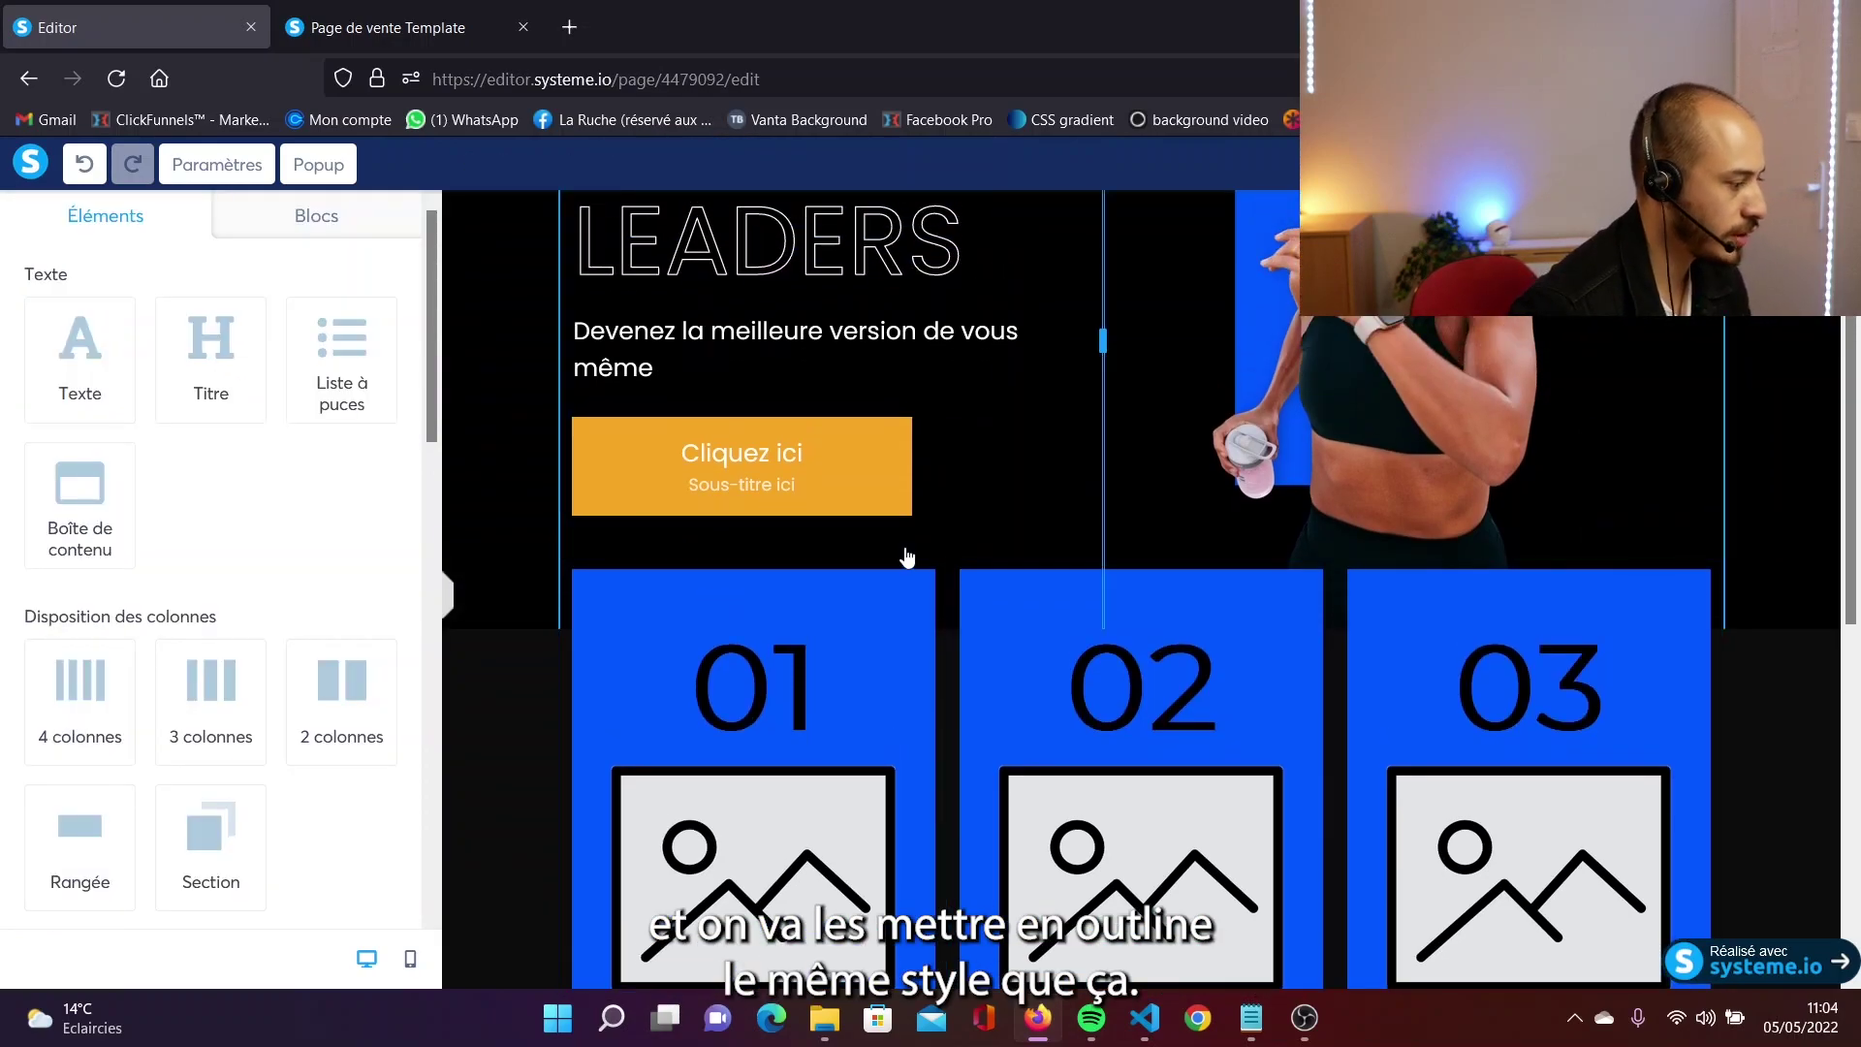
# Add headline-de7c92d8, headline-d75ecad9 and headline-ac98d2d6 to the outline text rule of #headline-0fc87917 span.
pyautogui.scroll(2, 834, 485)
pyautogui.scroll(-3, 764, 403)
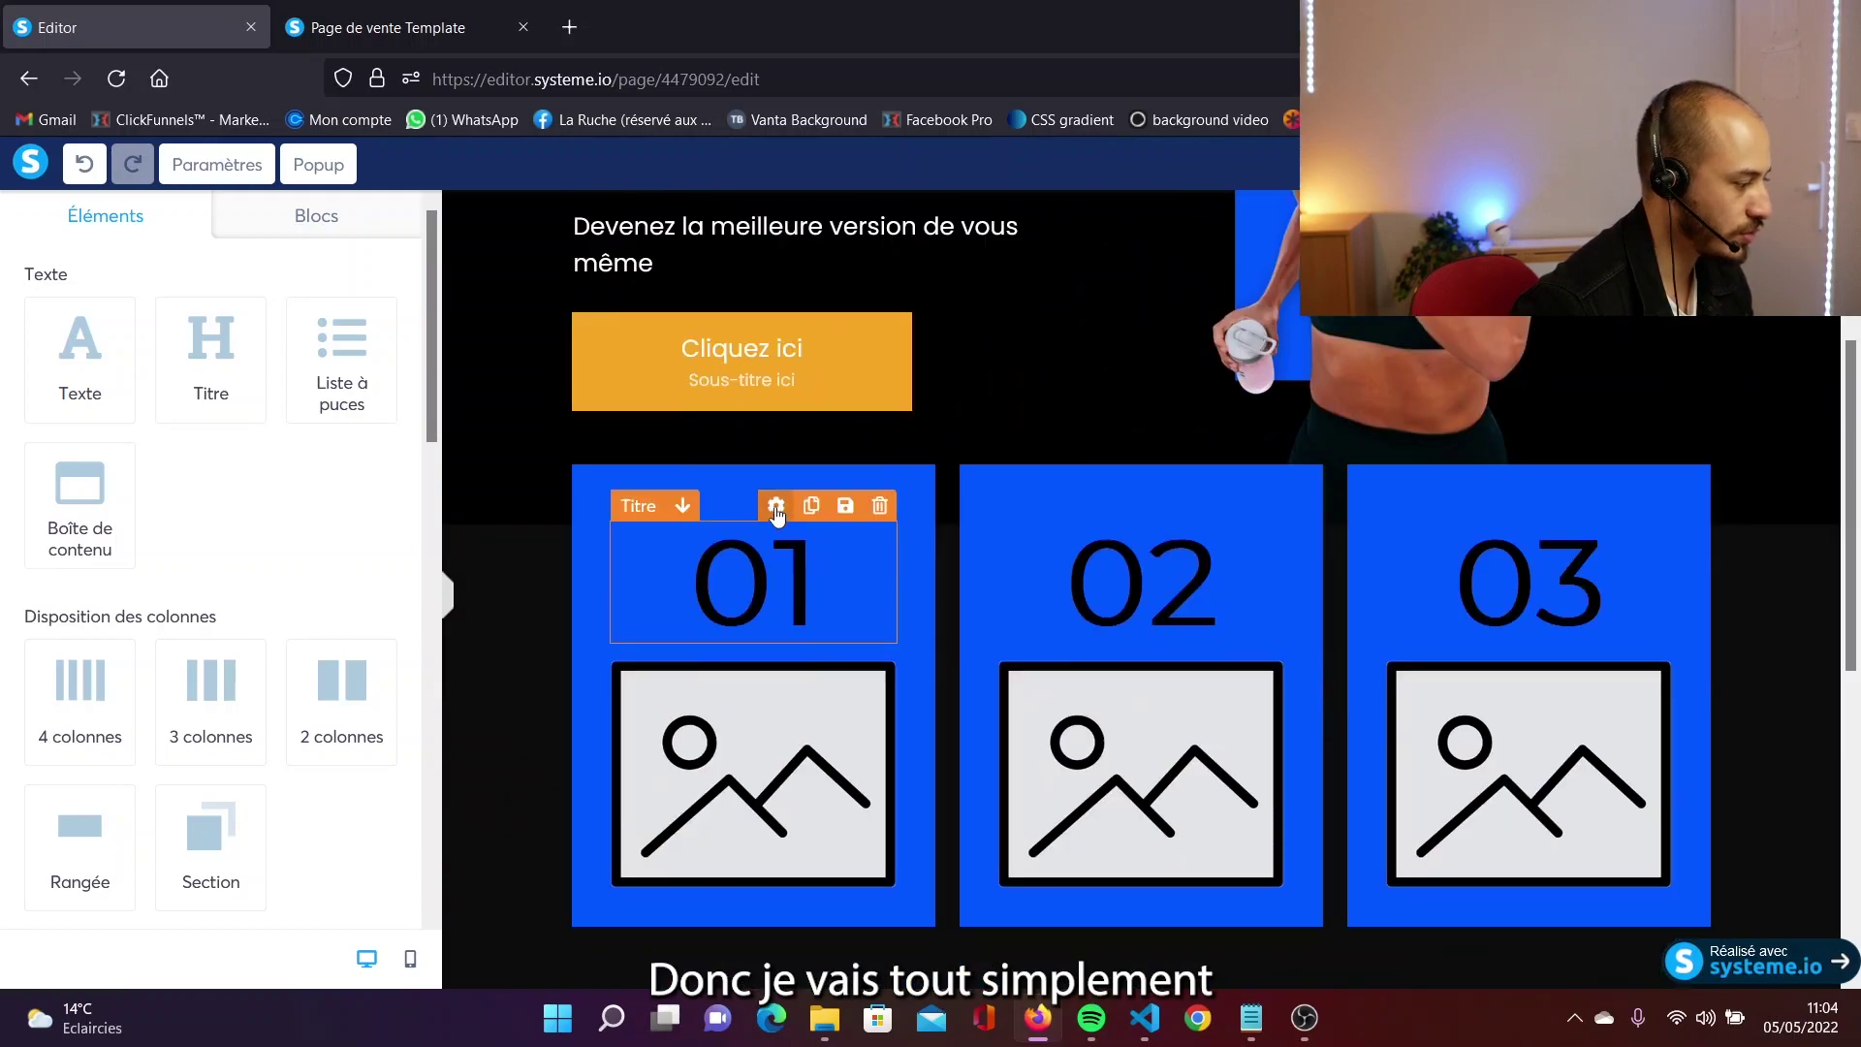
pyautogui.scroll(-2, 861, 645)
pyautogui.scroll(2, 861, 645)
pyautogui.hotkey('alt', 'Tab')
pyautogui.moveTo(1481, 594); pyautogui.dragTo(1315, 551)
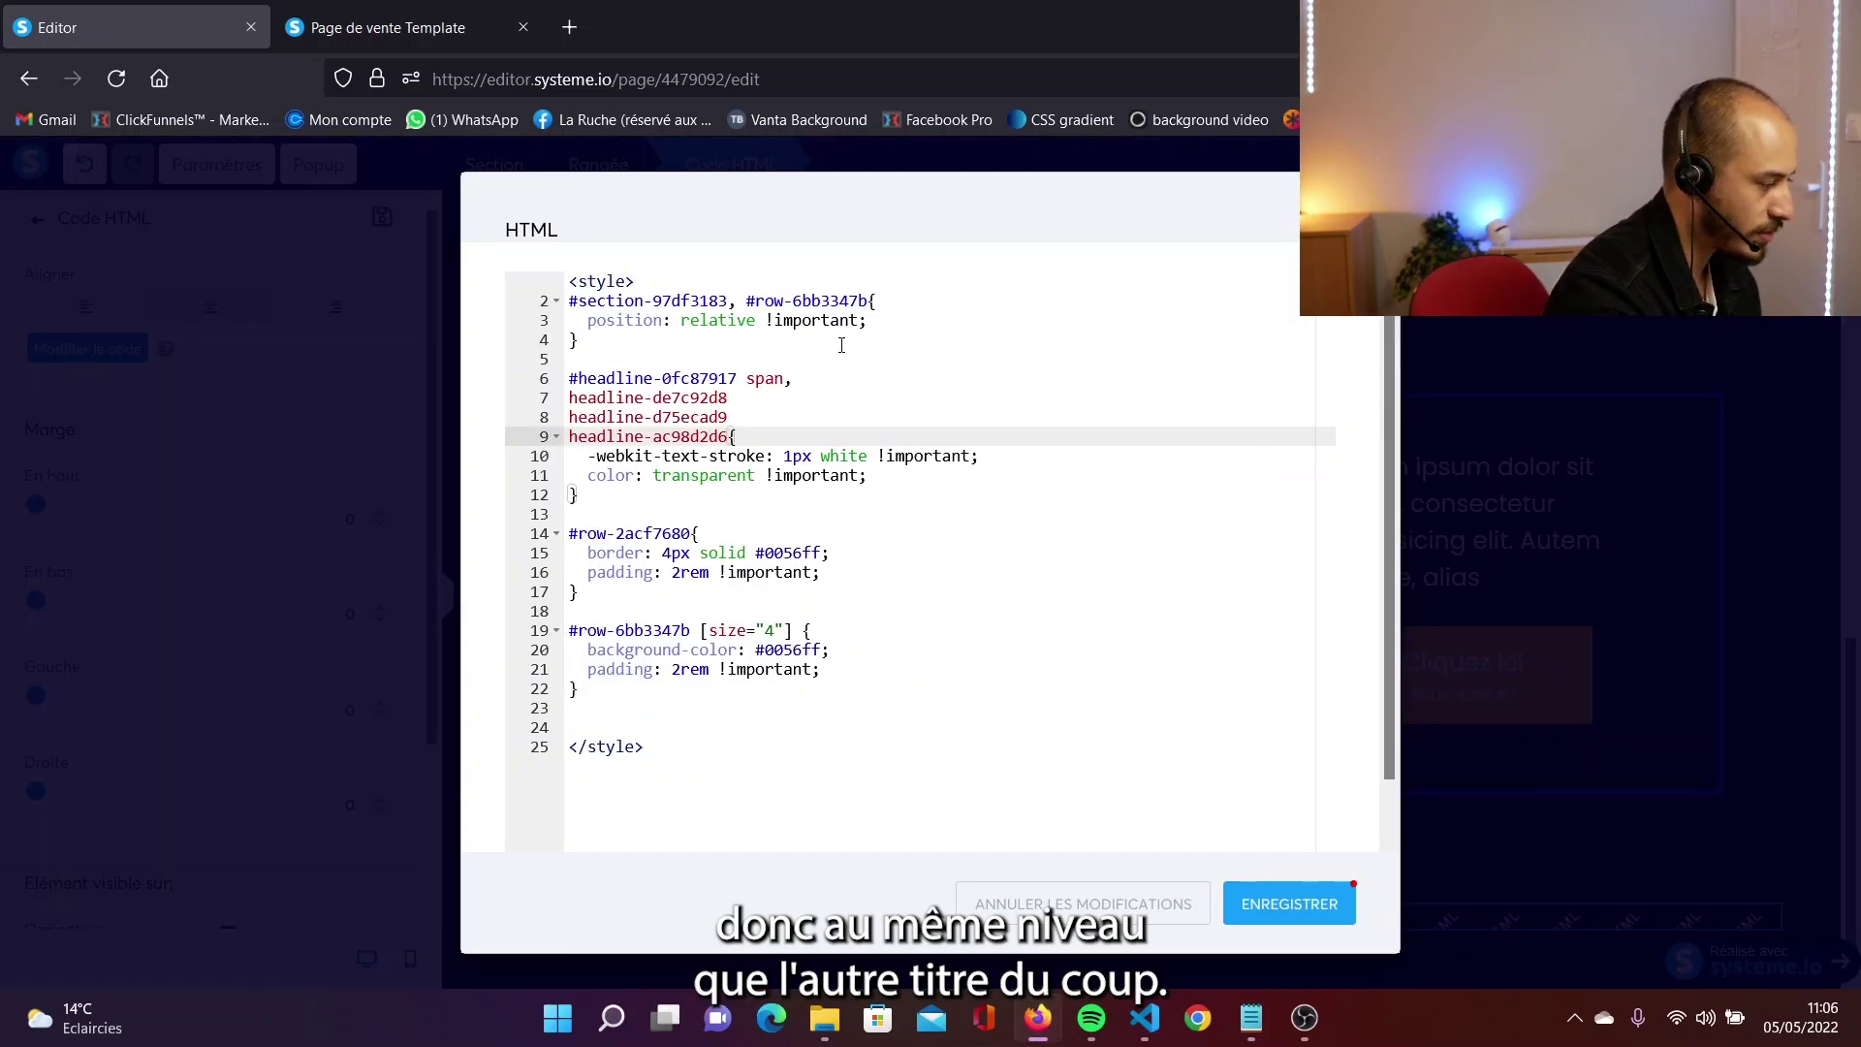
pyautogui.press('Up')
pyautogui.press('Up')
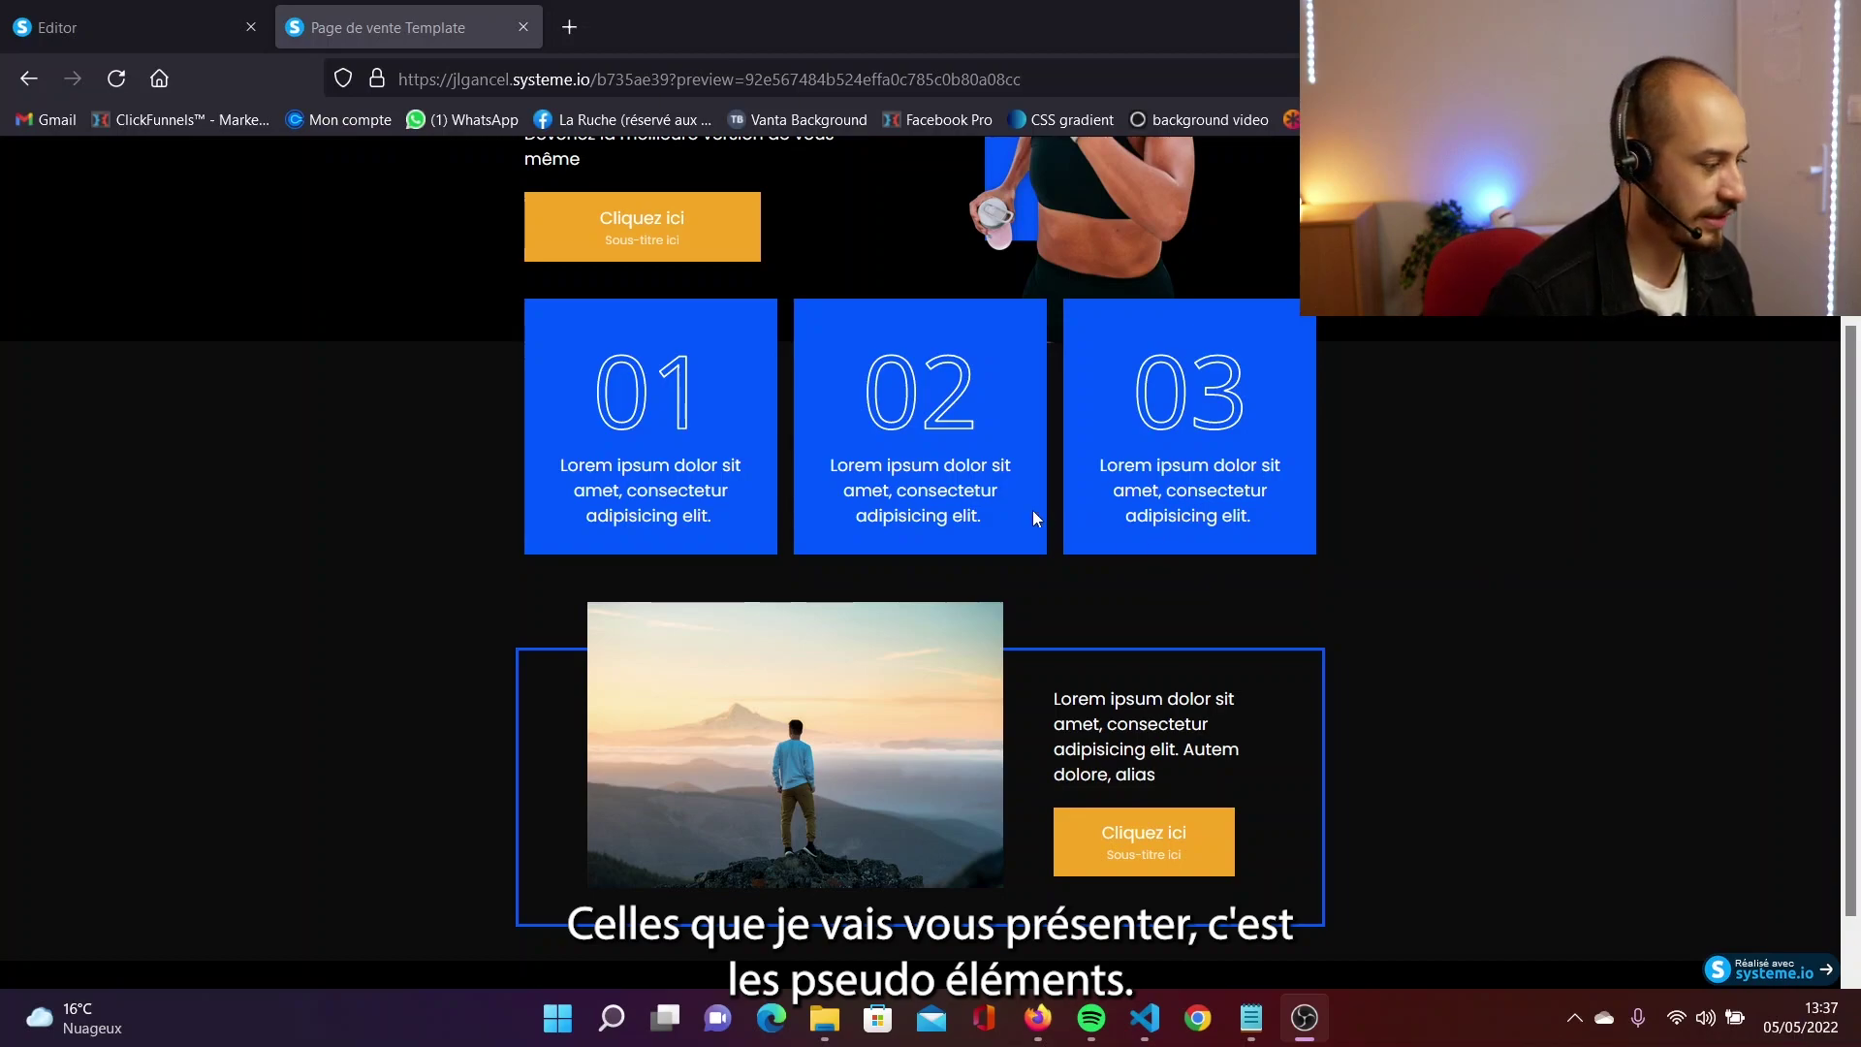
# Return to the editor and clear the background colour in the page settings.
pyautogui.click(132, 21)
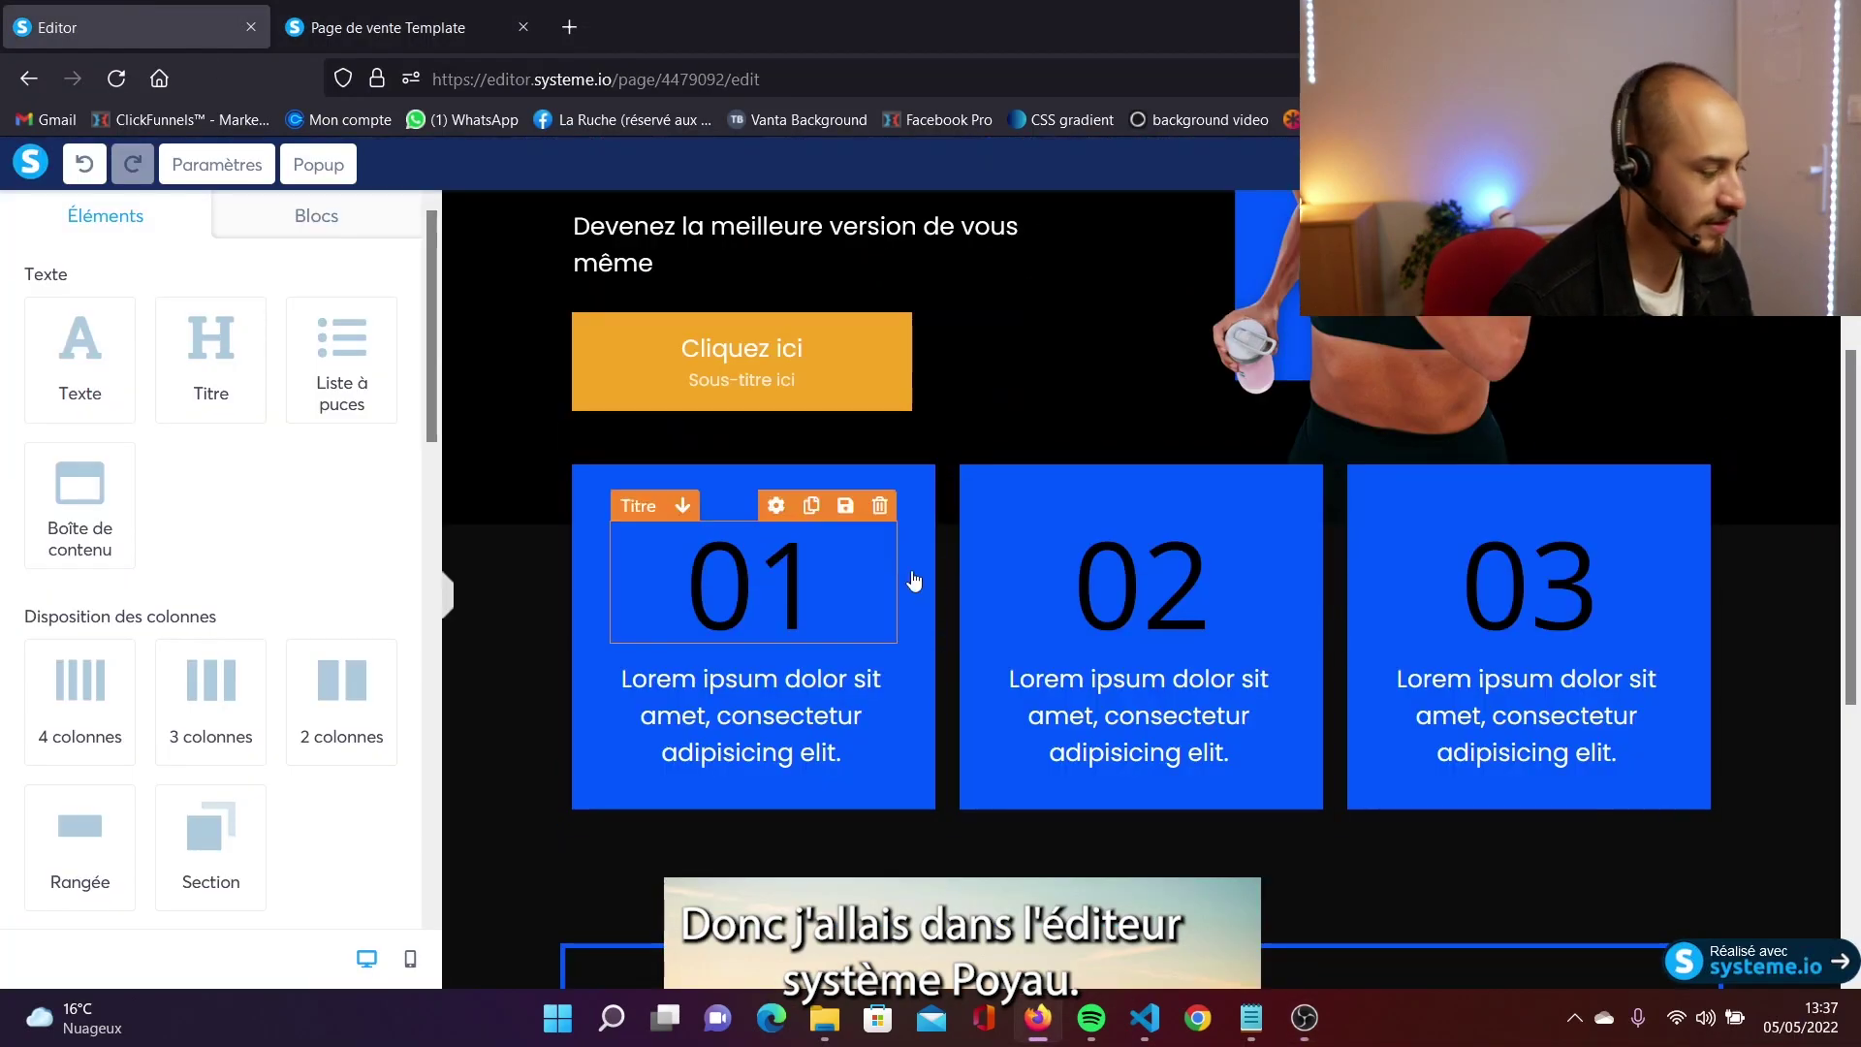
pyautogui.click(217, 164)
pyautogui.scroll(-3, 136, 569)
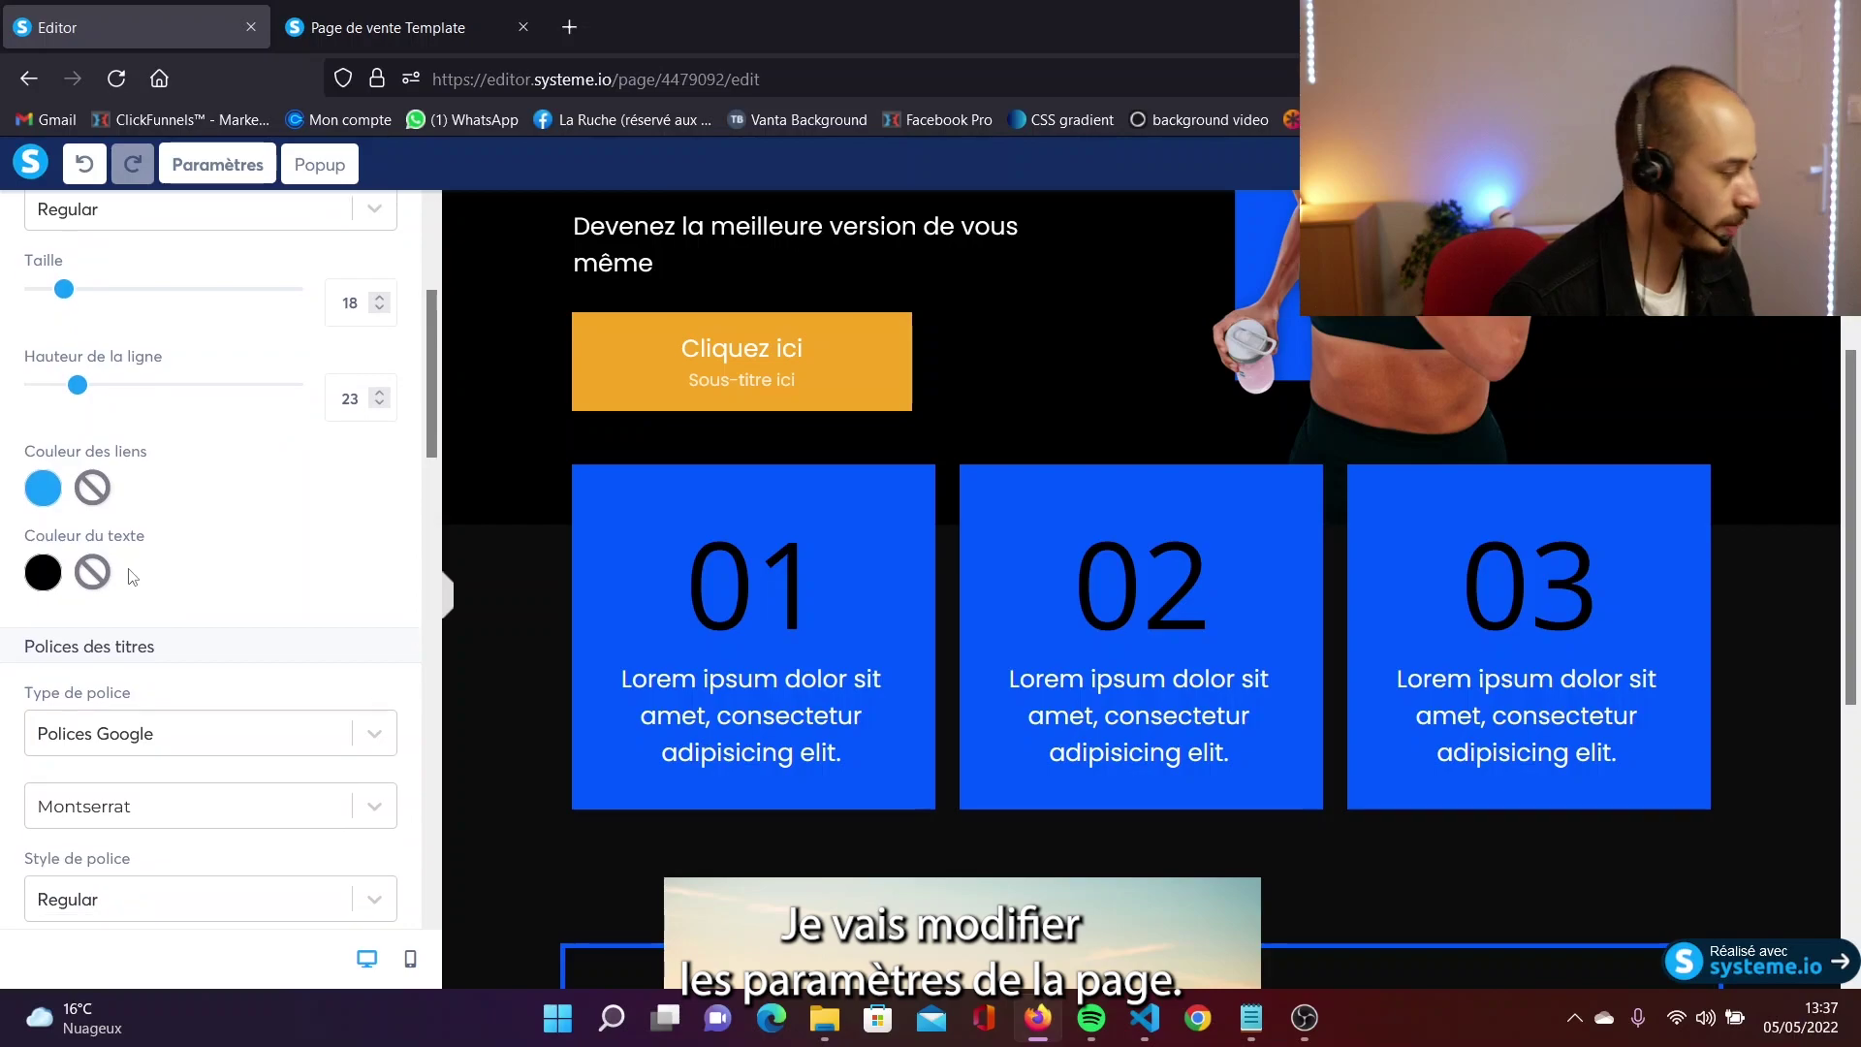
pyautogui.scroll(-5, 135, 569)
pyautogui.click(92, 448)
pyautogui.scroll(3, 776, 577)
pyautogui.click(963, 570)
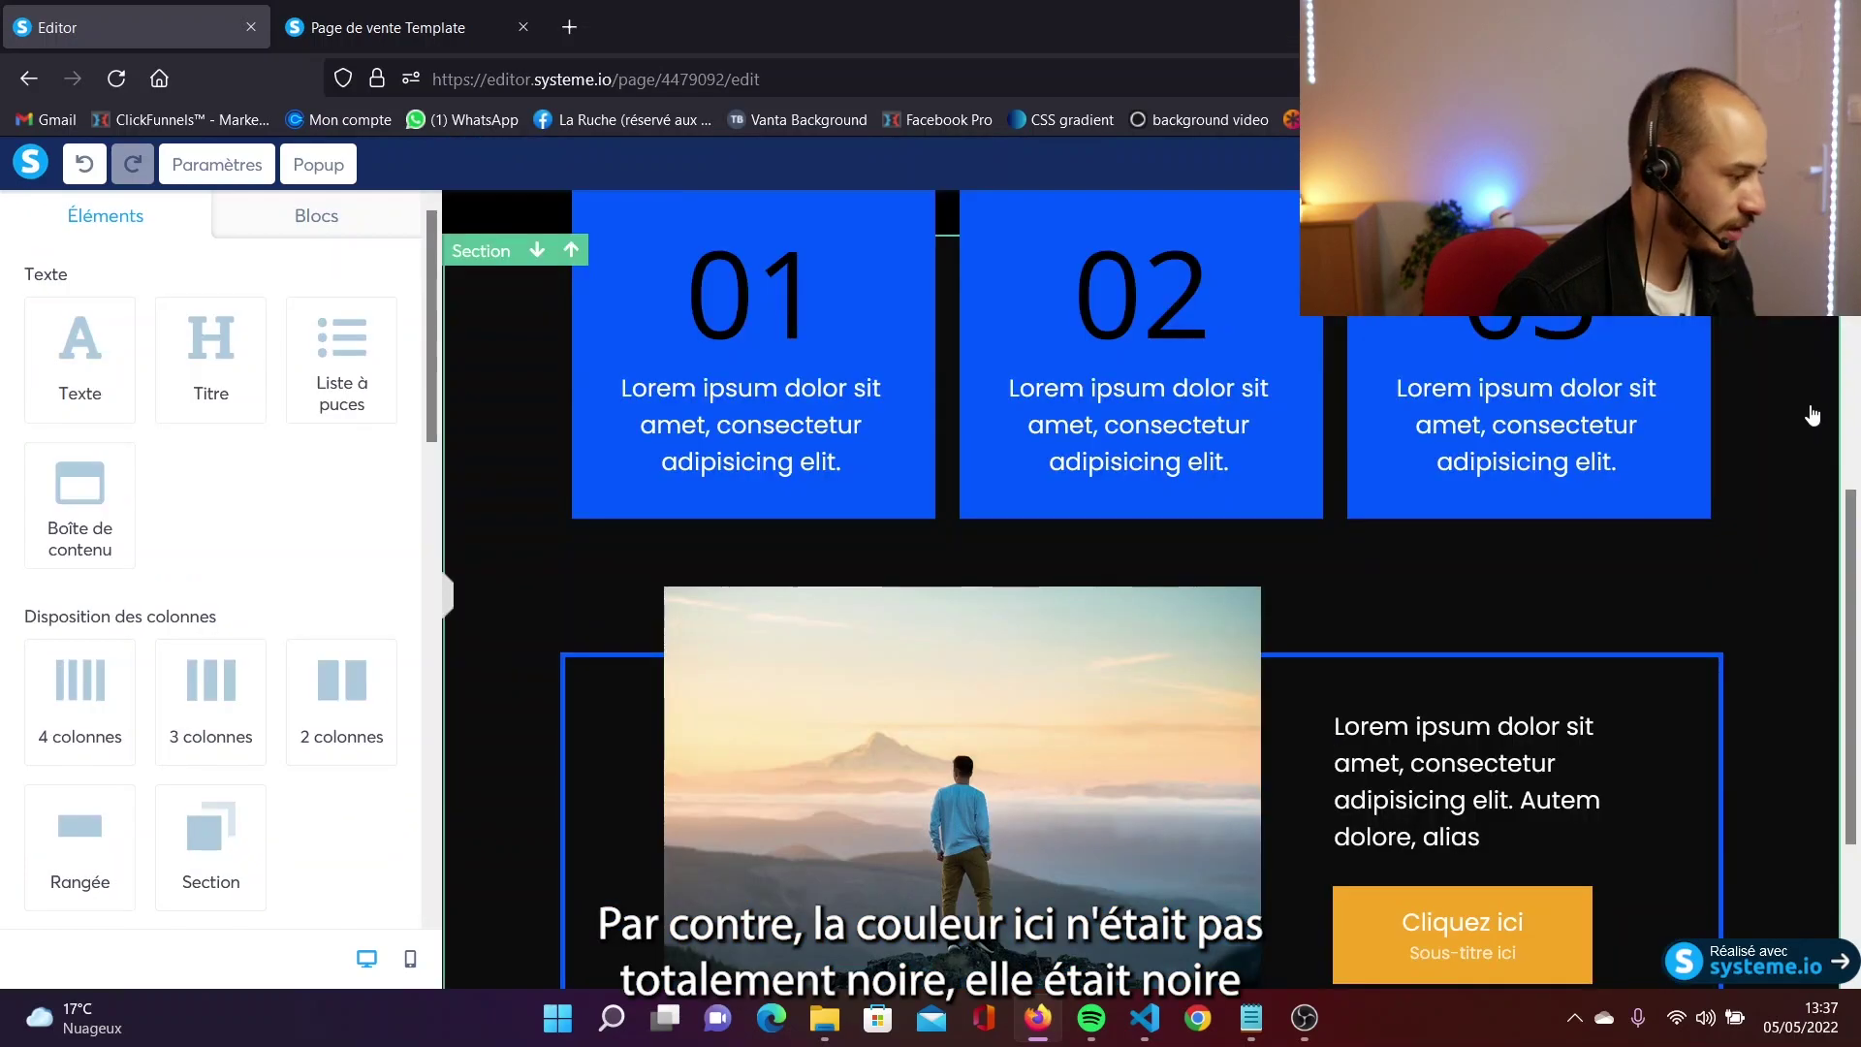
# Copy the dark section's background colour and apply it as the background colour of the whole page.
pyautogui.click(1789, 398)
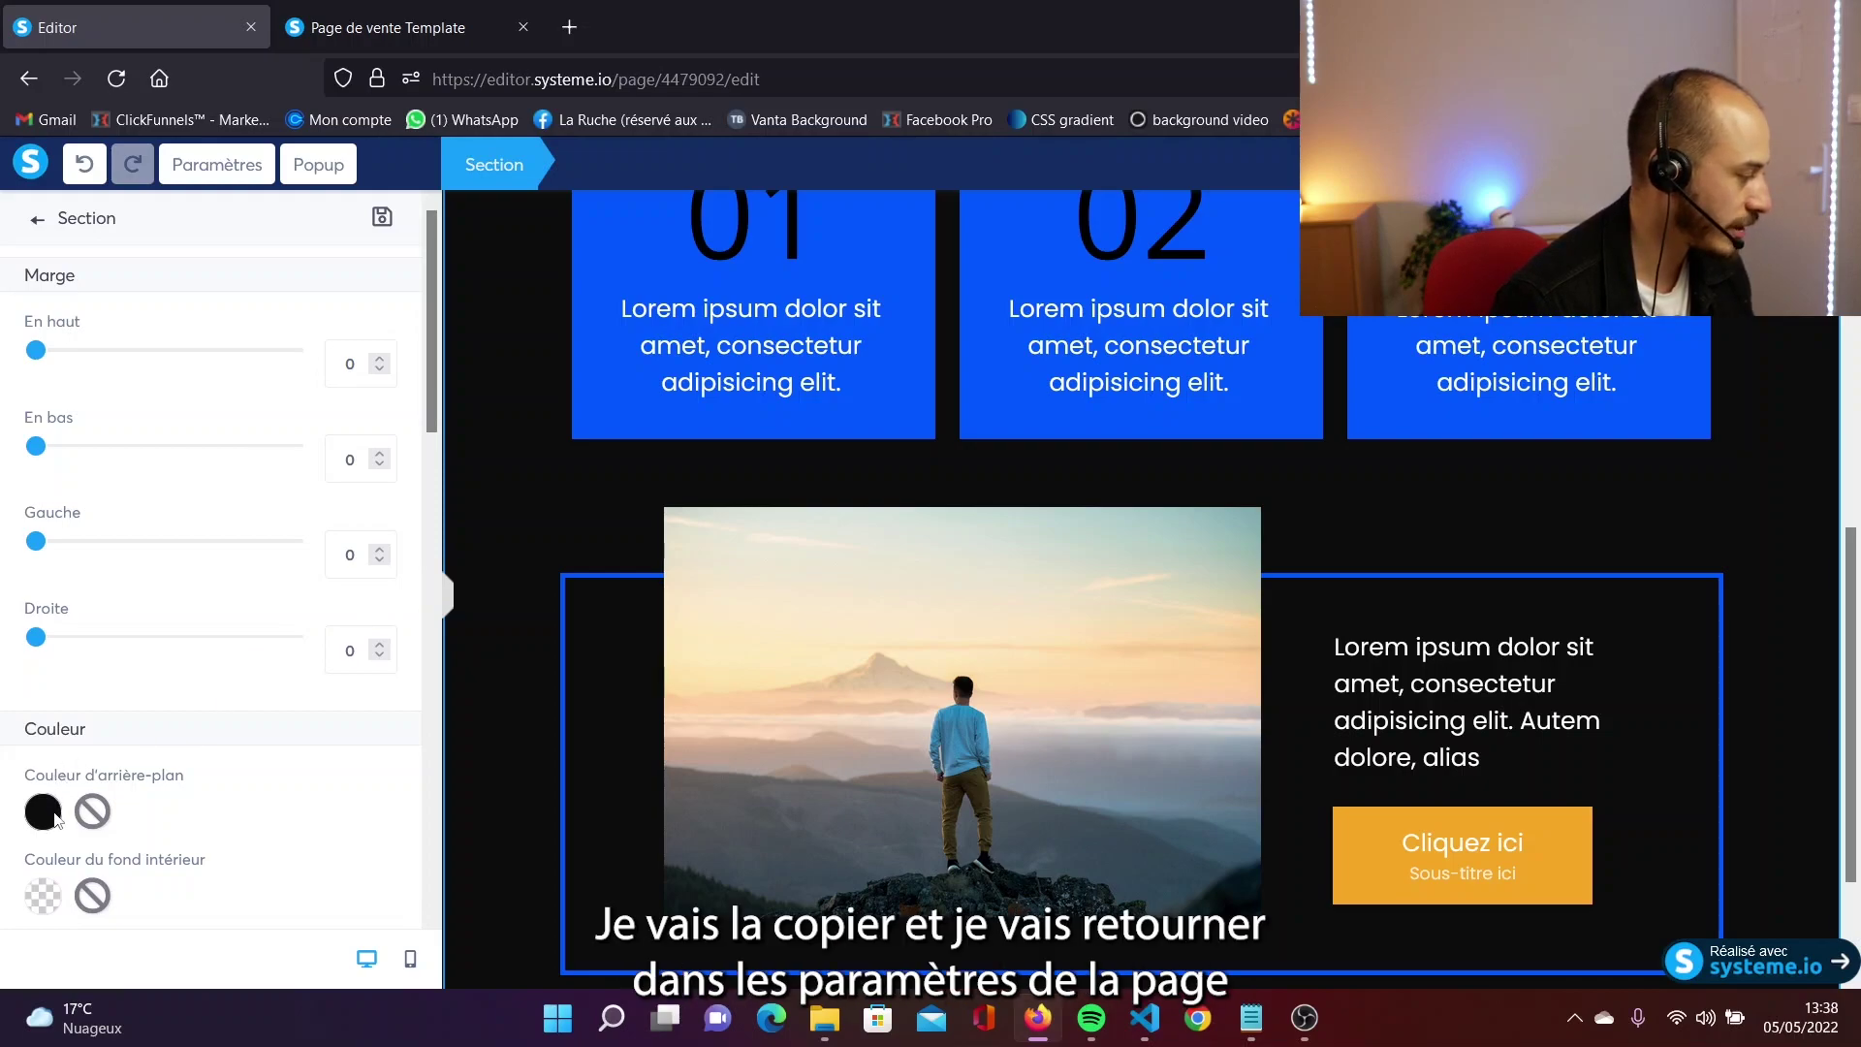
pyautogui.click(220, 165)
pyautogui.scroll(-10, 42, 352)
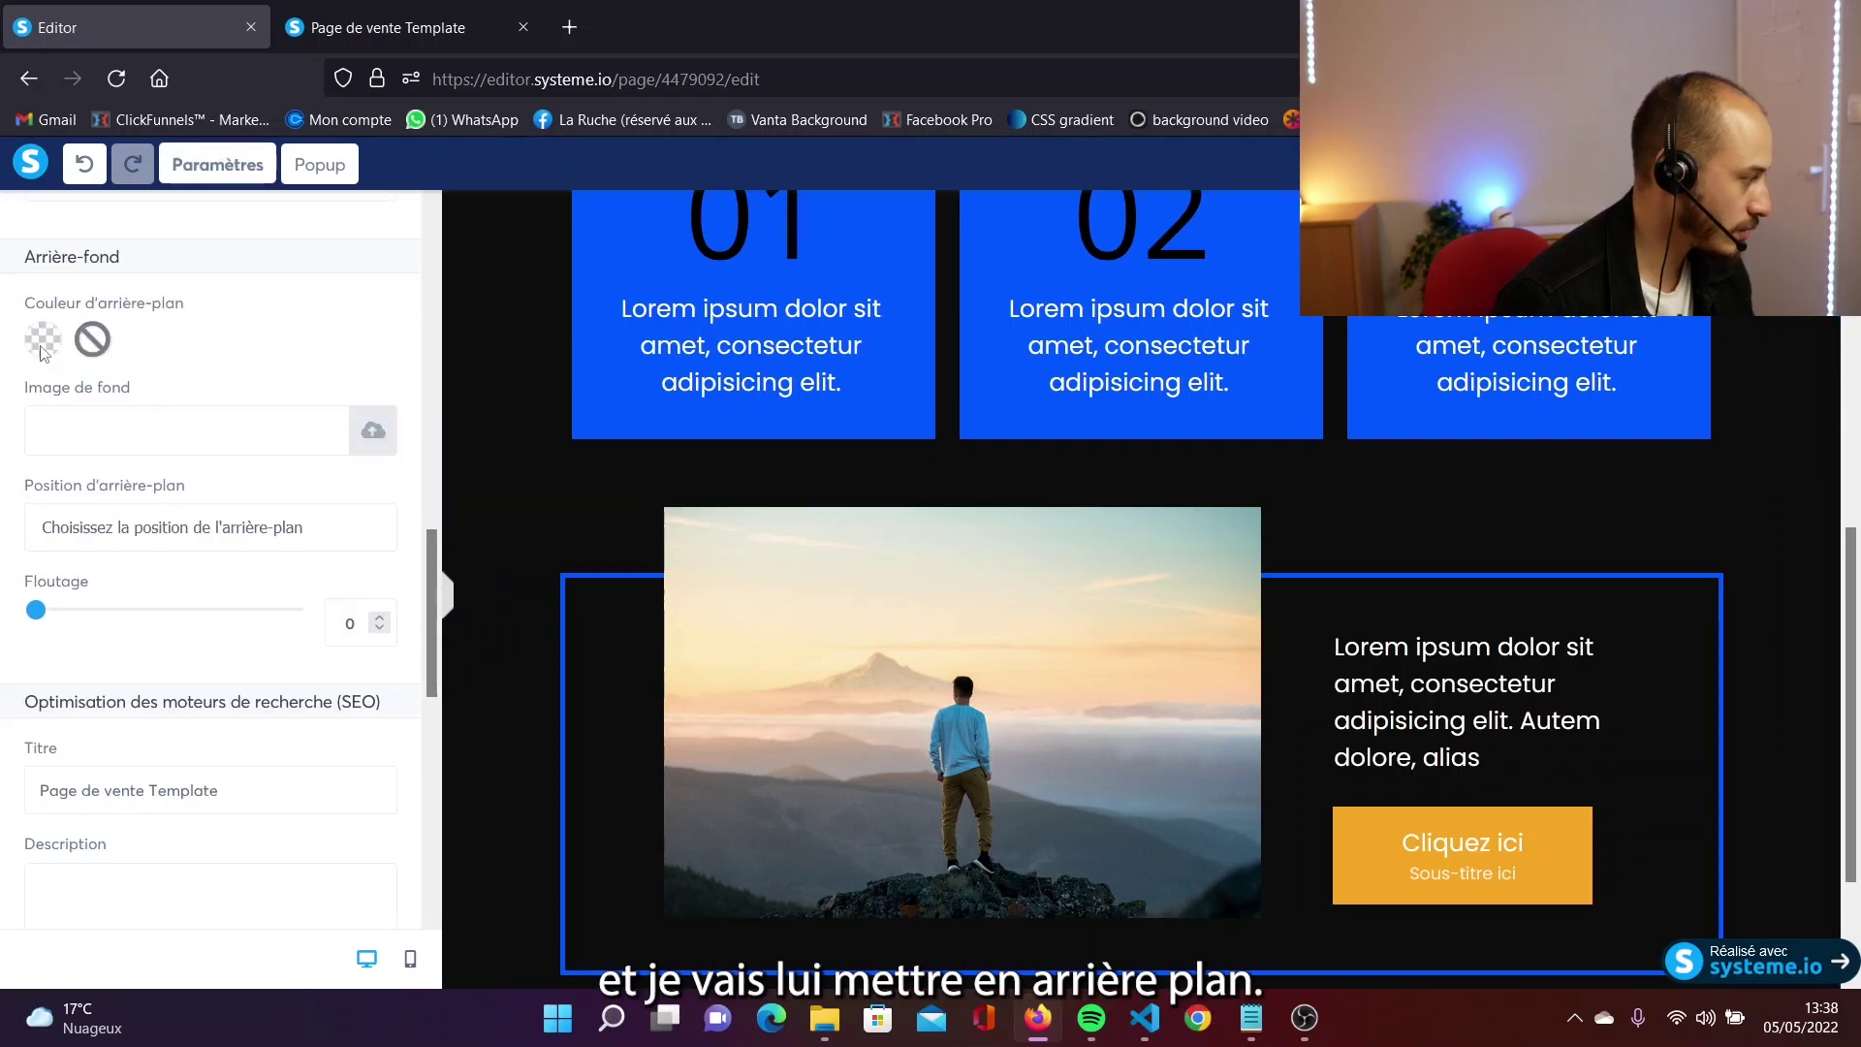
pyautogui.click(41, 352)
pyautogui.click(1038, 553)
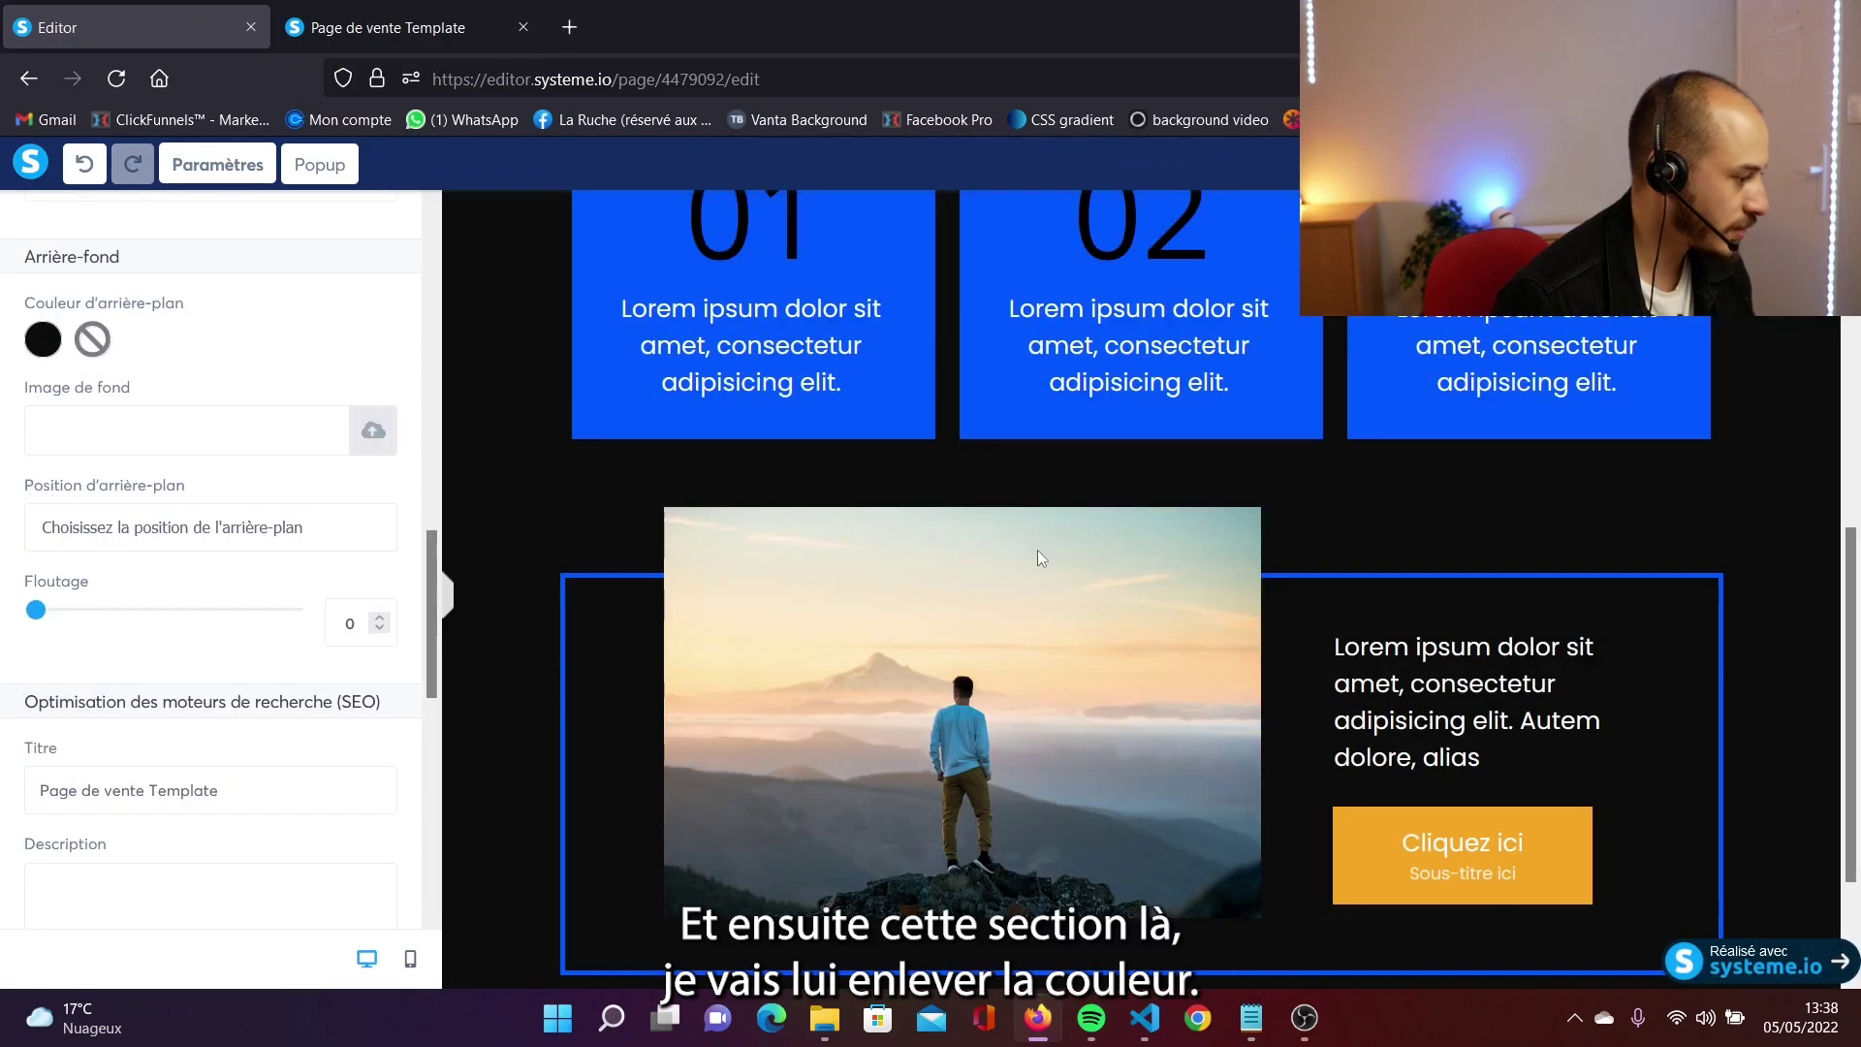
# Remove the background colour of the section holding the framed image, and check the result in the page preview.
pyautogui.click(1601, 555)
pyautogui.scroll(3, 1609, 555)
pyautogui.click(1721, 435)
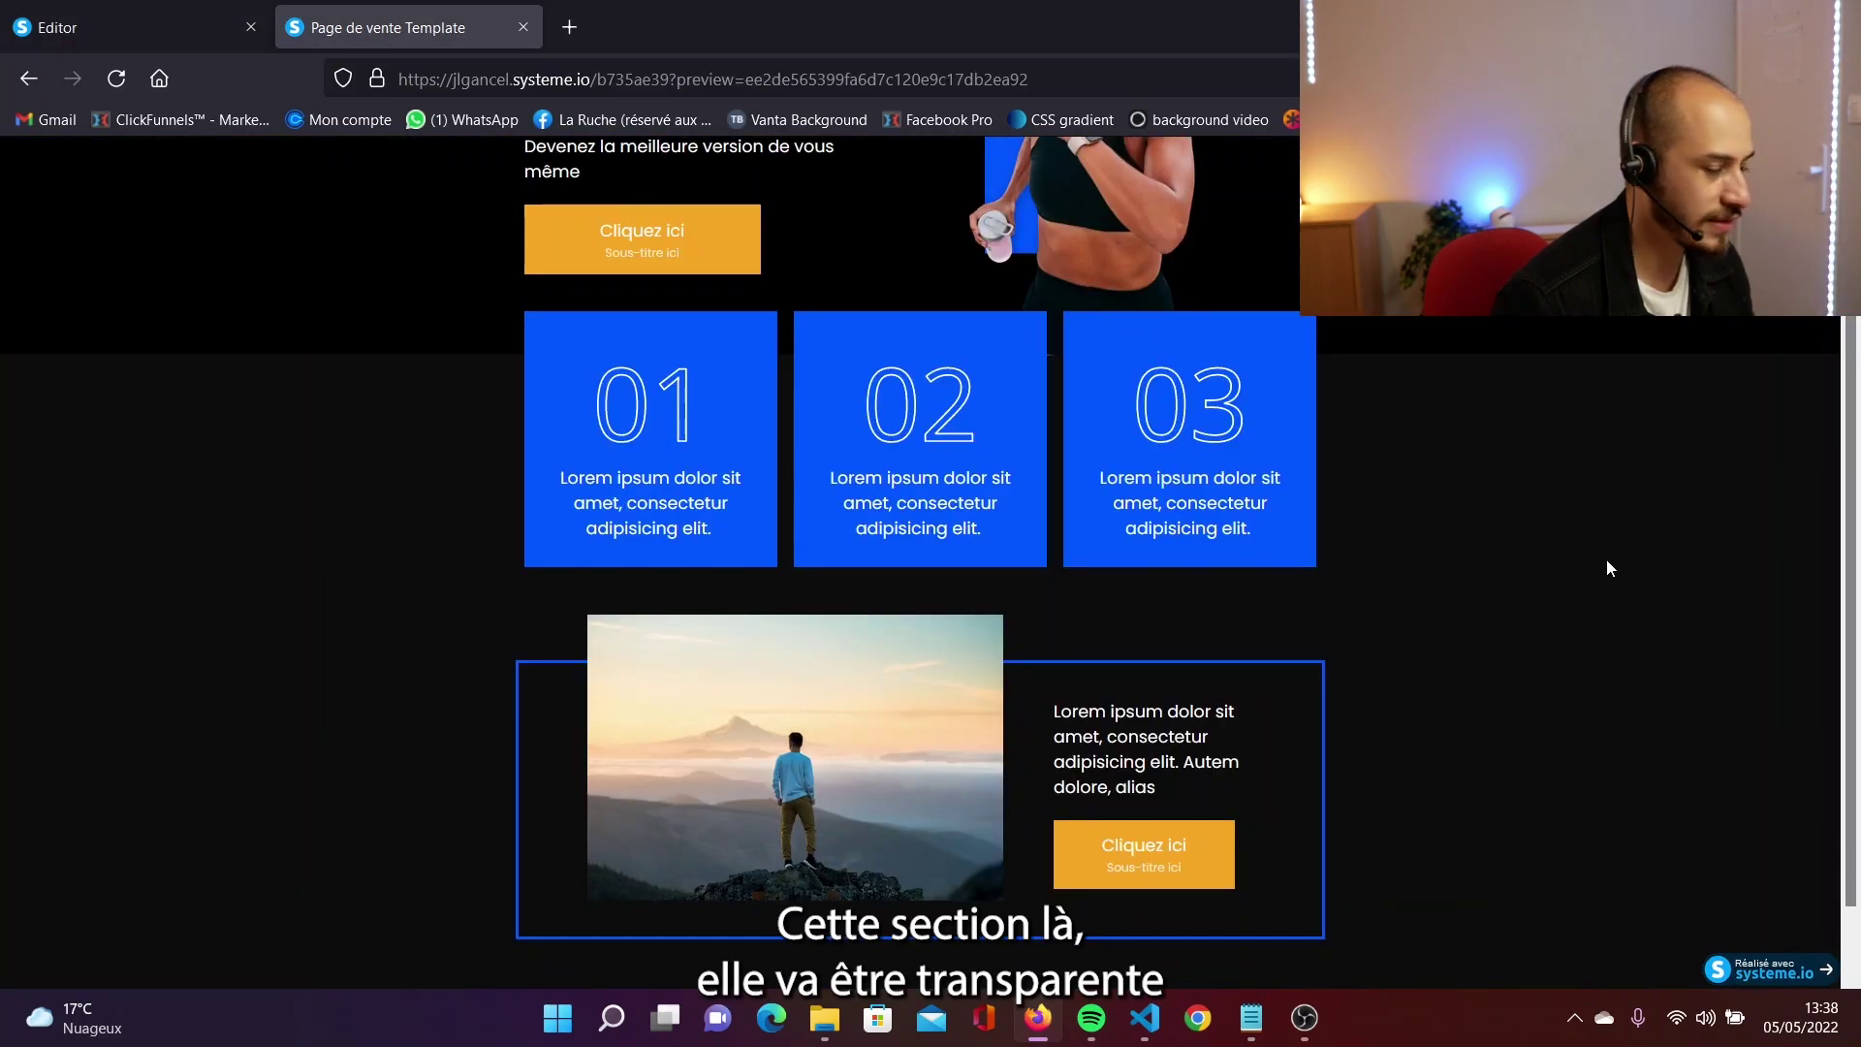
pyautogui.scroll(-1, 1605, 558)
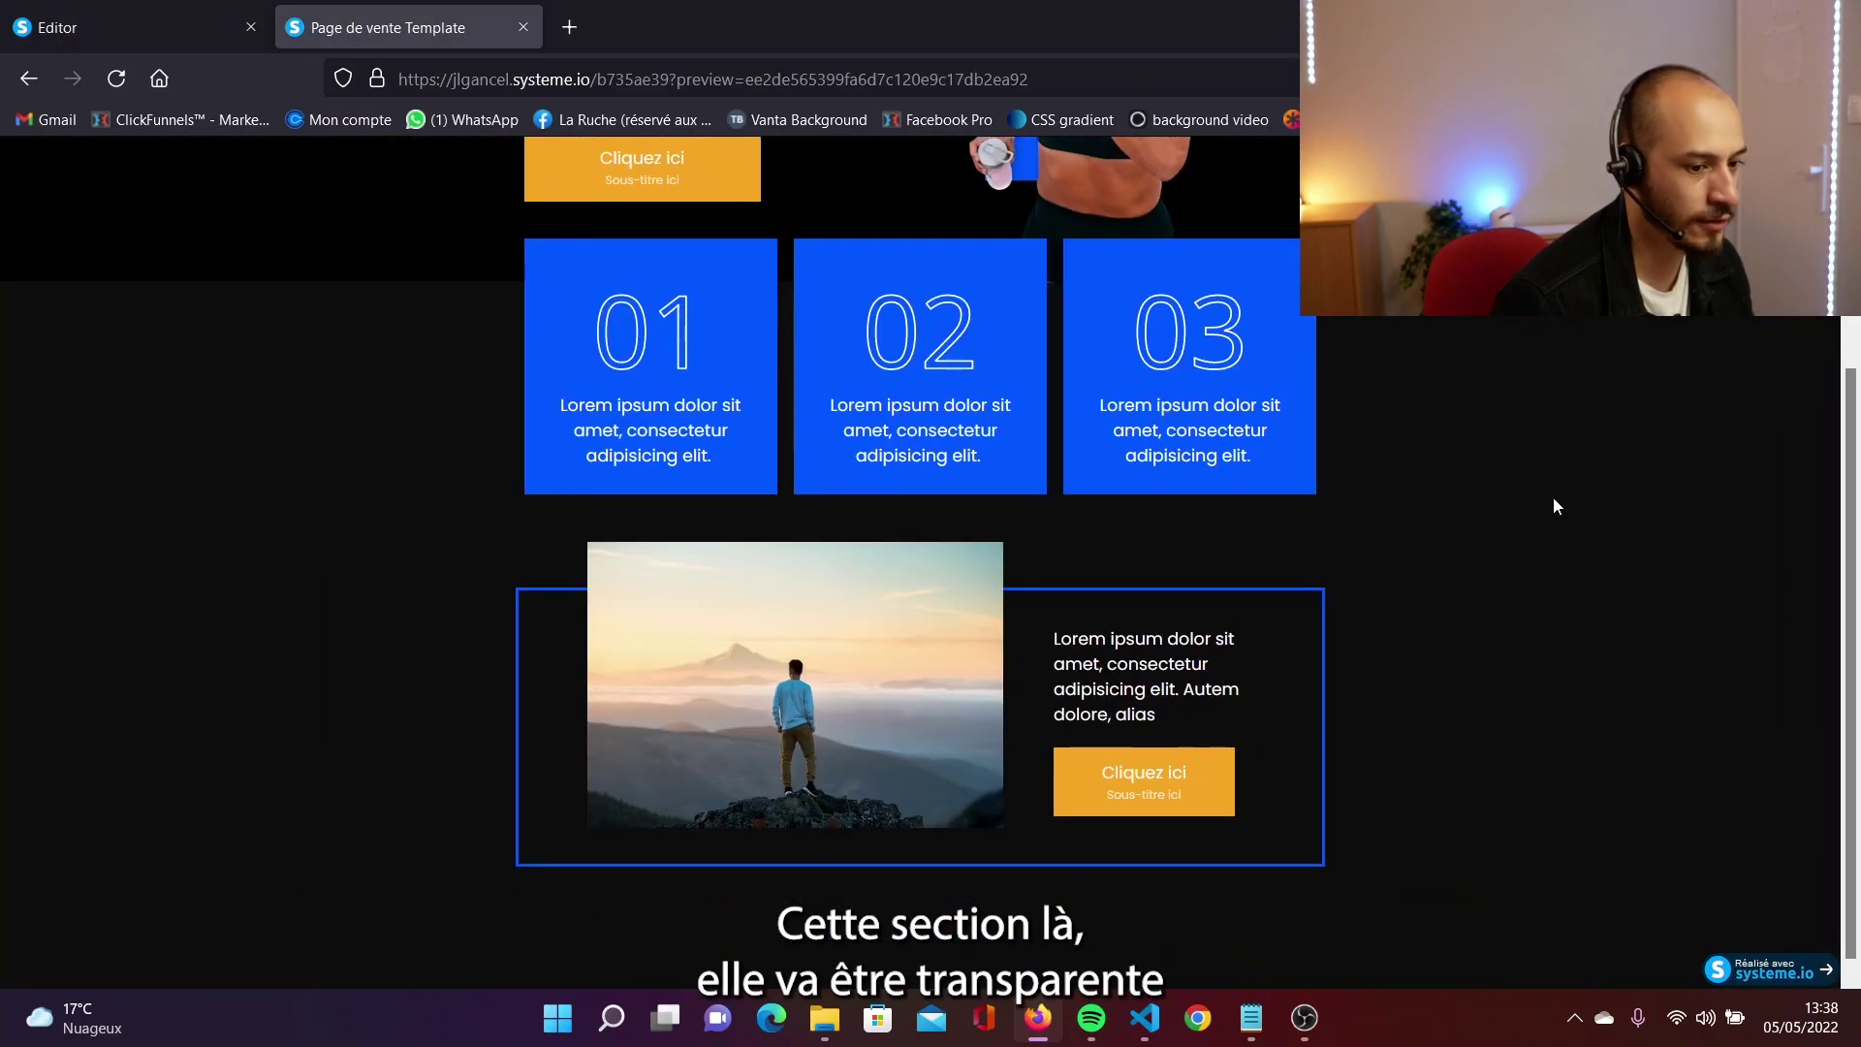
pyautogui.scroll(-1, 1503, 504)
pyautogui.scroll(-5, 1422, 539)
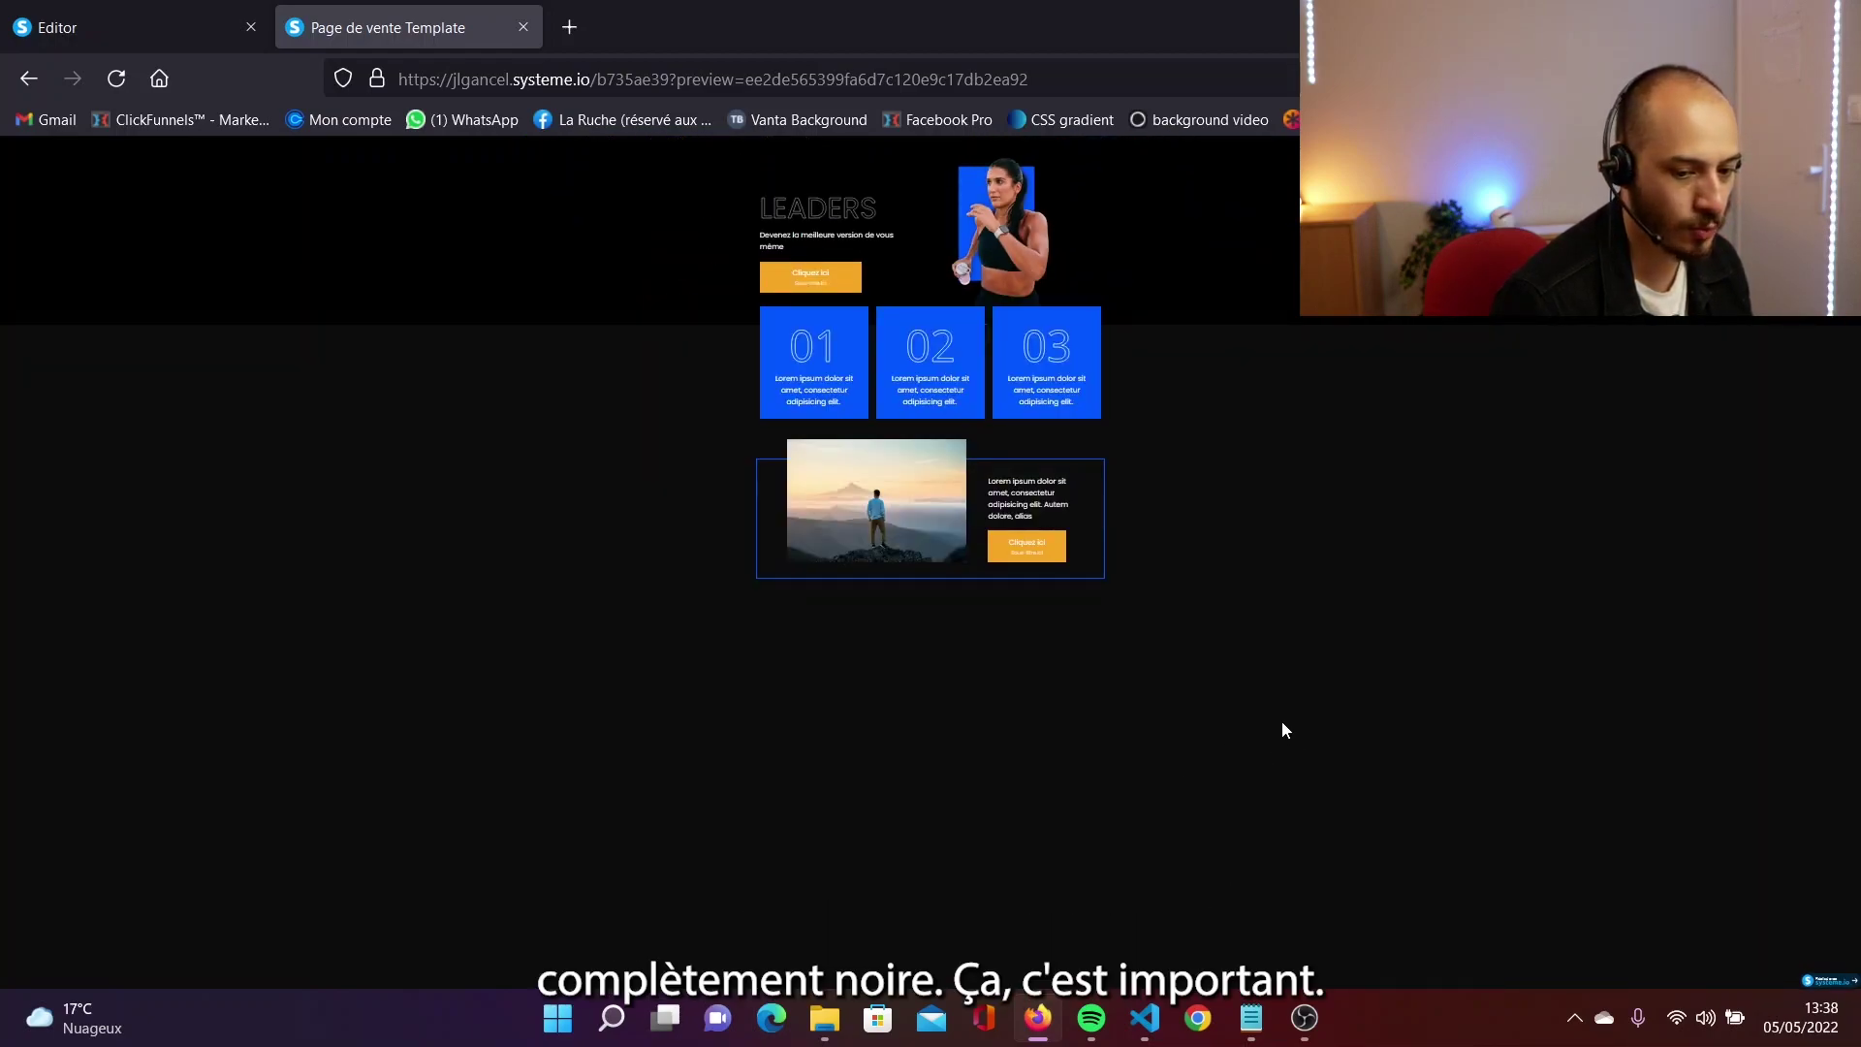
pyautogui.scroll(5, 1281, 720)
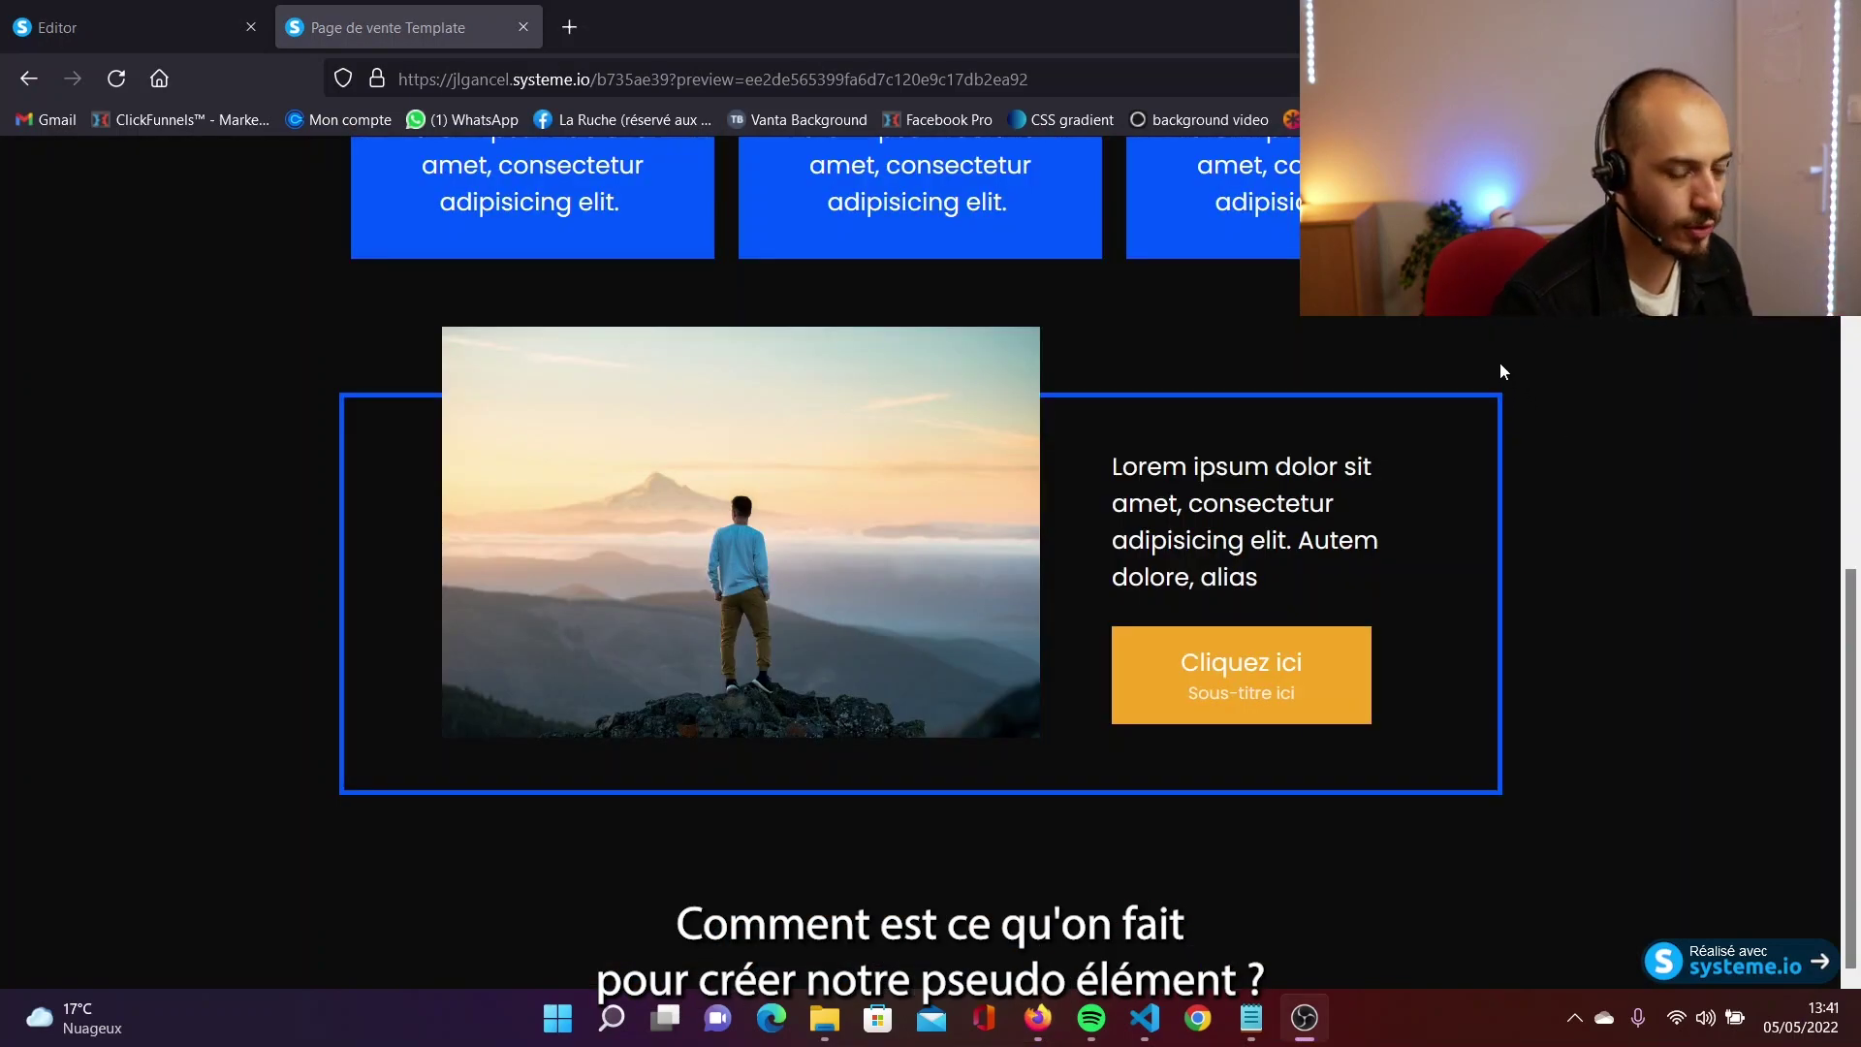
# Add a #row-6bb3347b::before rule with content: '' to the page's HTML code and save it.
pyautogui.scroll(2, 1377, 346)
pyautogui.click(196, 28)
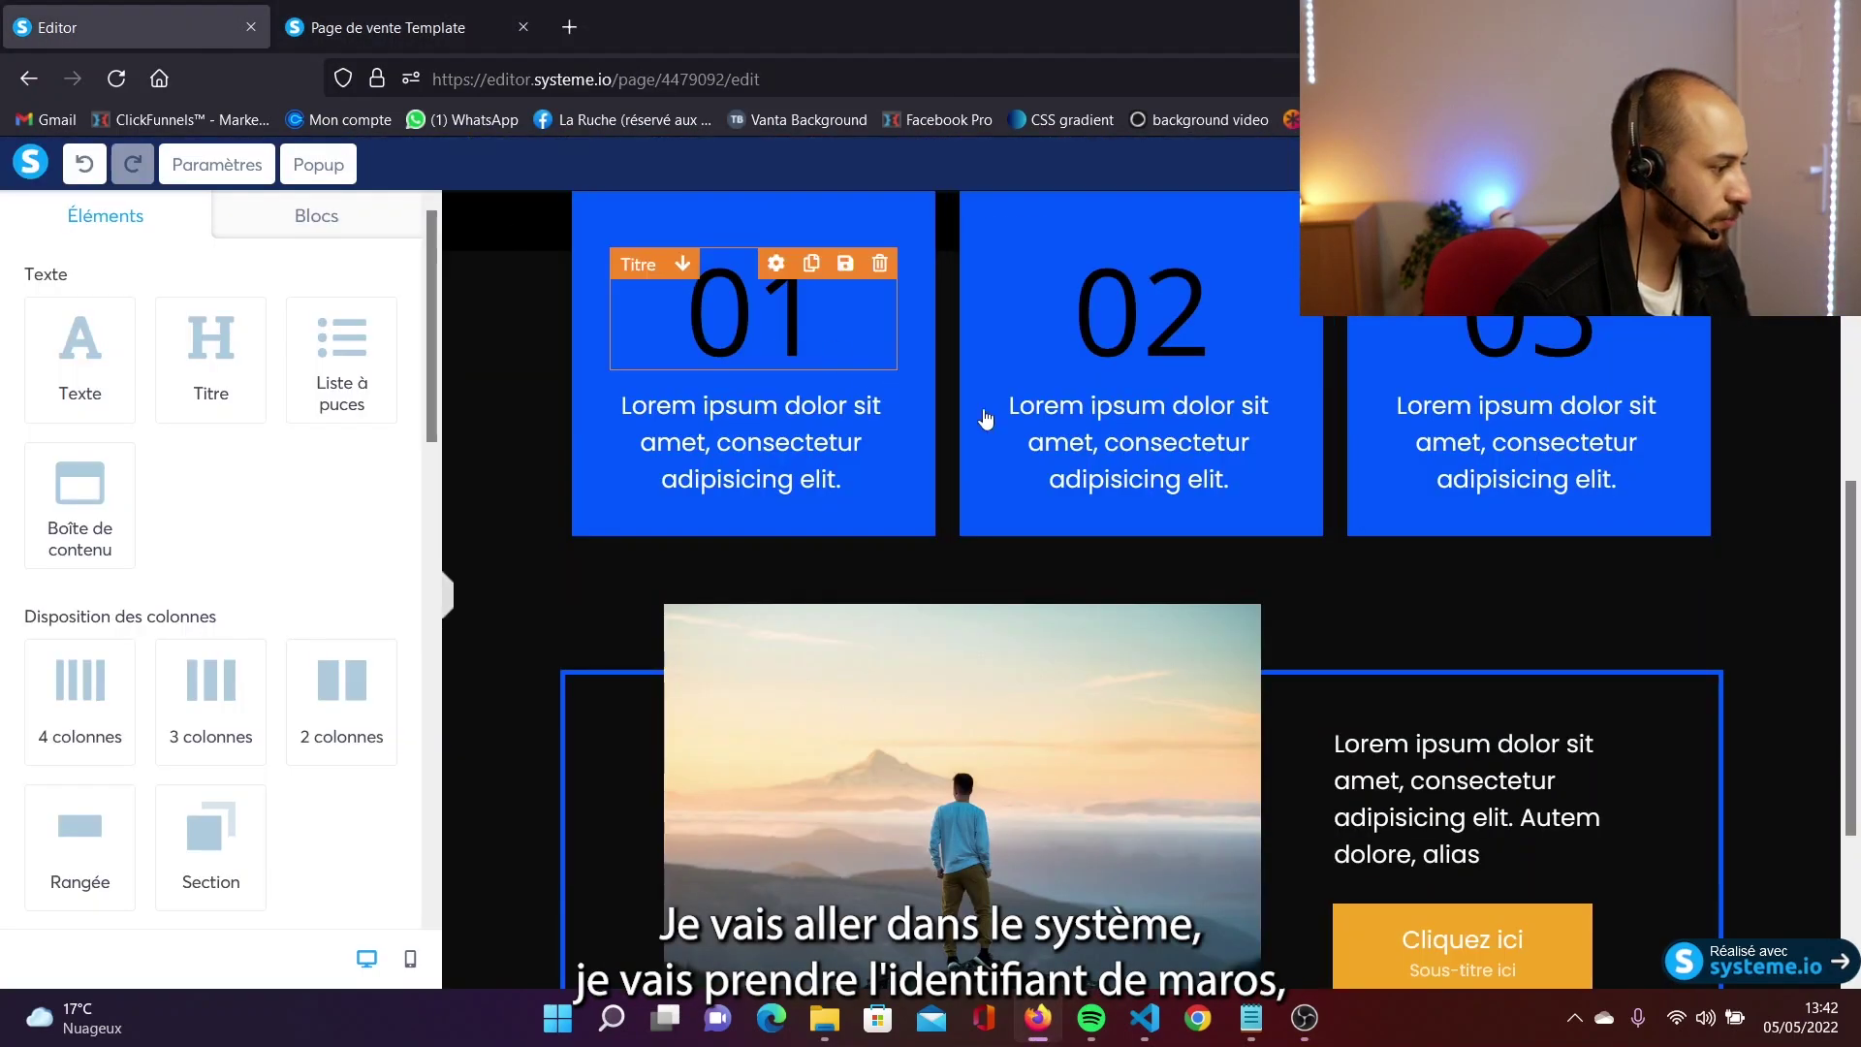
pyautogui.scroll(4, 951, 408)
pyautogui.click(1605, 459)
pyautogui.scroll(-1, 1604, 465)
pyautogui.scroll(-8, 345, 711)
pyautogui.click(584, 842)
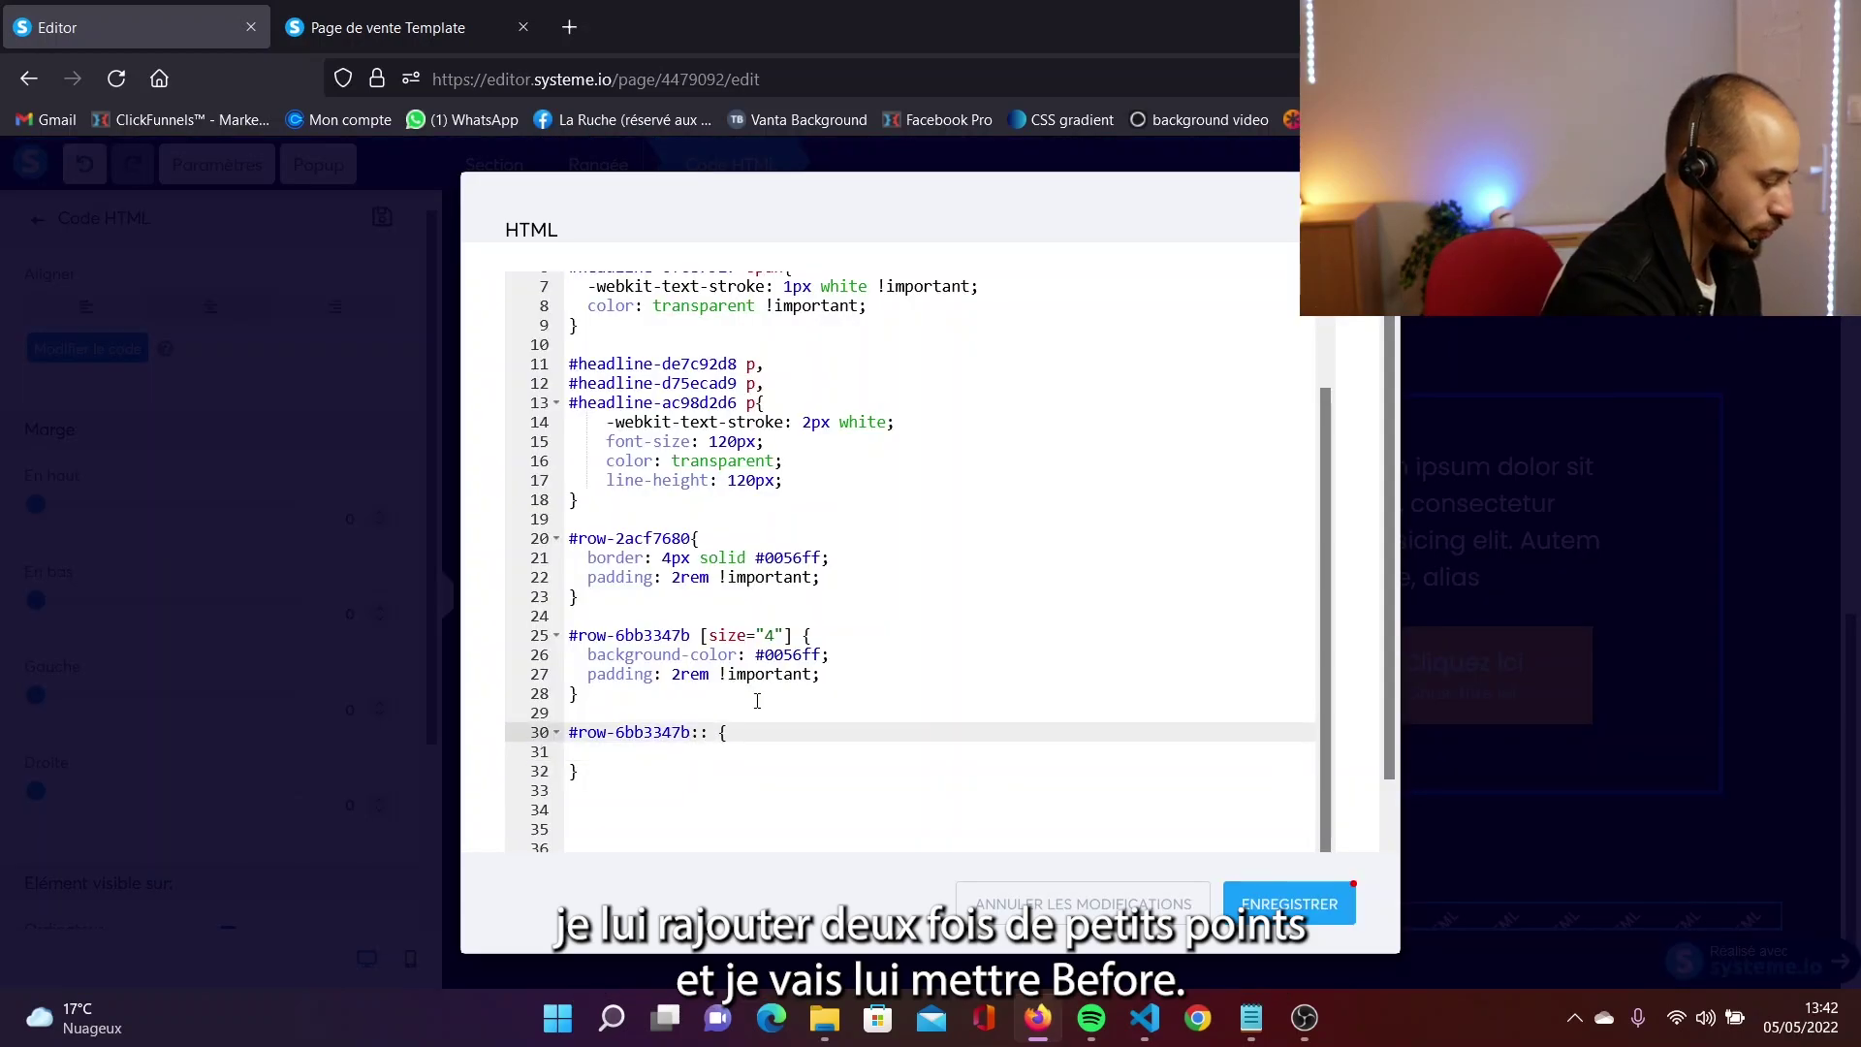
pyautogui.write('before {')
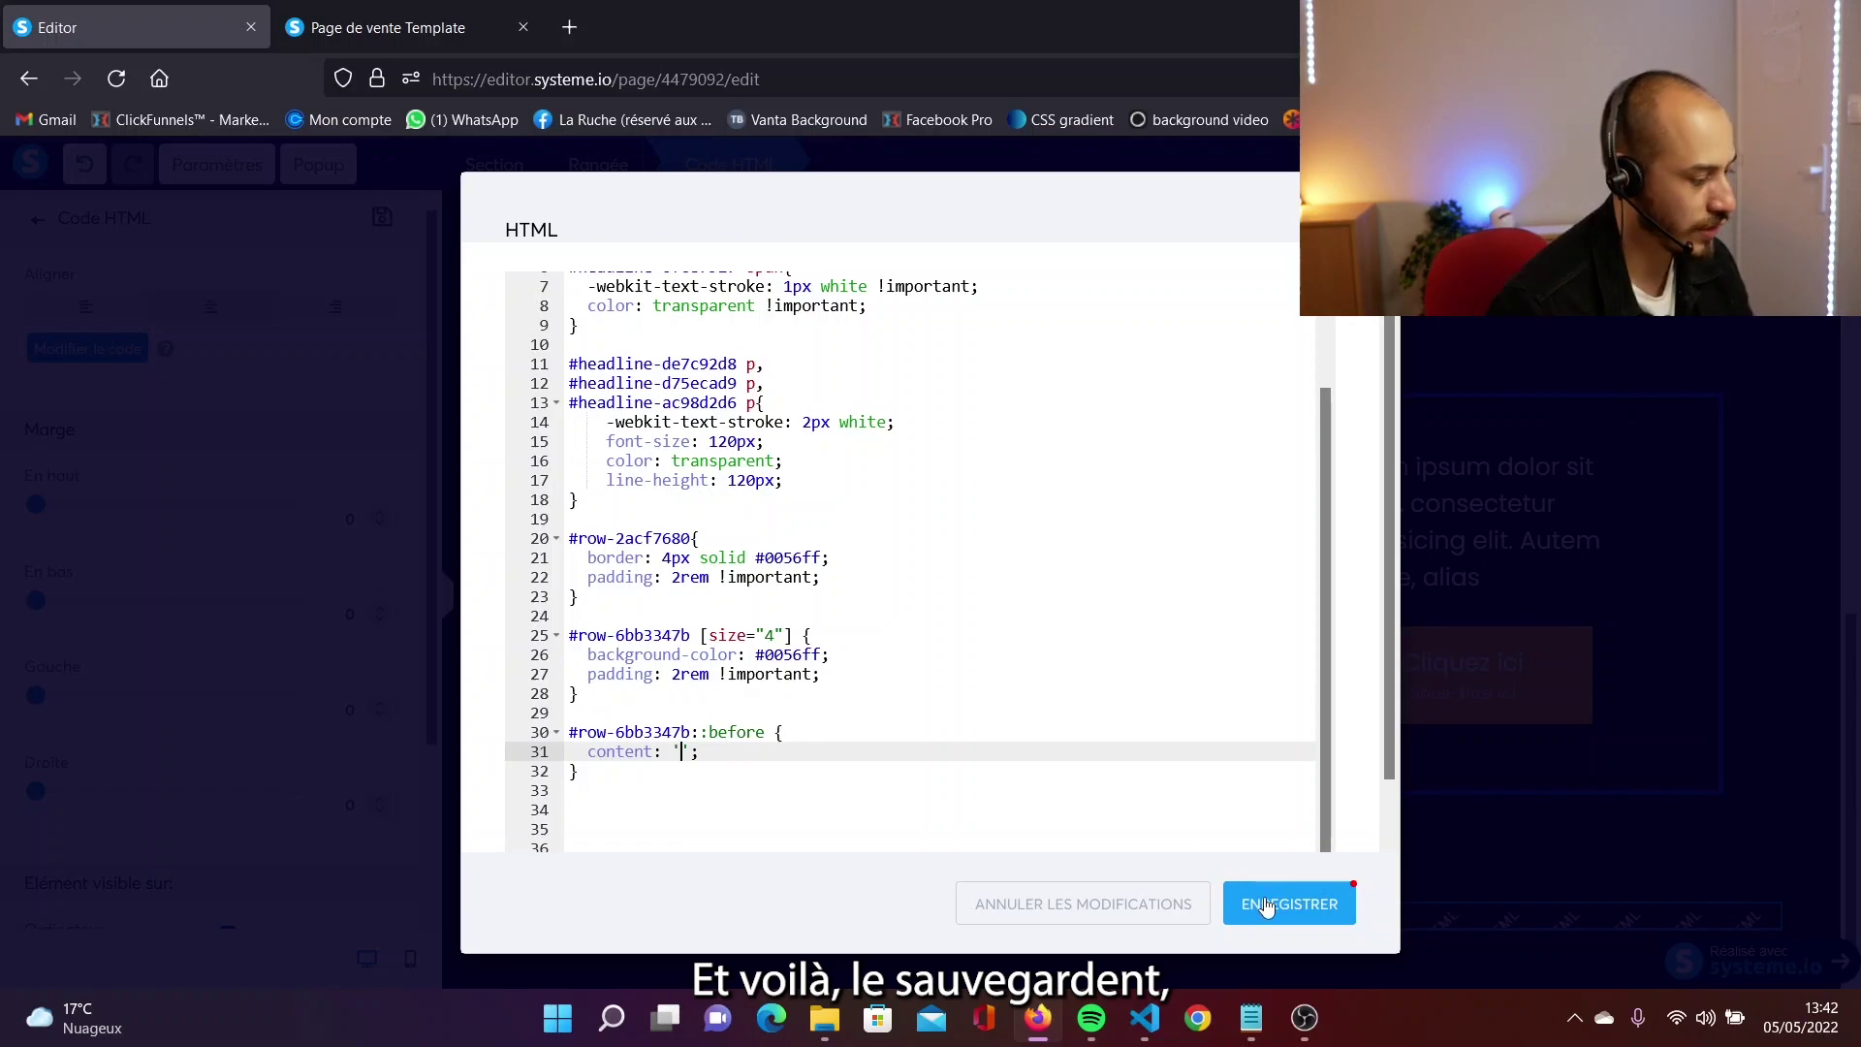
pyautogui.click(1263, 889)
# Inspect the three-column row in the page preview and set its ::before content to 'zerzer'.
pyautogui.click(433, 33)
pyautogui.scroll(-4, 1163, 398)
pyautogui.rightClick(1485, 316)
pyautogui.click(1539, 609)
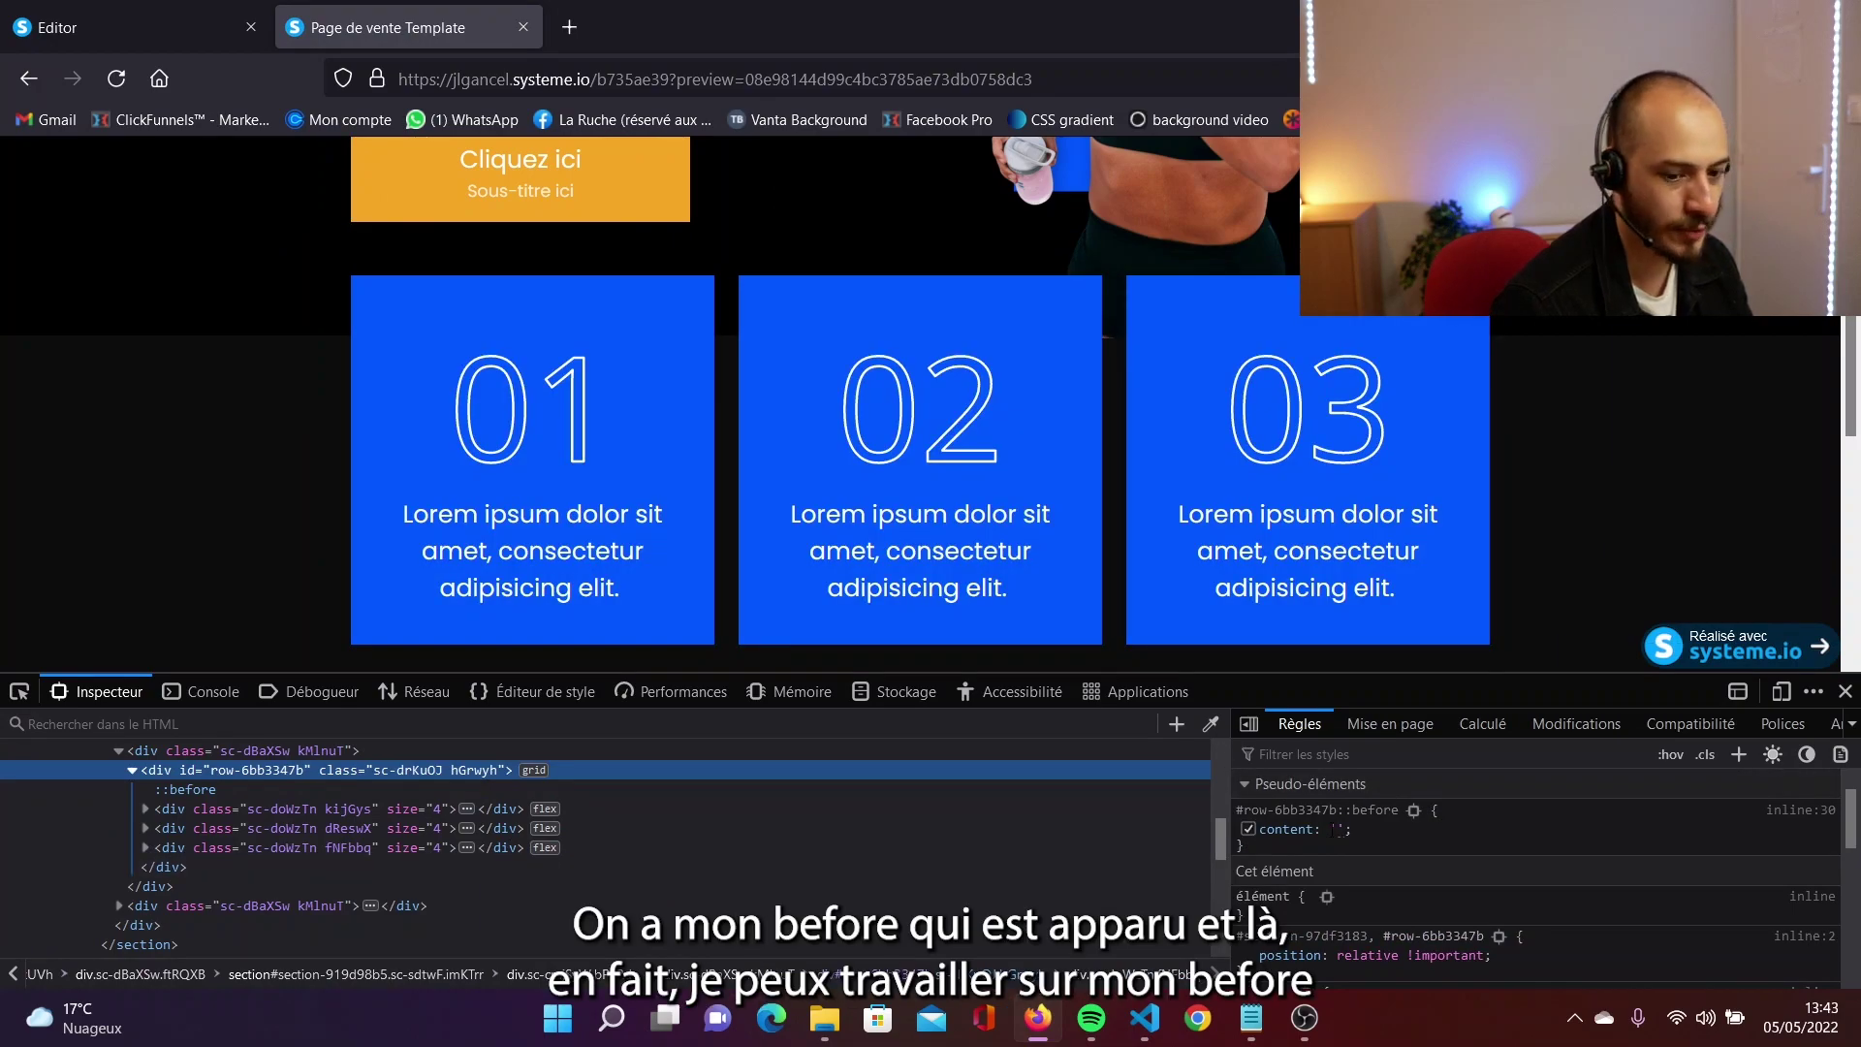
pyautogui.click(1338, 829)
pyautogui.write("'zerzer'")
pyautogui.scroll(-1, 1454, 562)
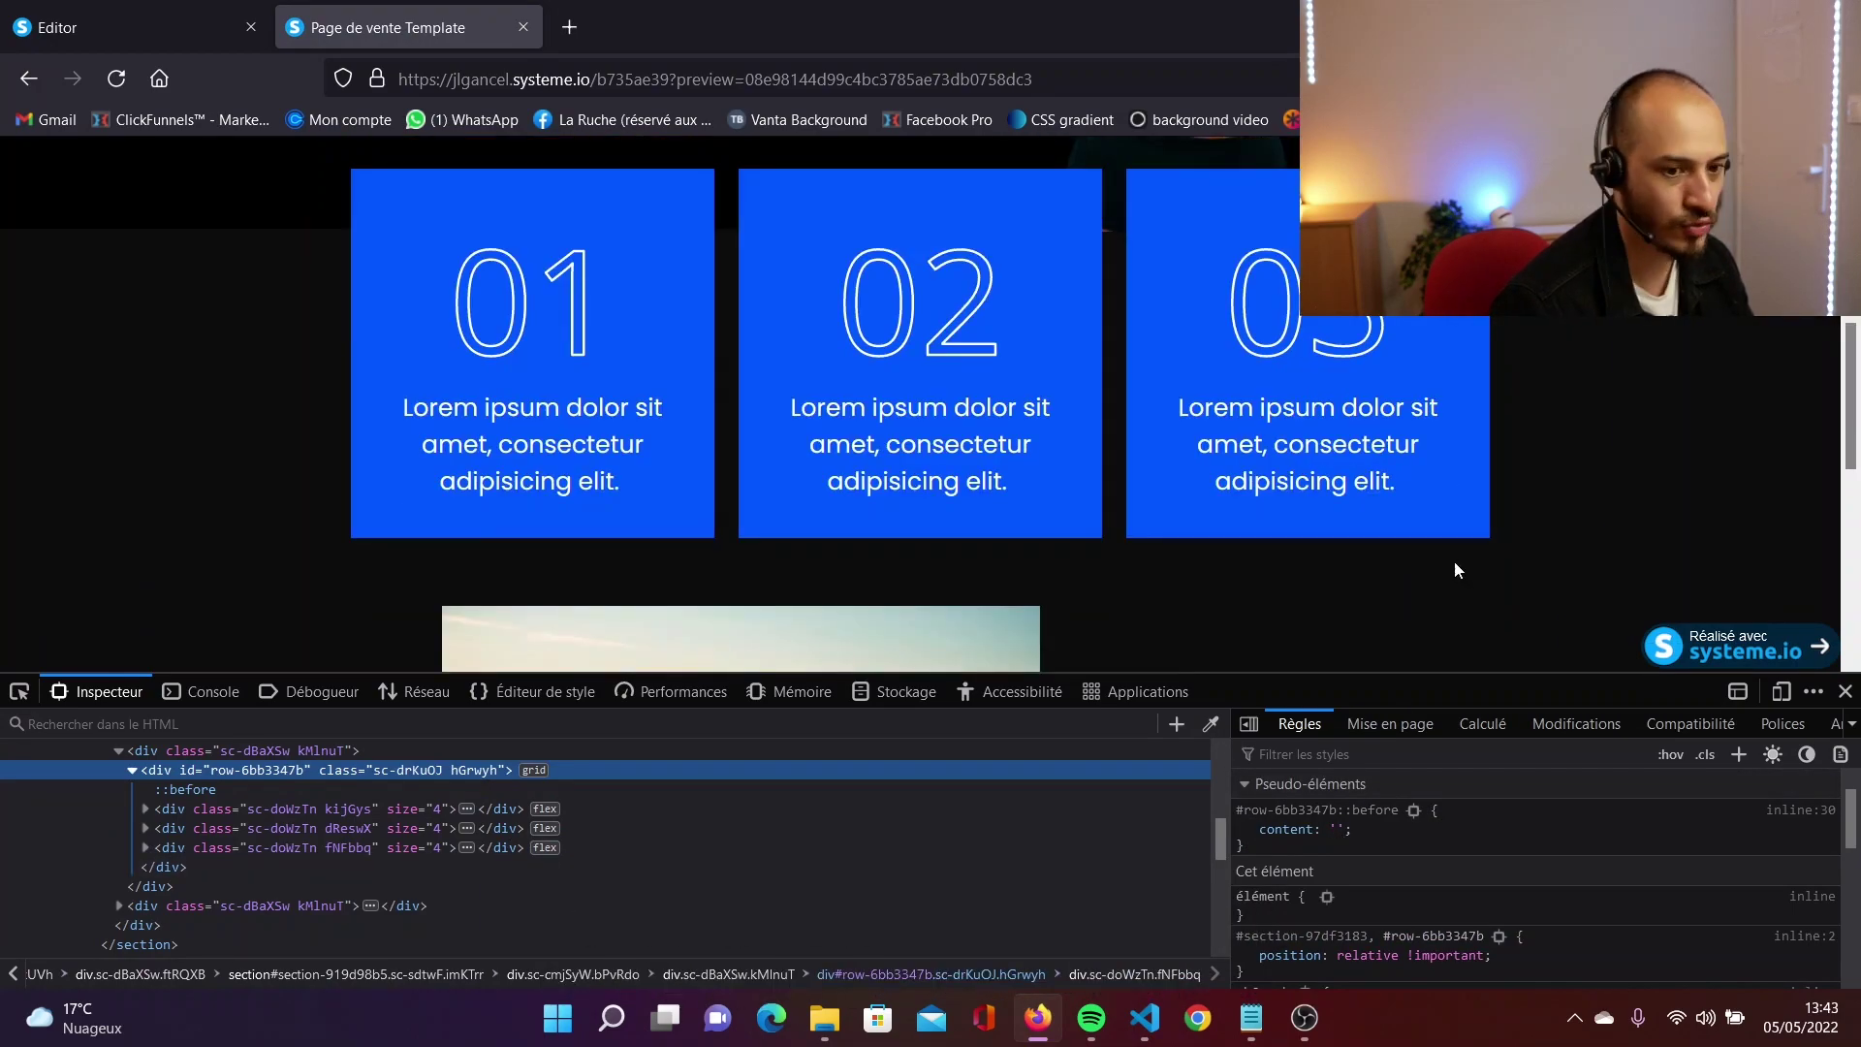
# Style the ::before with empty content, background-color #f5a623, width 78%, height 20%, position absolute, z-index -1, bottom 0 and right 0.
pyautogui.write('background-color: red;width: 100%;height: 100%;')
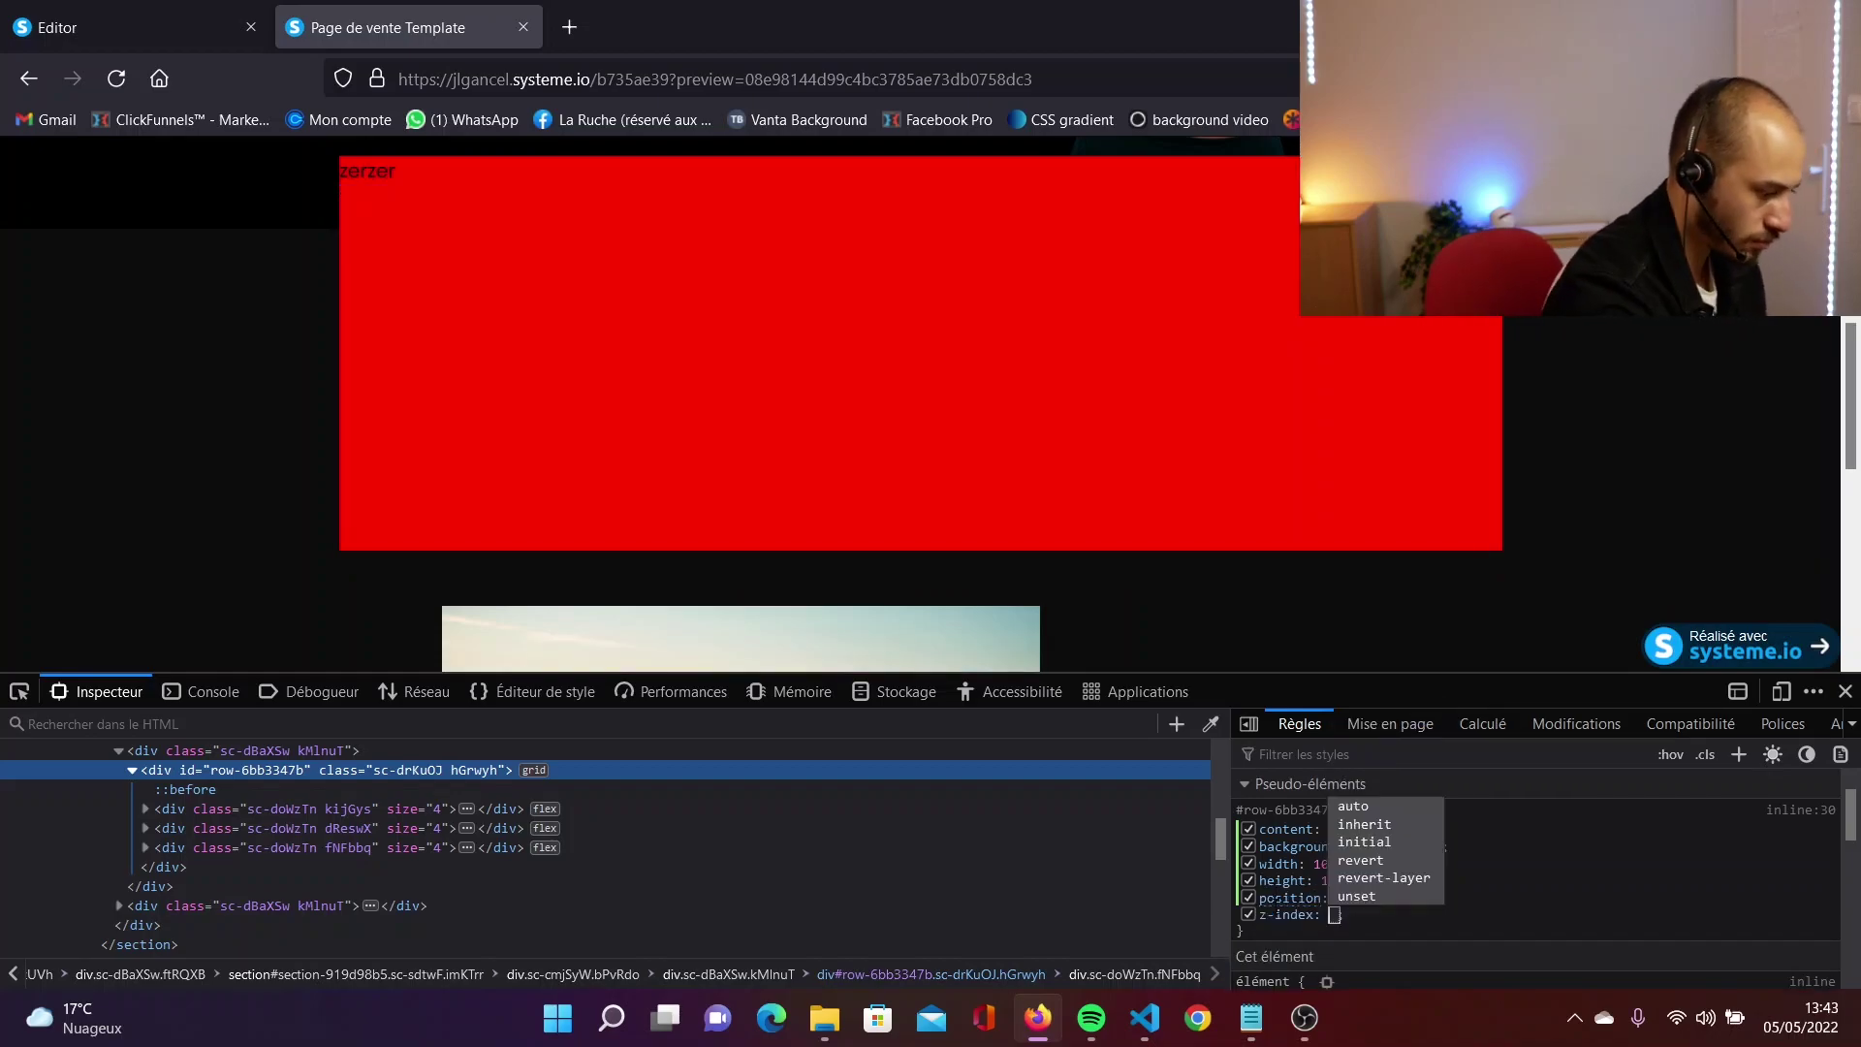
pyautogui.click(1370, 926)
pyautogui.write('left: 25%;')
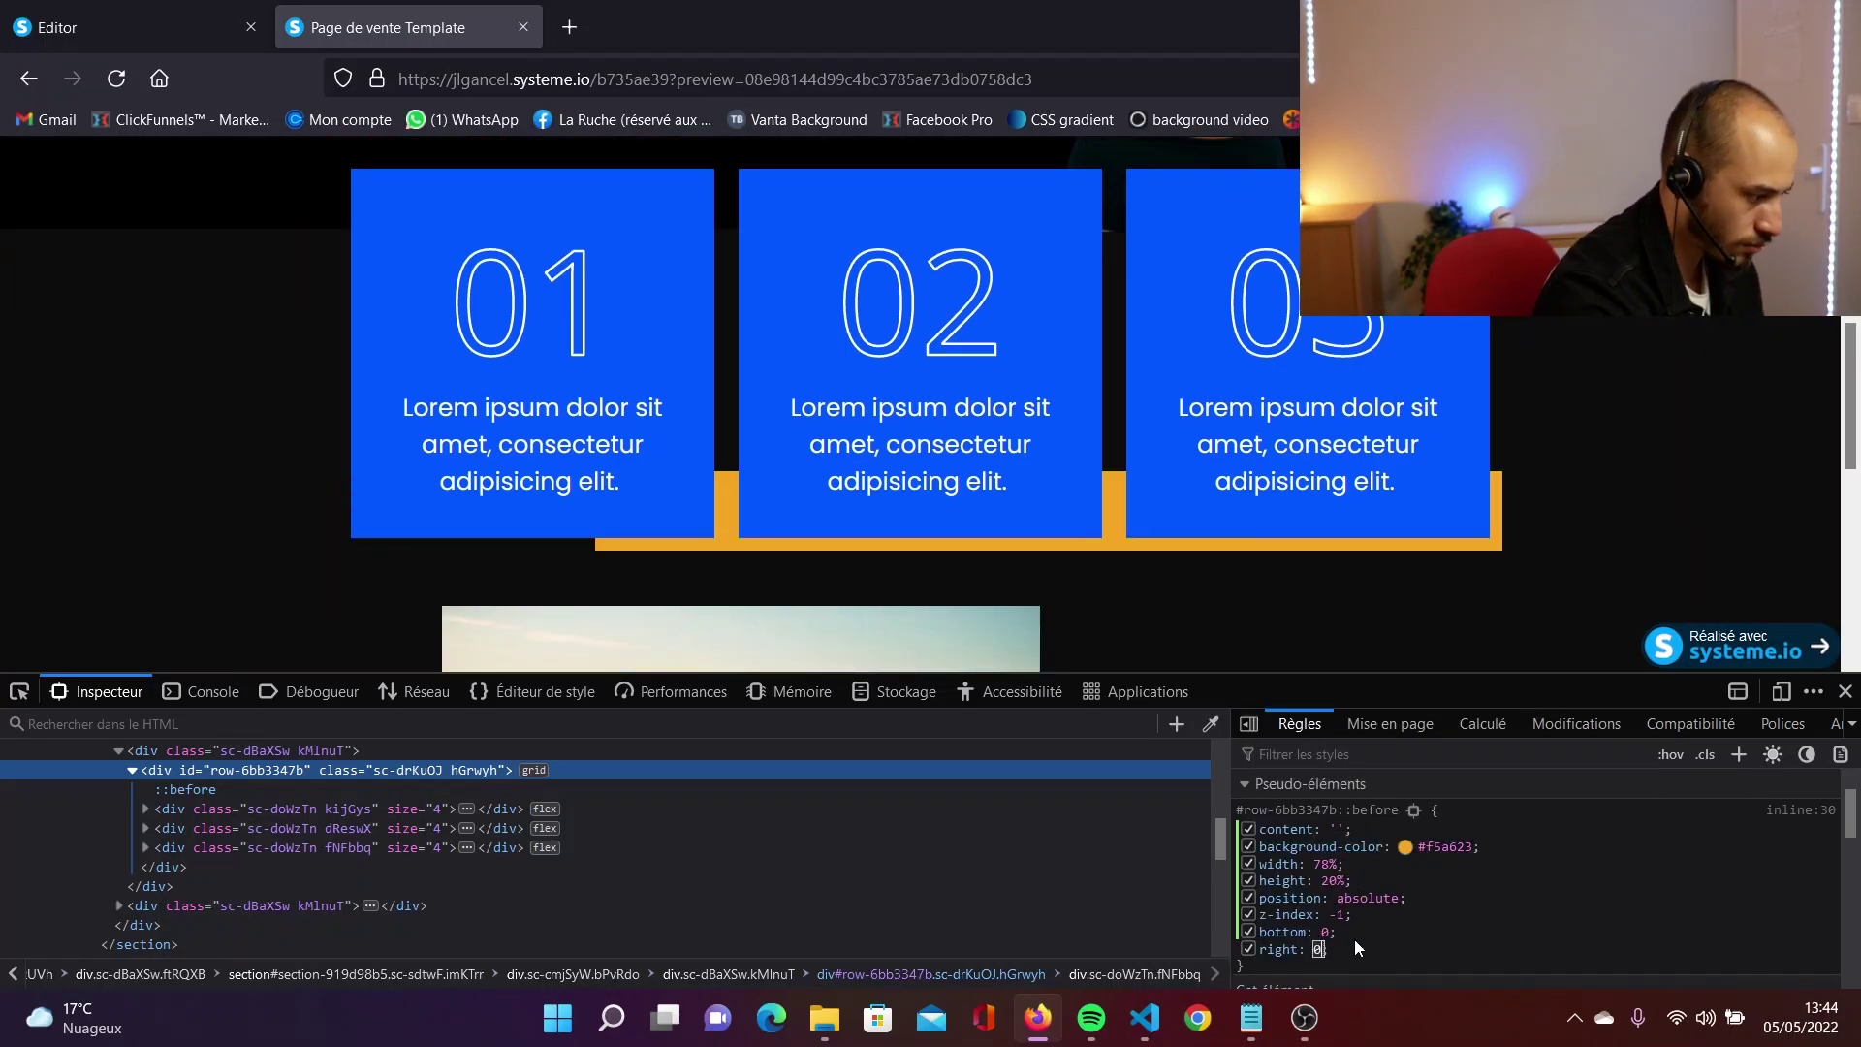
pyautogui.press('F12')
pyautogui.scroll(2, 1619, 438)
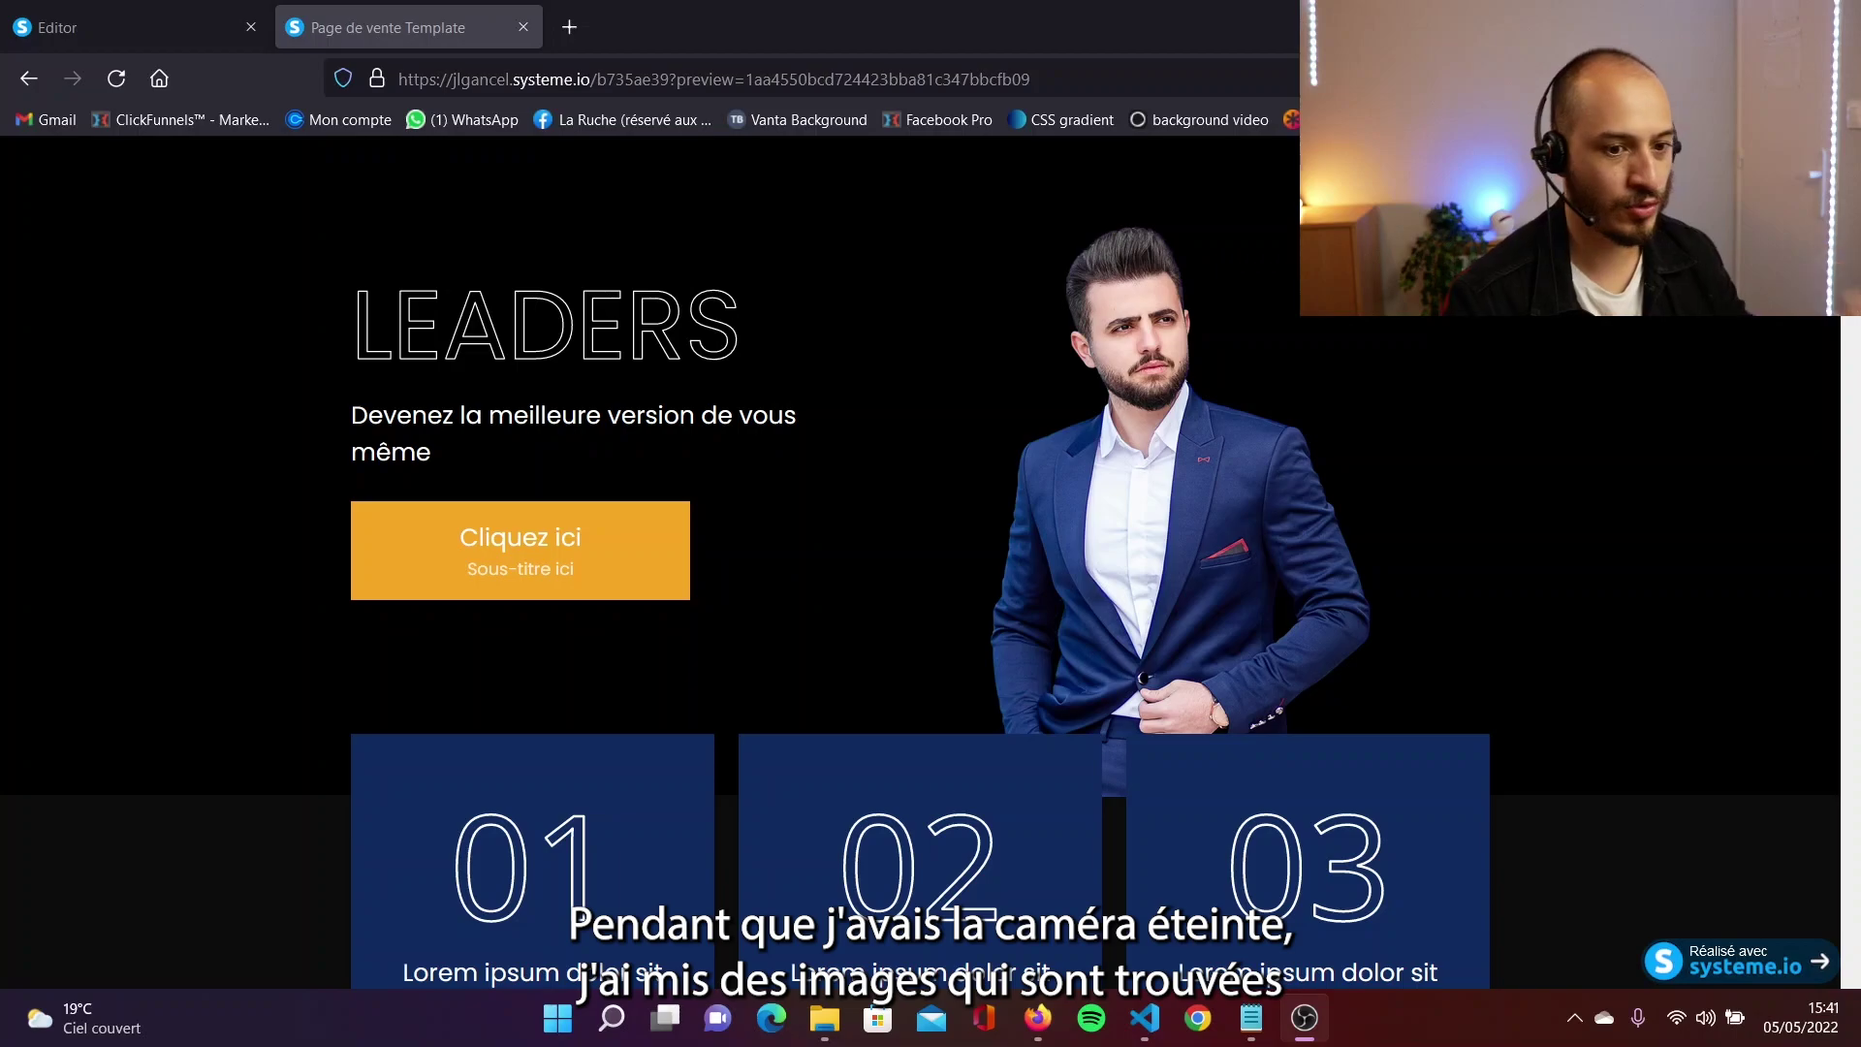
pyautogui.scroll(-1, 1317, 484)
pyautogui.scroll(1, 1261, 376)
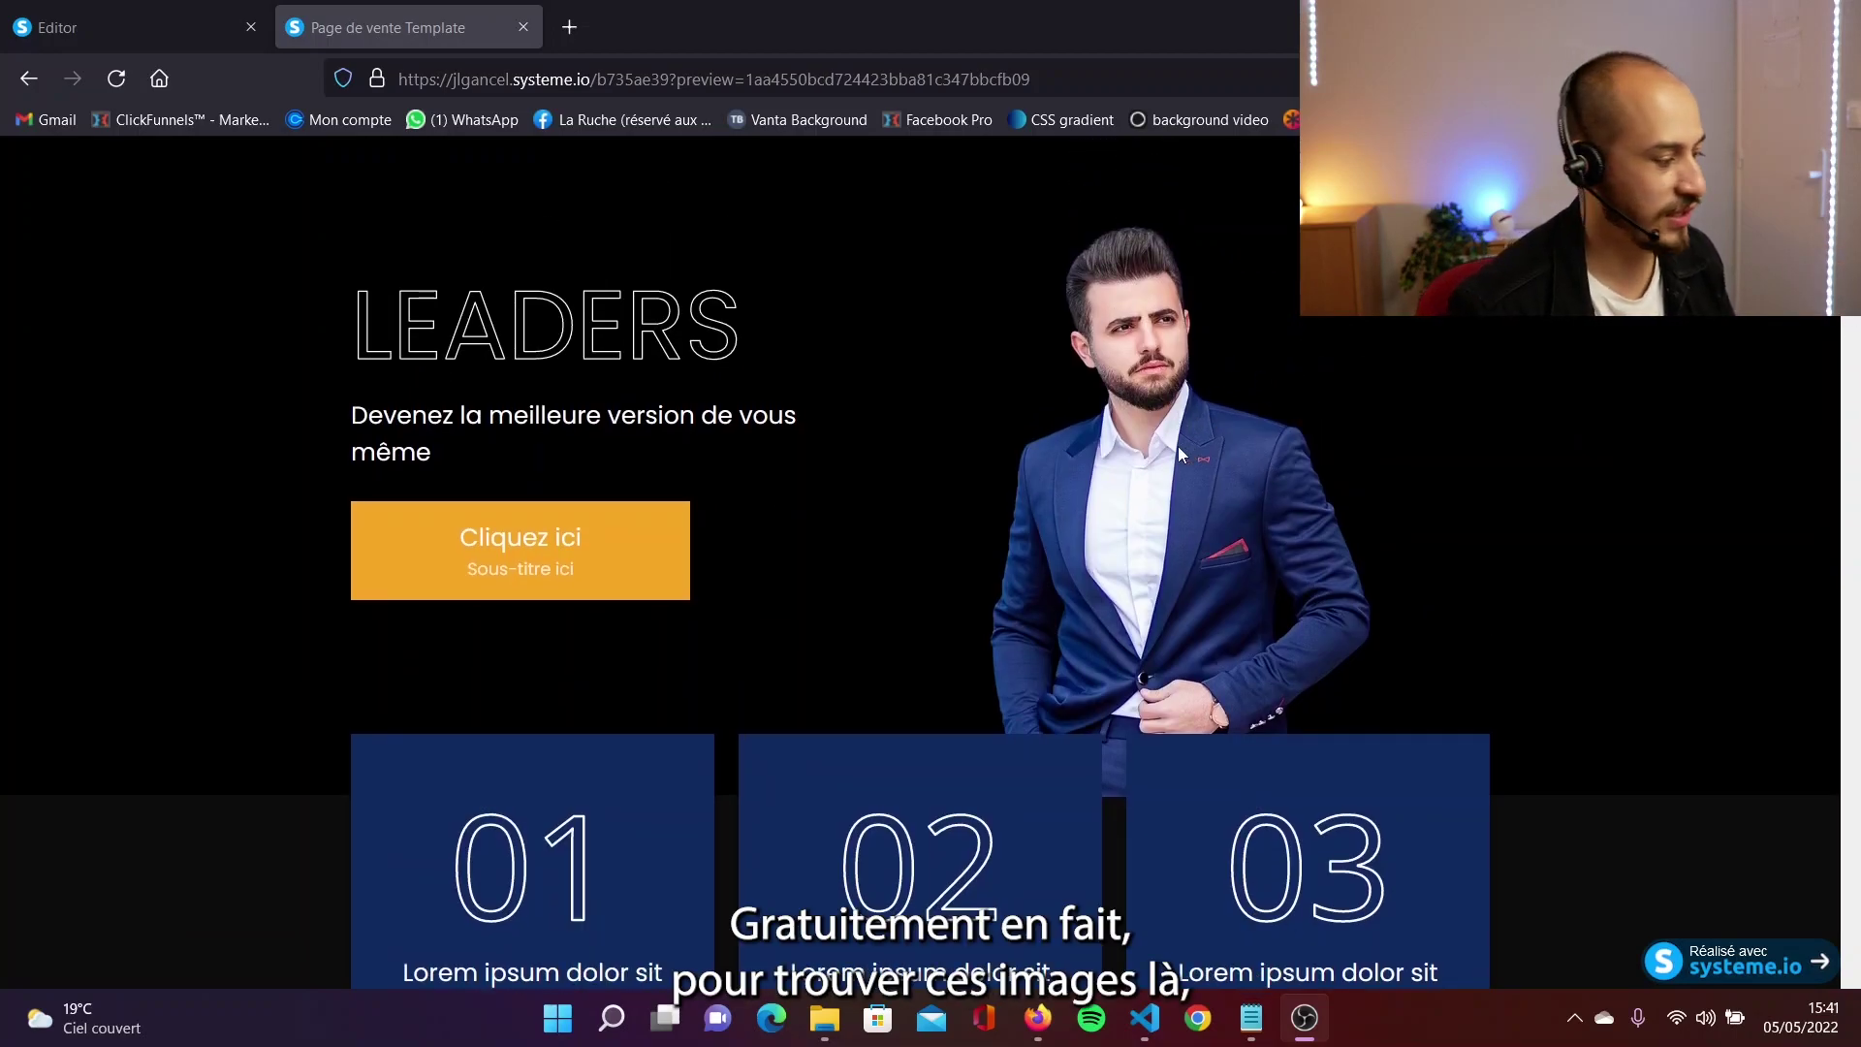
pyautogui.scroll(-2, 858, 617)
pyautogui.scroll(2, 859, 616)
# Open unsplash.com in a new tab and browse its free photos.
pyautogui.hotkey('ctrl', 't')
pyautogui.click(604, 87)
pyautogui.write('unsplash.com')
pyautogui.press('Return')
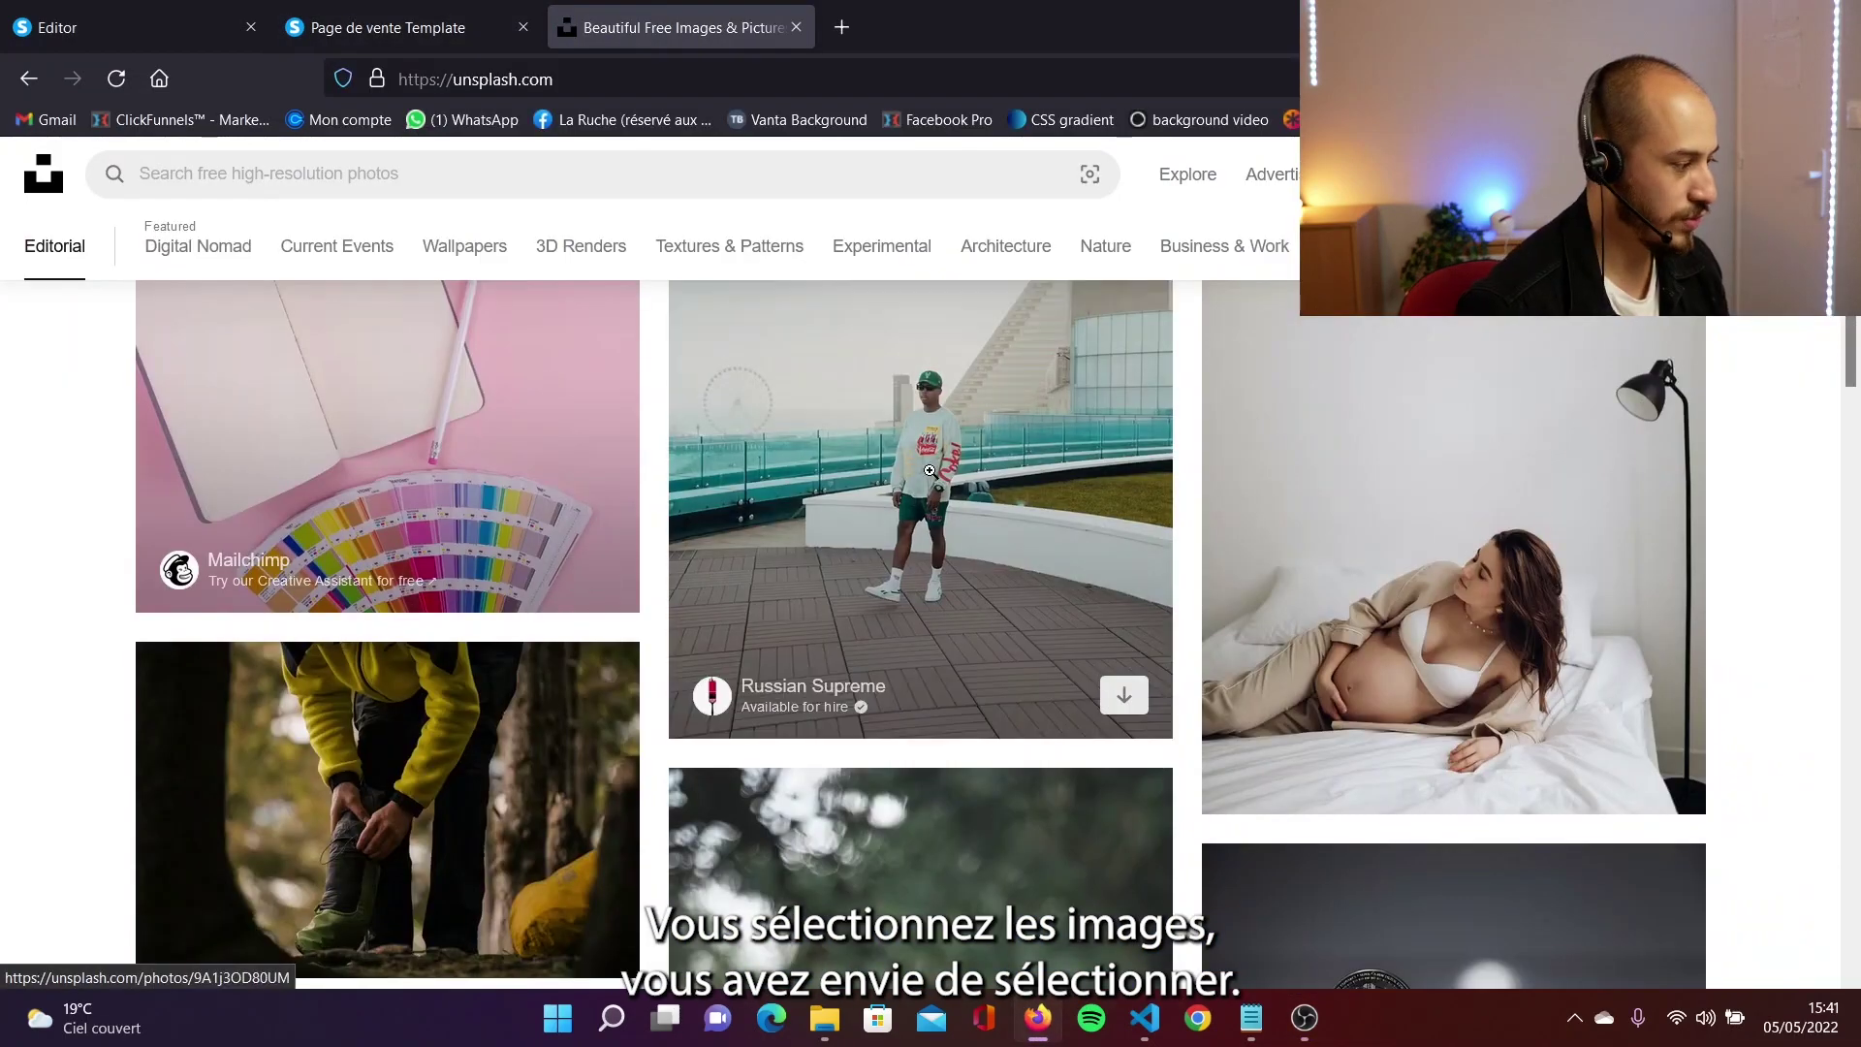
pyautogui.scroll(-4, 931, 508)
pyautogui.scroll(-10, 932, 508)
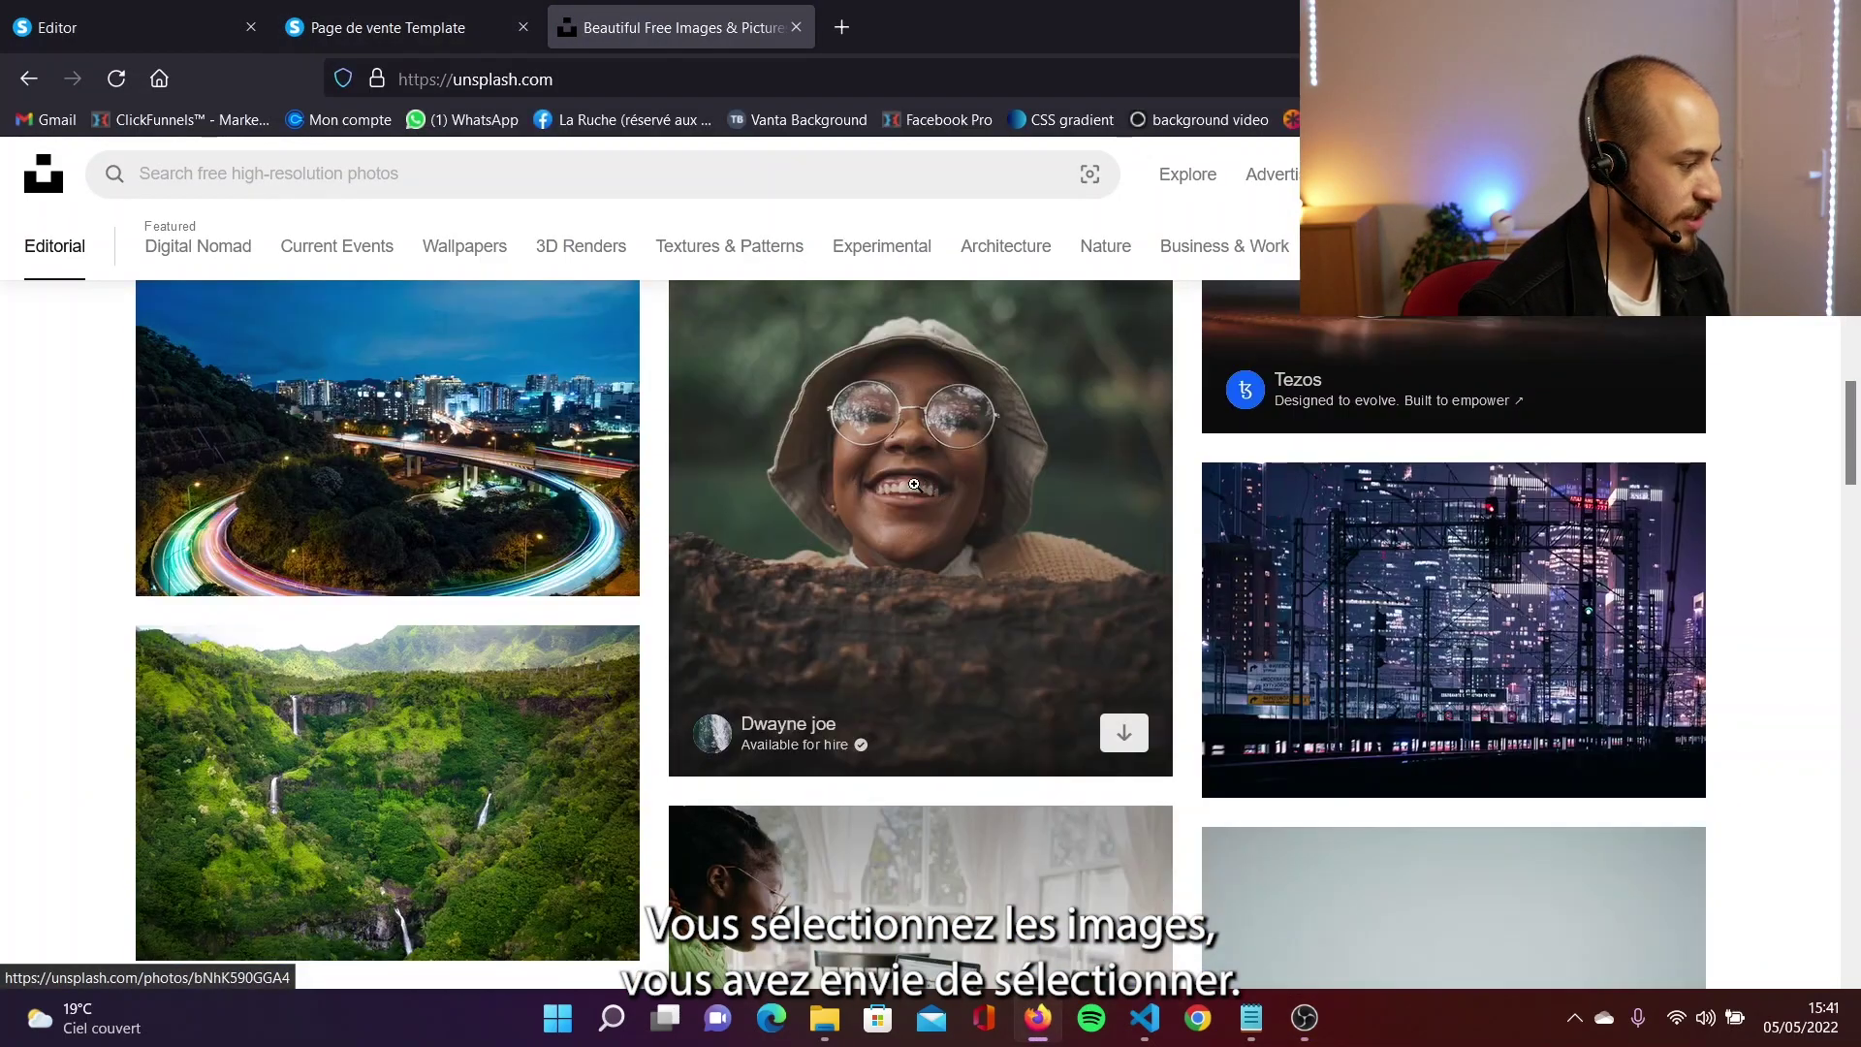
# Go to the background removal site remove.bg.
pyautogui.write('remov')
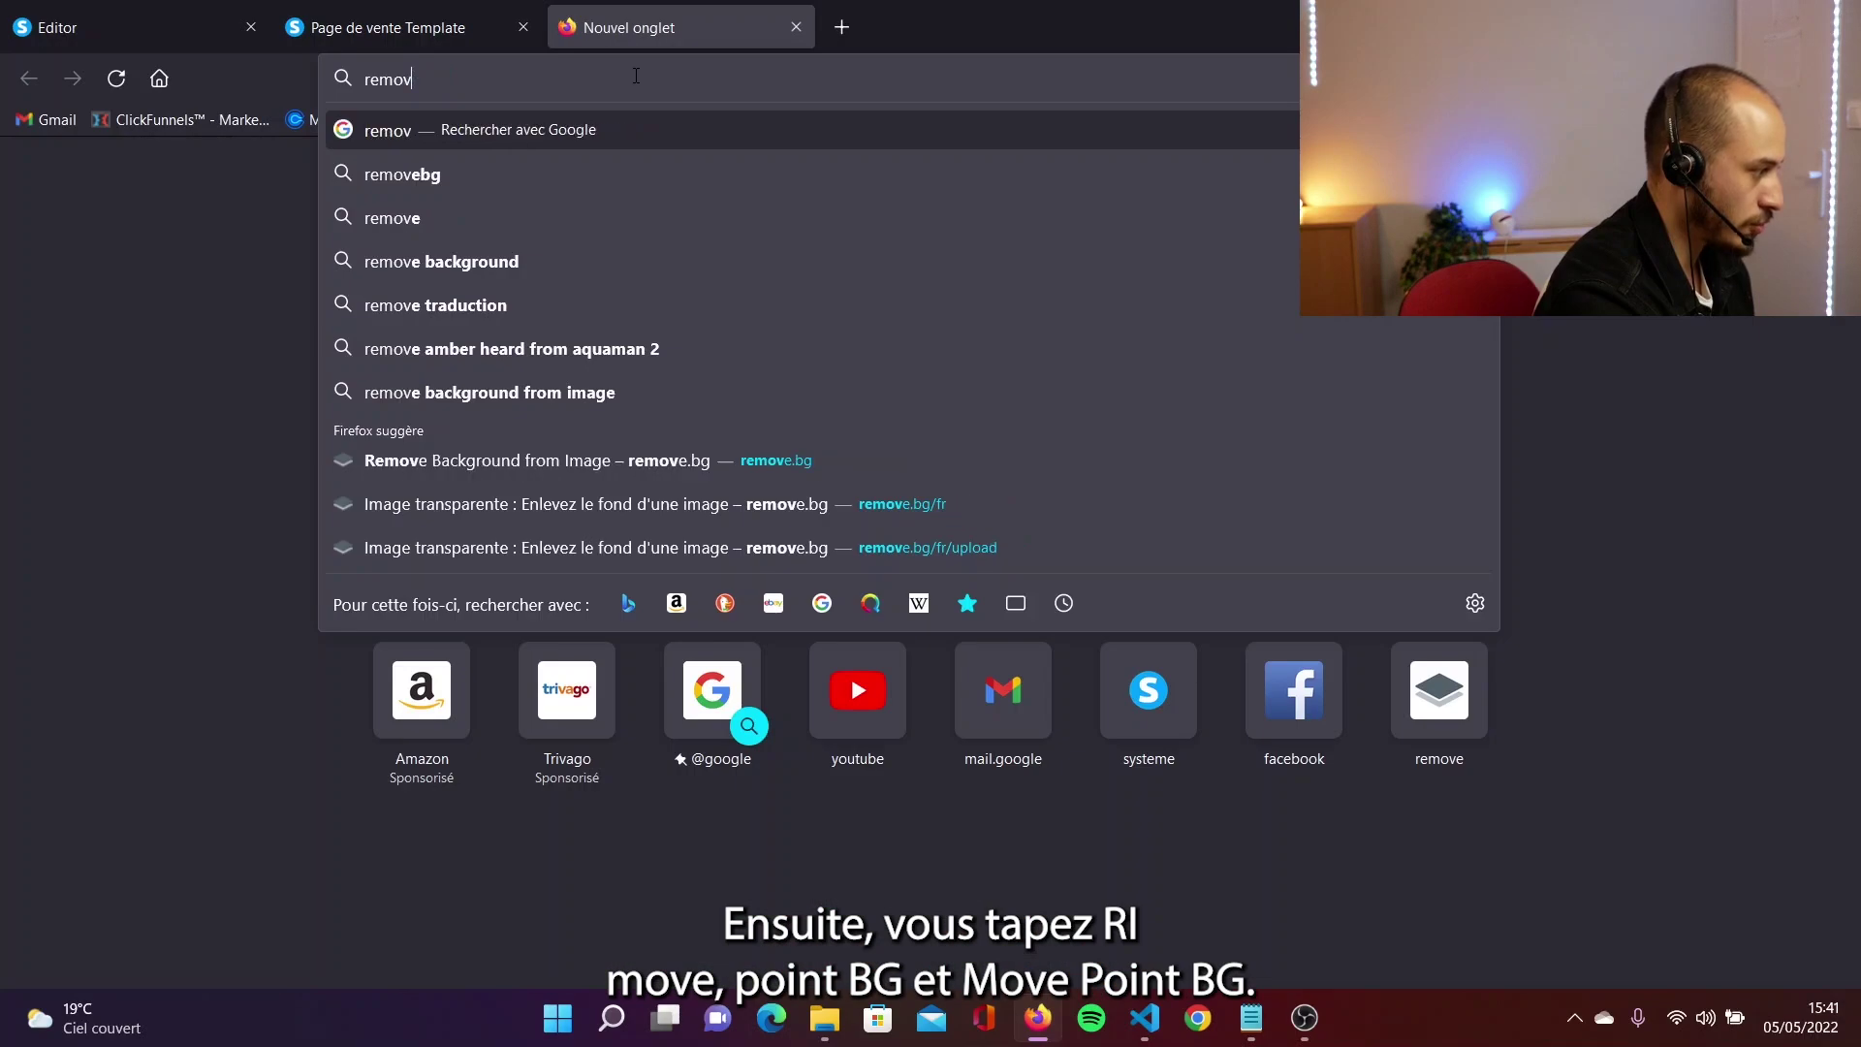
pyautogui.write('e.bg')
pyautogui.press('Return')
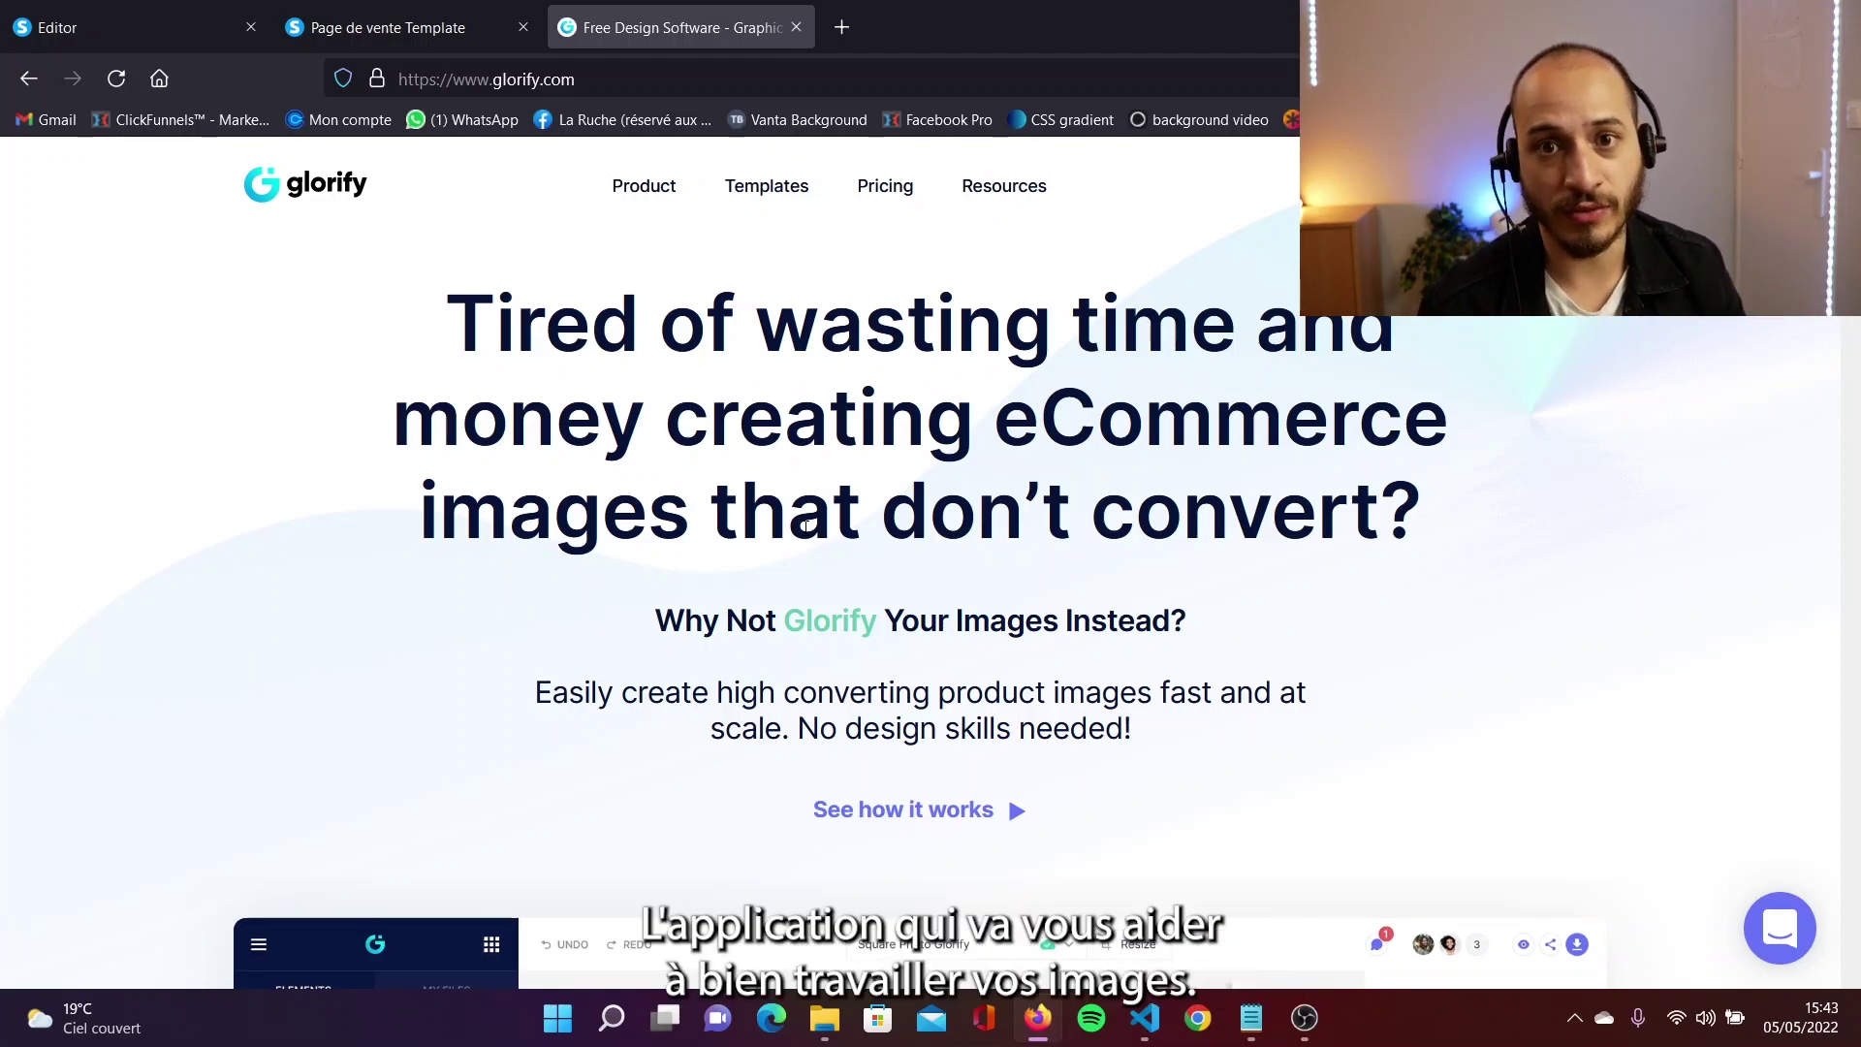
# Close the Glorify page and review the preview's numbered columns, framed image and "Qui suis-je ?" section.
pyautogui.hotkey('ctrl', 'w')
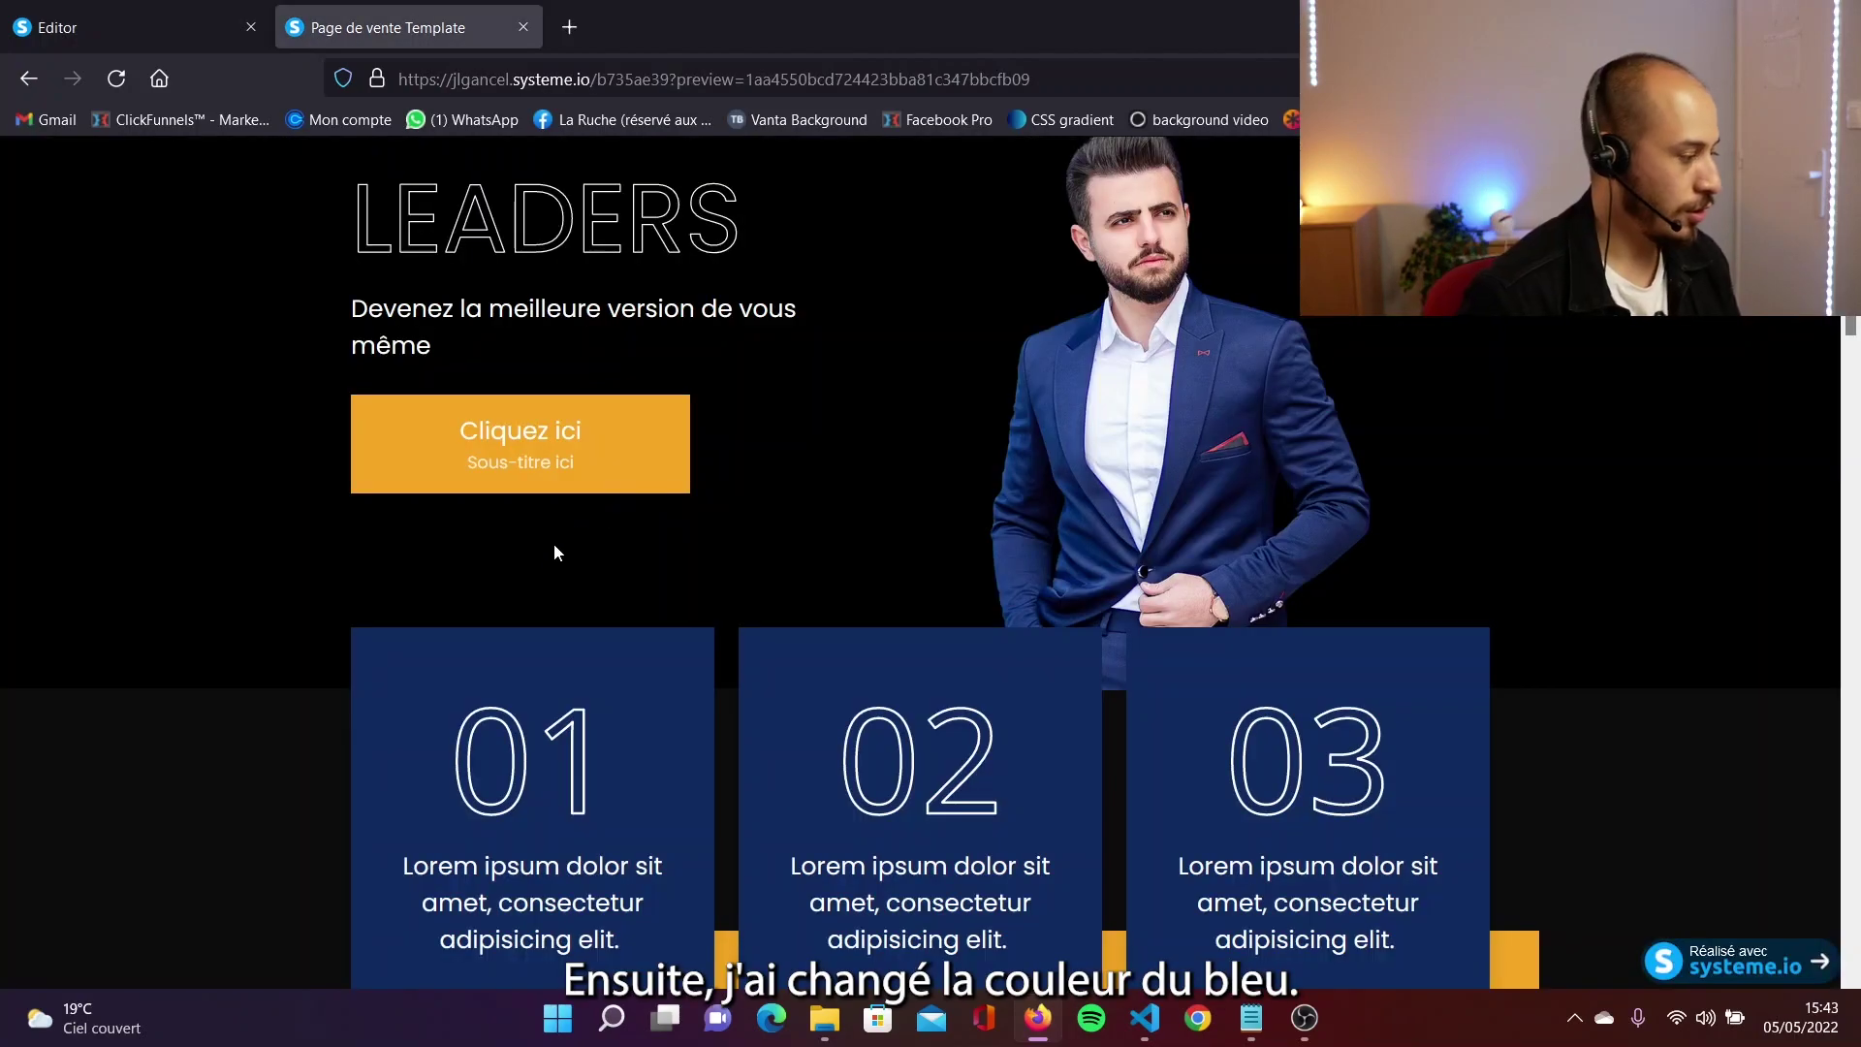
pyautogui.scroll(-1, 582, 553)
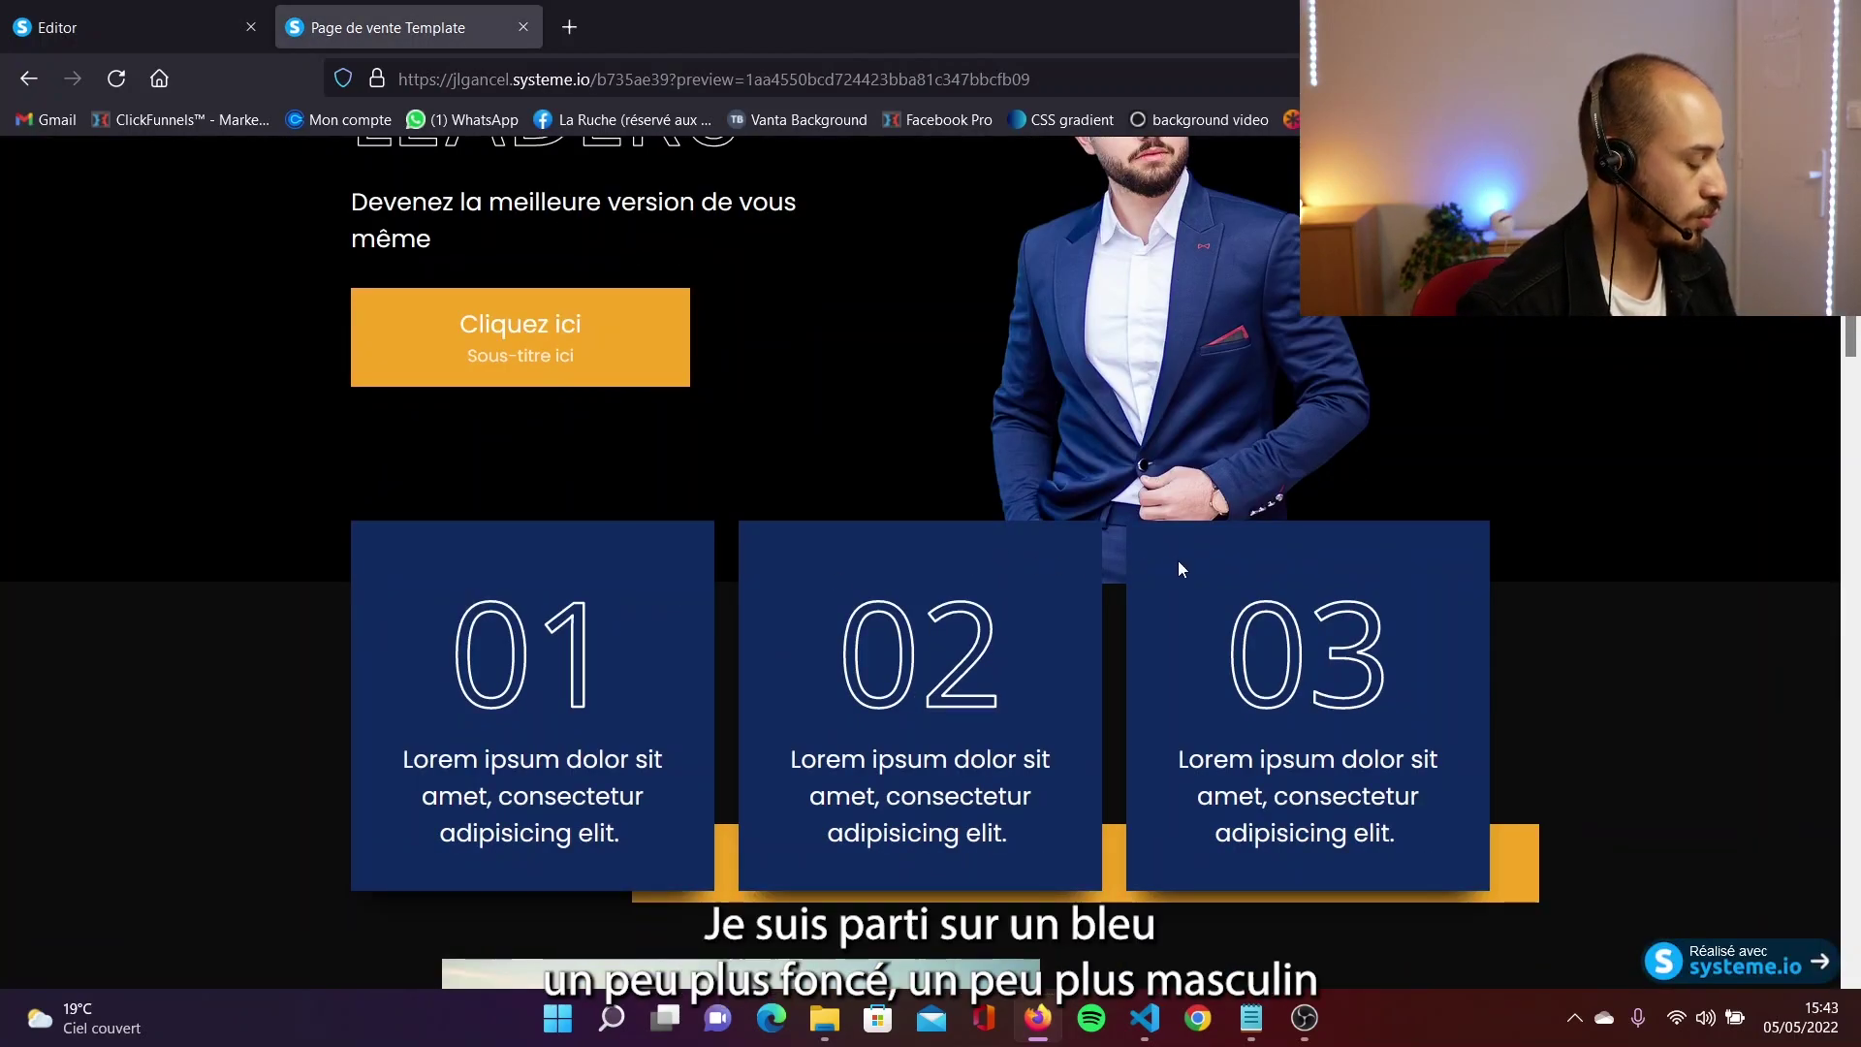
pyautogui.scroll(-7, 1178, 561)
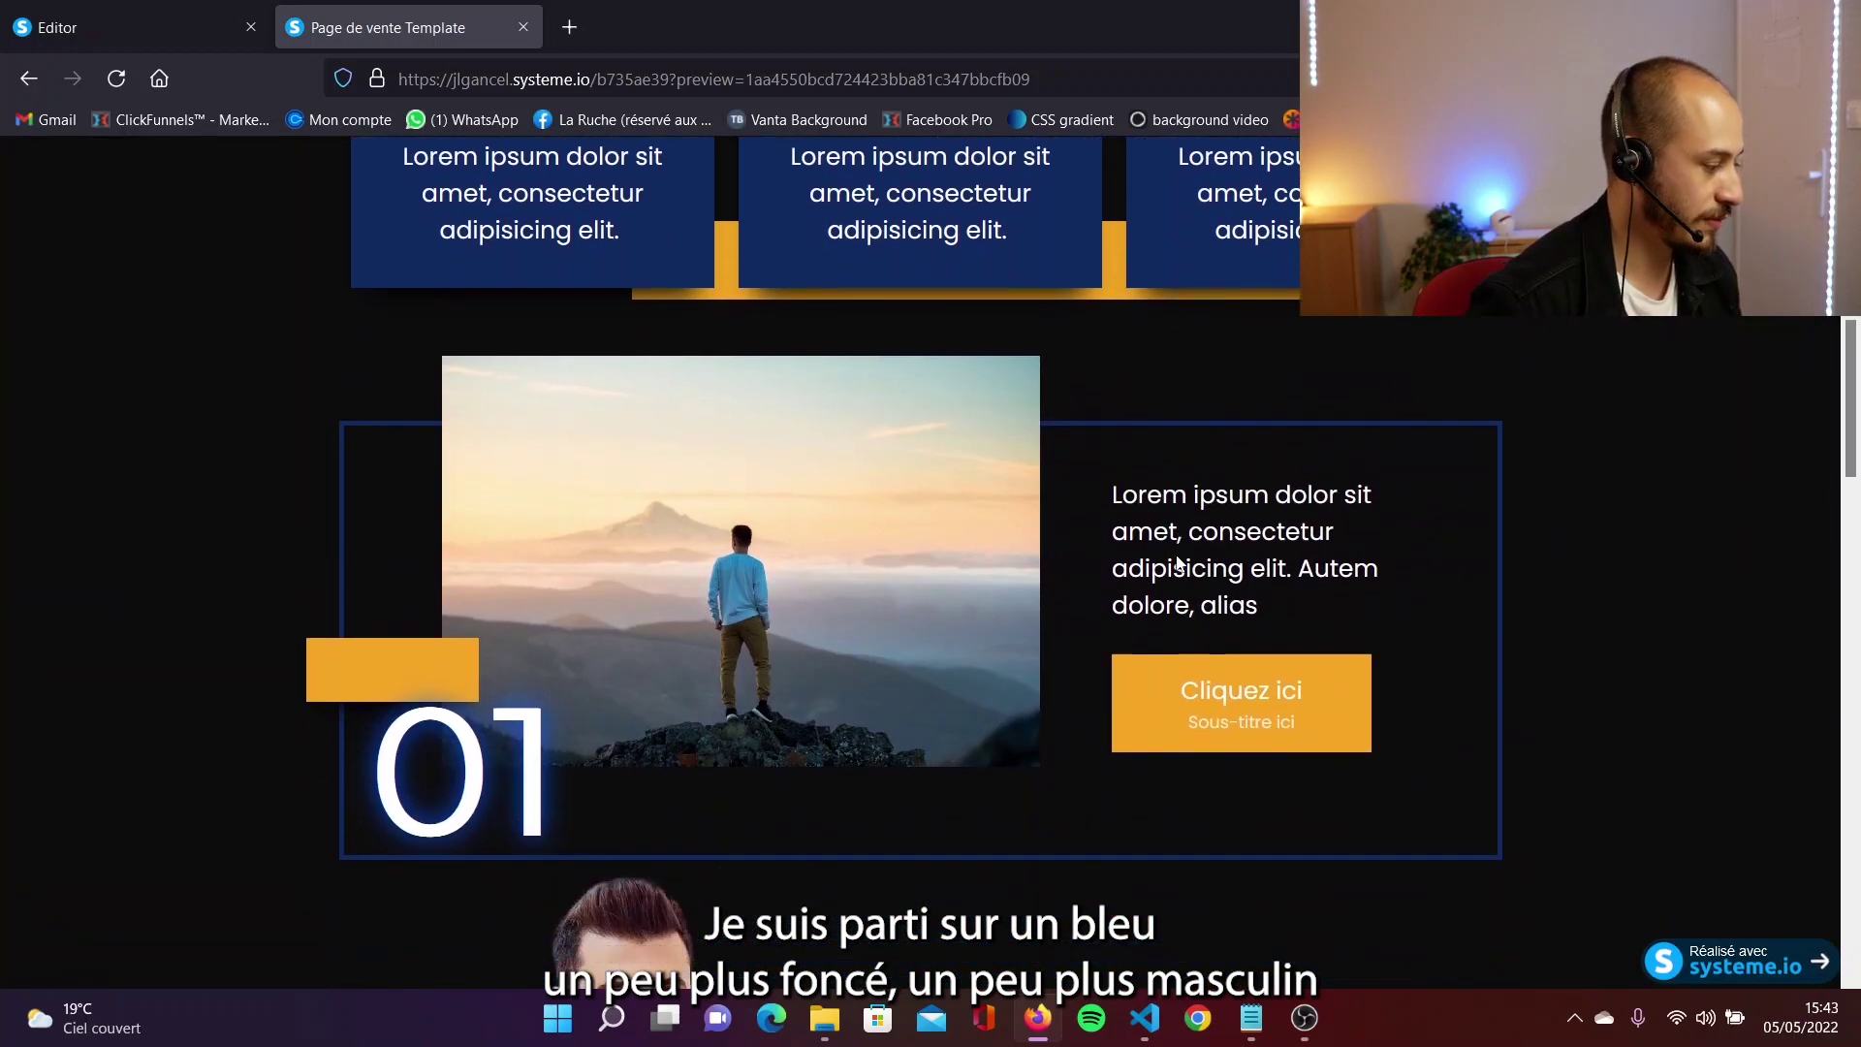
pyautogui.scroll(-3, 1142, 620)
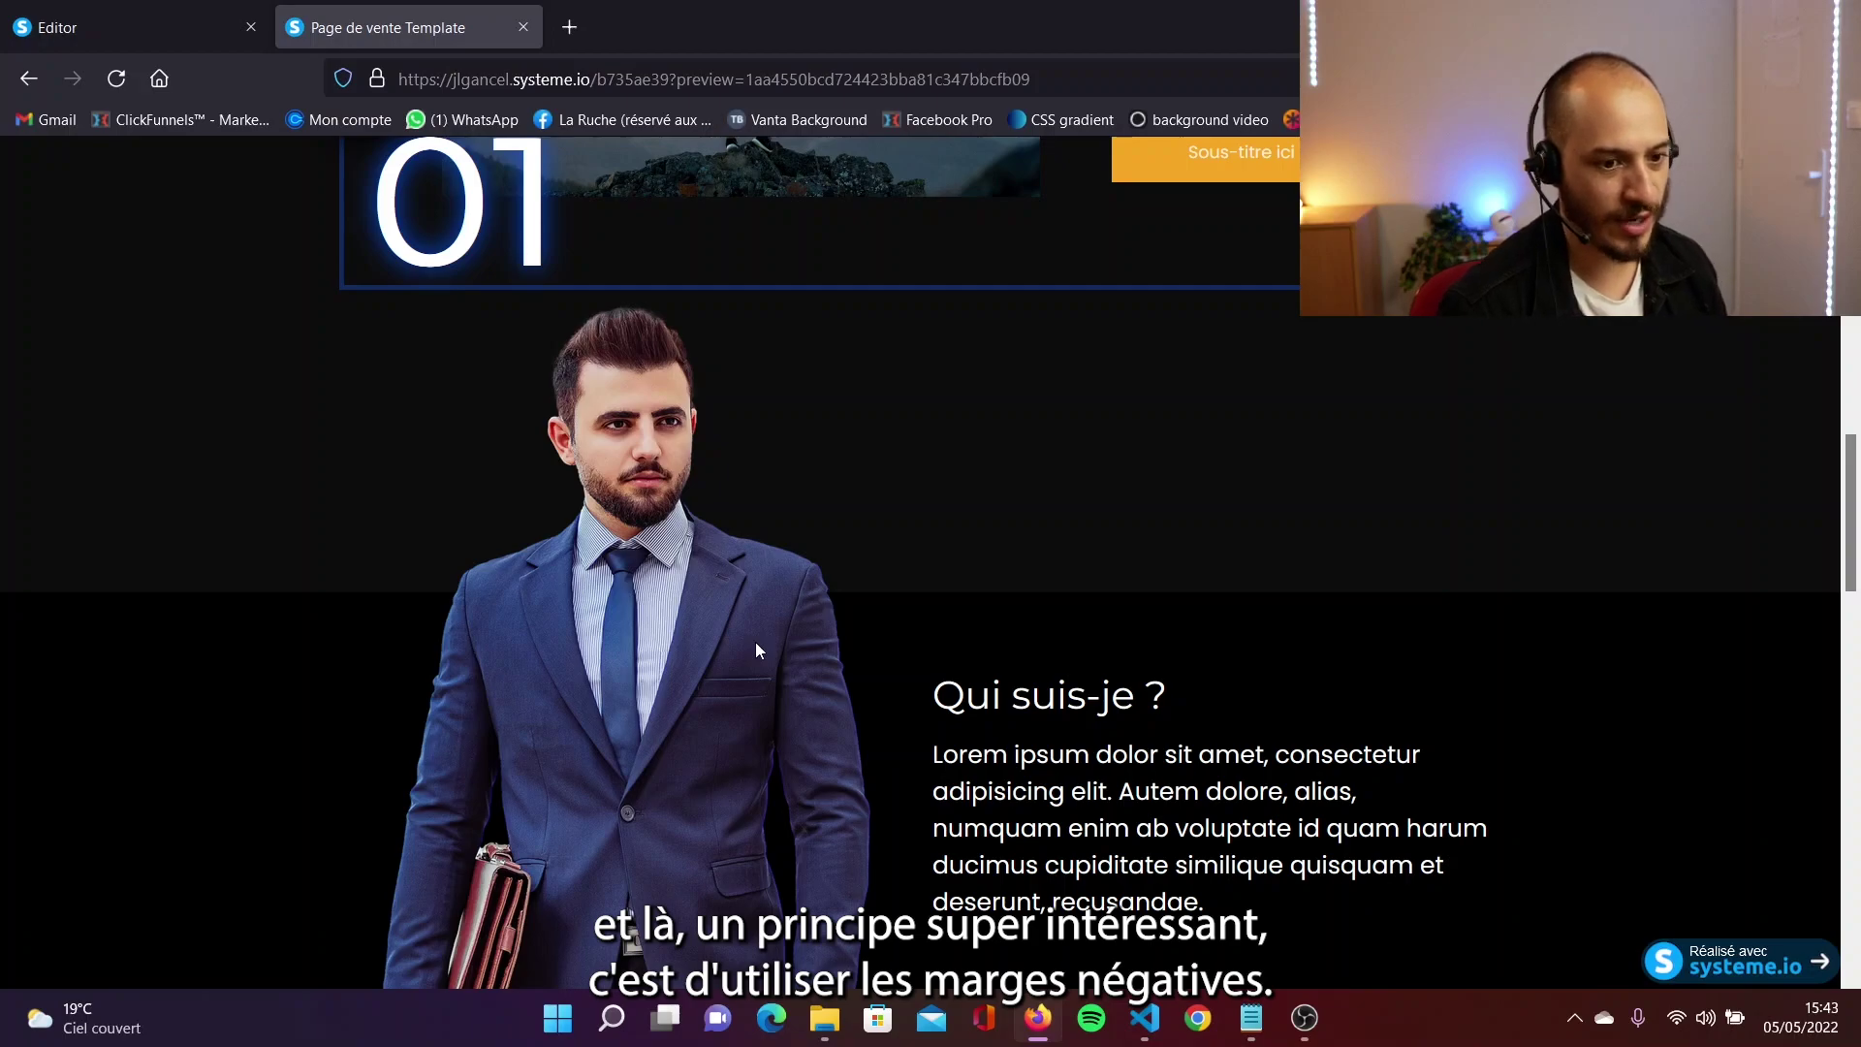
pyautogui.scroll(-1, 757, 648)
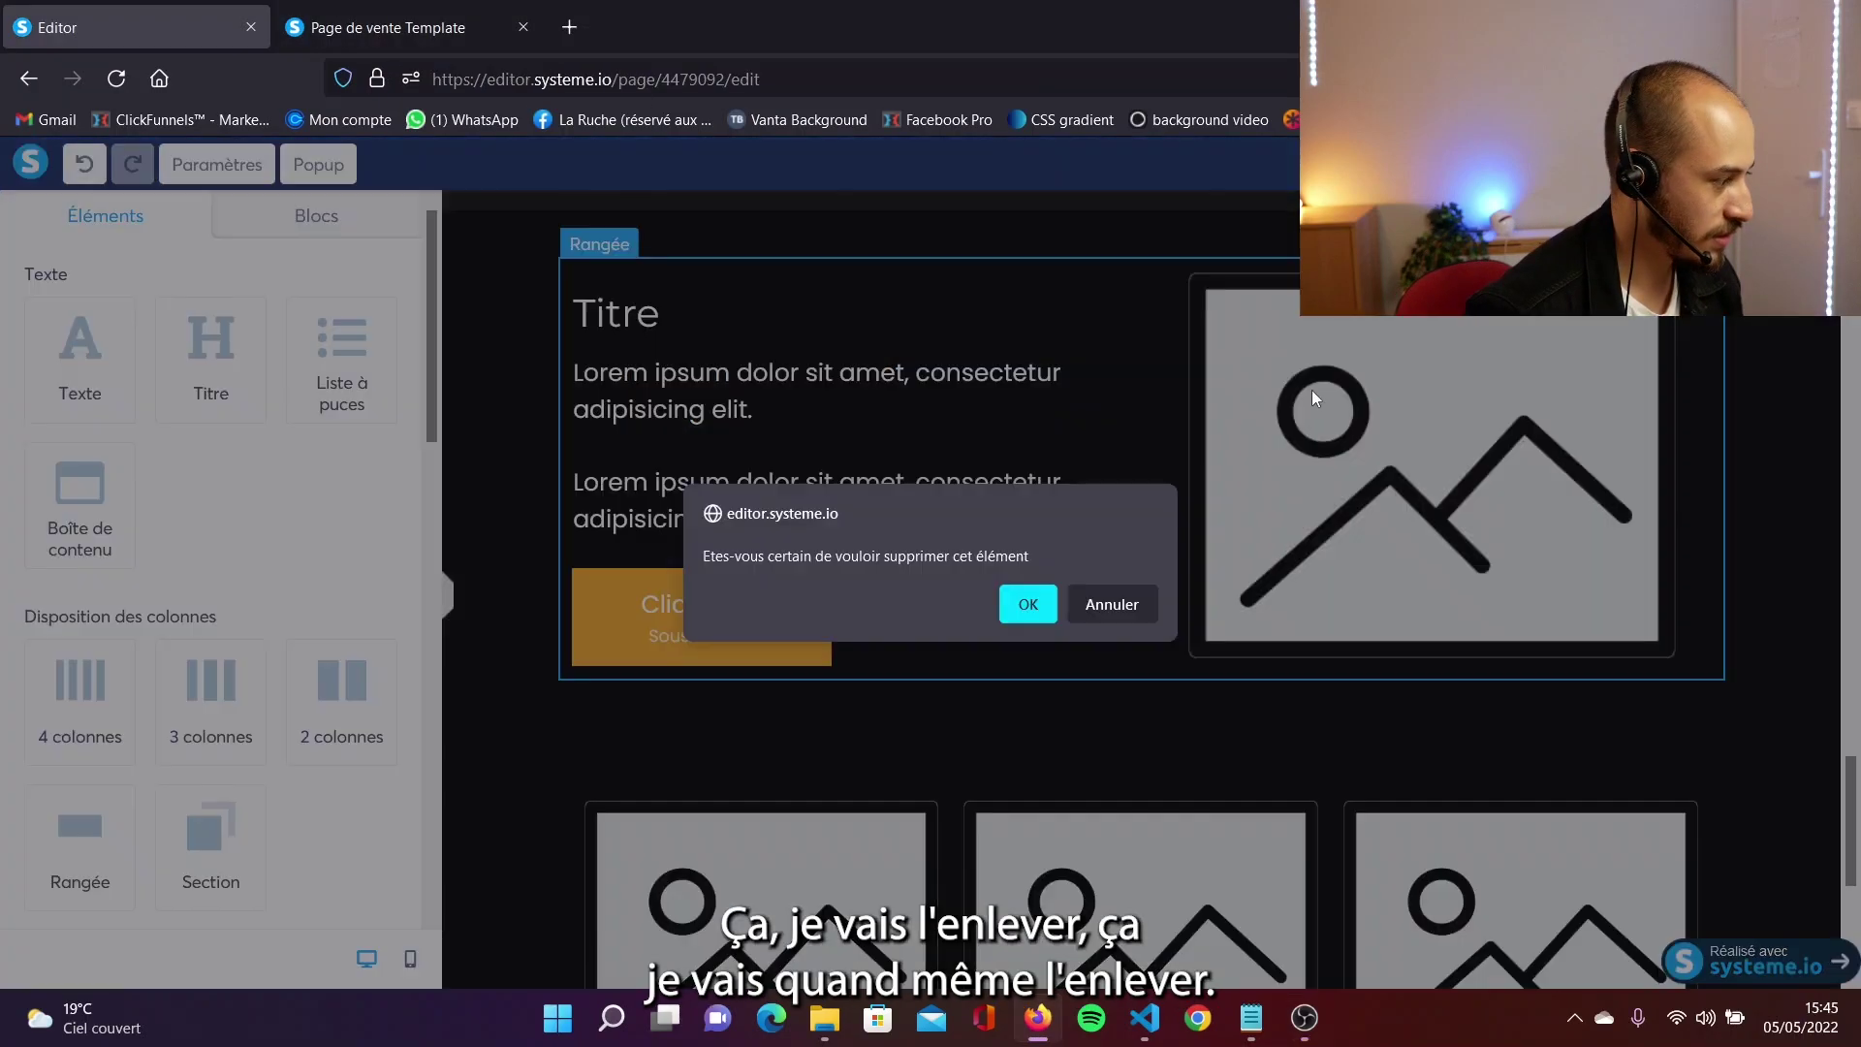
# Delete the row with title, text and image, and apply the video block's dark blue background to the three-image row.
pyautogui.click(1026, 601)
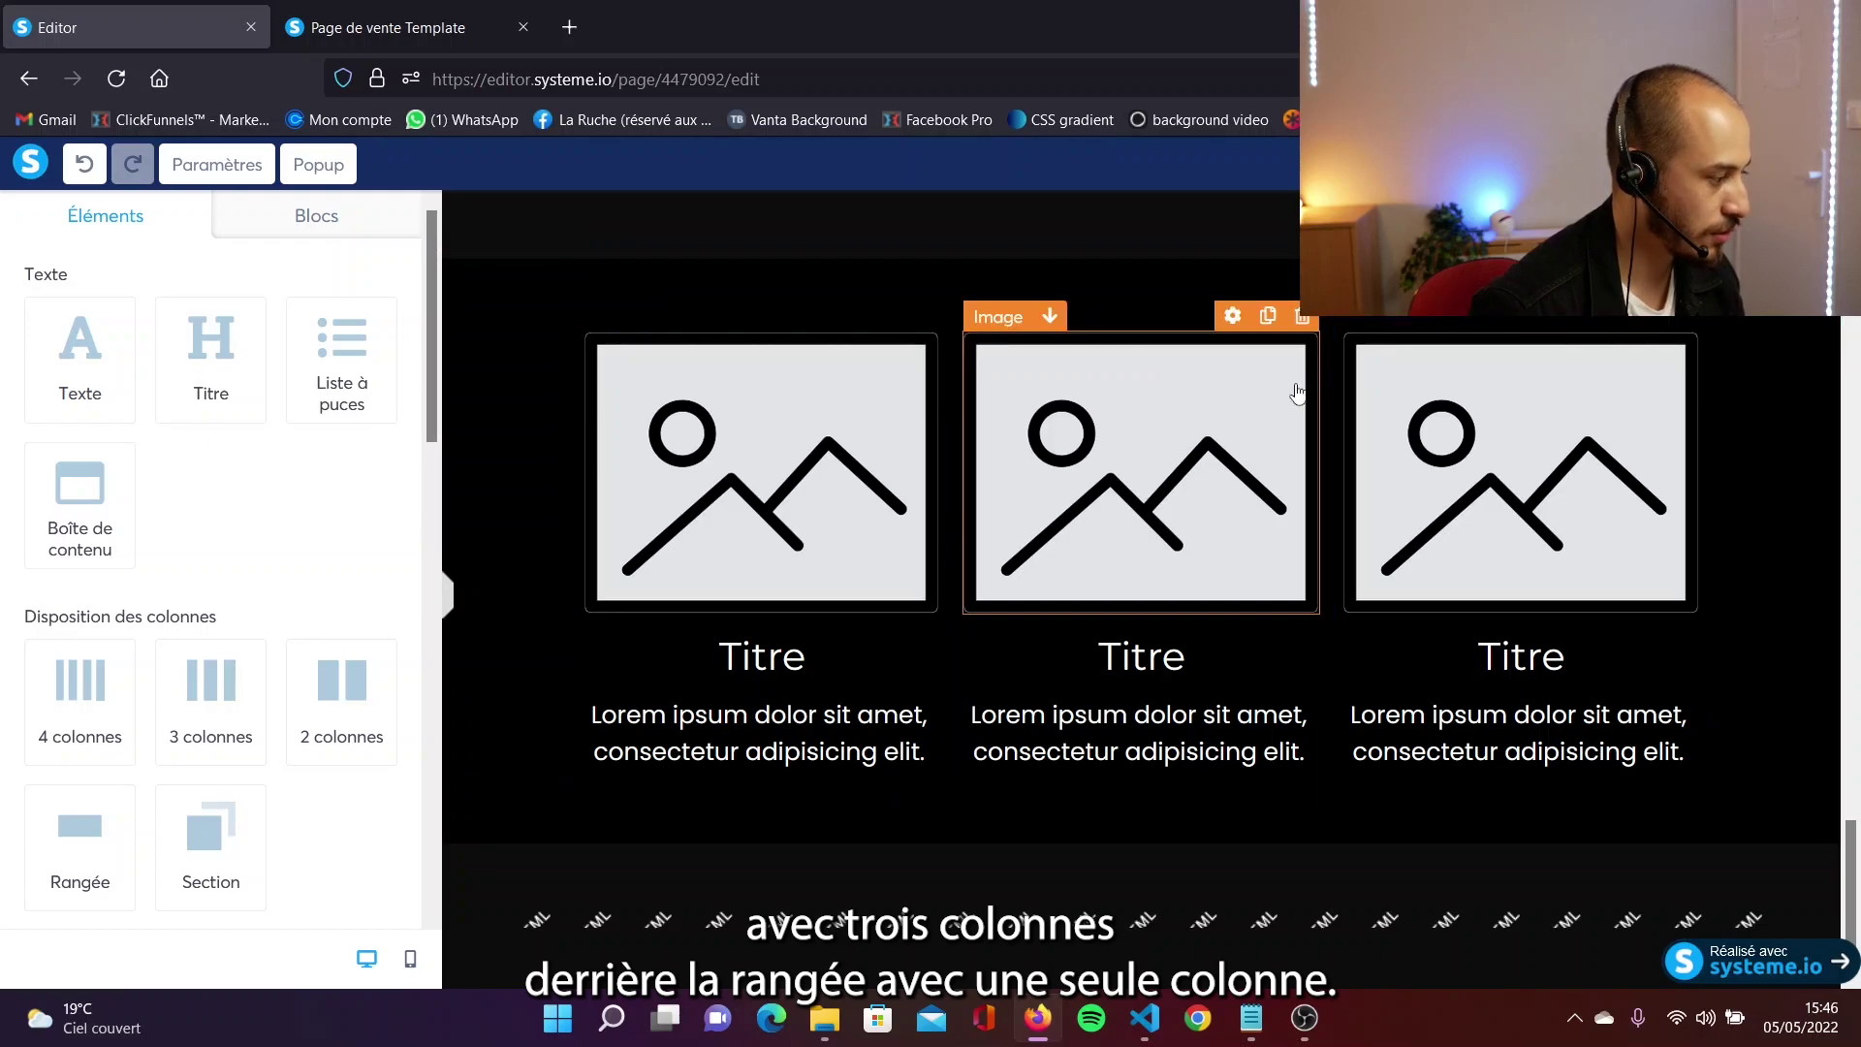
pyautogui.scroll(10, 1333, 485)
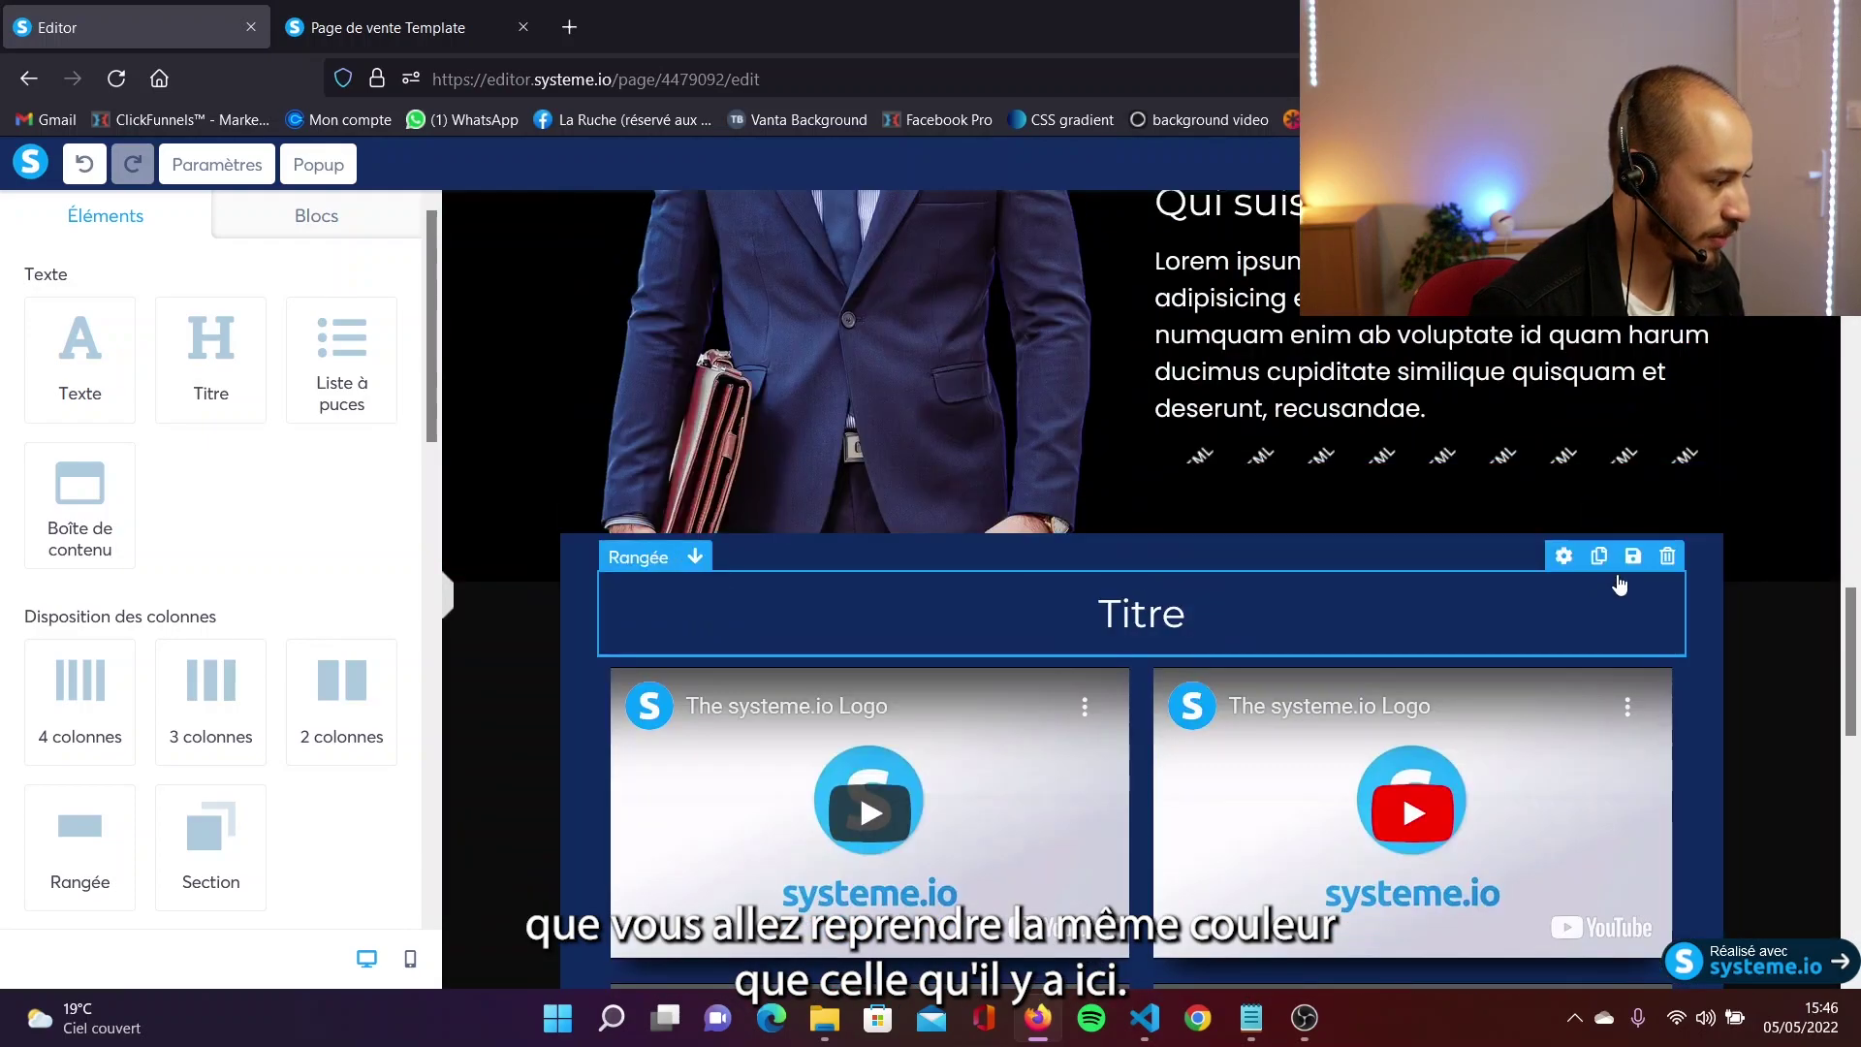
pyautogui.click(1601, 520)
pyautogui.scroll(-3, 878, 560)
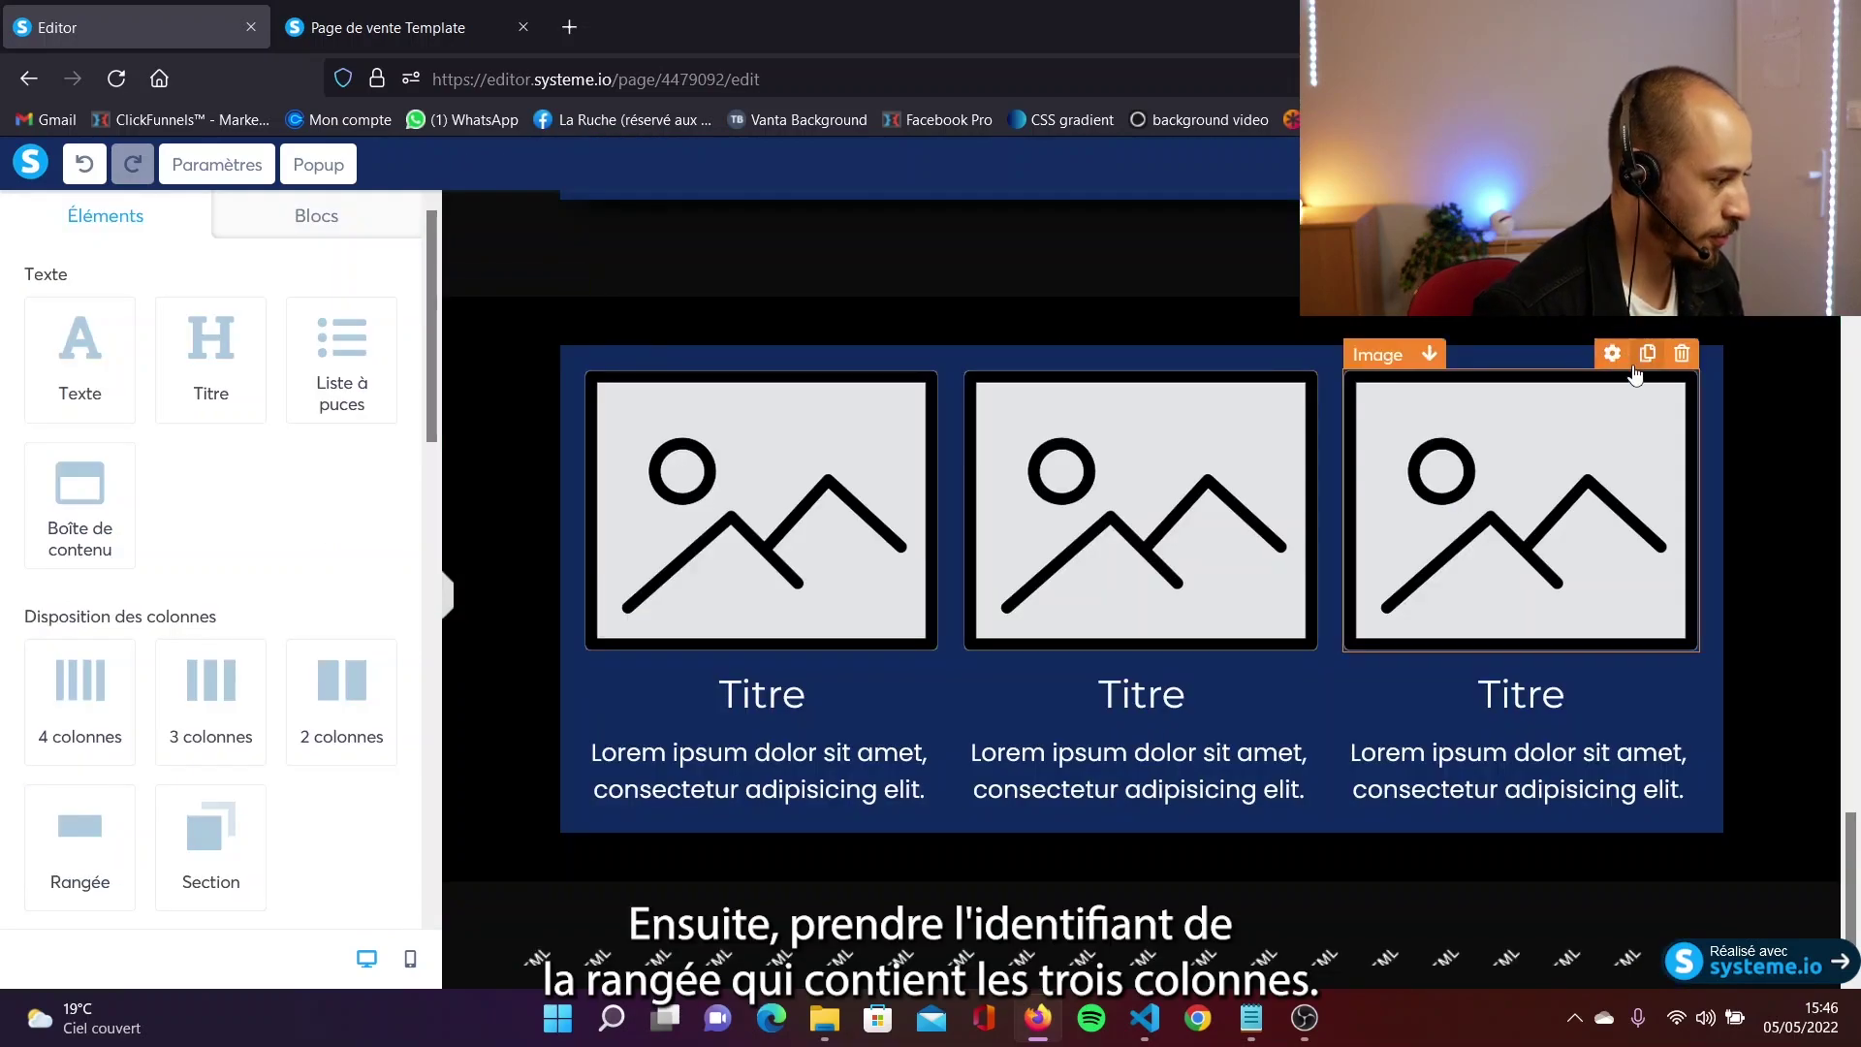
# Add a #row-be773456 [size="4"] rule with background-color: black to the HTML code, below the .react-player rule.
pyautogui.moveTo(1653, 374)
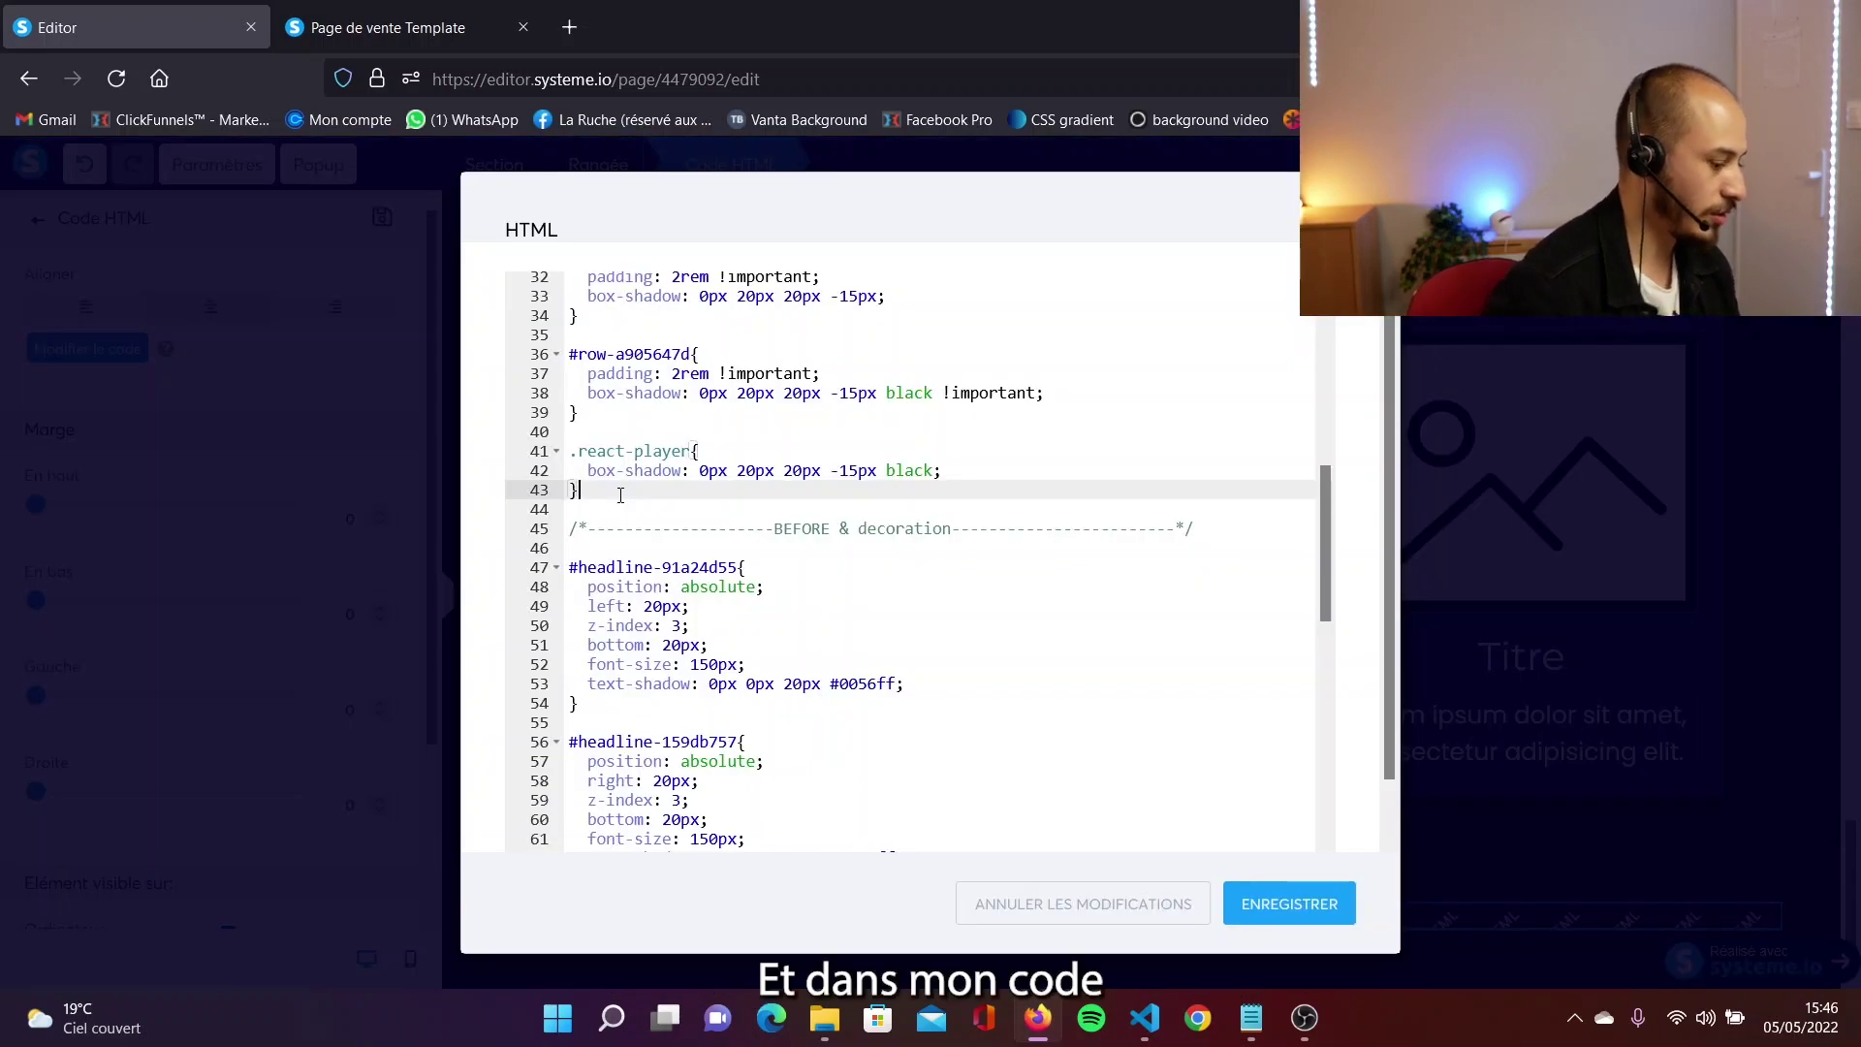
pyautogui.press('Return')
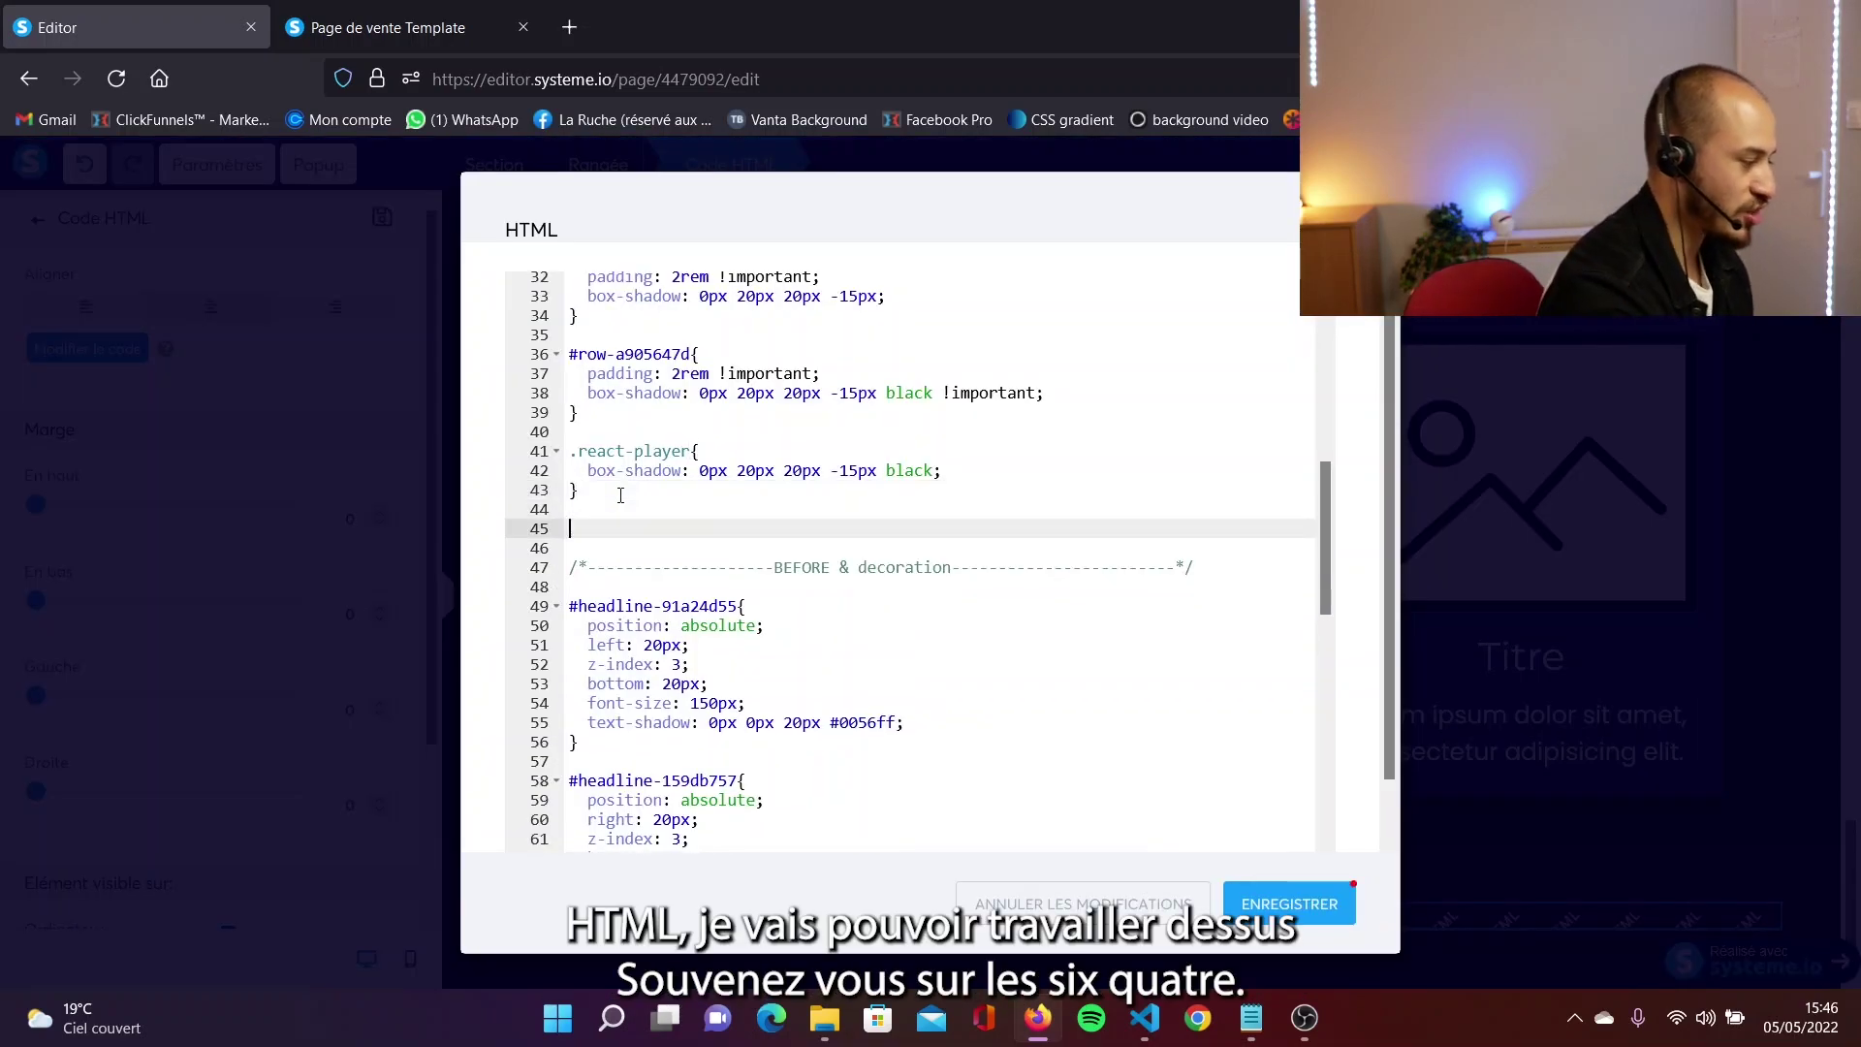
pyautogui.write('#')
pyautogui.hotkey('ctrl', 'v')
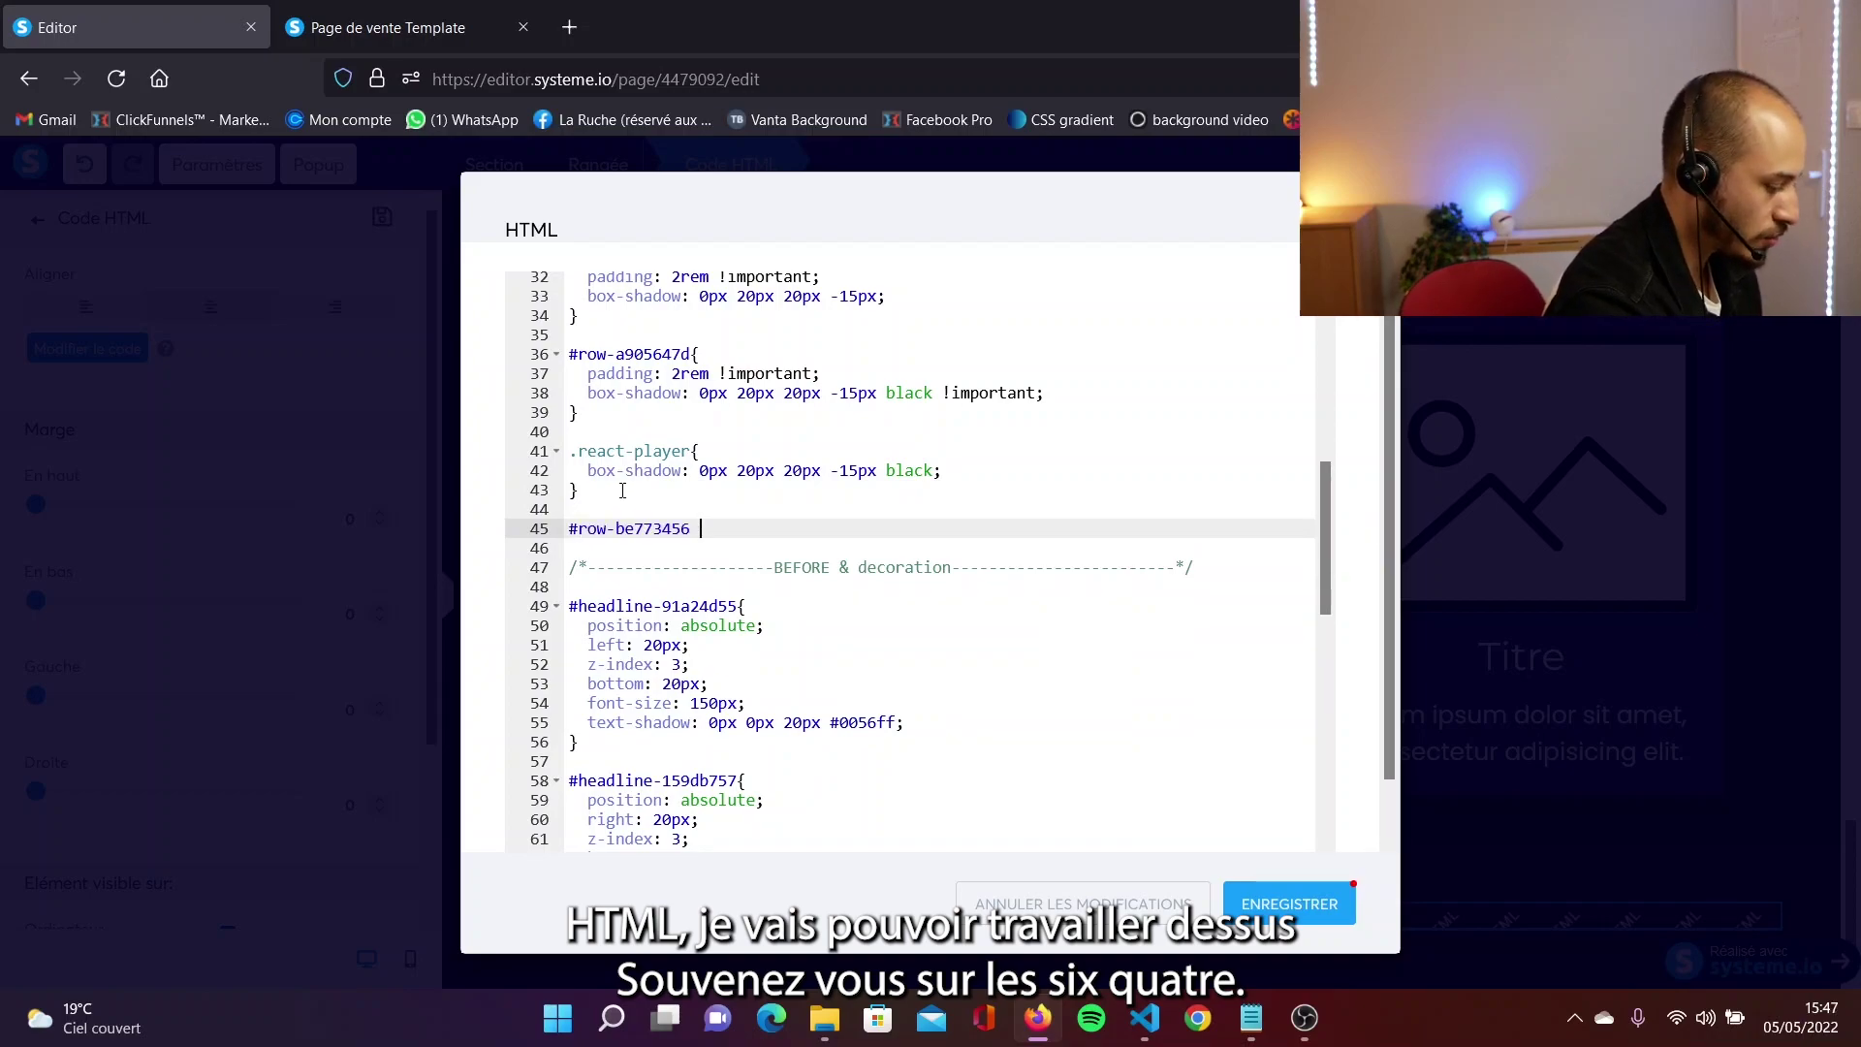
pyautogui.write('[size="4"]{')
pyautogui.press('Return')
pyautogui.write('background')
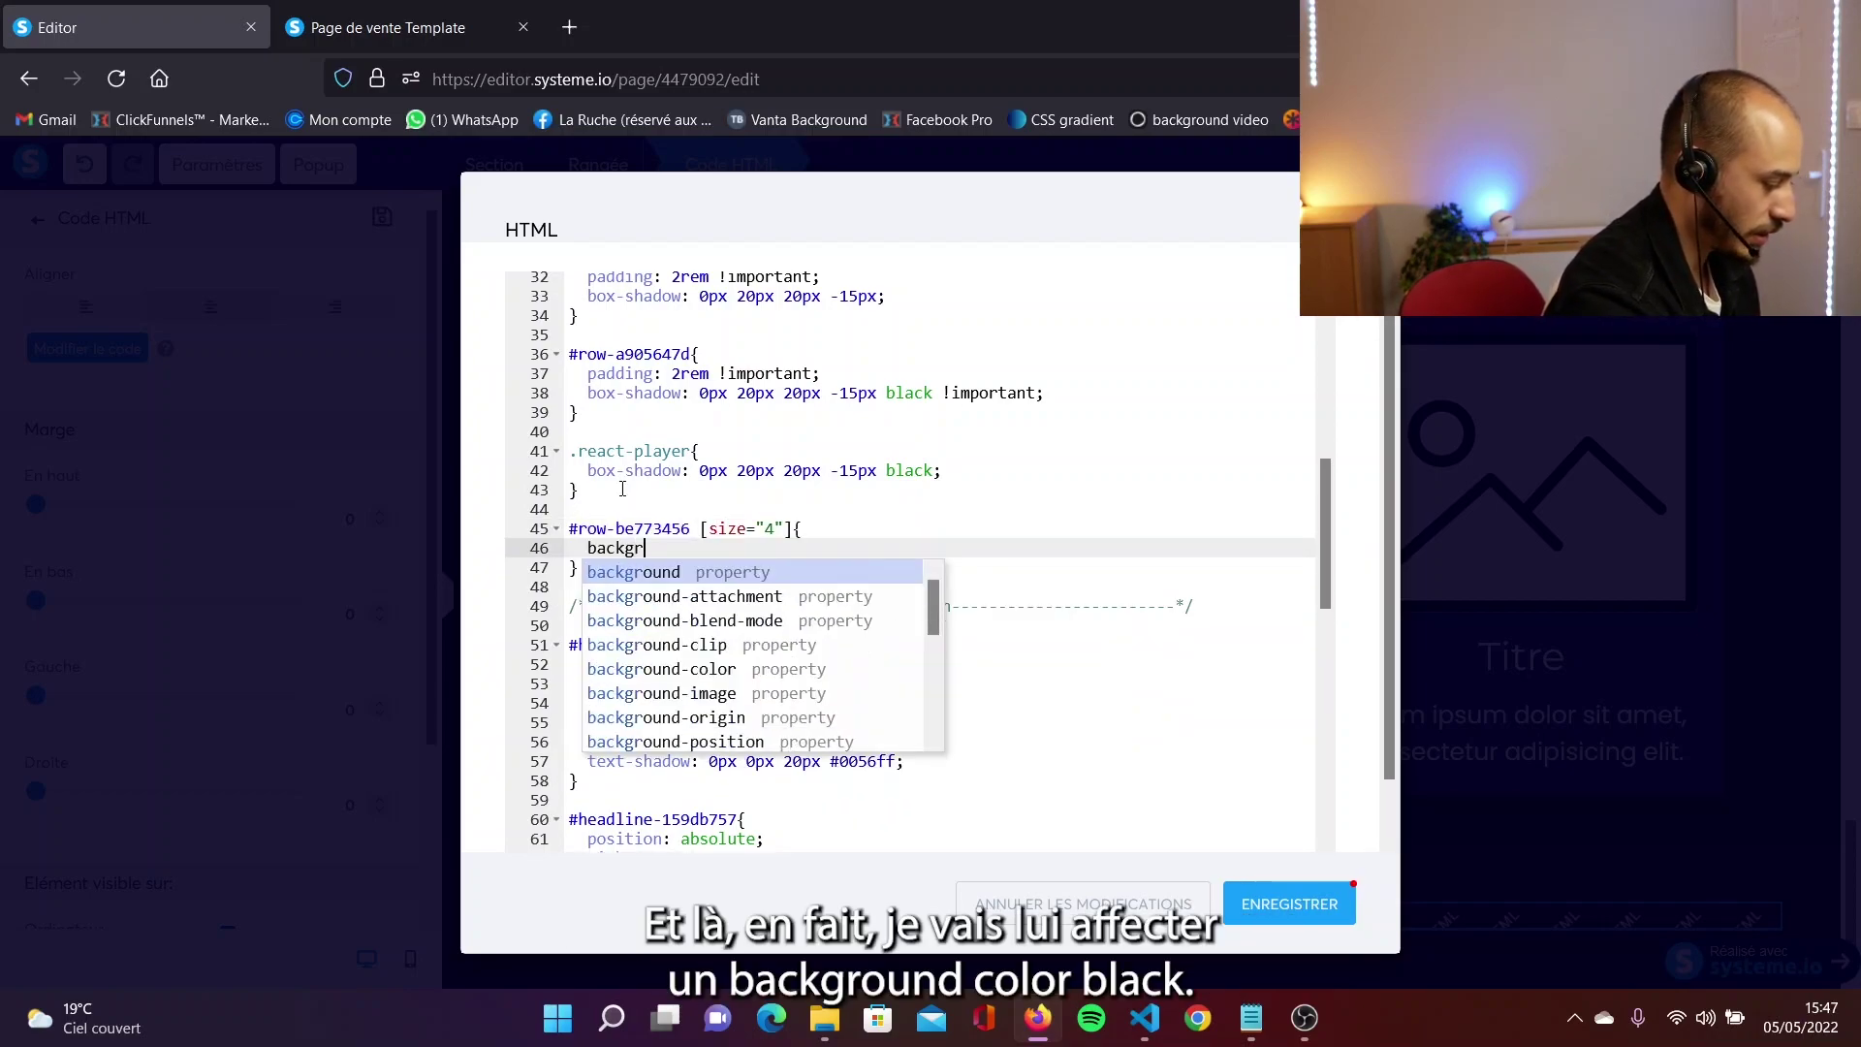
pyautogui.write('-color: black;')
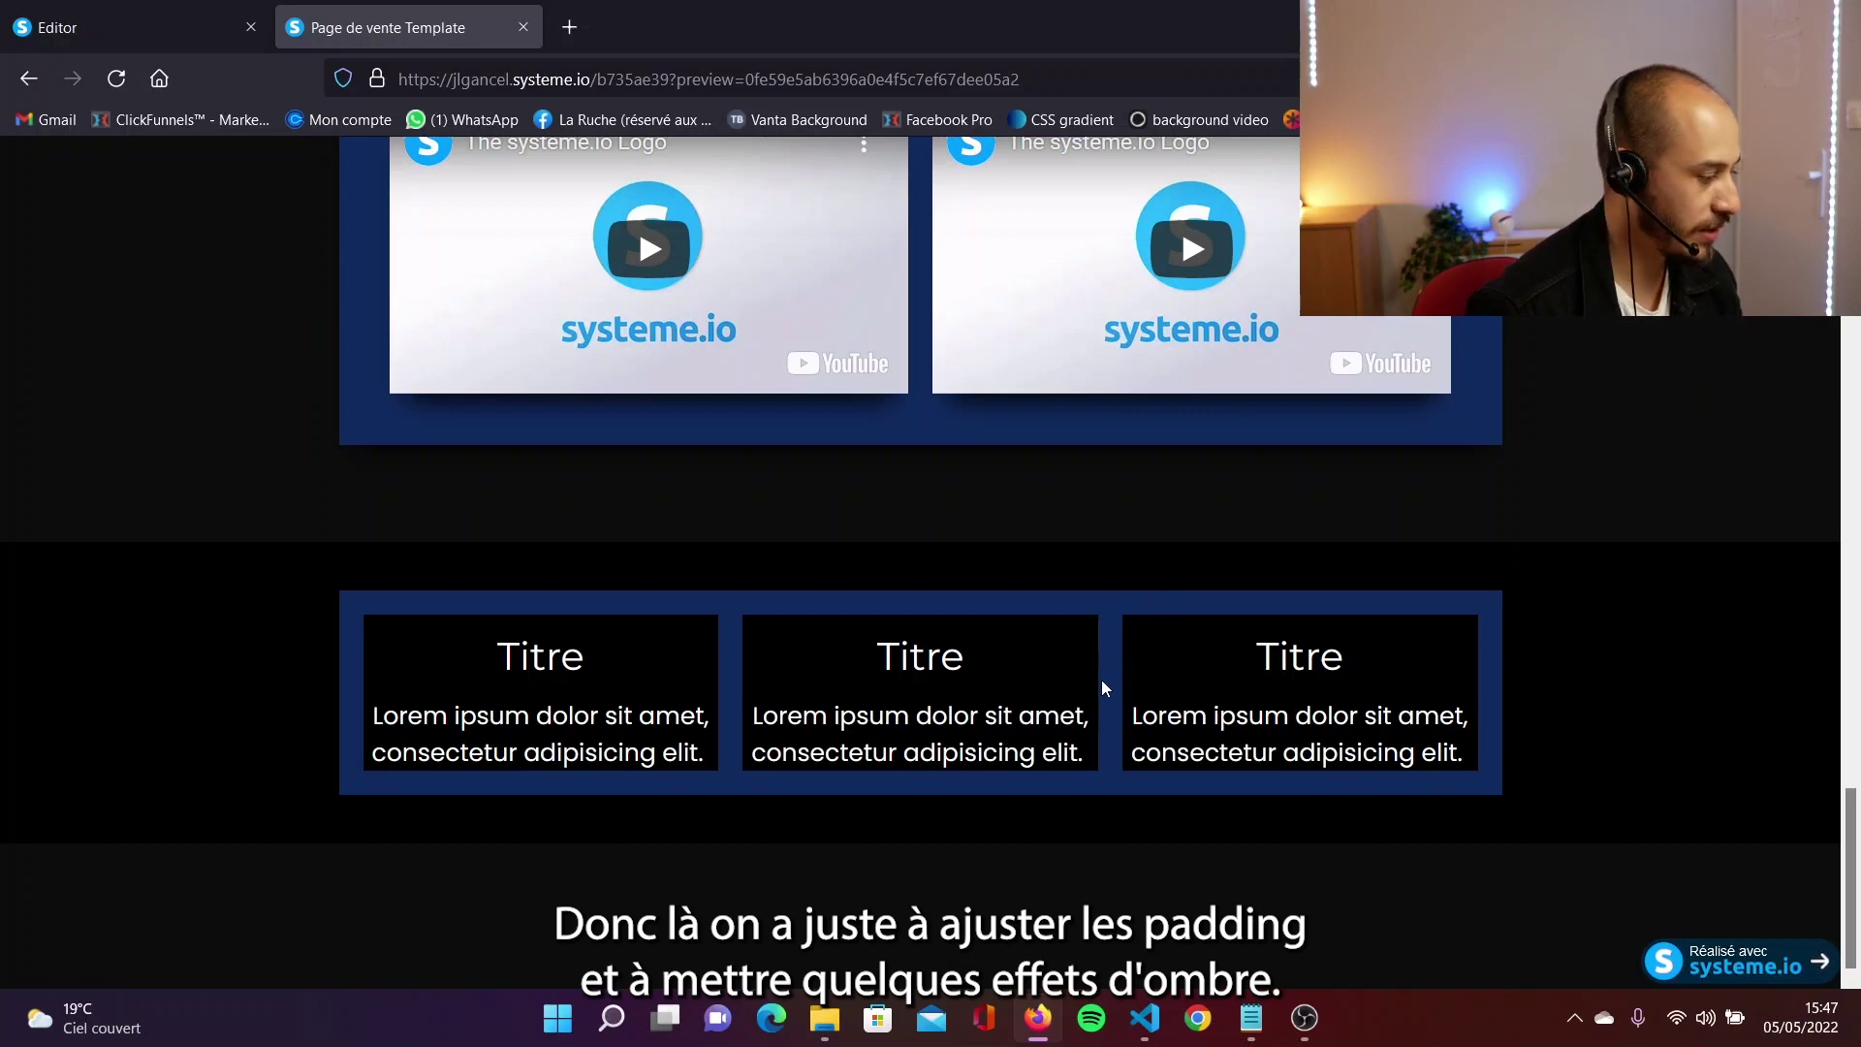
# Reopen the HTML code and add padding: 2rem !important to the #row-be773456 [size="4"] rule.
pyautogui.click(142, 5)
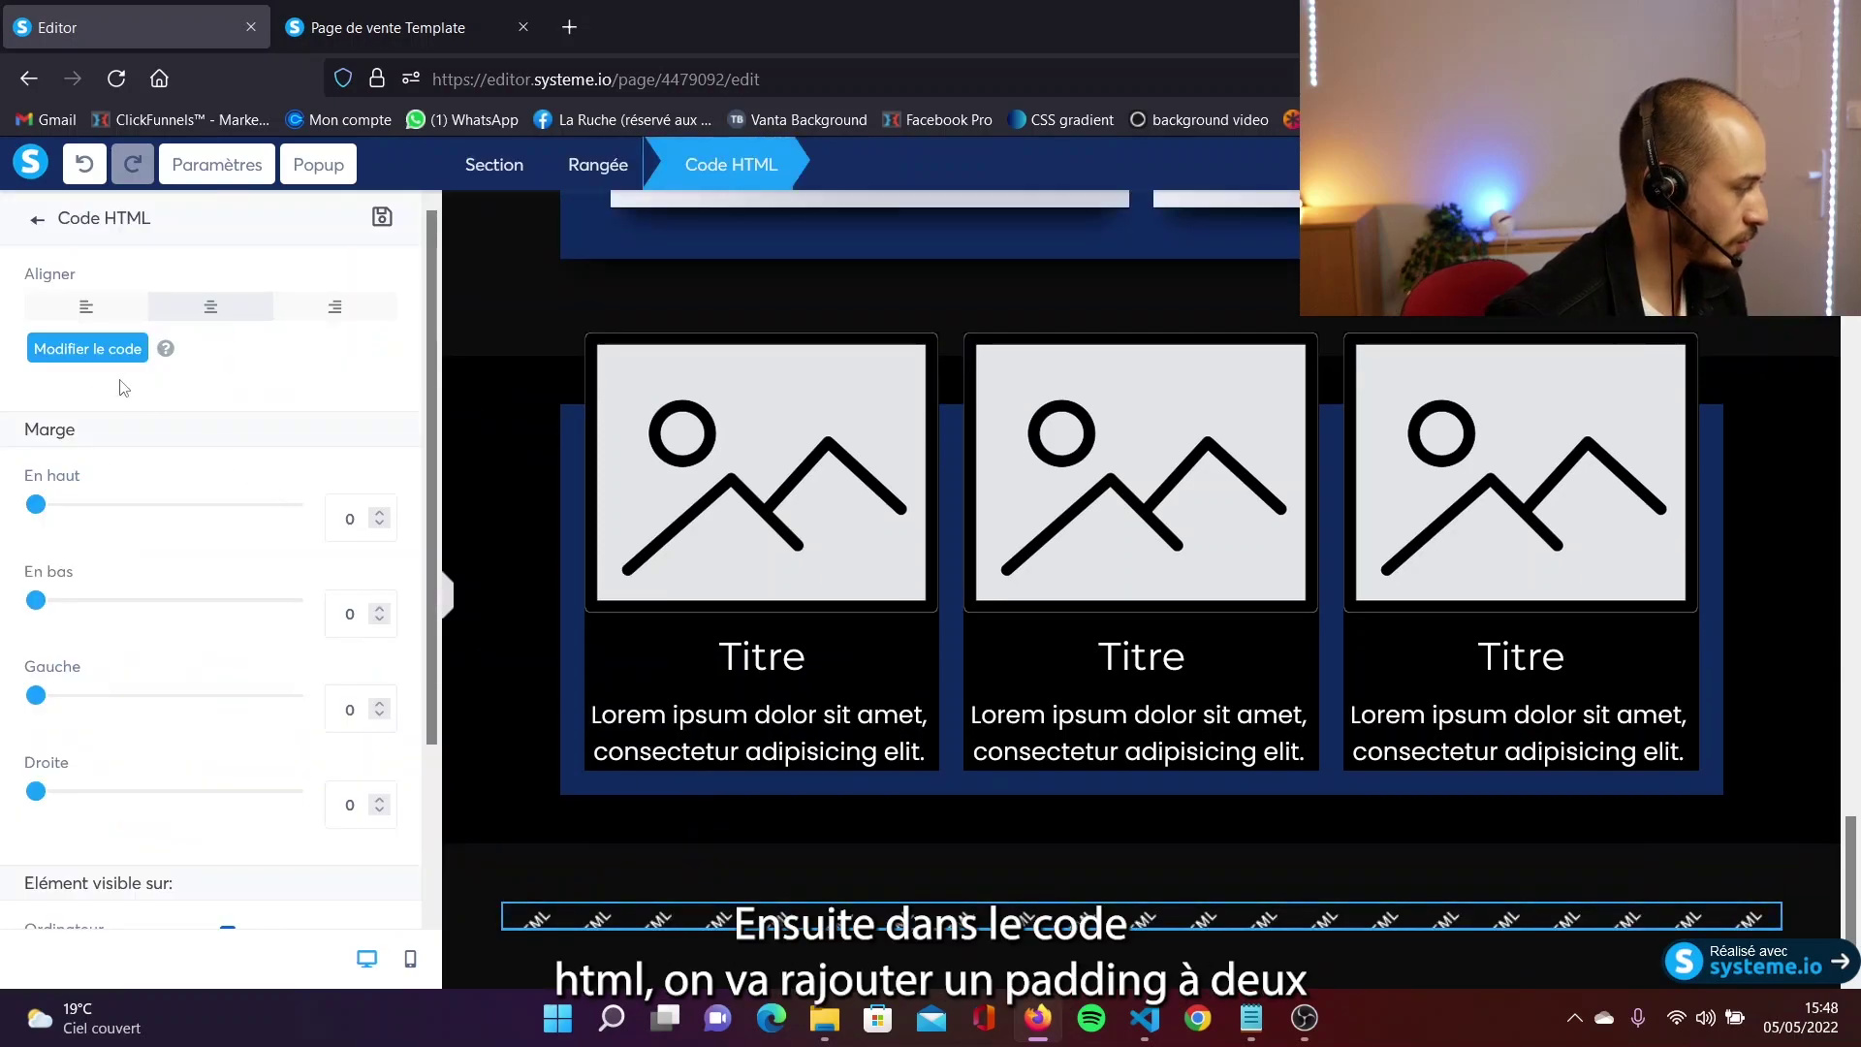
pyautogui.click(88, 347)
pyautogui.scroll(-6, 736, 522)
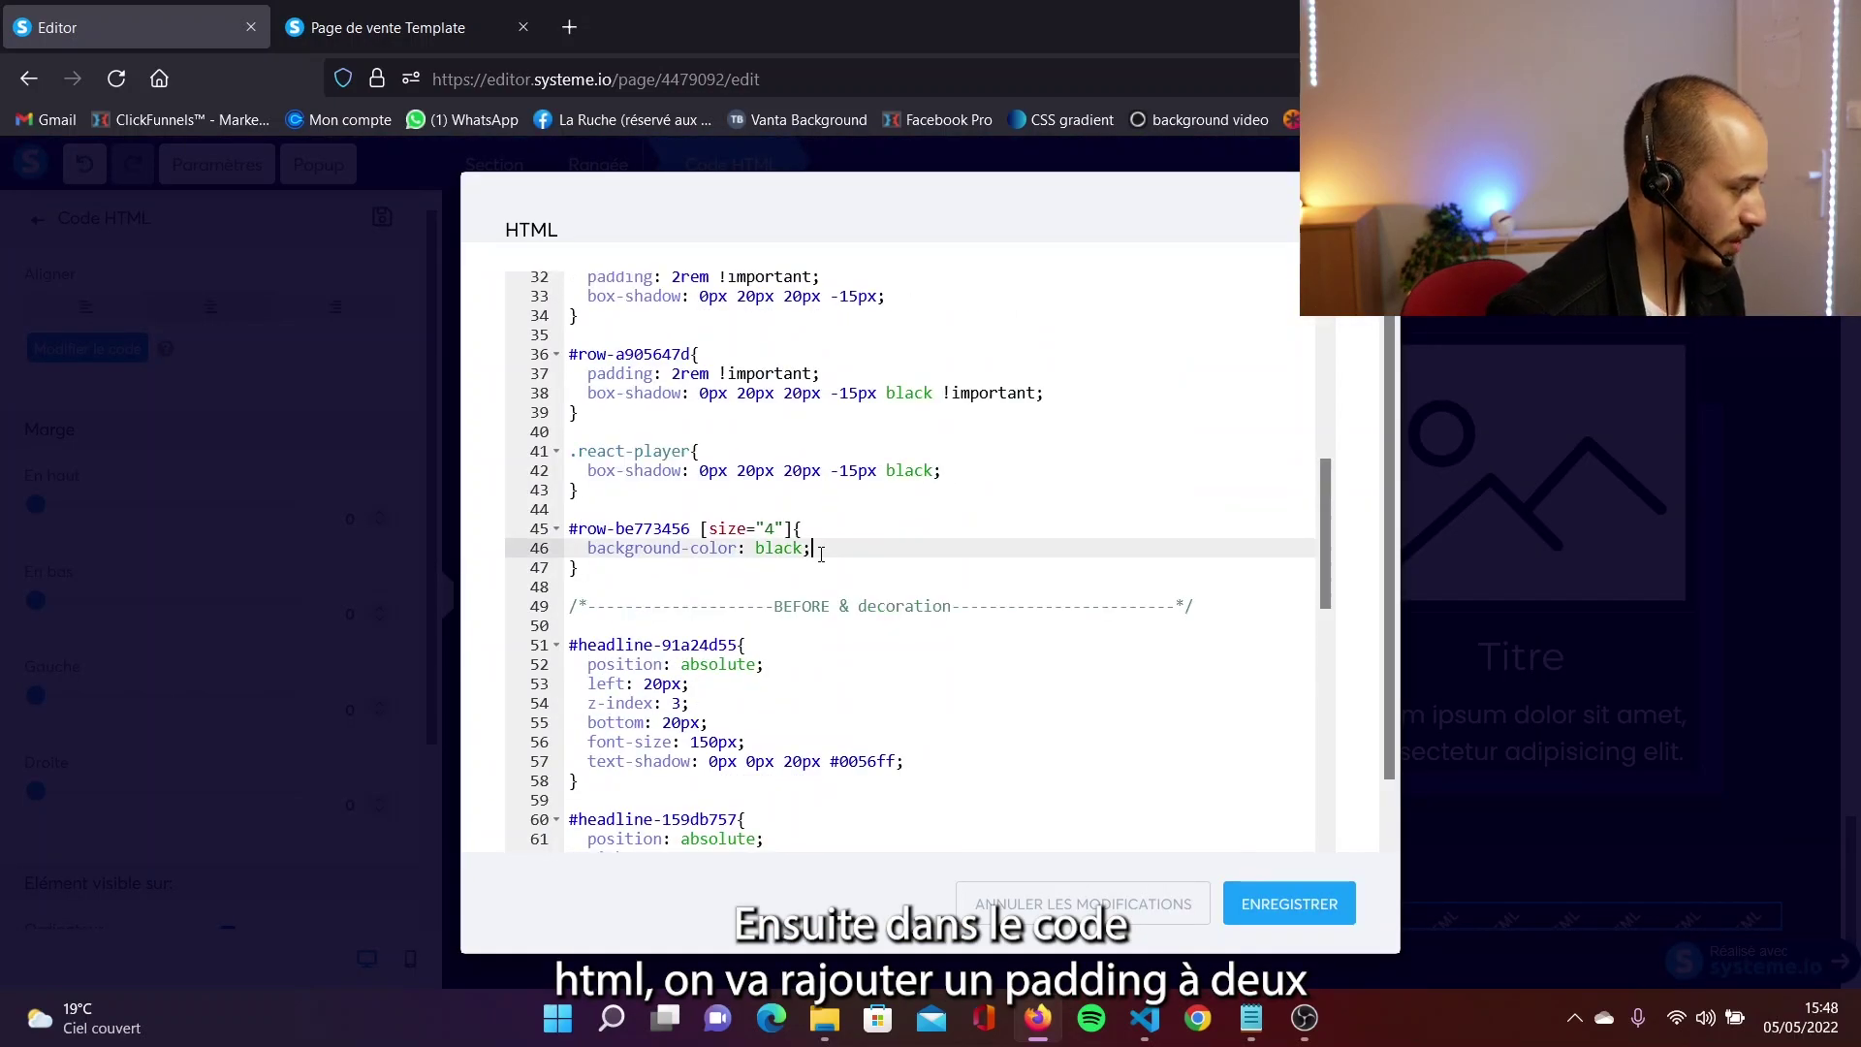
pyautogui.press('Return')
pyautogui.write('padding: 2rem !important')
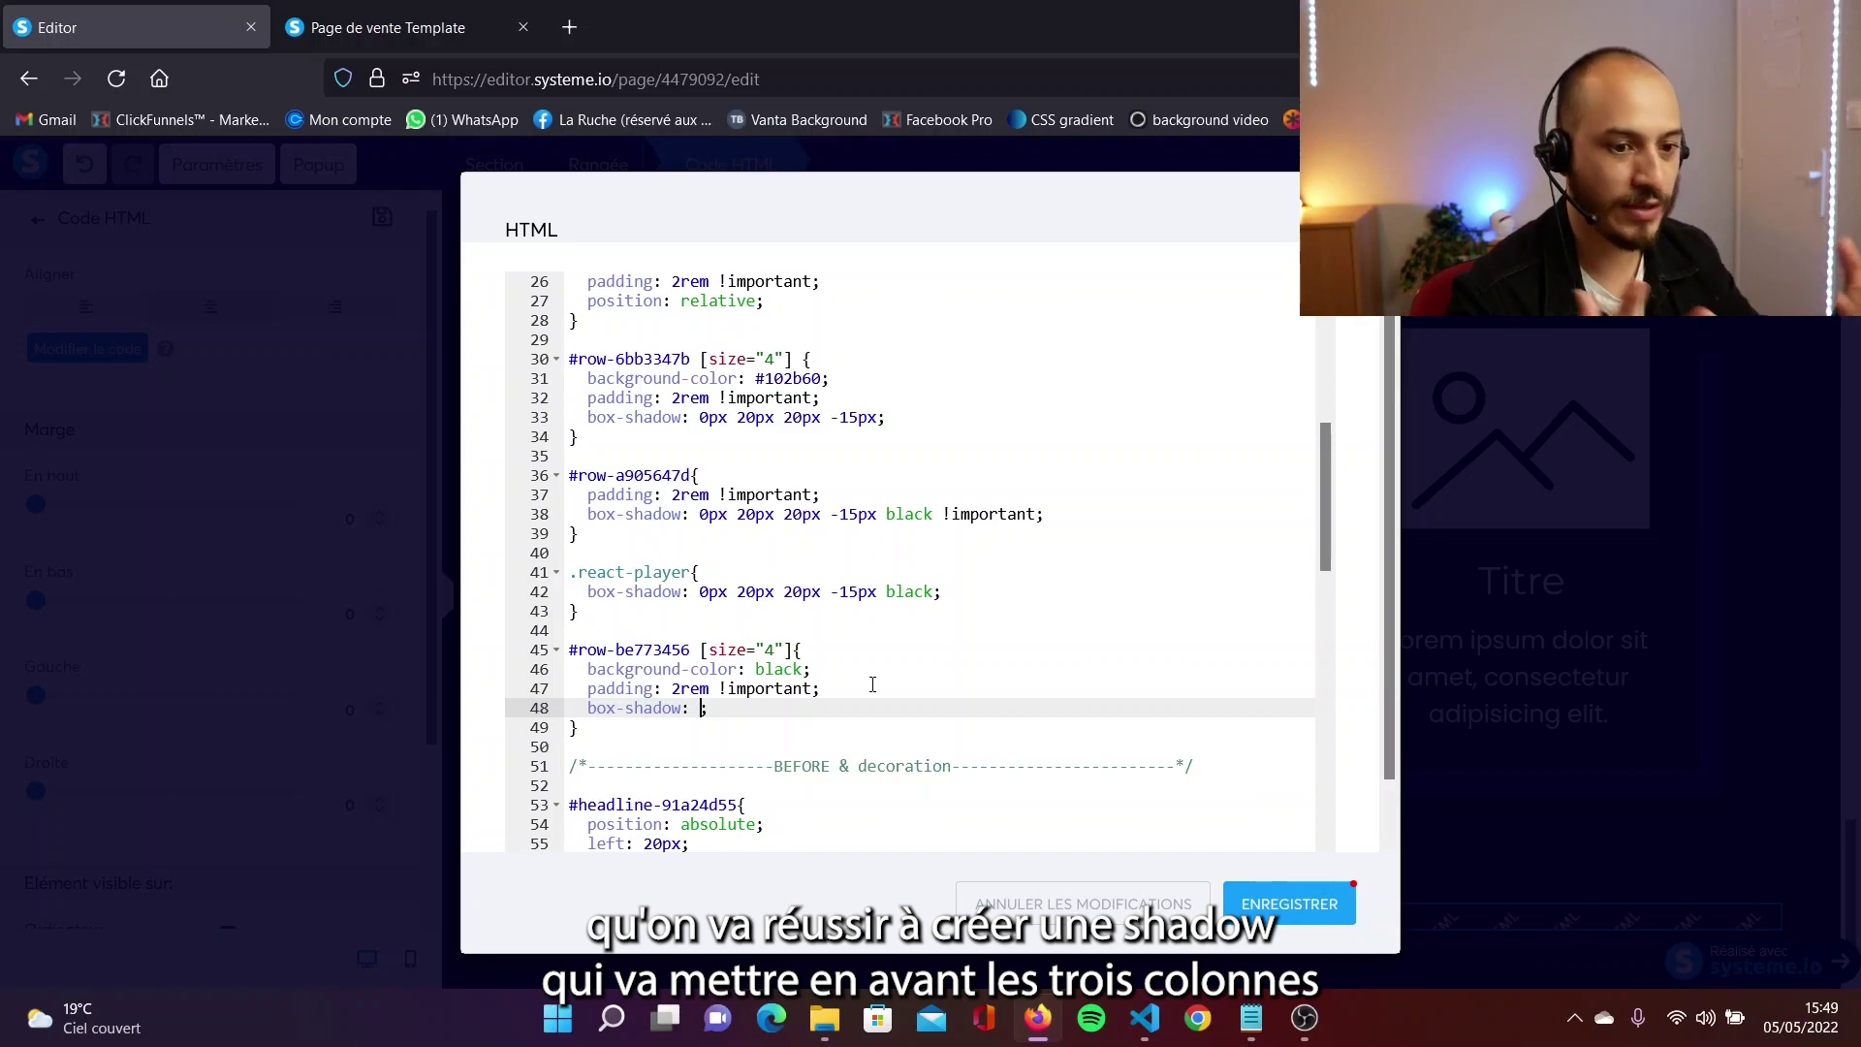
# Set the box-shadow of the #row-be773456 columns to 0px 20px 20px -15px black !important.
pyautogui.write('0px ')
pyautogui.write('20px 20px ')
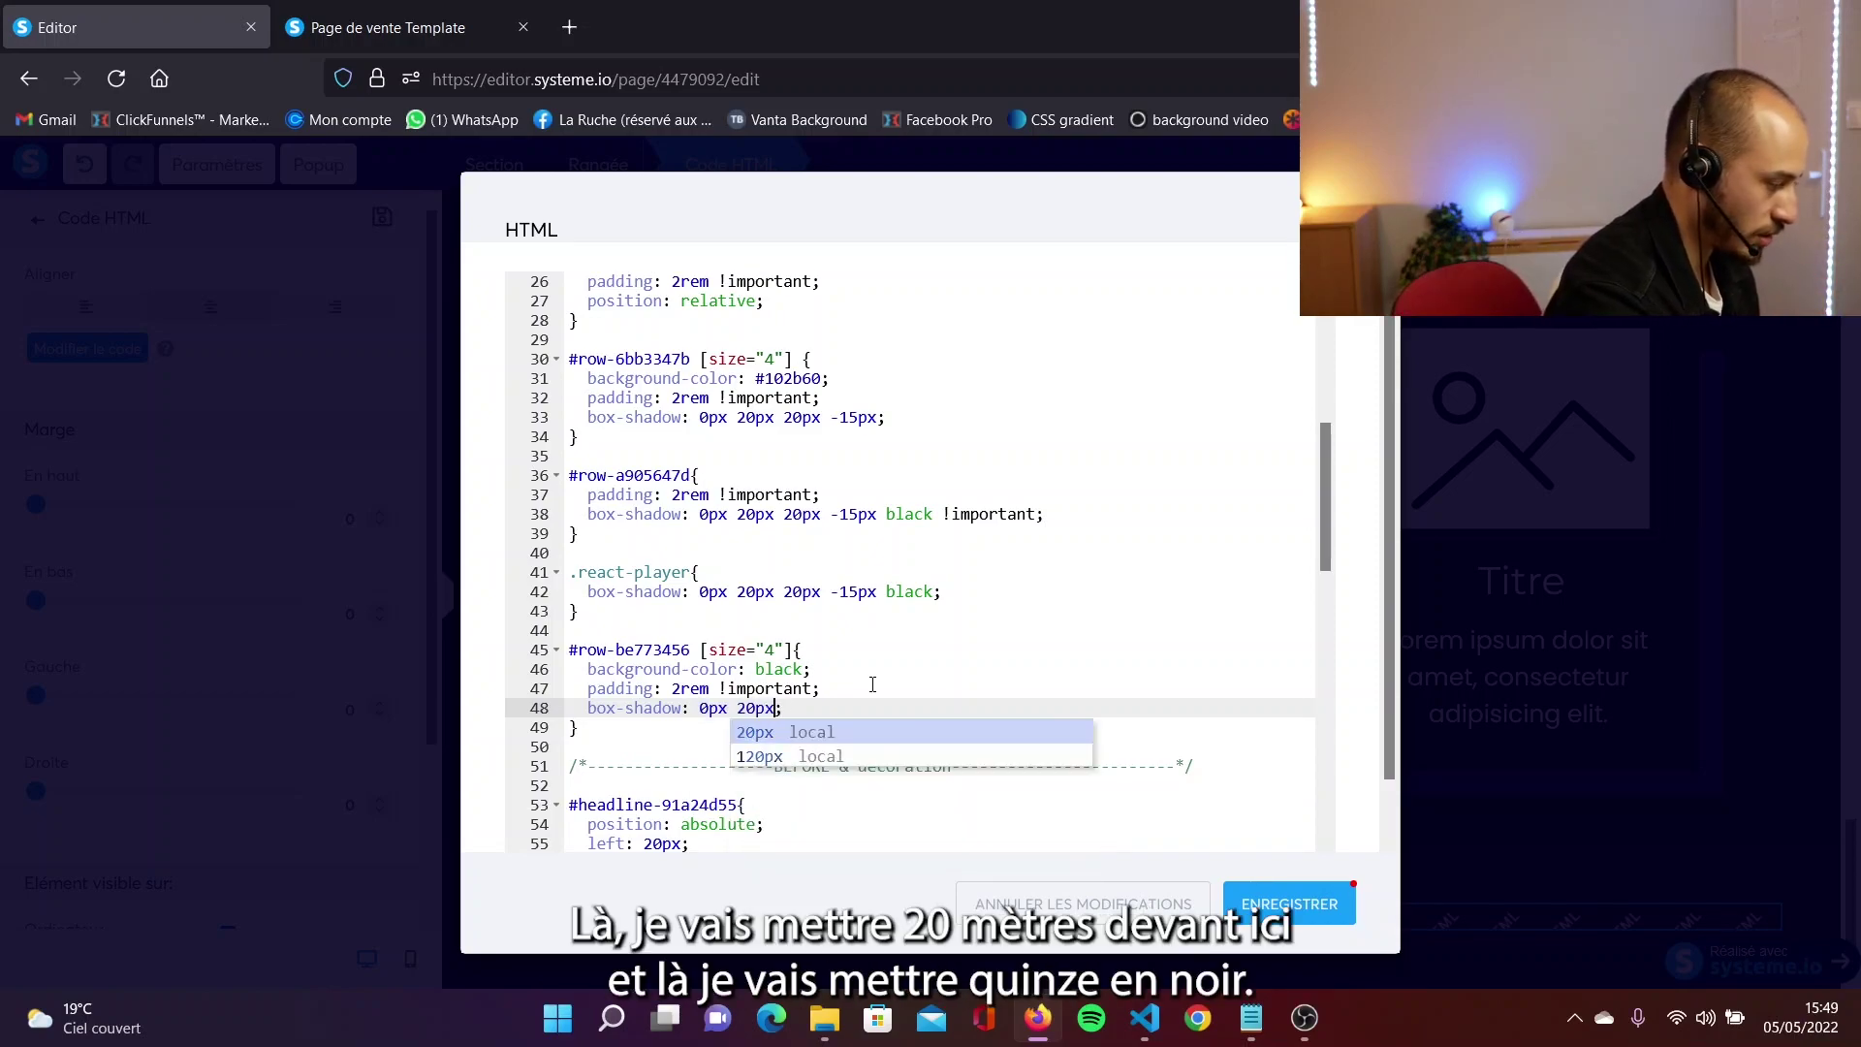
pyautogui.write('-15px black !important')
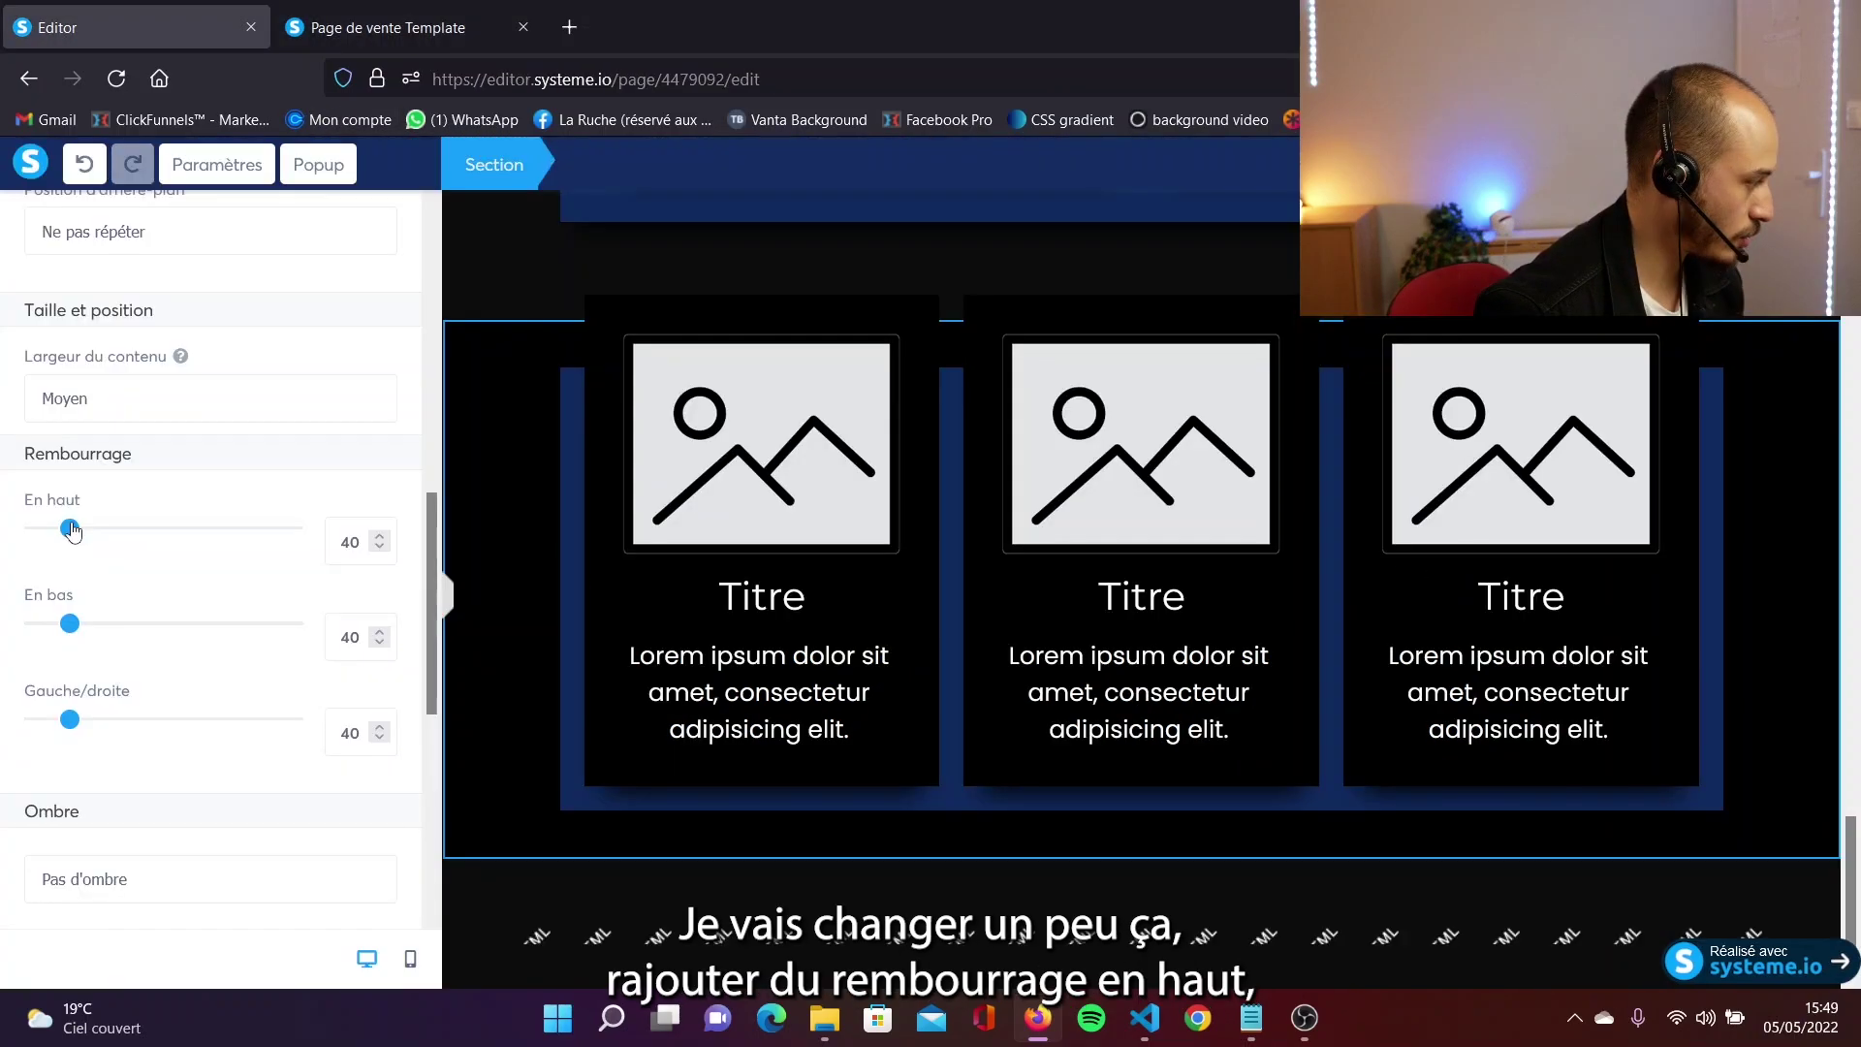
# Increase the top padding of the three-image section and review its cards in the page preview.
pyautogui.moveTo(69, 528); pyautogui.dragTo(150, 533)
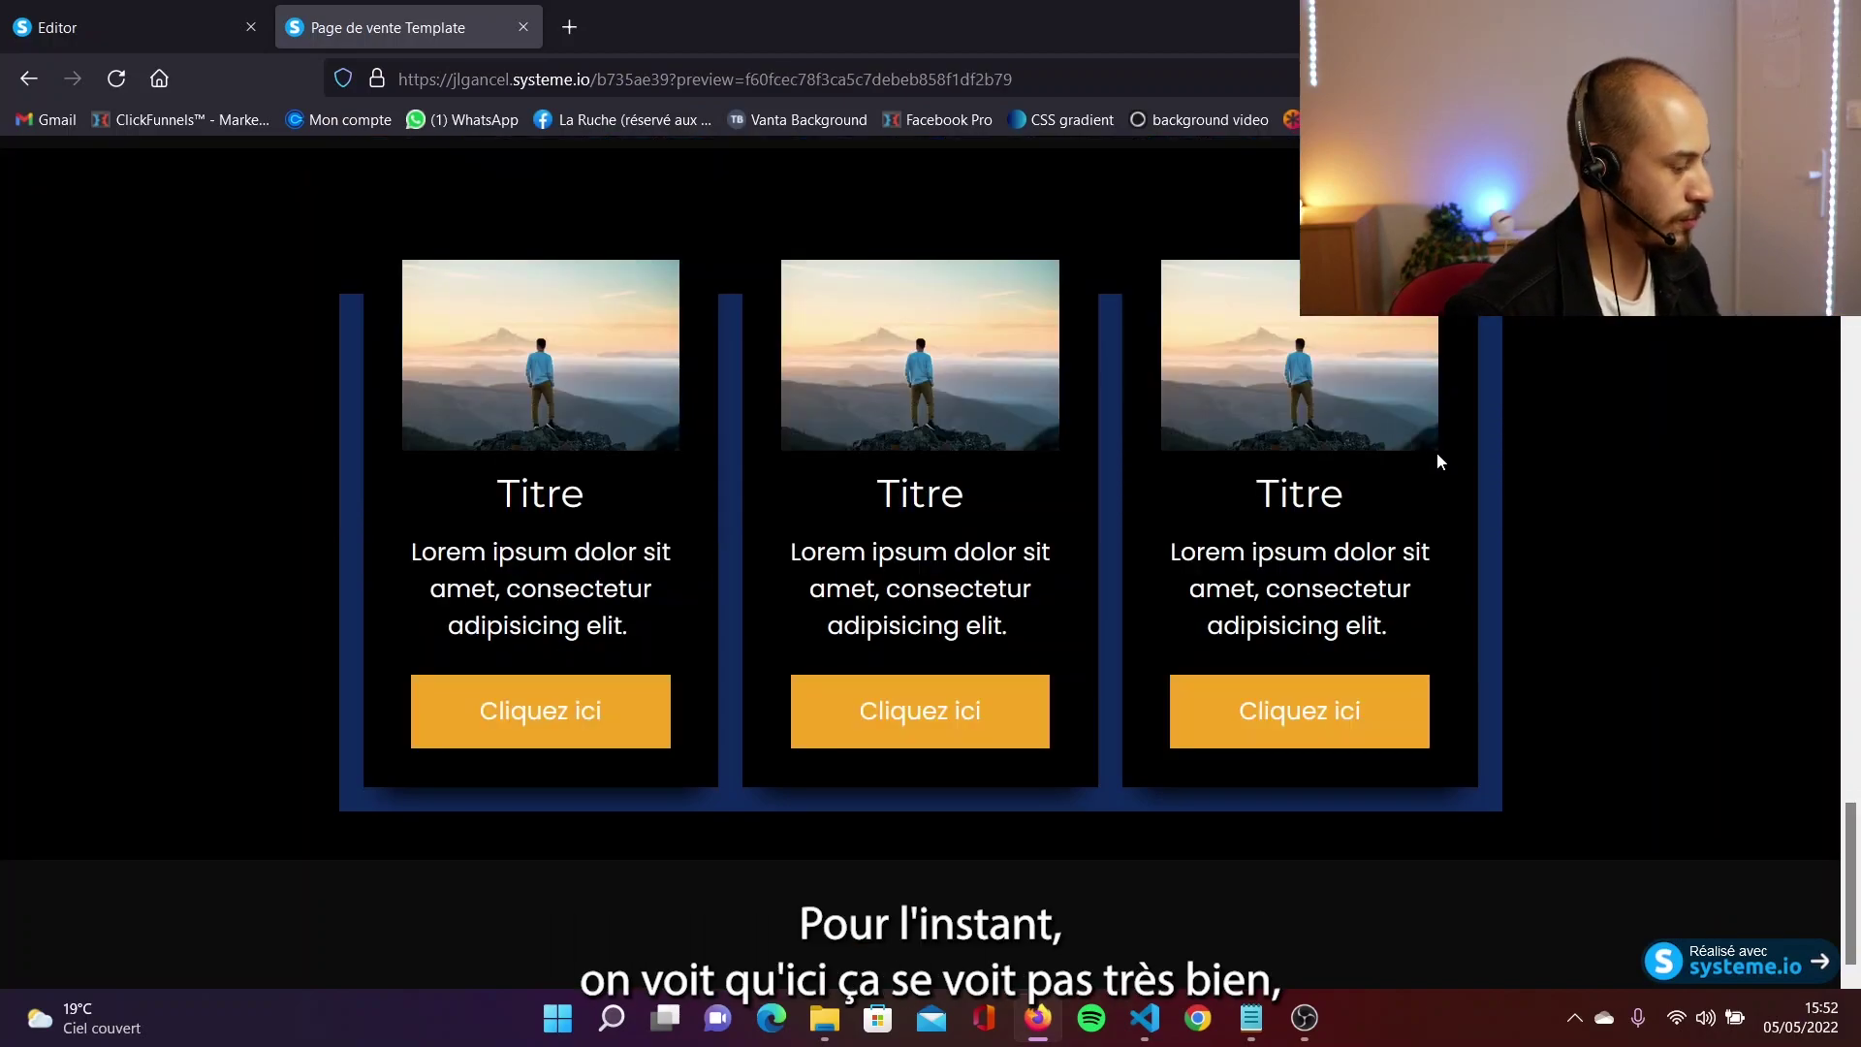
pyautogui.scroll(2, 1438, 449)
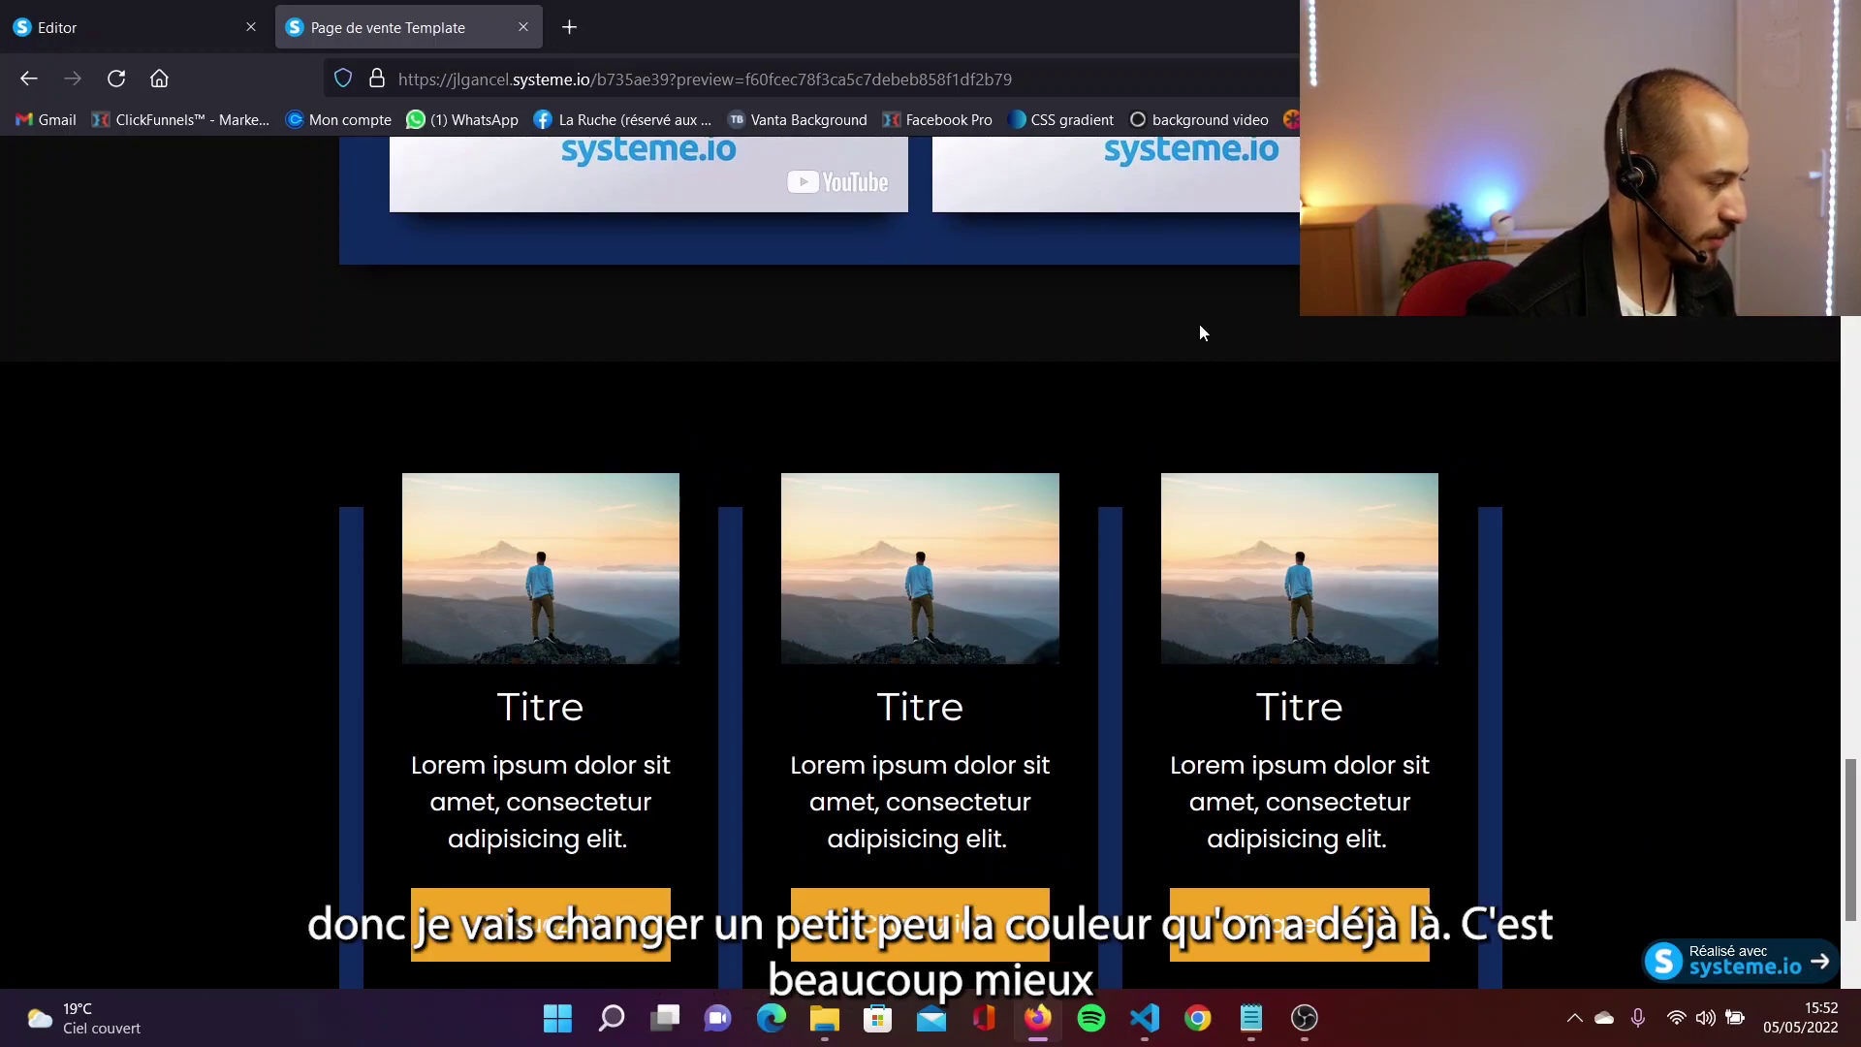
pyautogui.rightClick(1162, 519)
pyautogui.click(1334, 528)
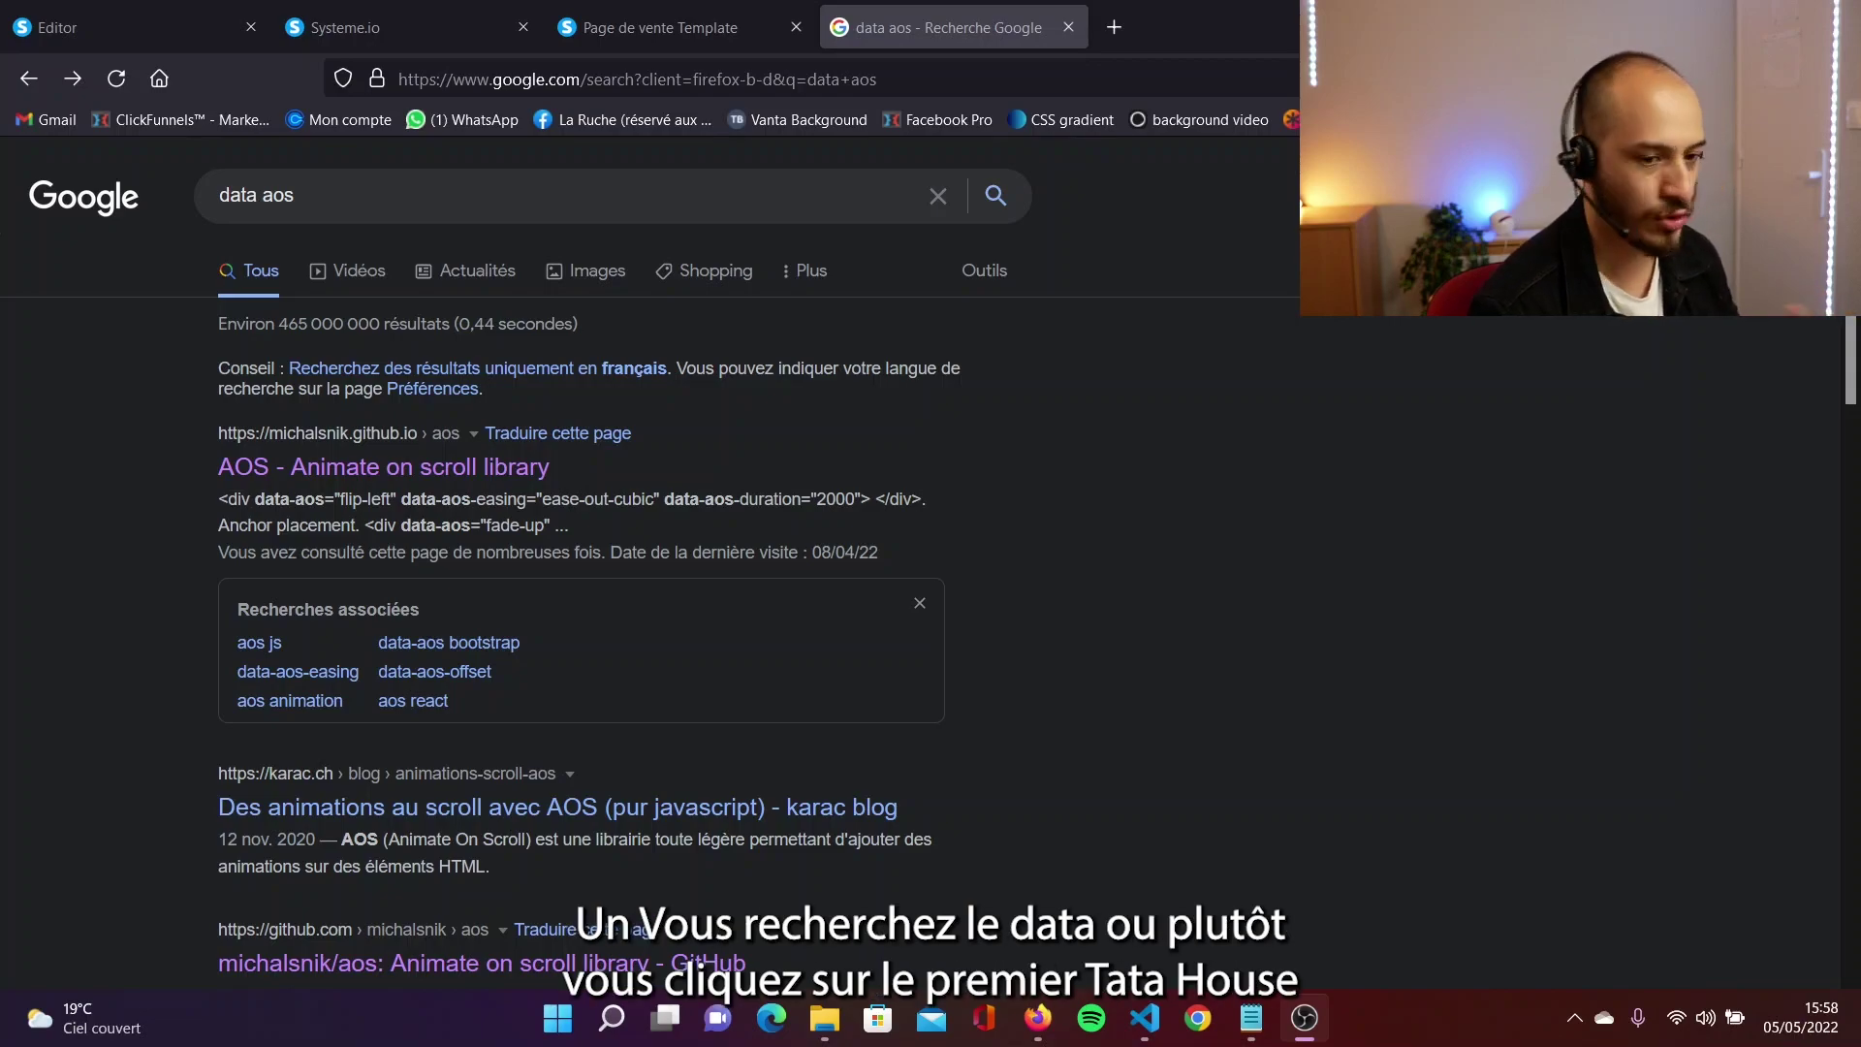
# Open the AOS - Animate on scroll library site and look through its animation examples down to the CDN sources and initialization code.
pyautogui.click(475, 468)
pyautogui.scroll(-10, 475, 488)
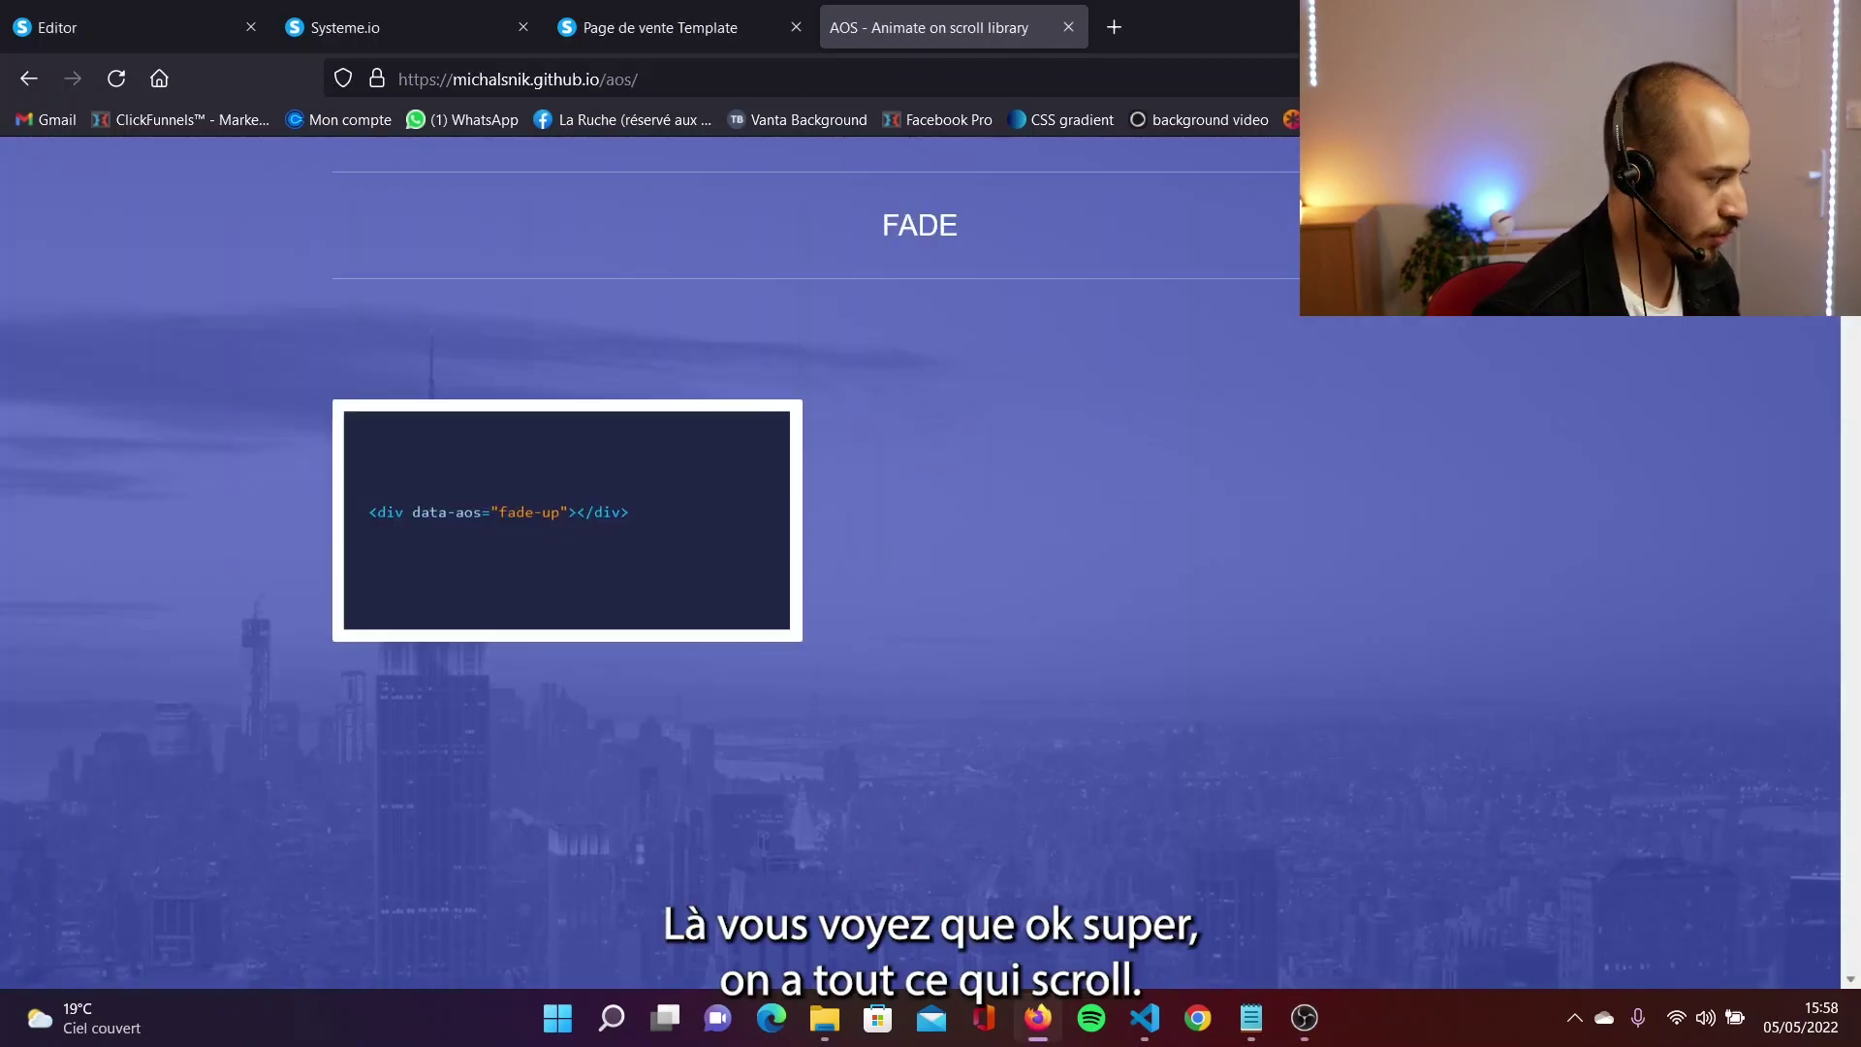
pyautogui.scroll(-10, 1819, 398)
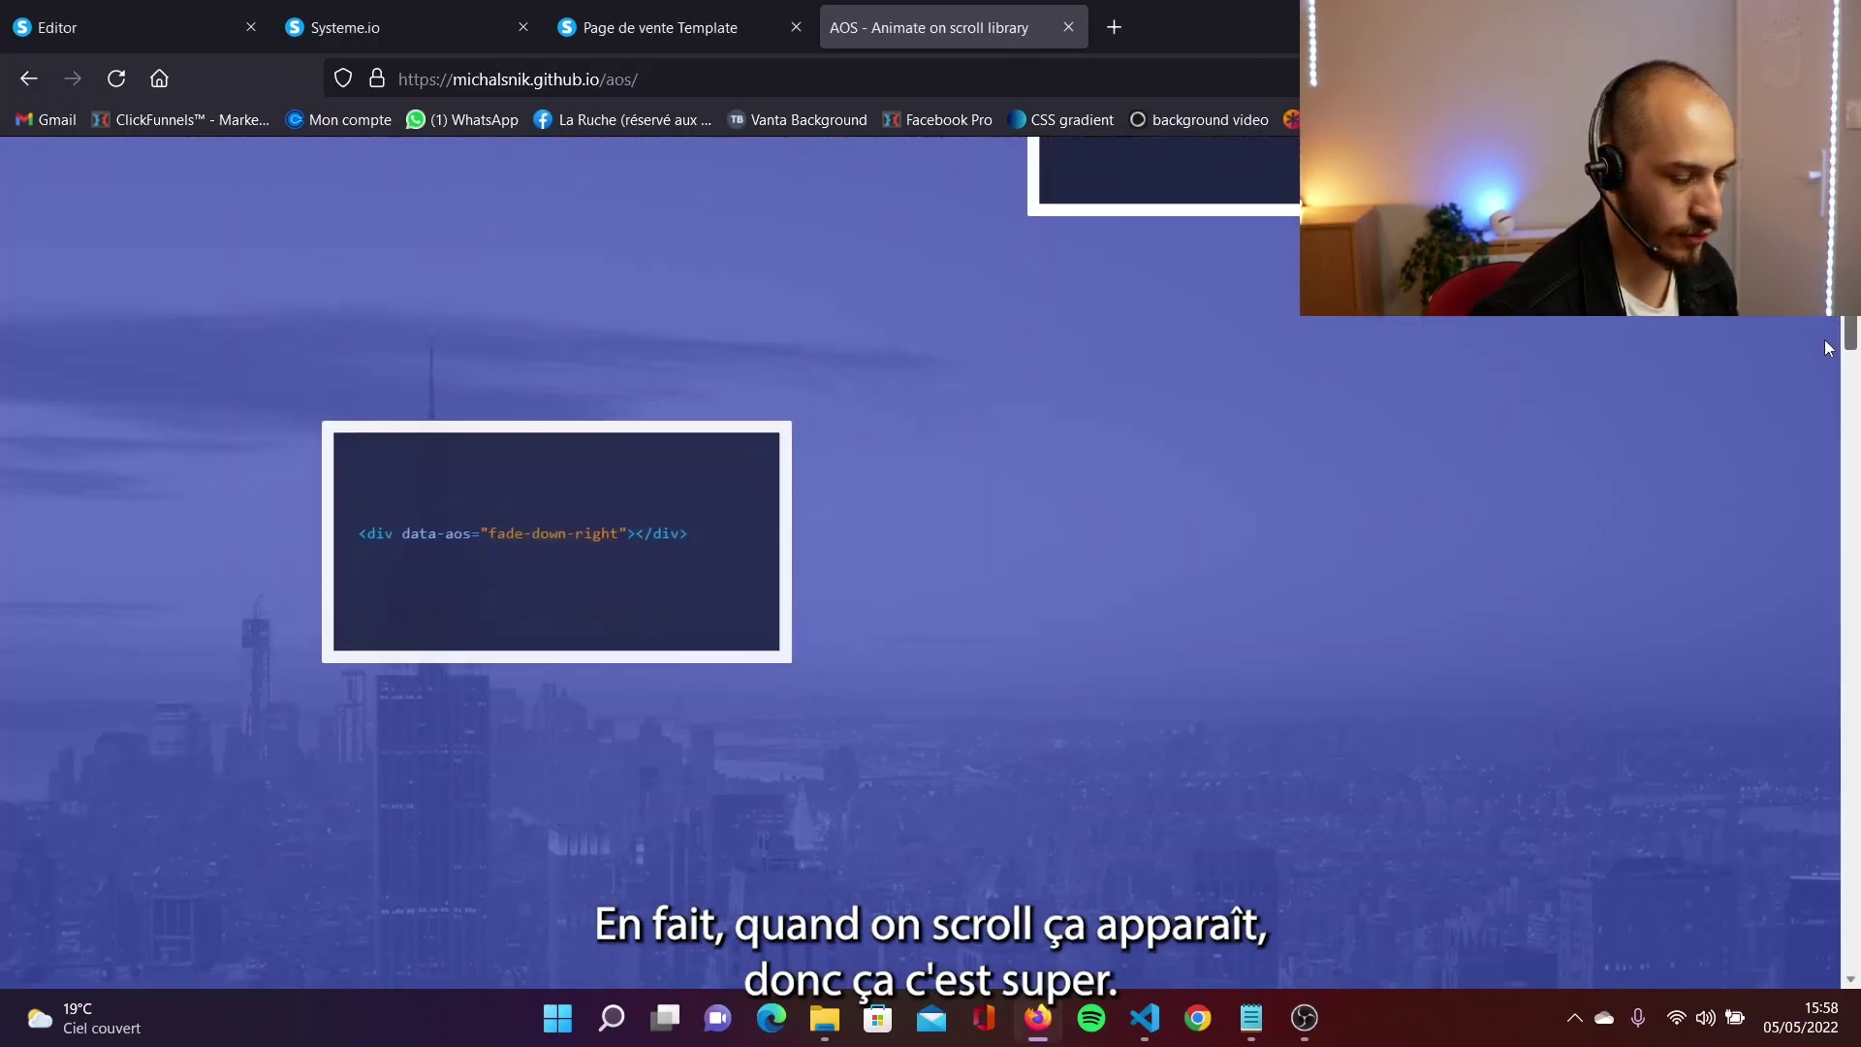
pyautogui.scroll(-15, 1816, 397)
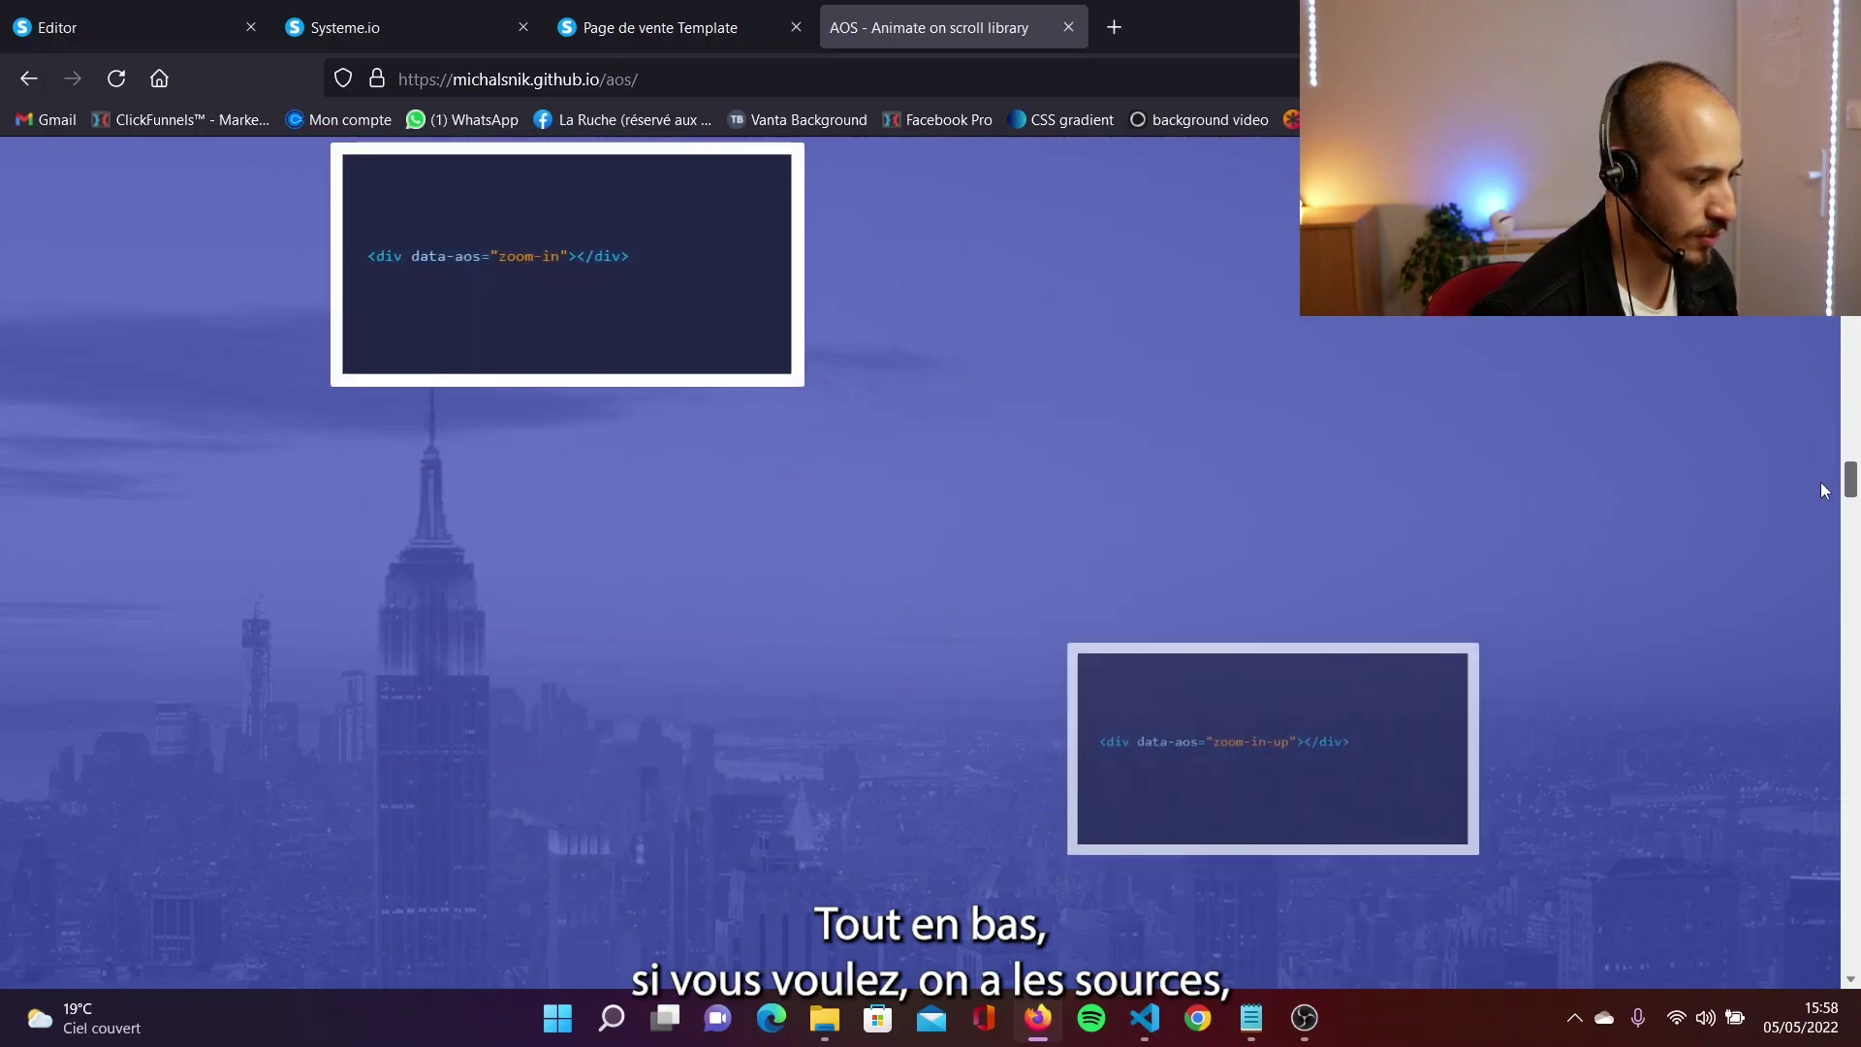
pyautogui.scroll(-5, 1807, 903)
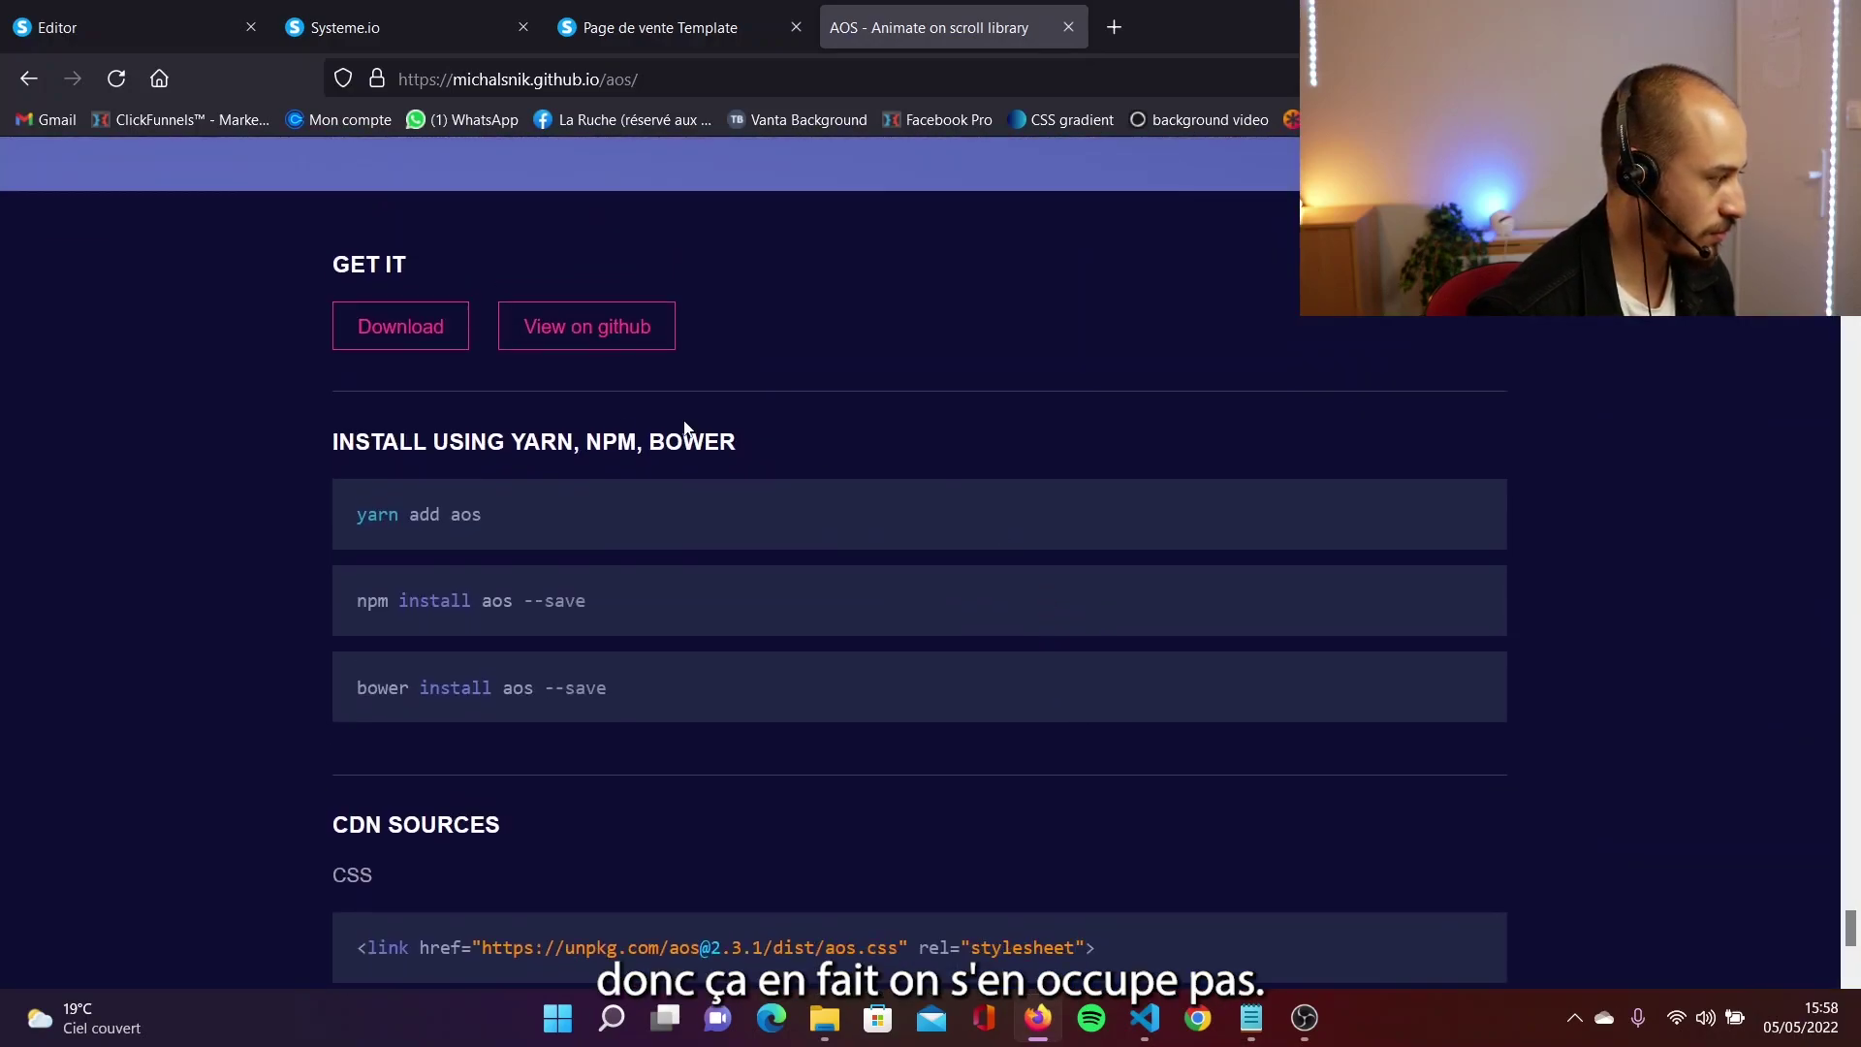
pyautogui.scroll(-1, 381, 452)
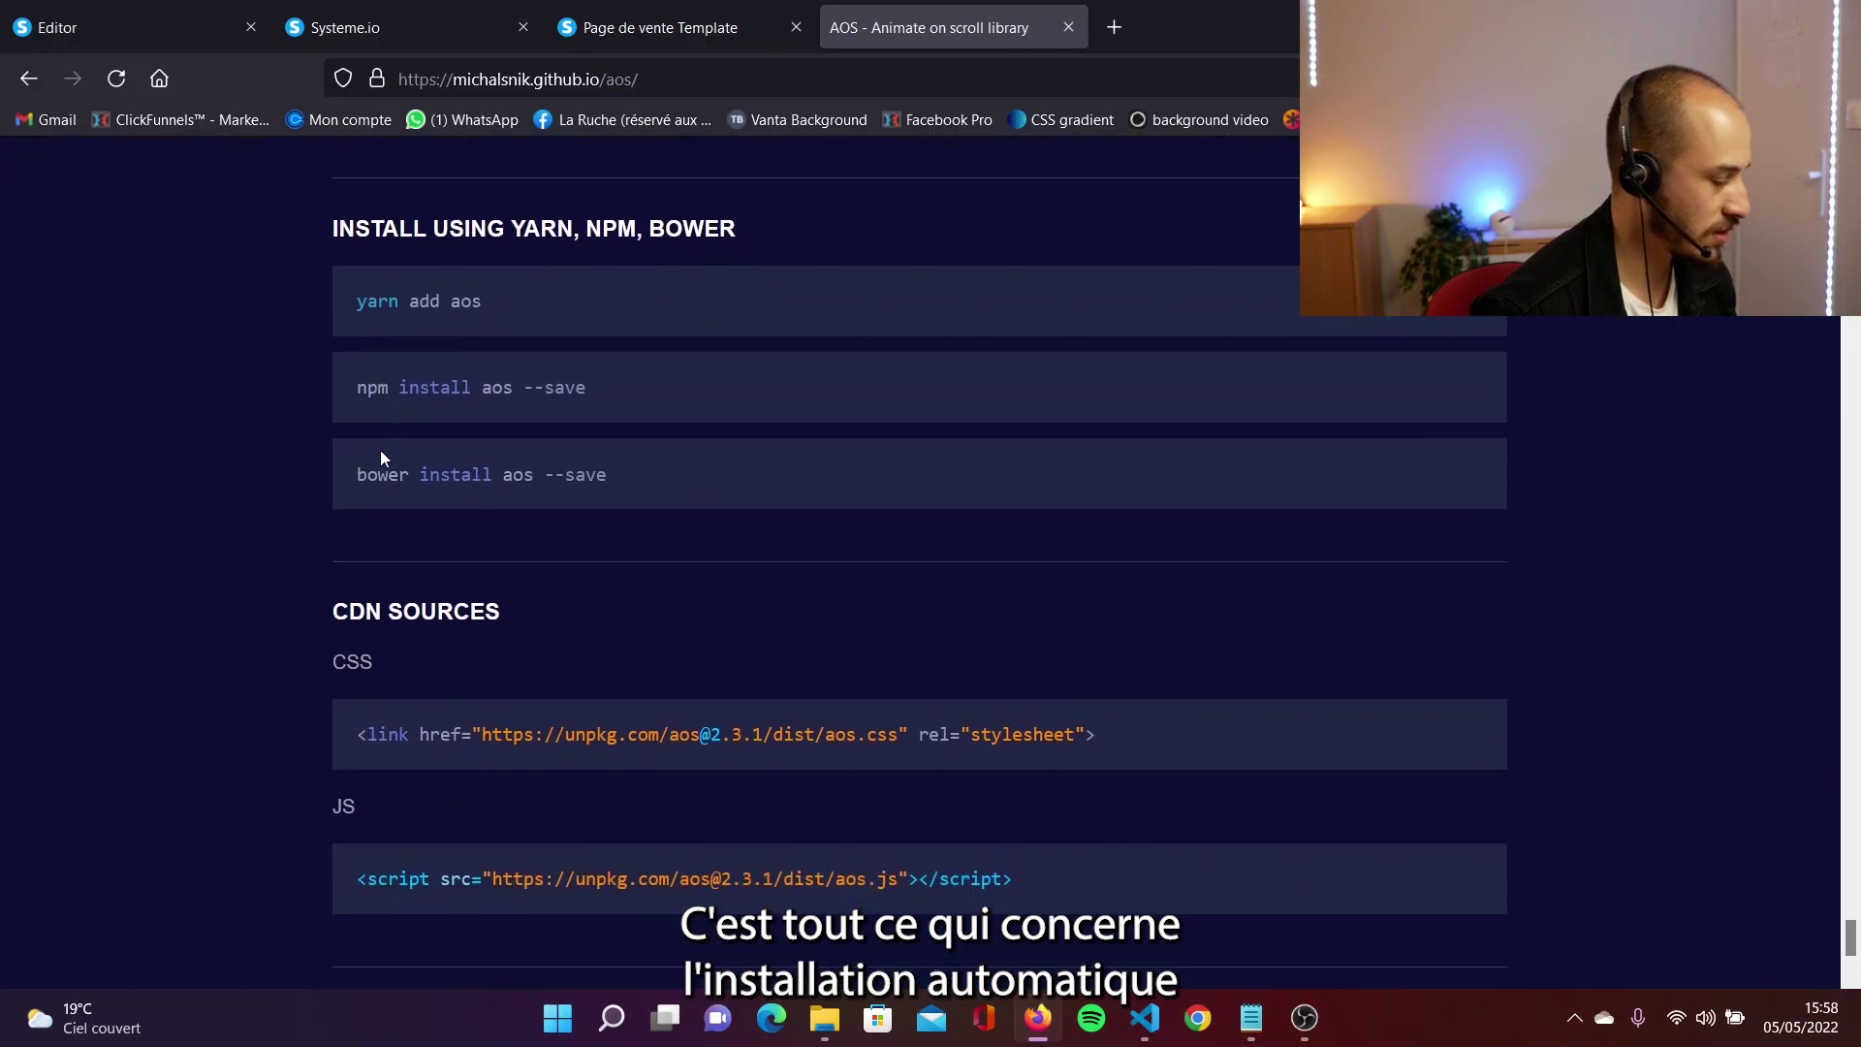
pyautogui.scroll(-1, 380, 450)
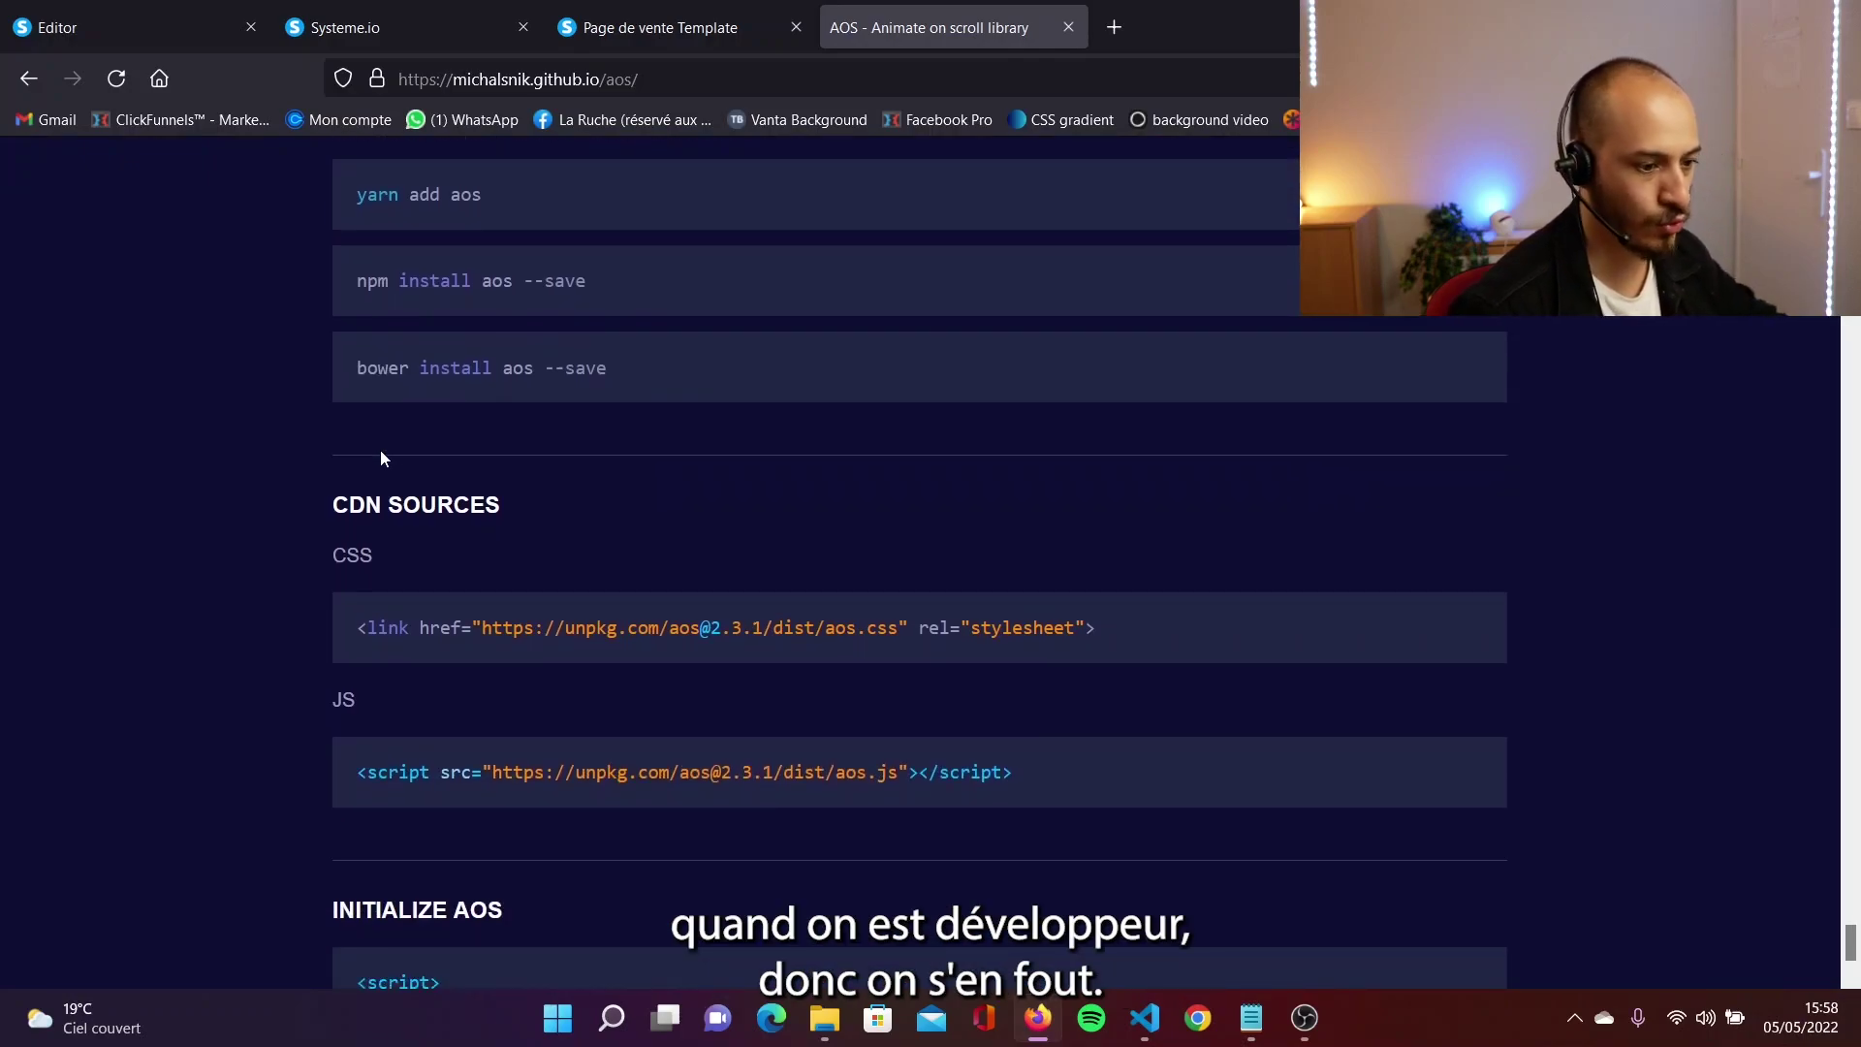
pyautogui.scroll(-2, 382, 524)
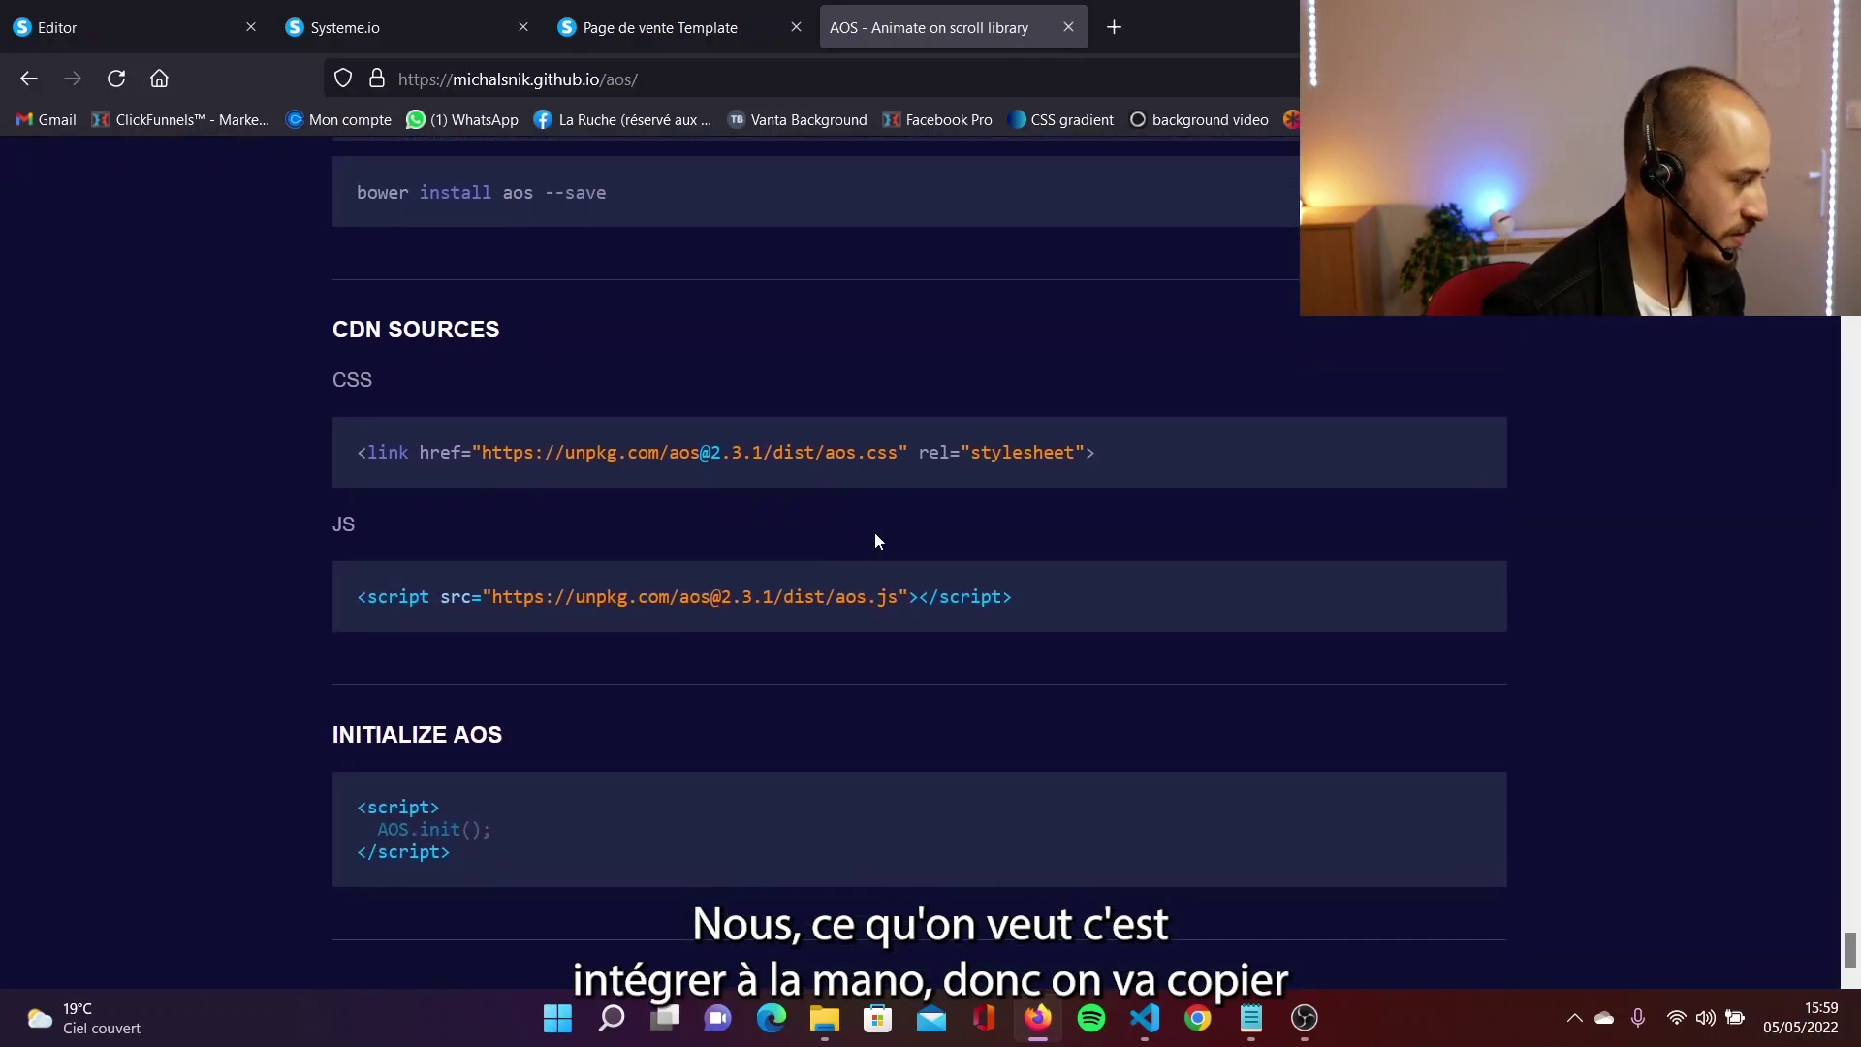
# Copy the AOS 2.3.1 CSS link tag and paste it into a new HTML code element at the very bottom of the page.
pyautogui.moveTo(1096, 452); pyautogui.dragTo(362, 457)
pyautogui.moveTo(1014, 599); pyautogui.dragTo(361, 598)
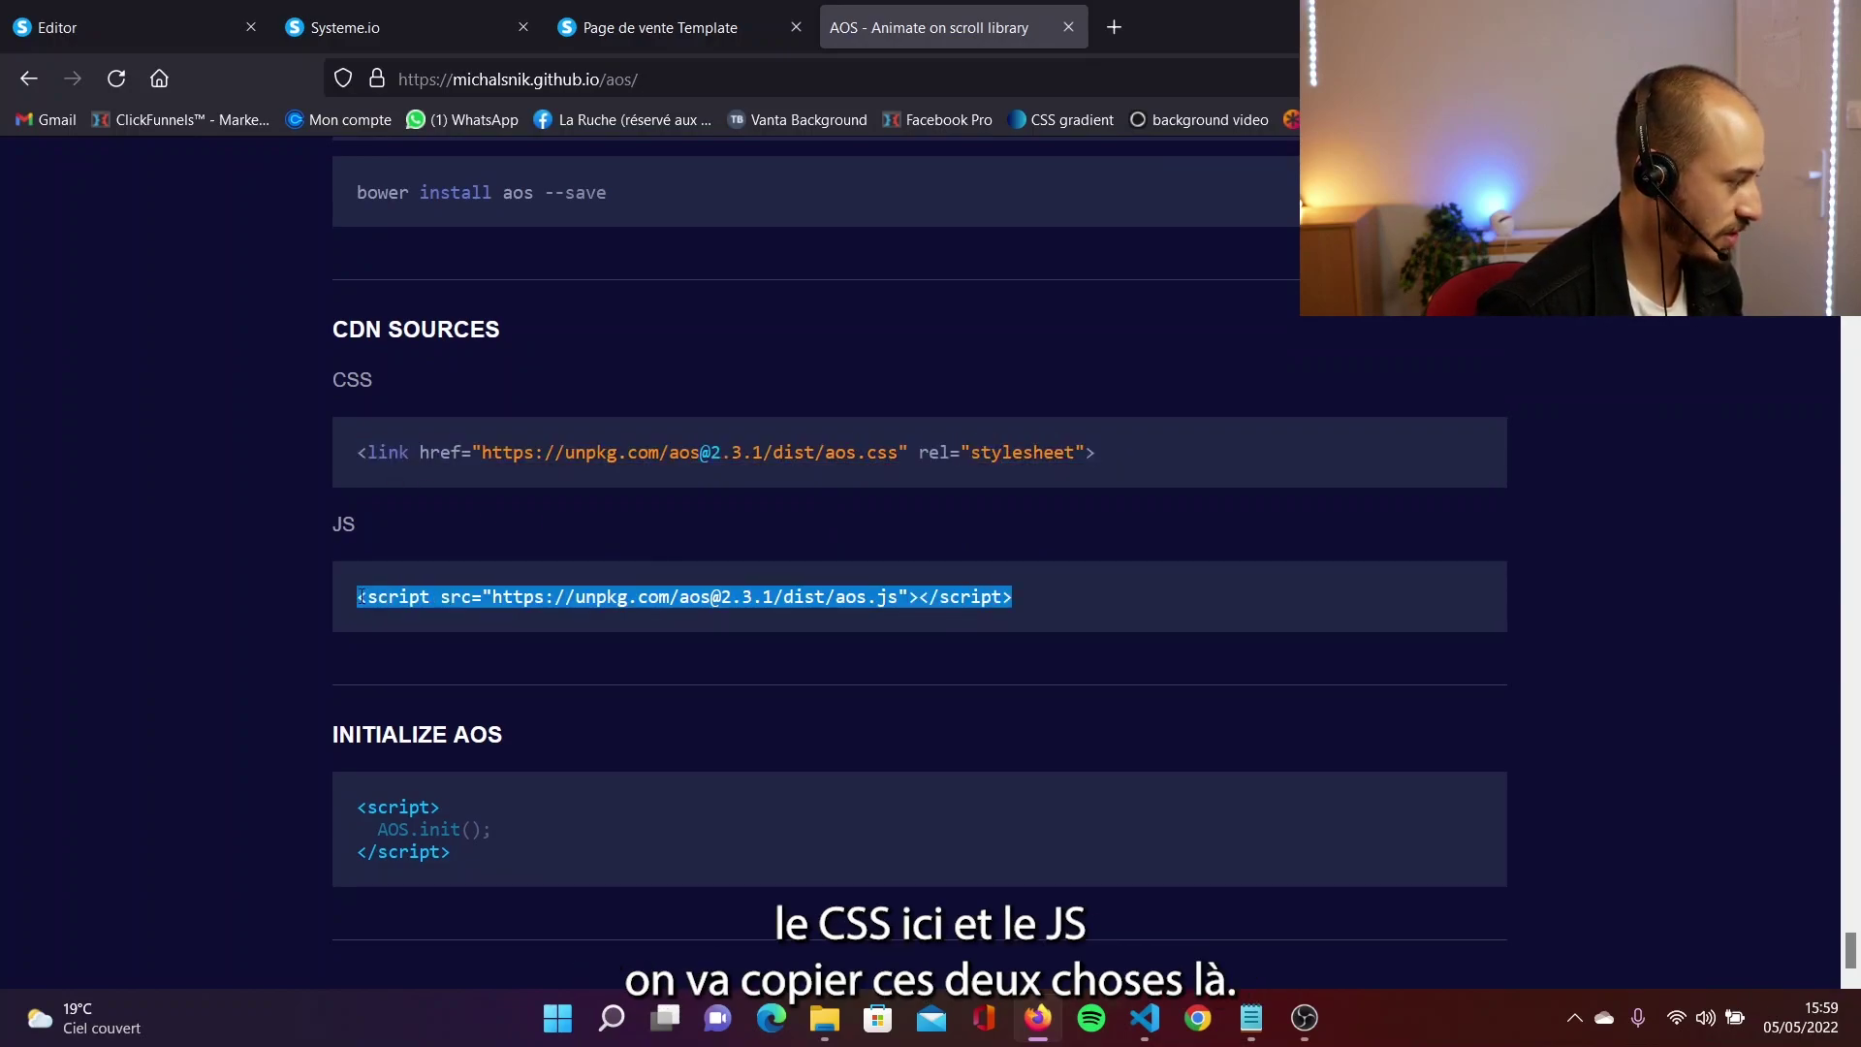
pyautogui.click(682, 27)
pyautogui.click(1720, 562)
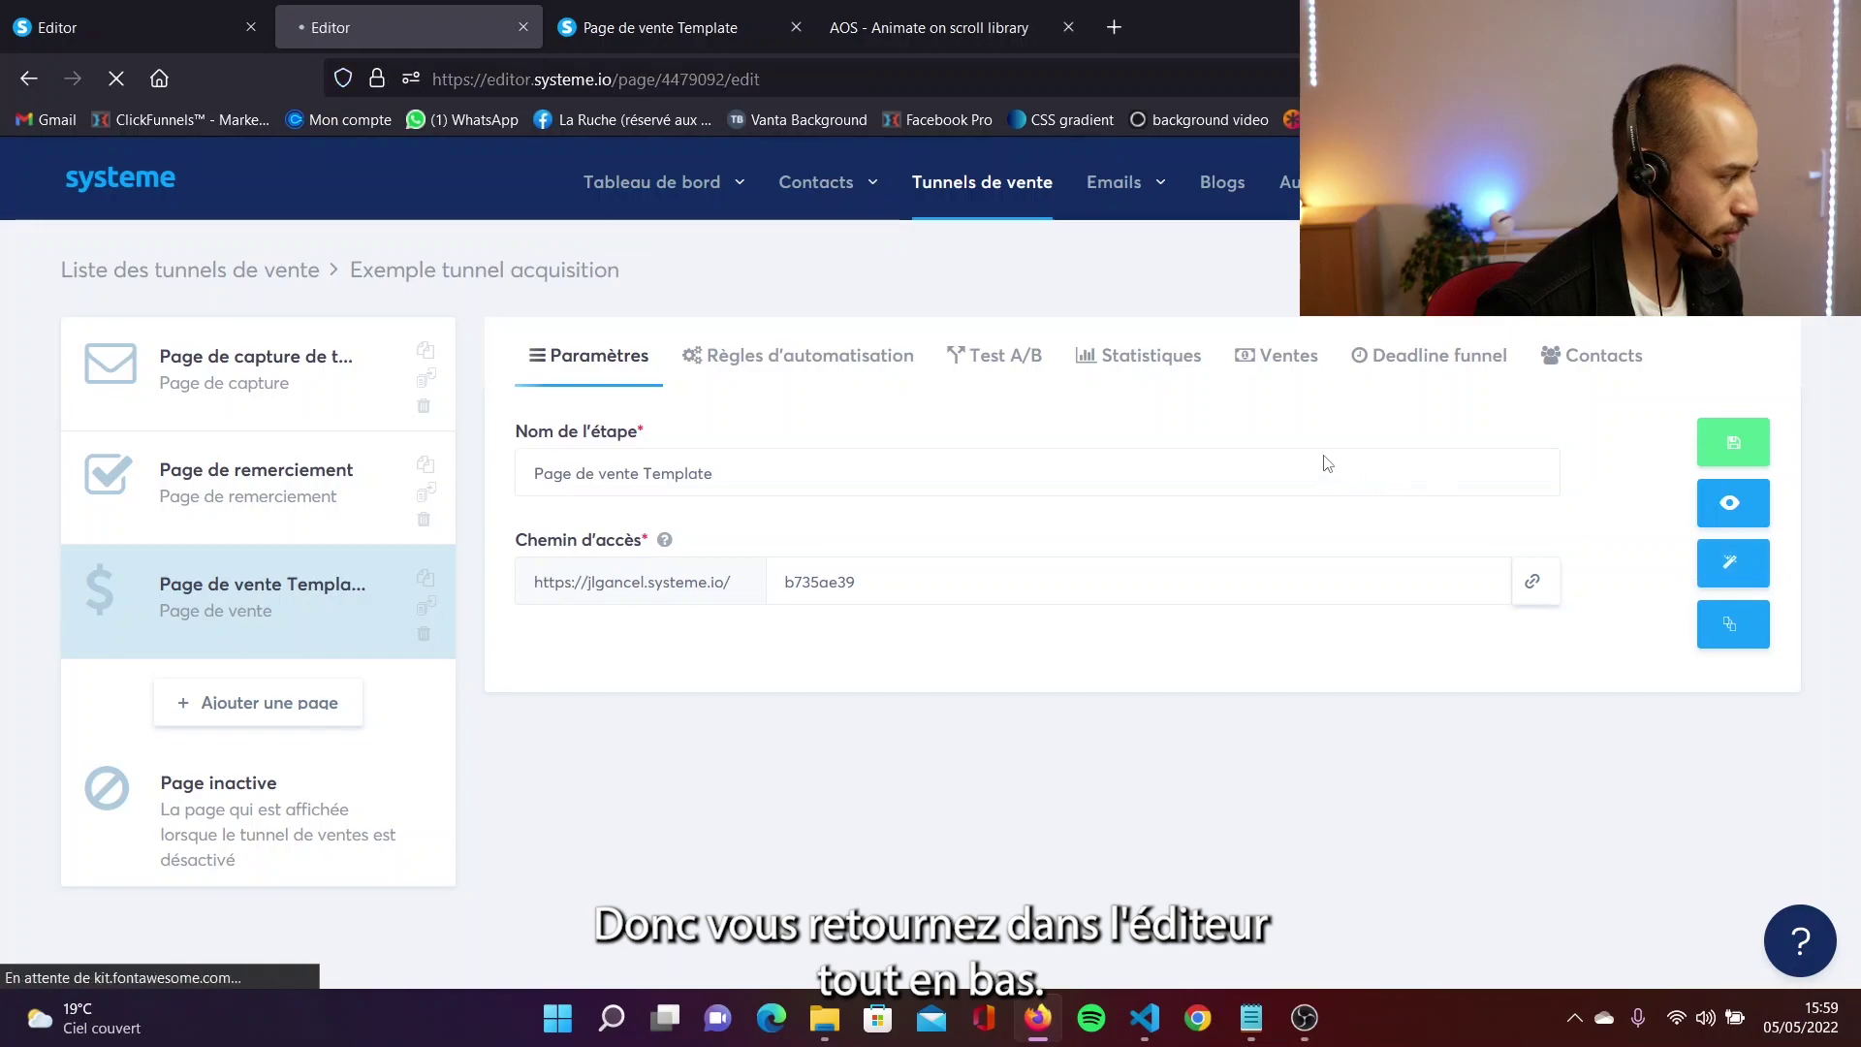
pyautogui.scroll(-5, 1442, 656)
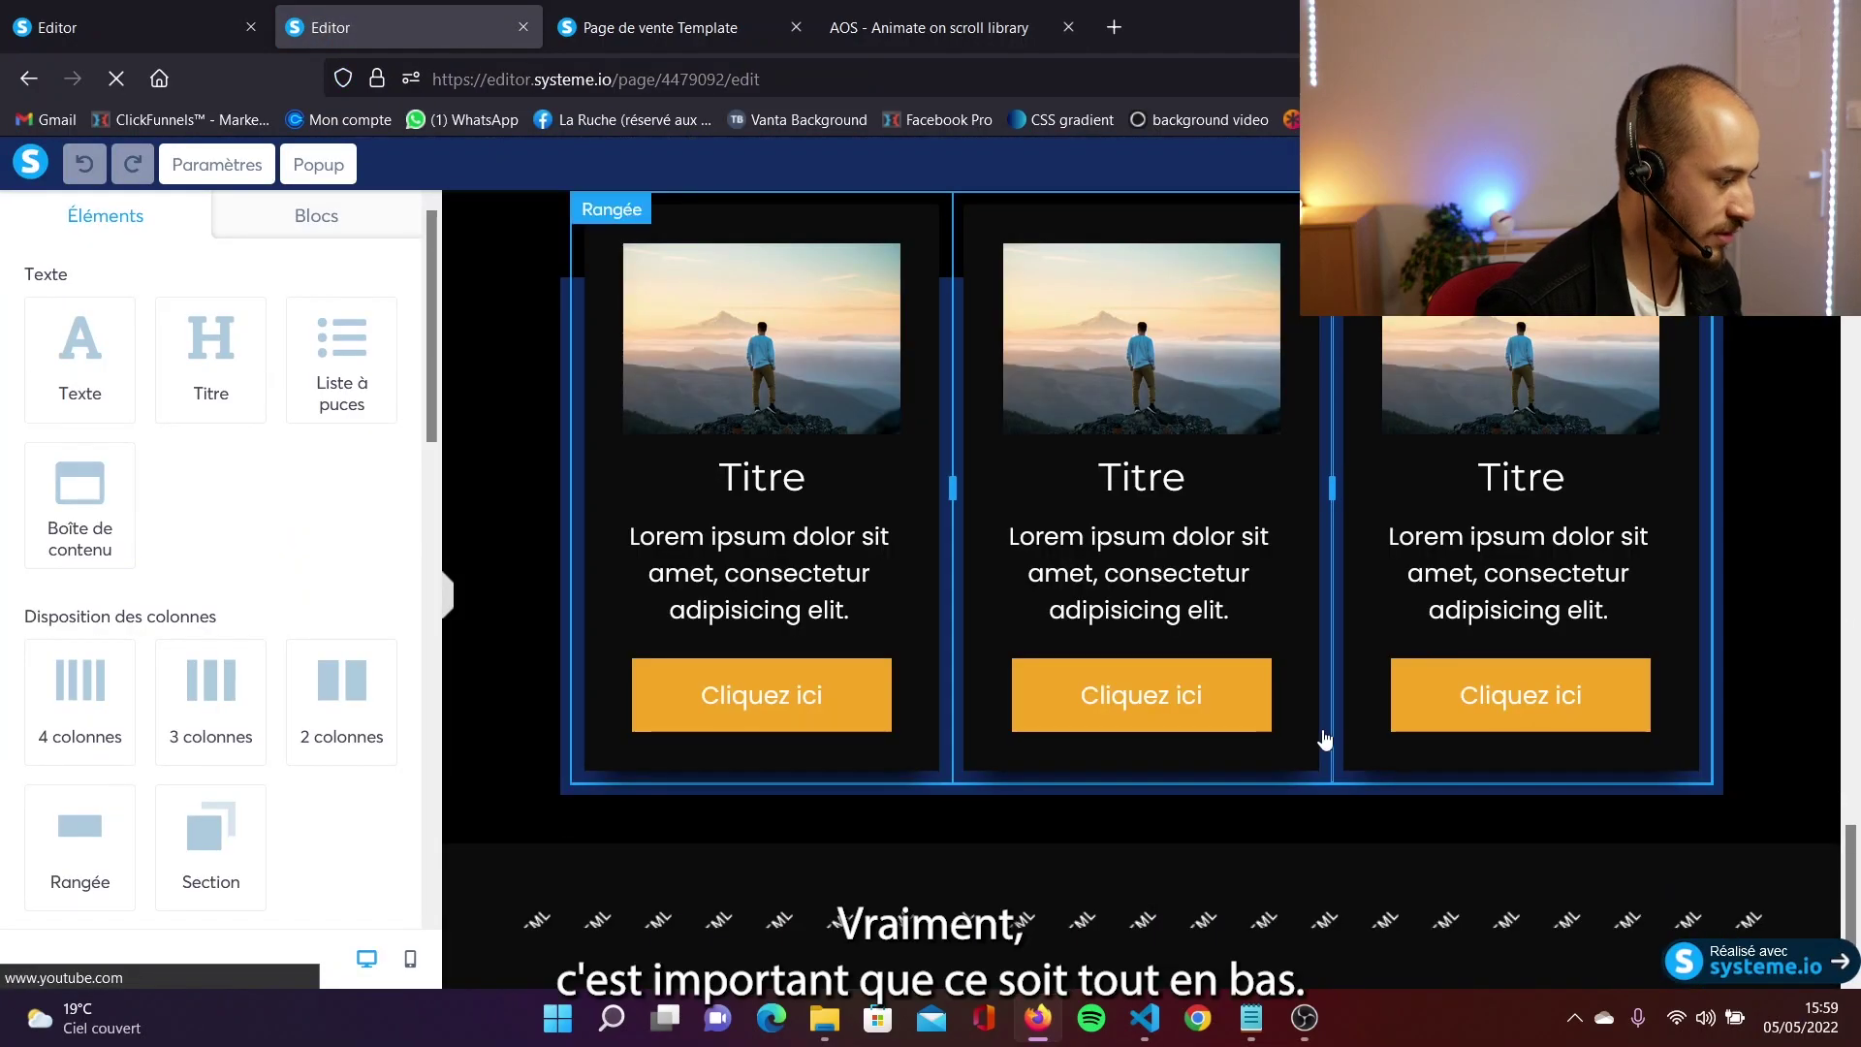
pyautogui.scroll(-8, 233, 669)
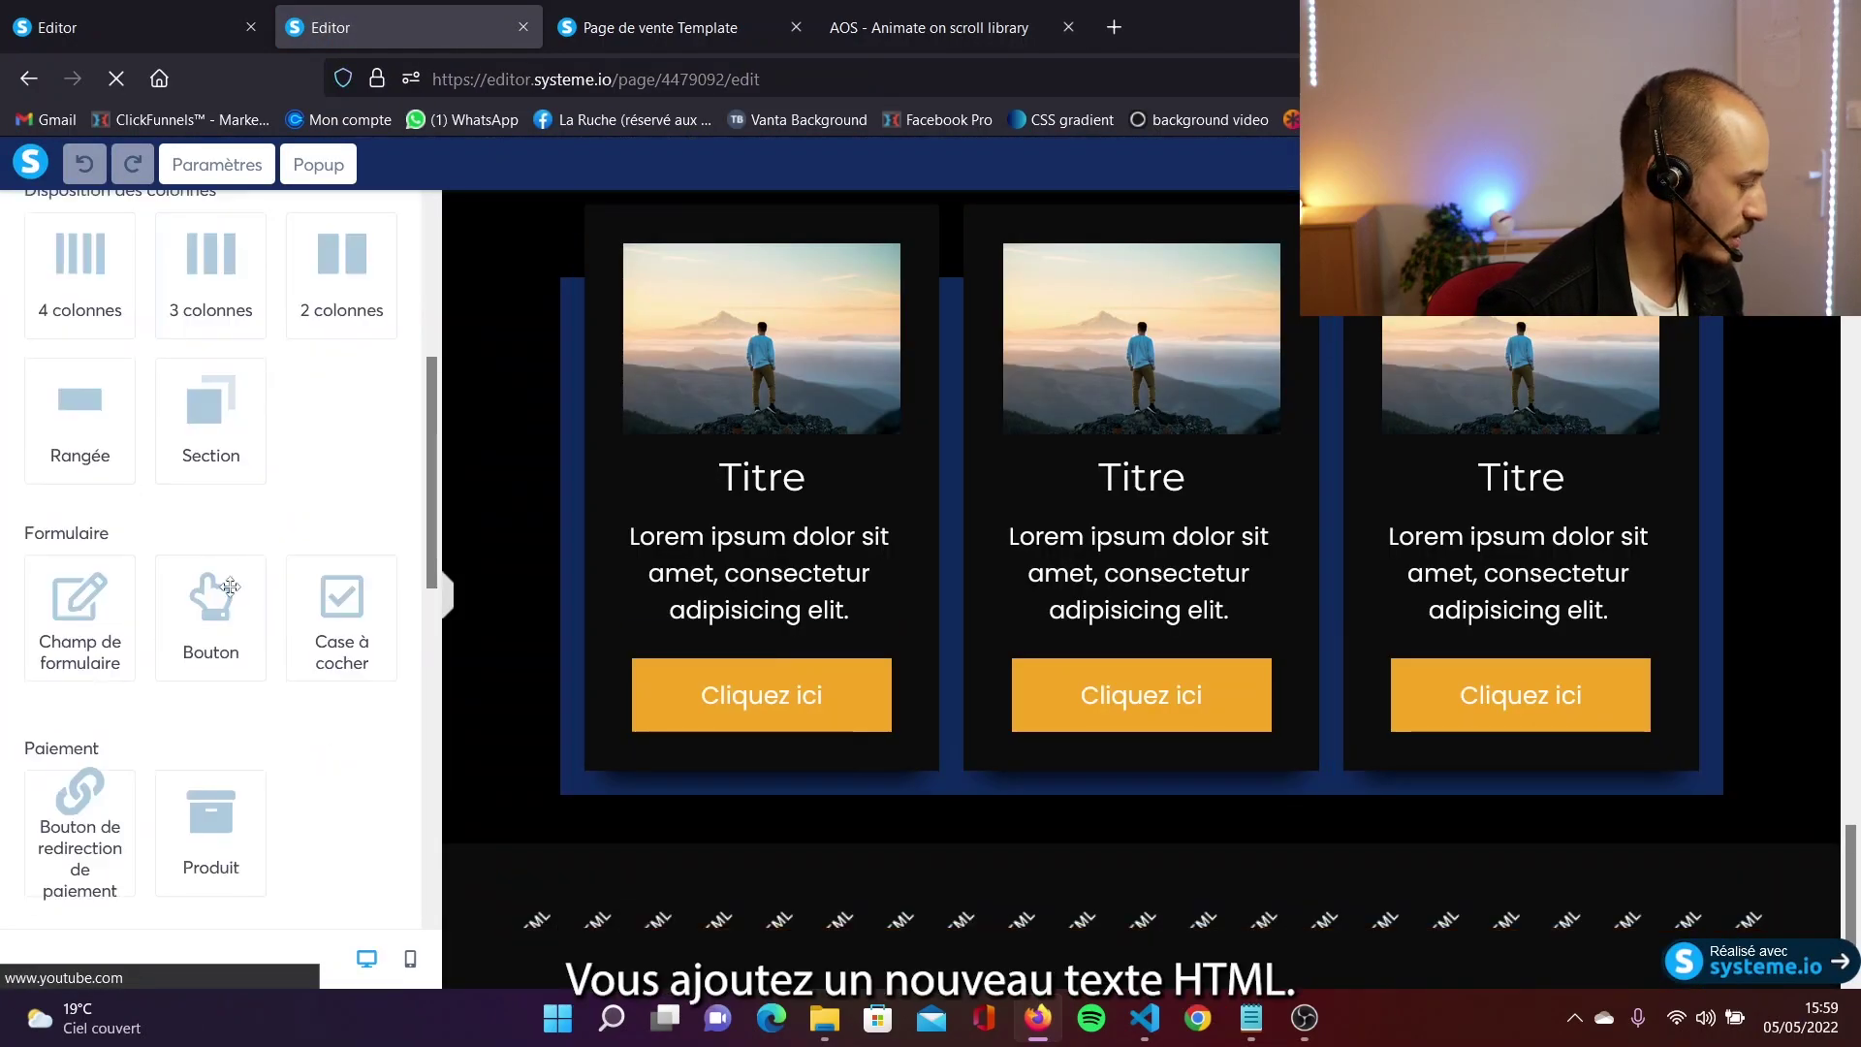
pyautogui.scroll(-1, 232, 679)
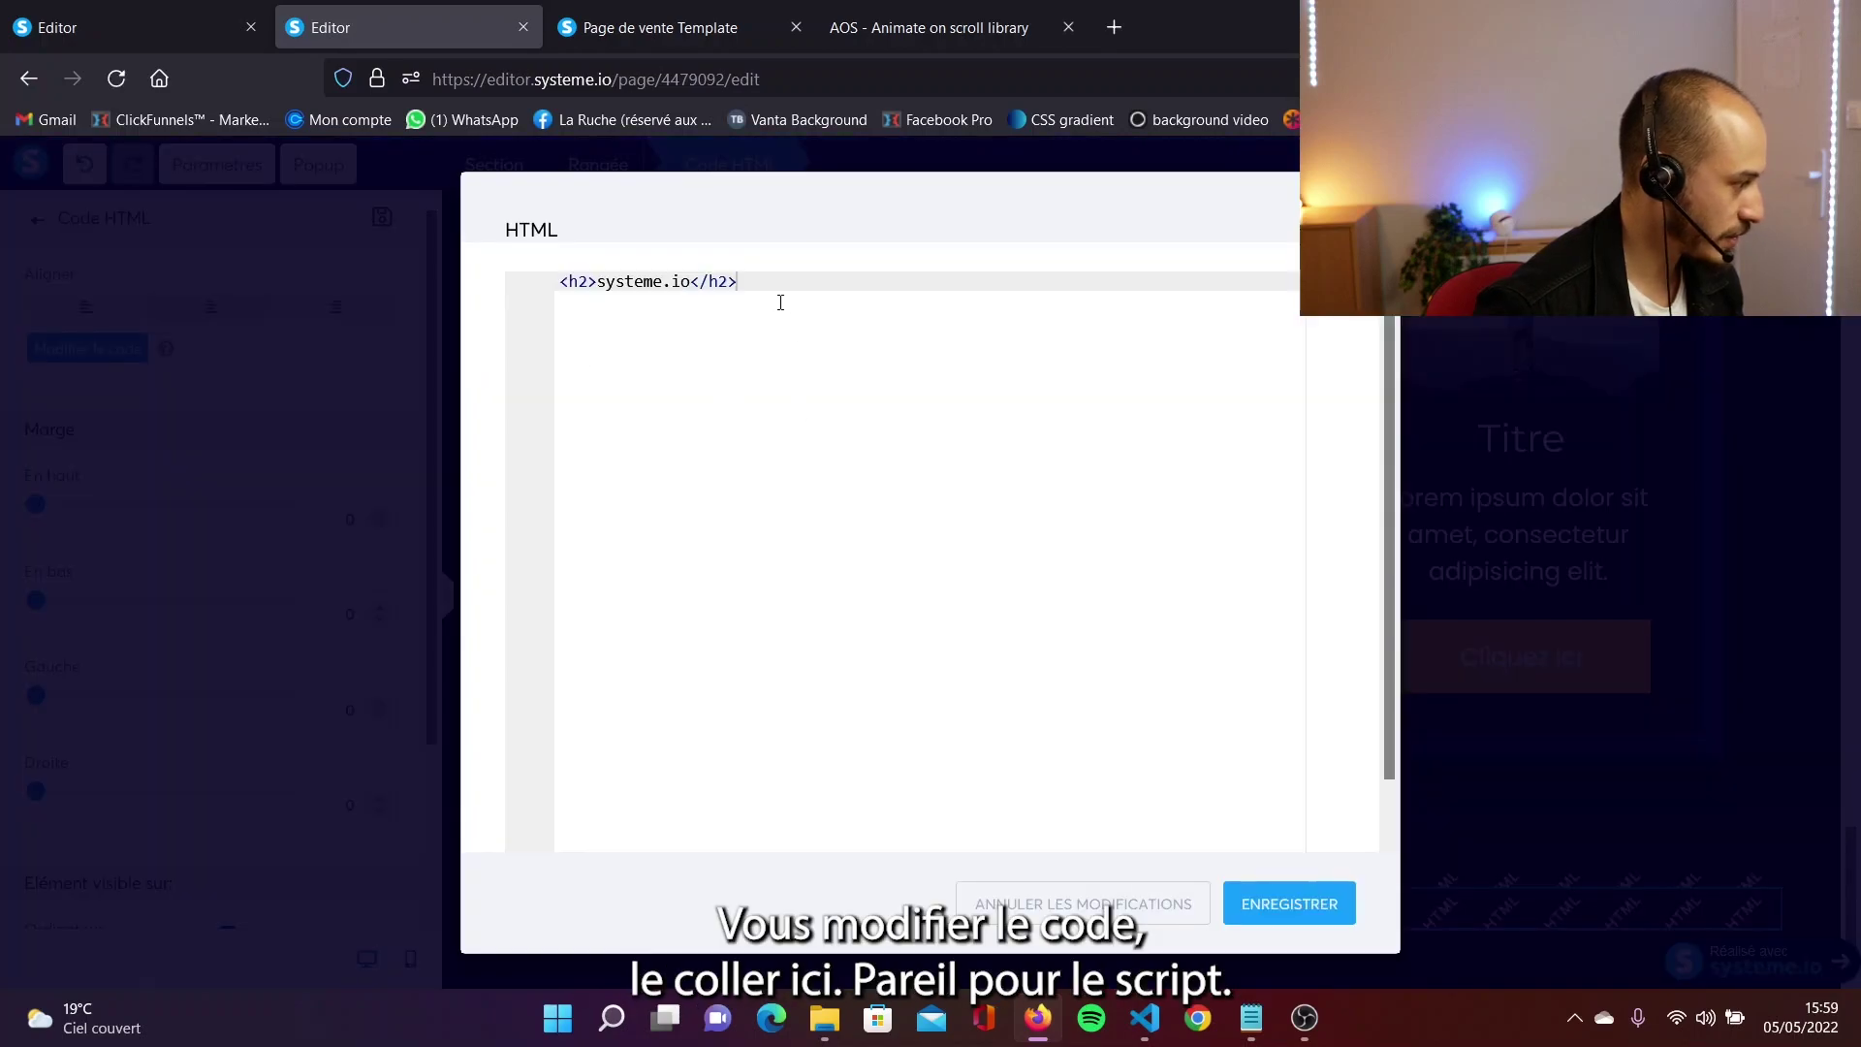
pyautogui.hotkey('ctrl', 'v')
pyautogui.click(949, 30)
pyautogui.tripleClick(679, 594)
pyautogui.hotkey('ctrl', 'c')
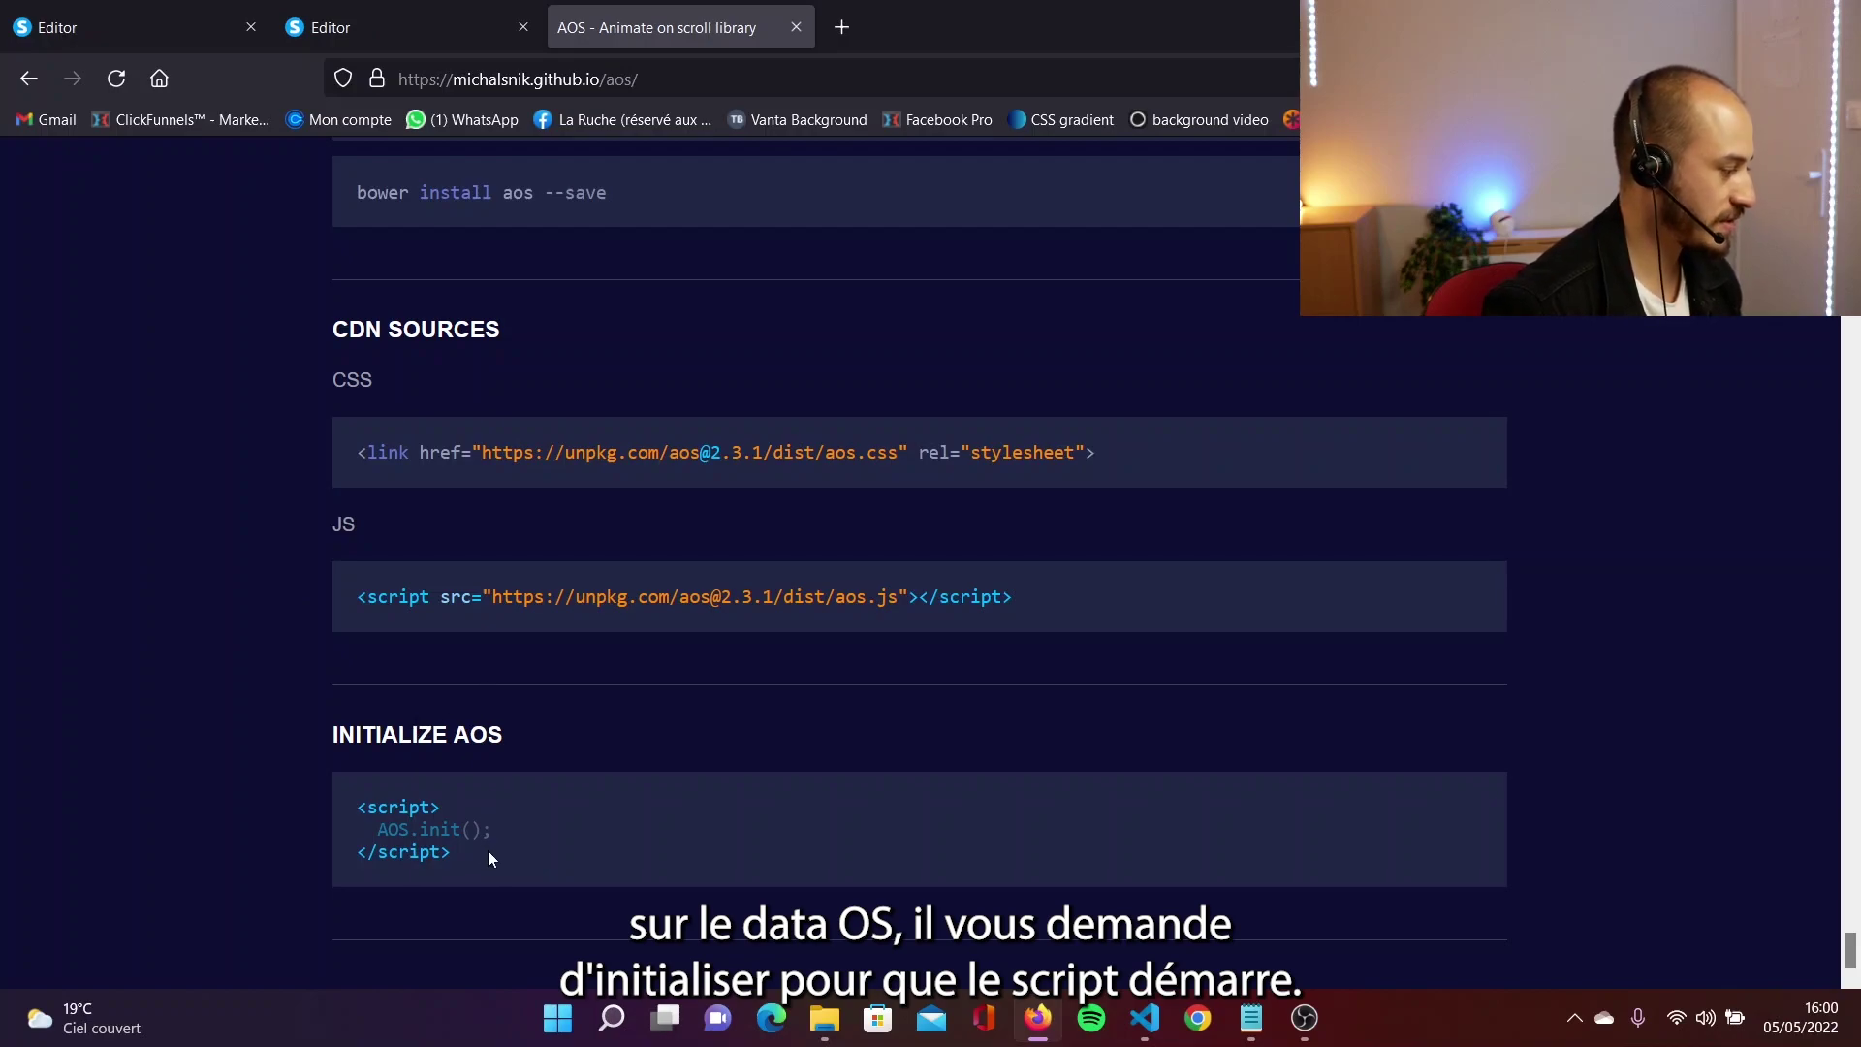
# Copy the AOS.init() script block and paste it below the two CDN tags, leaving one empty line between them.
pyautogui.moveTo(475, 855); pyautogui.dragTo(359, 805)
pyautogui.hotkey('ctrl', 'c')
pyautogui.click(1160, 306)
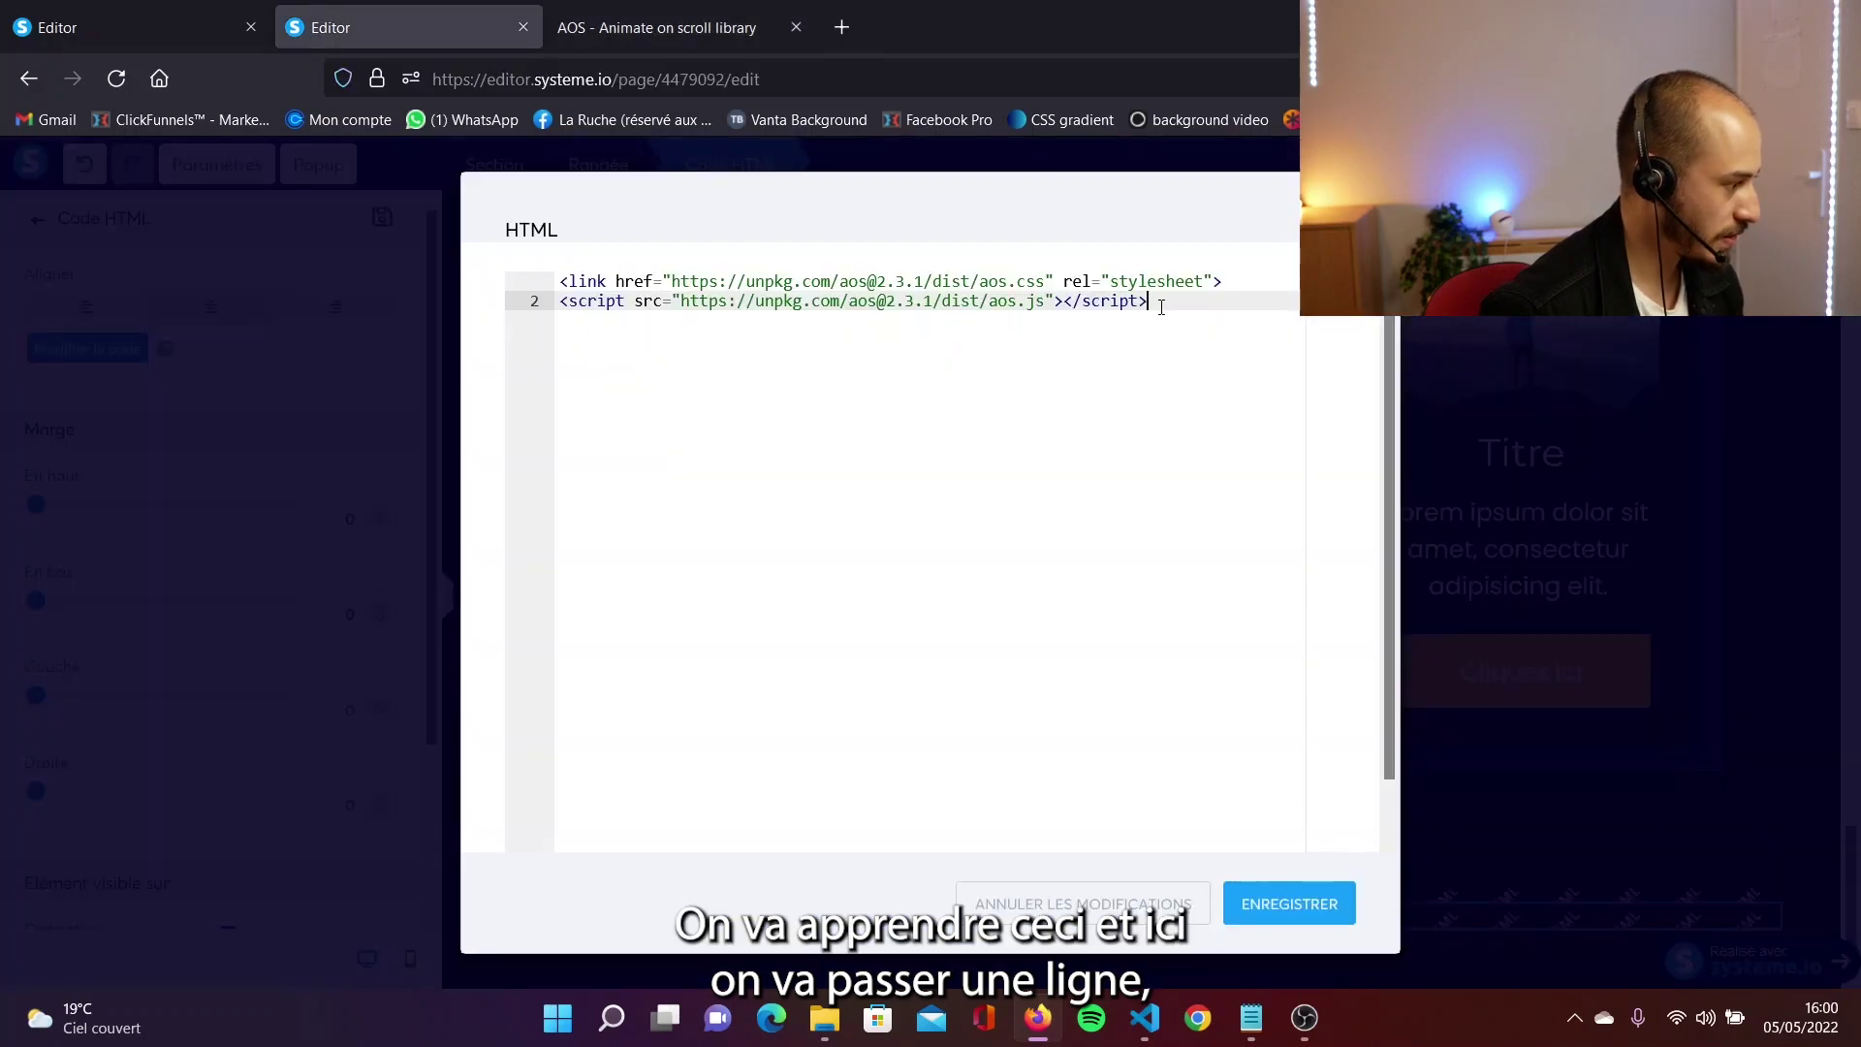
pyautogui.press('Return')
pyautogui.press('Return')
pyautogui.hotkey('ctrl', 'v')
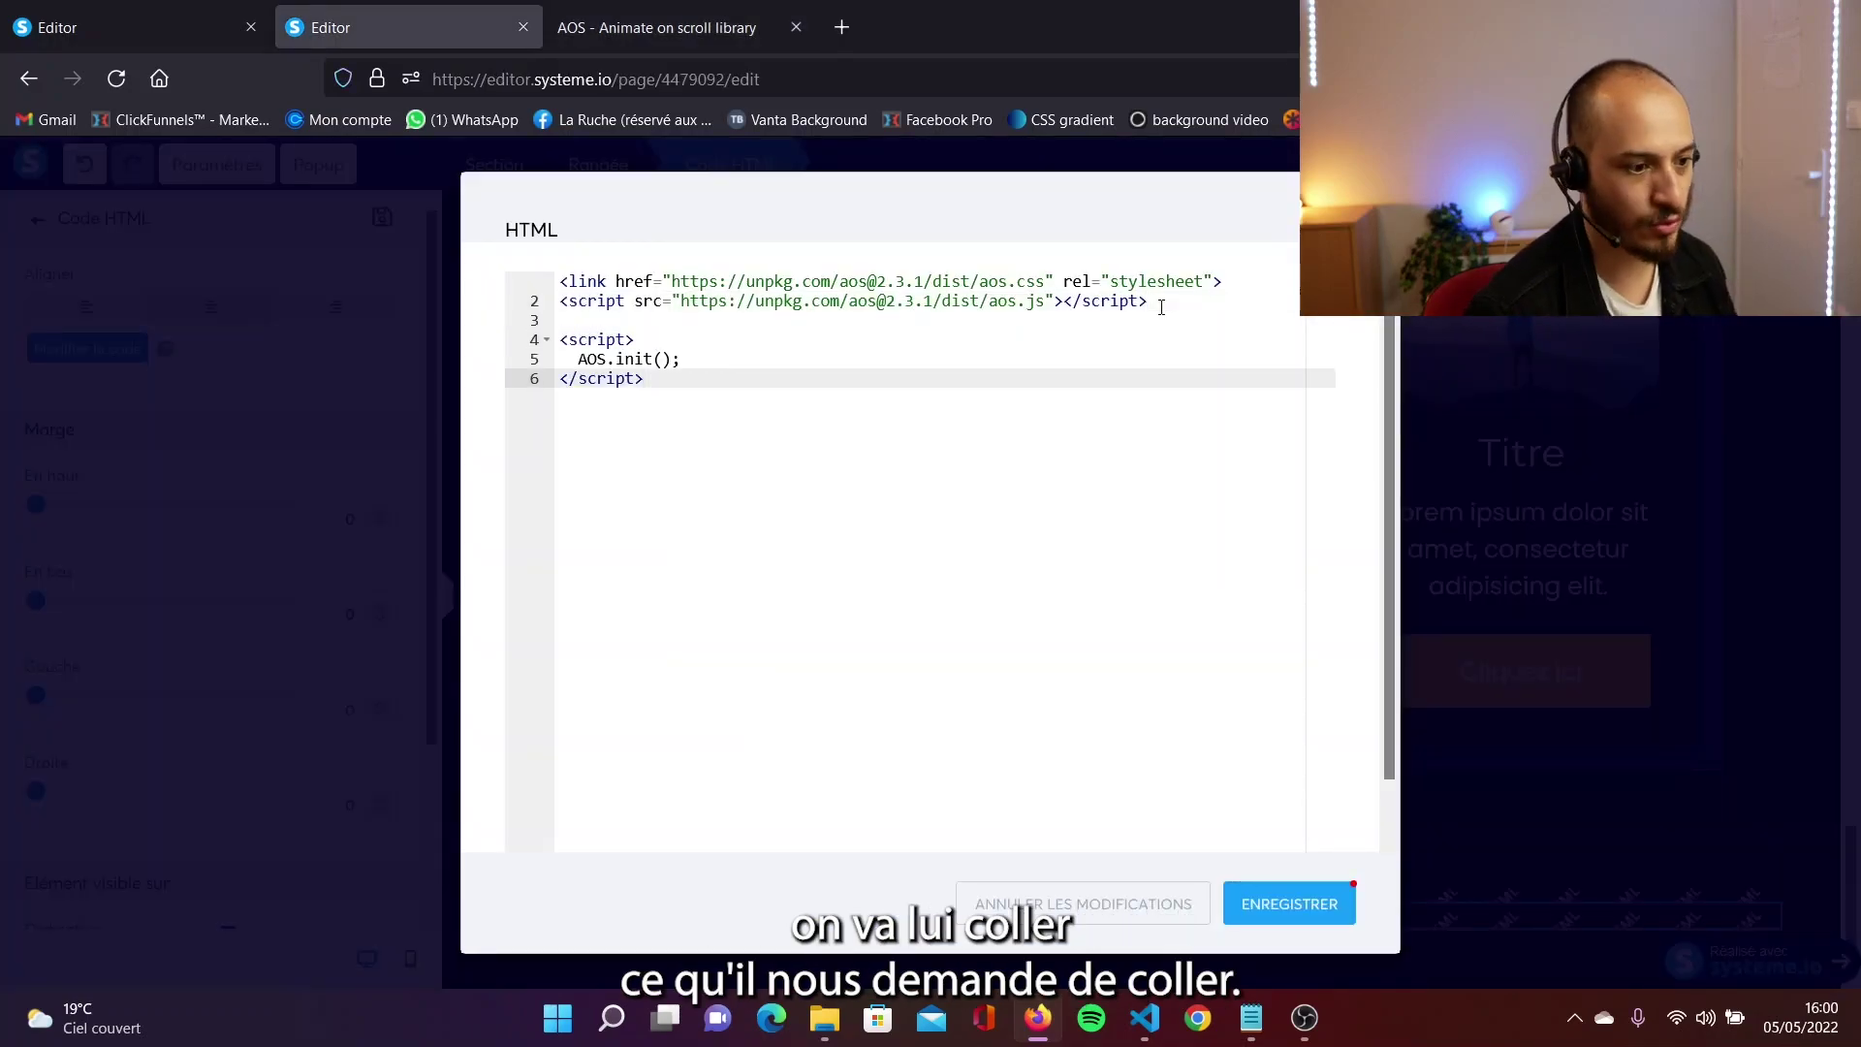
# Start a new <script> block between the AOS CDN script tag and the AOS.init() script.
pyautogui.click(756, 320)
pyautogui.write('<sc')
pyautogui.press('Return')
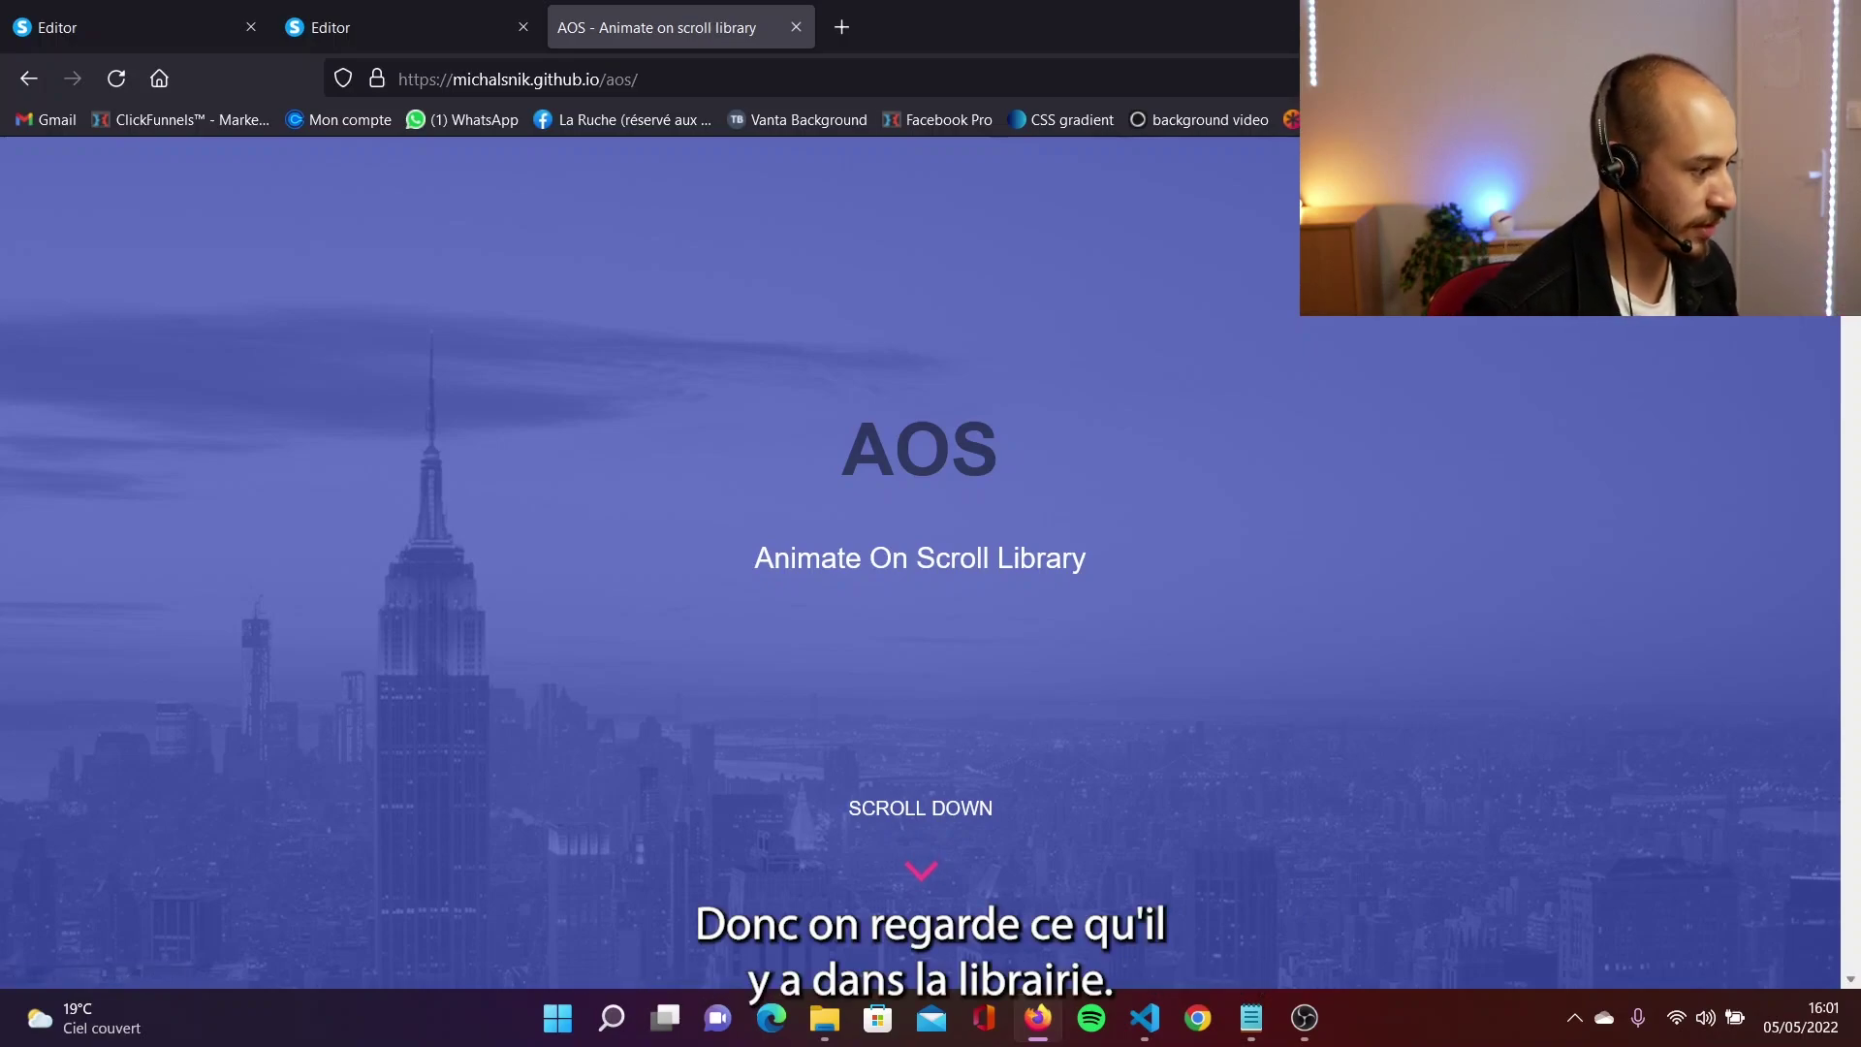
# Find the fade-up example on the AOS site and examine its data-aos attribute.
pyautogui.scroll(-5, 665, 498)
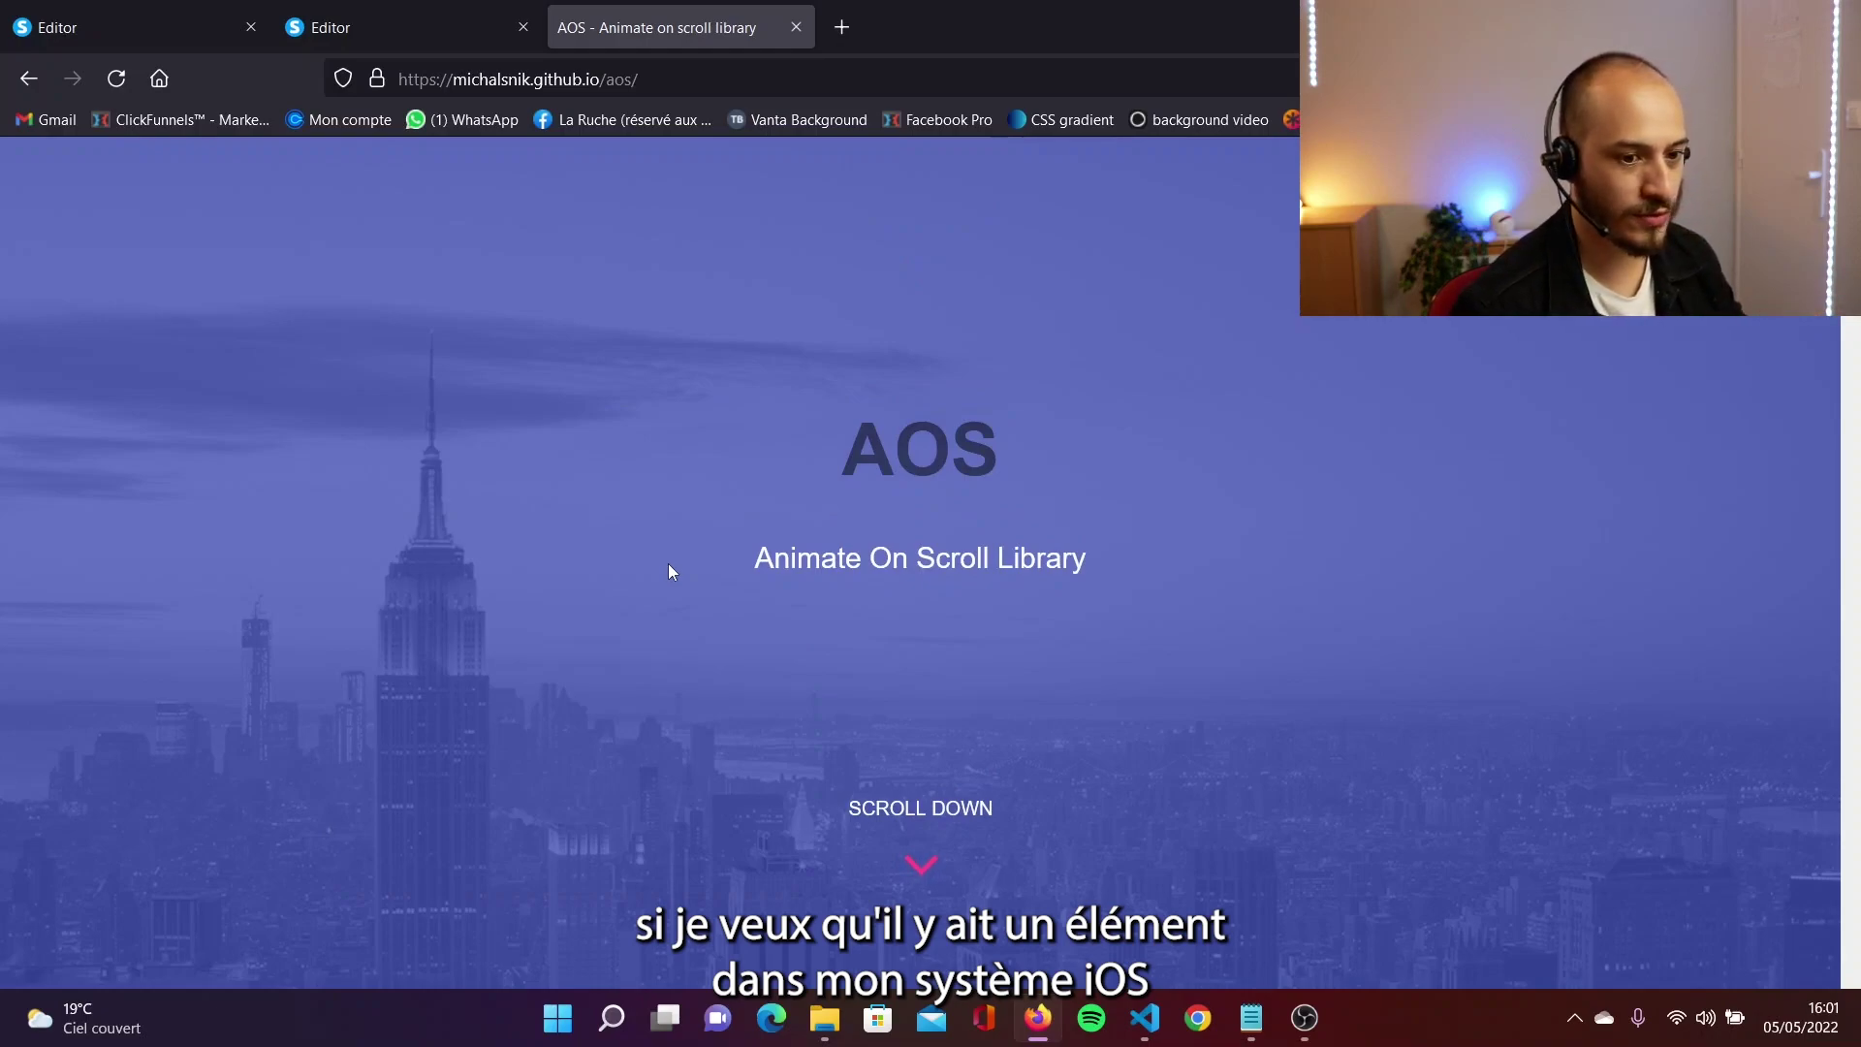
pyautogui.scroll(-5, 668, 571)
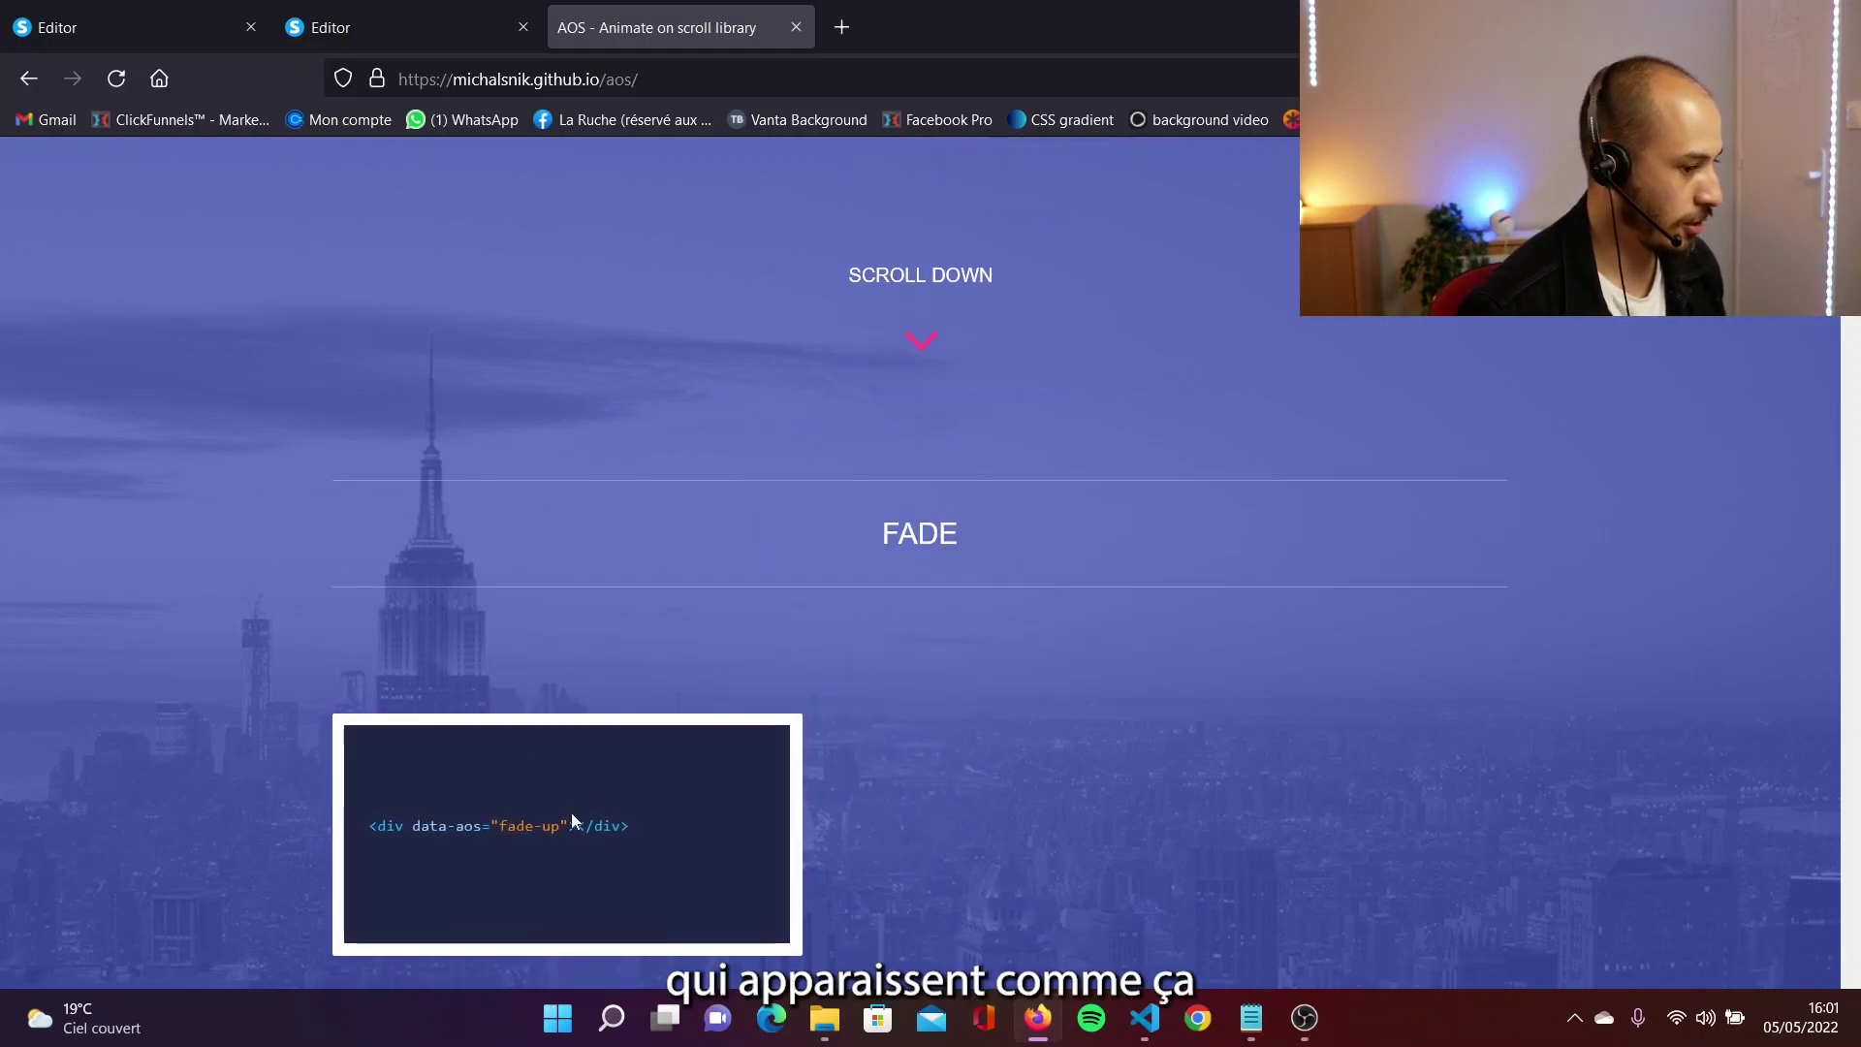
pyautogui.scroll(-2, 572, 822)
pyautogui.moveTo(630, 613); pyautogui.dragTo(412, 613)
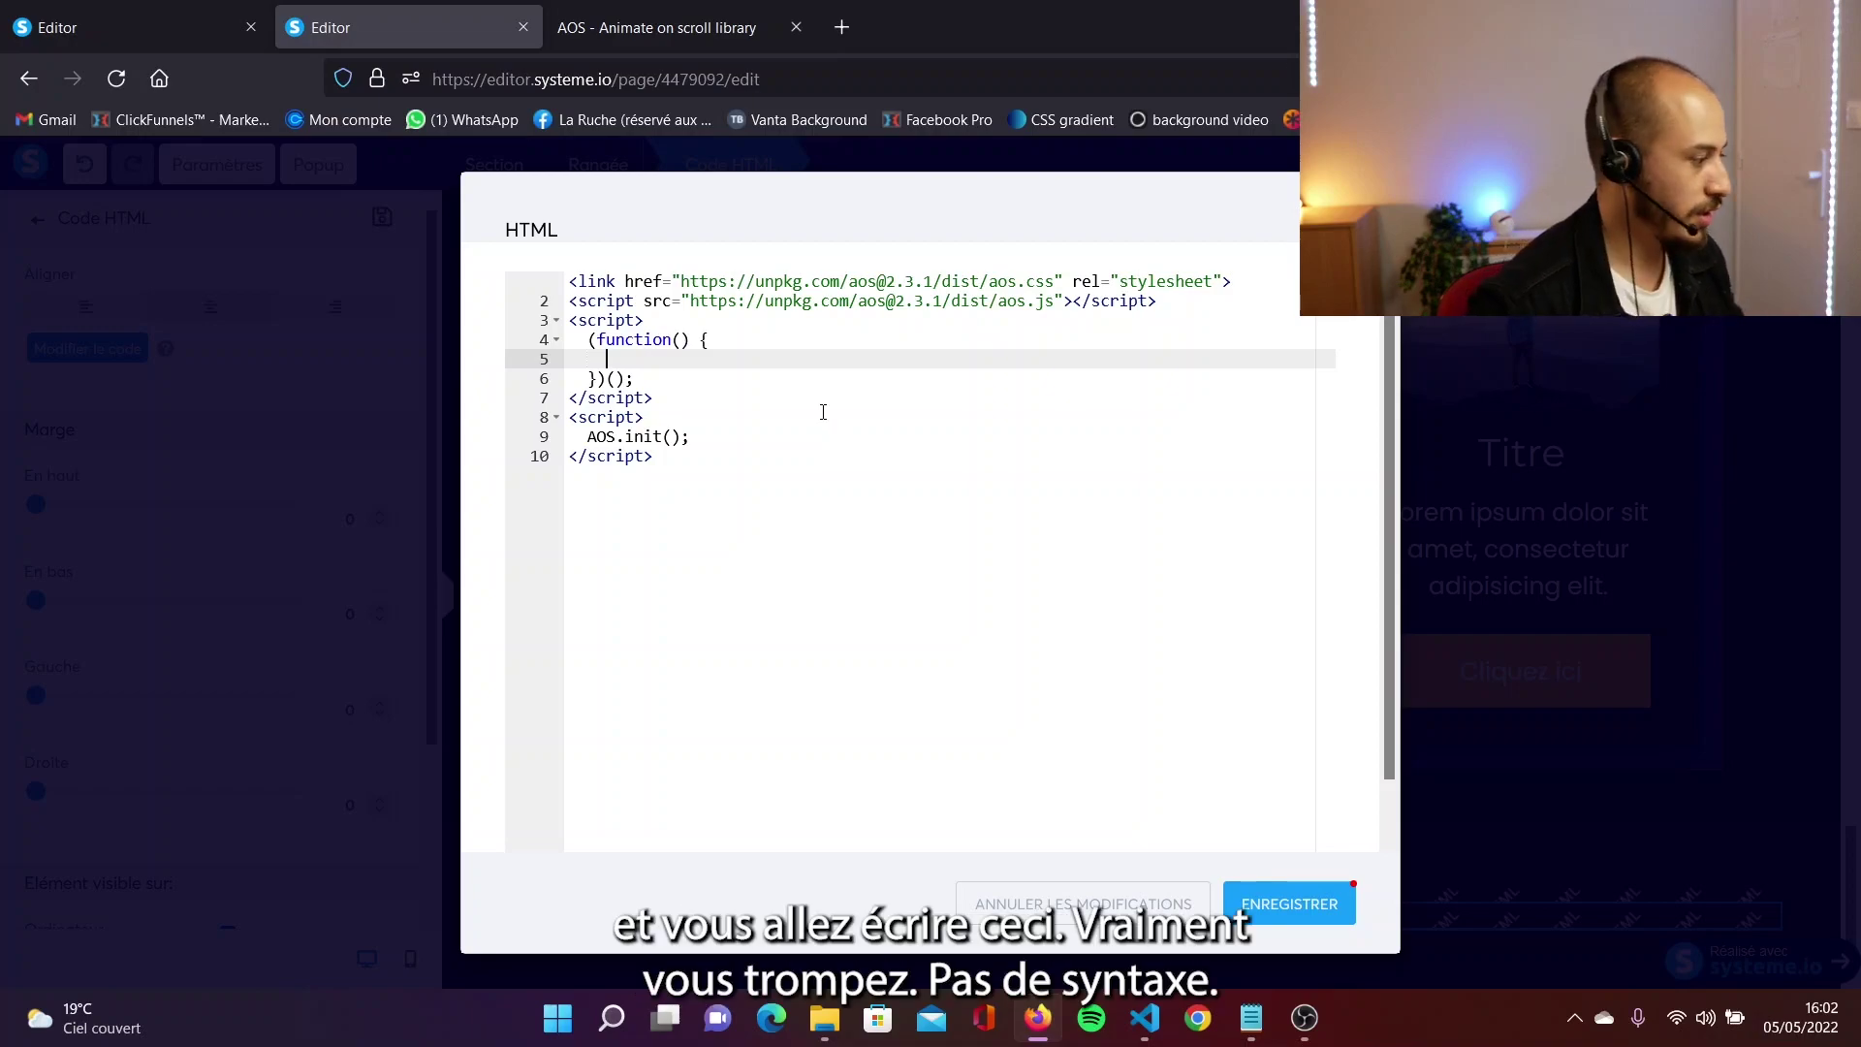
# Declare var image1 = document.getElementById('image-2db7e558'); inside the function and check its variable name, method and image identifier.
pyautogui.moveTo(643, 378); pyautogui.dragTo(570, 340)
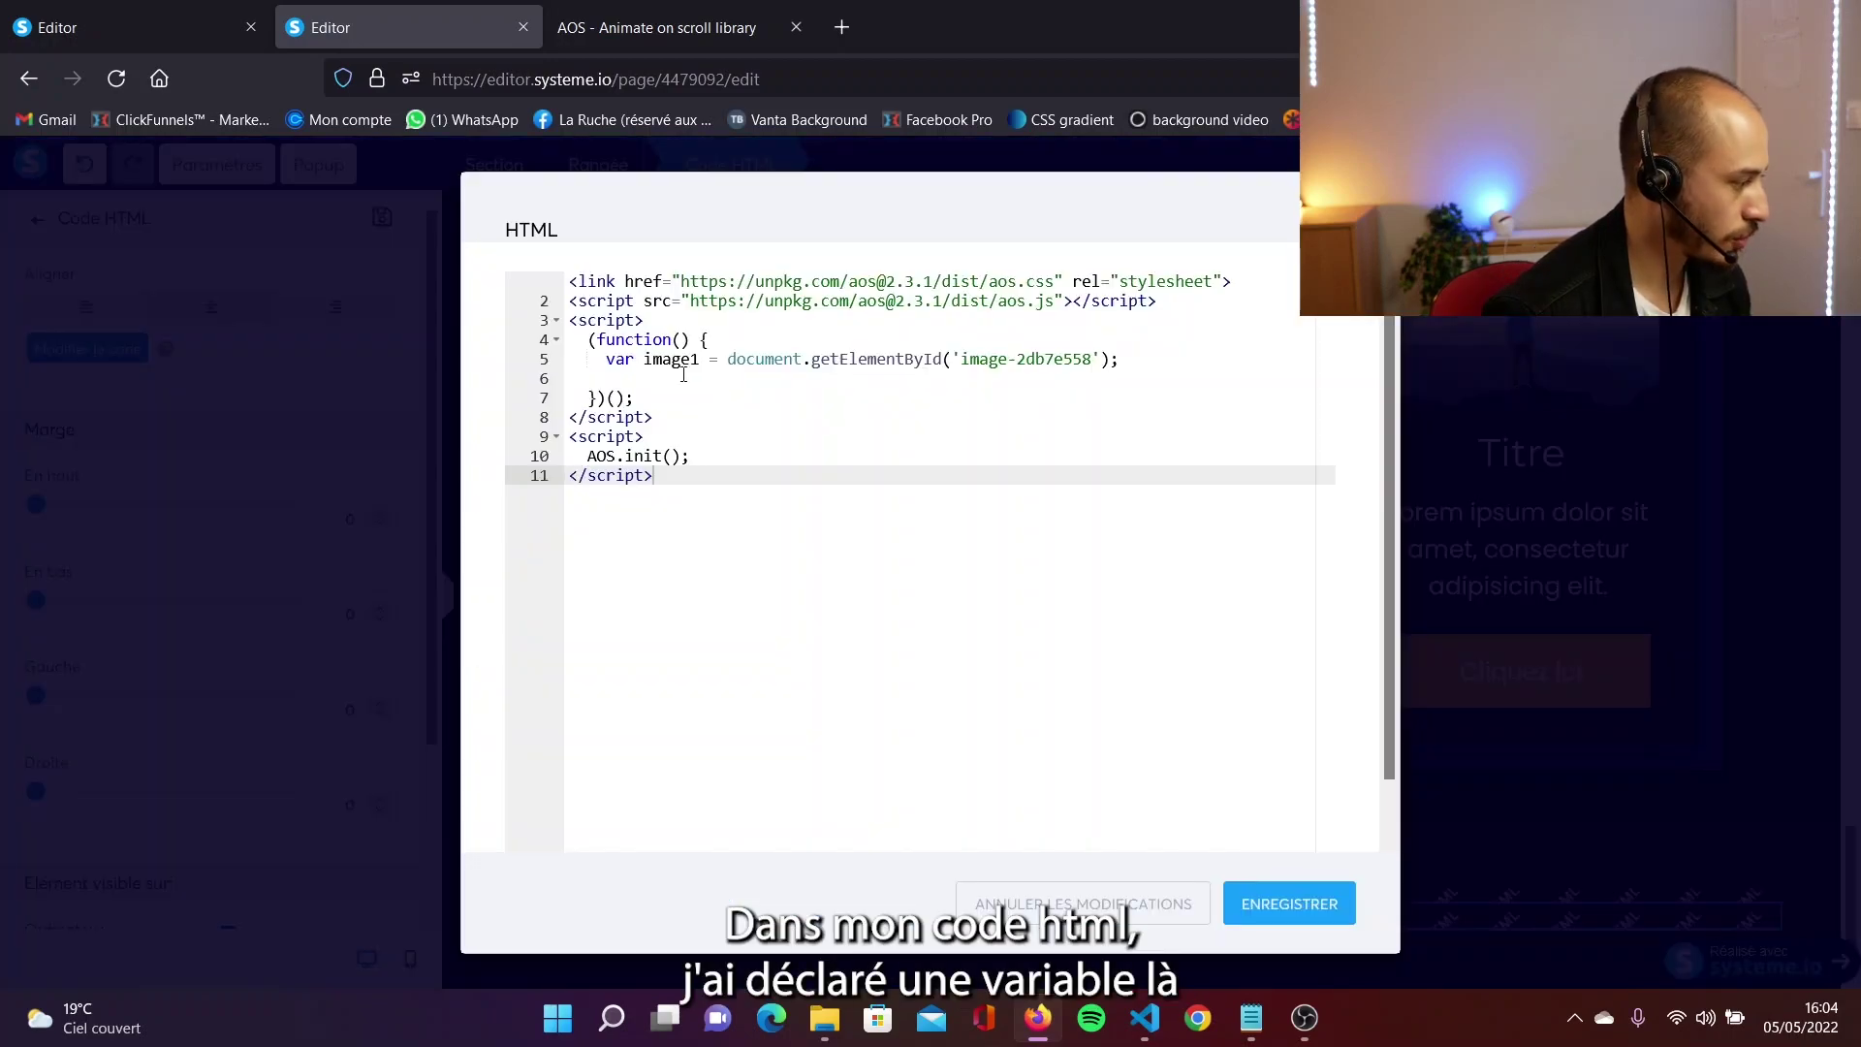
pyautogui.doubleClick(677, 360)
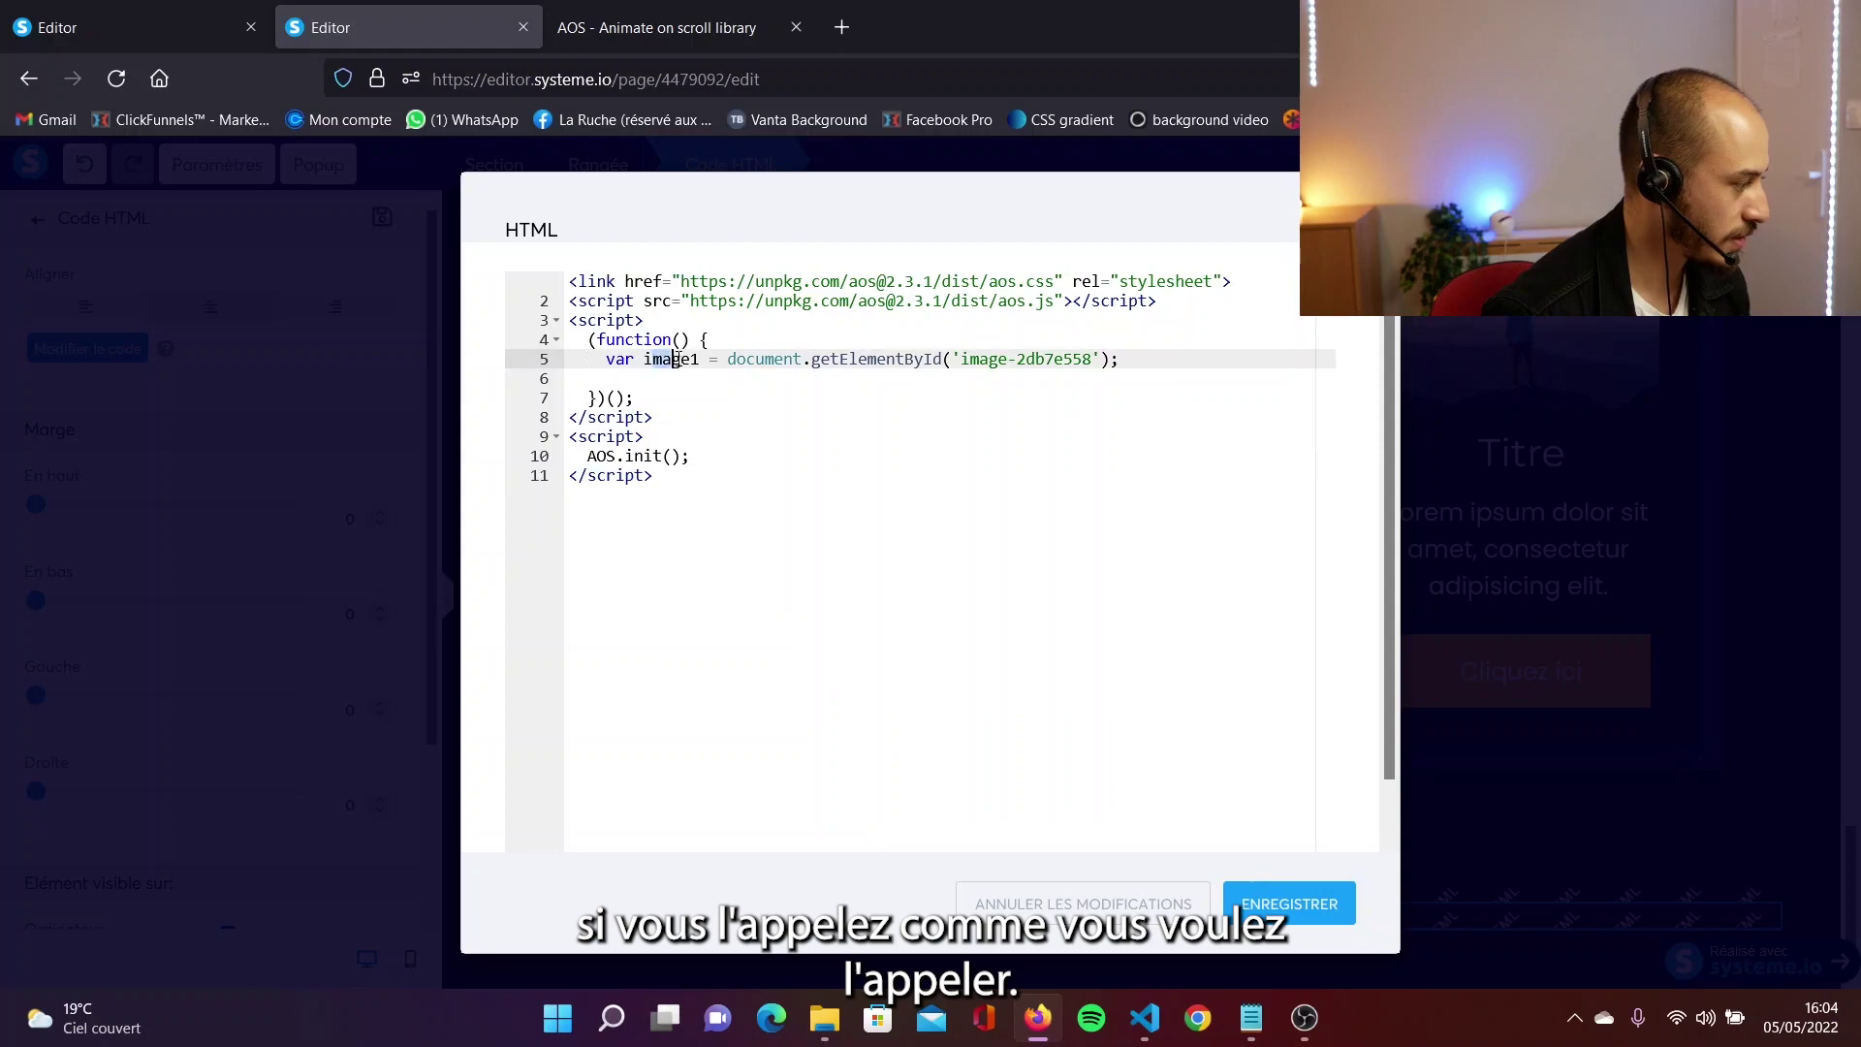
pyautogui.moveTo(727, 361); pyautogui.dragTo(944, 361)
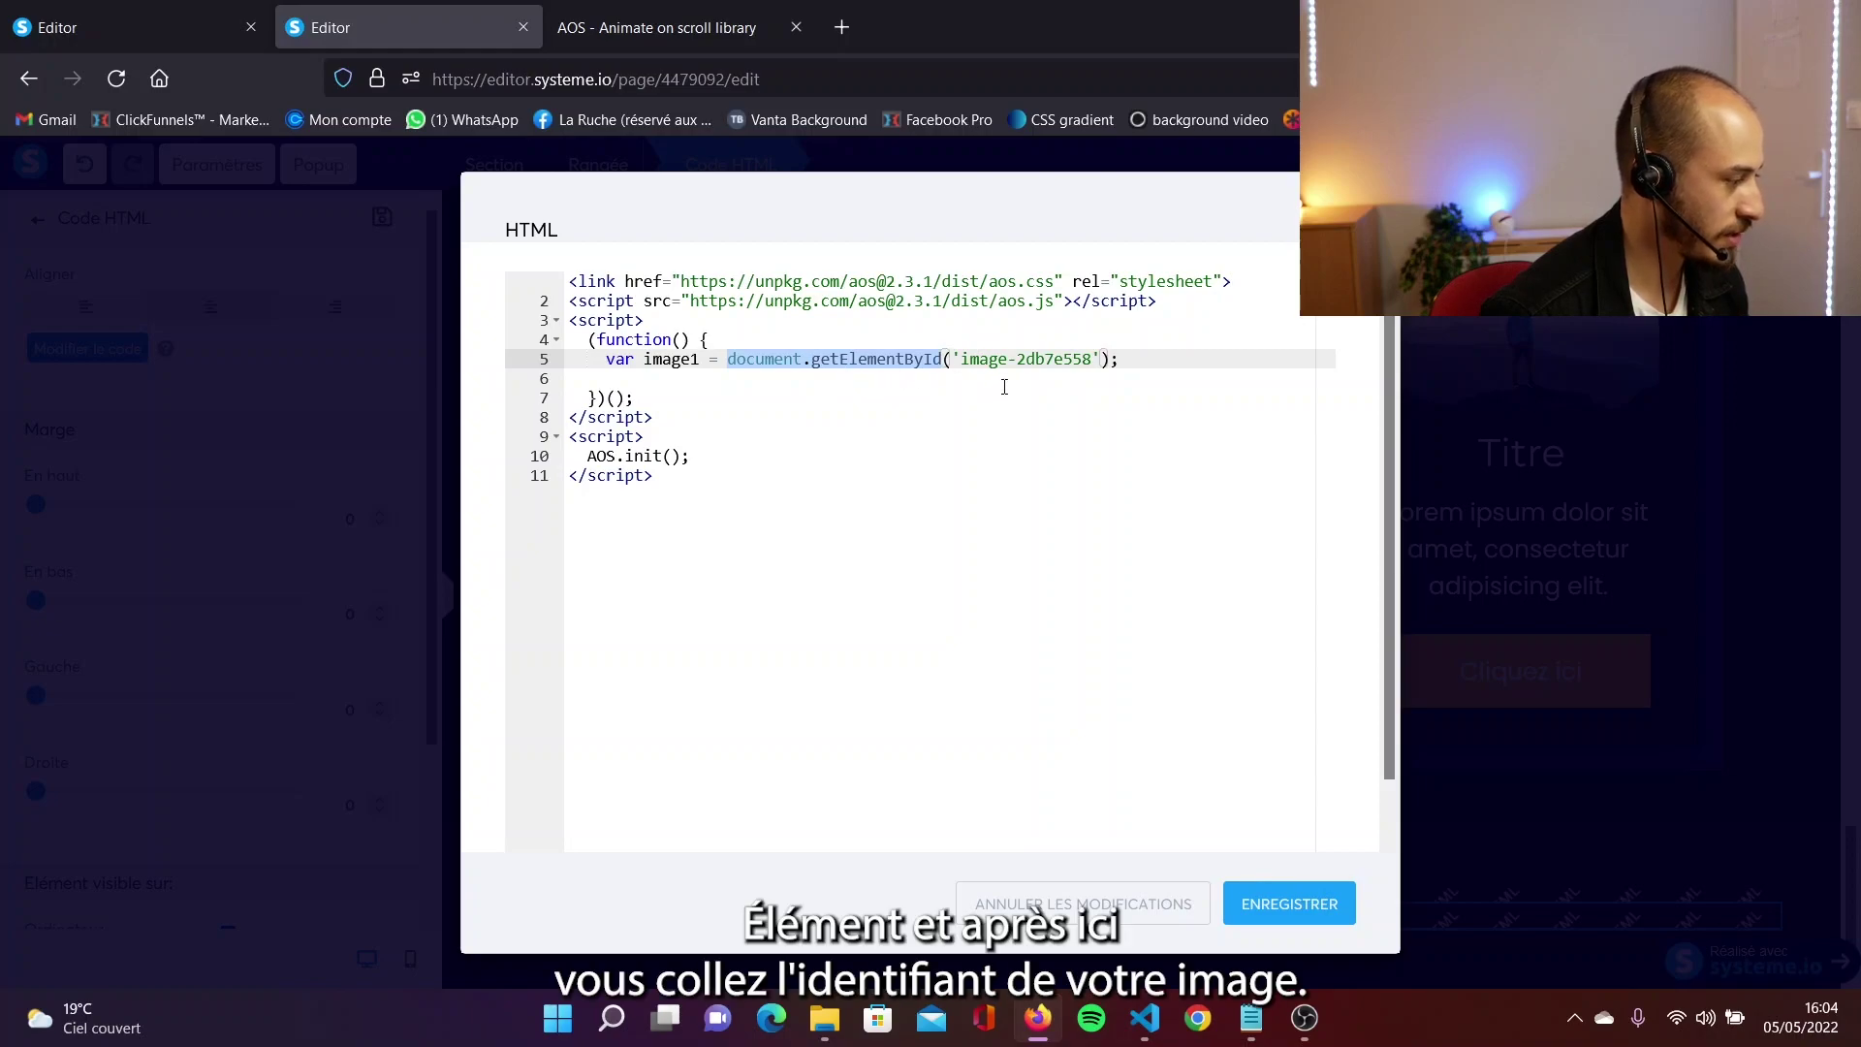
pyautogui.moveTo(966, 359); pyautogui.dragTo(1093, 355)
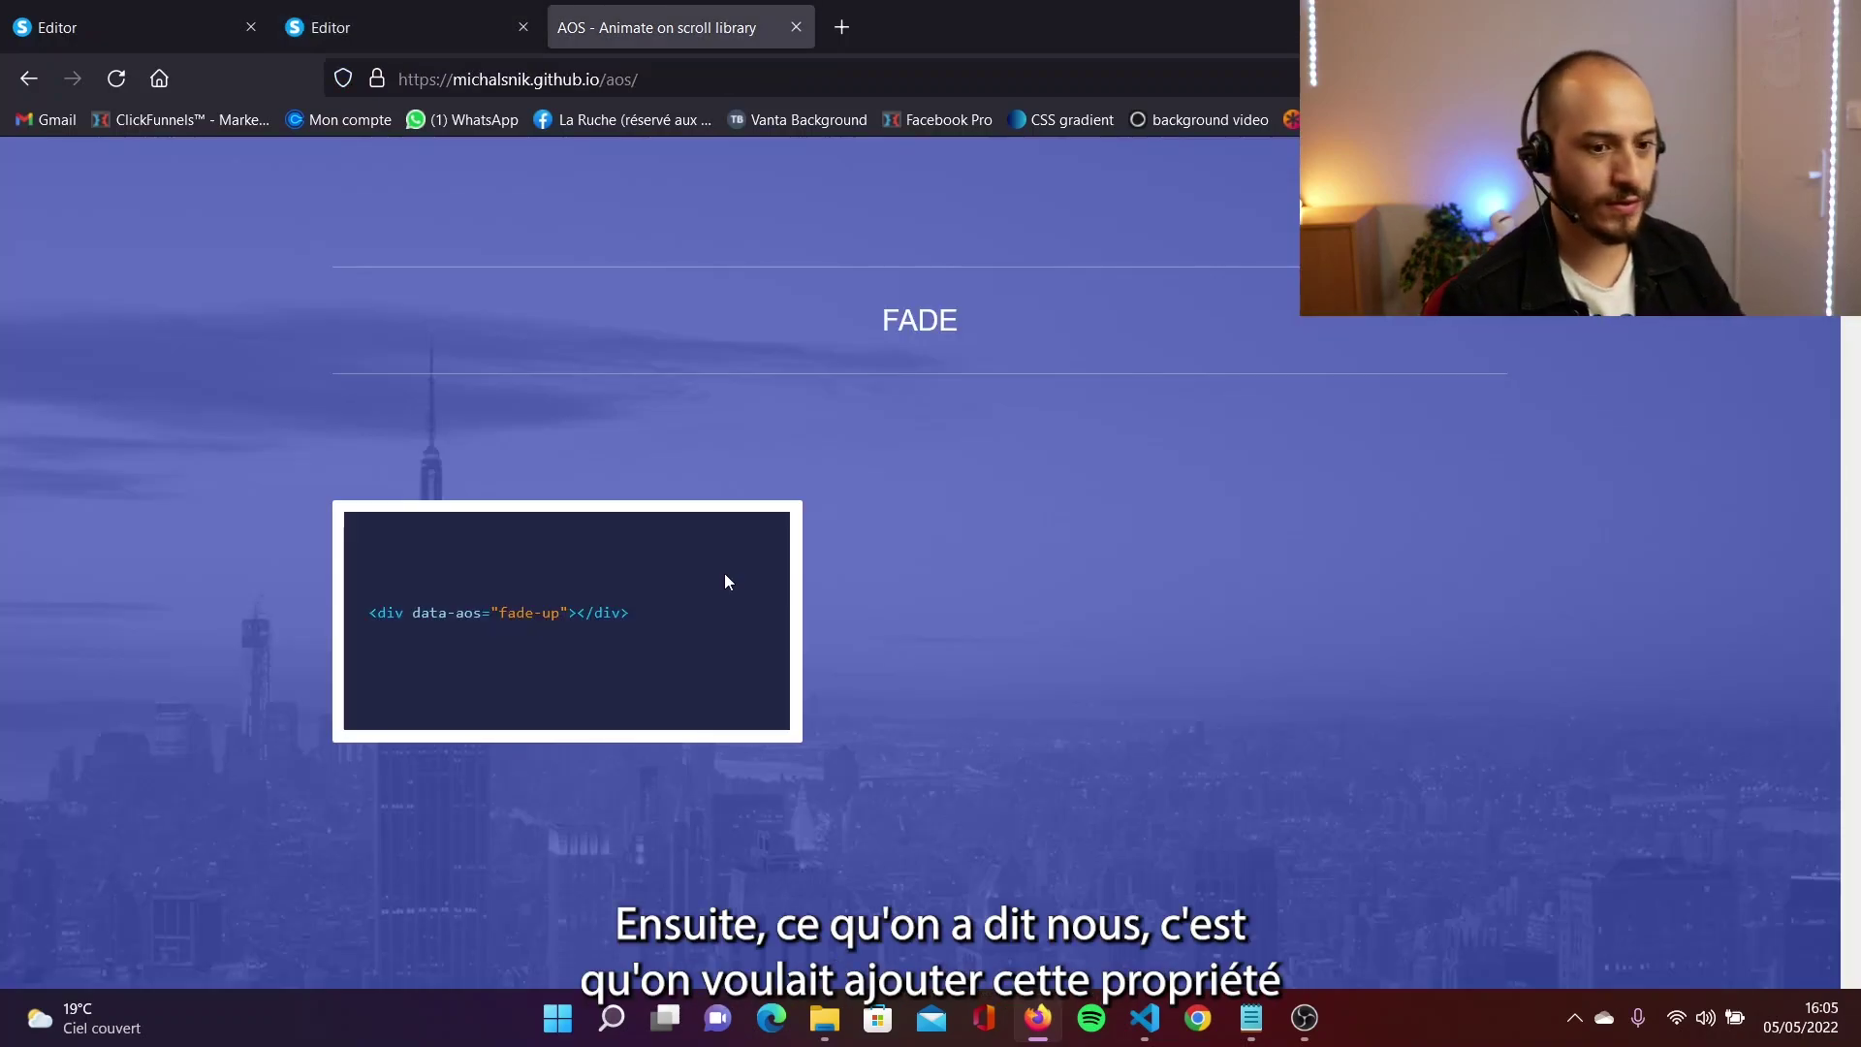
# Add image1.setAttribute('data-aos','zoom-in-up'); and a commented-out data-aos-duration line of '1000', checking the attribute key against the AOS fade-up example.
pyautogui.moveTo(415, 612); pyautogui.dragTo(569, 613)
pyautogui.click(398, 21)
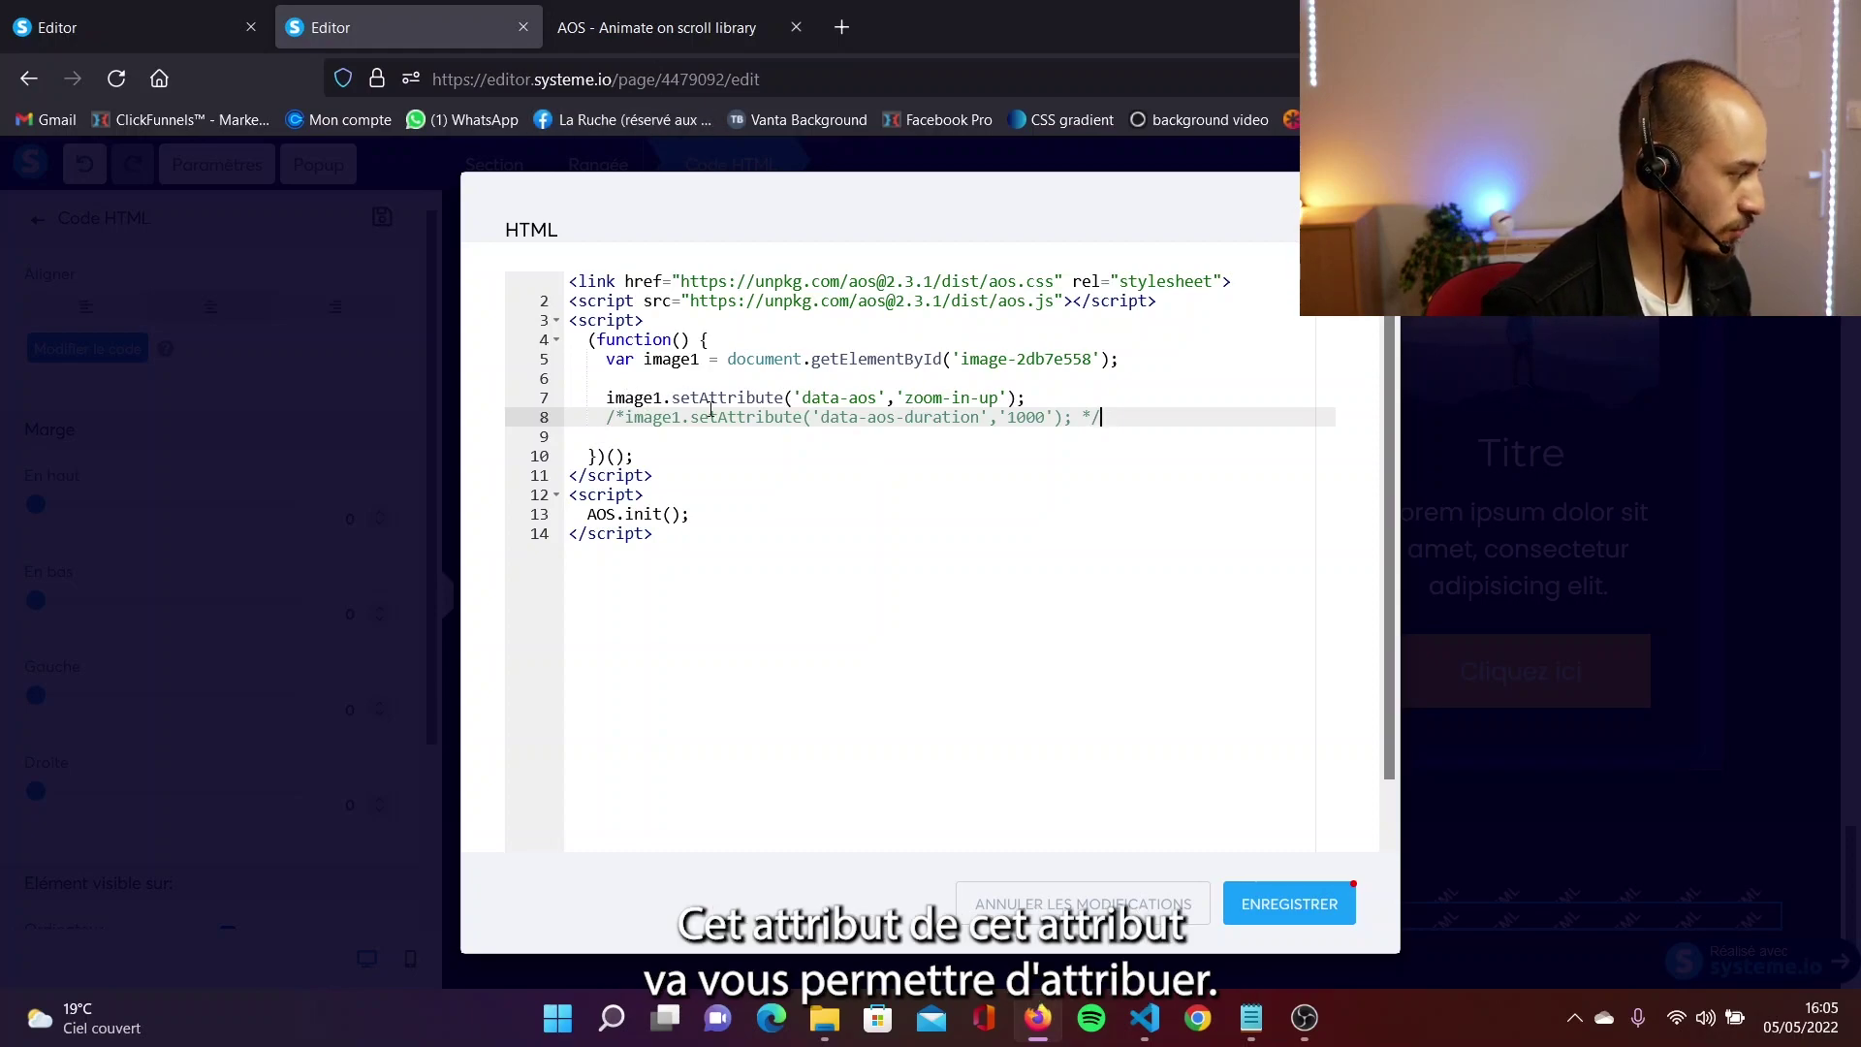
pyautogui.click(656, 27)
pyautogui.moveTo(412, 720); pyautogui.dragTo(569, 719)
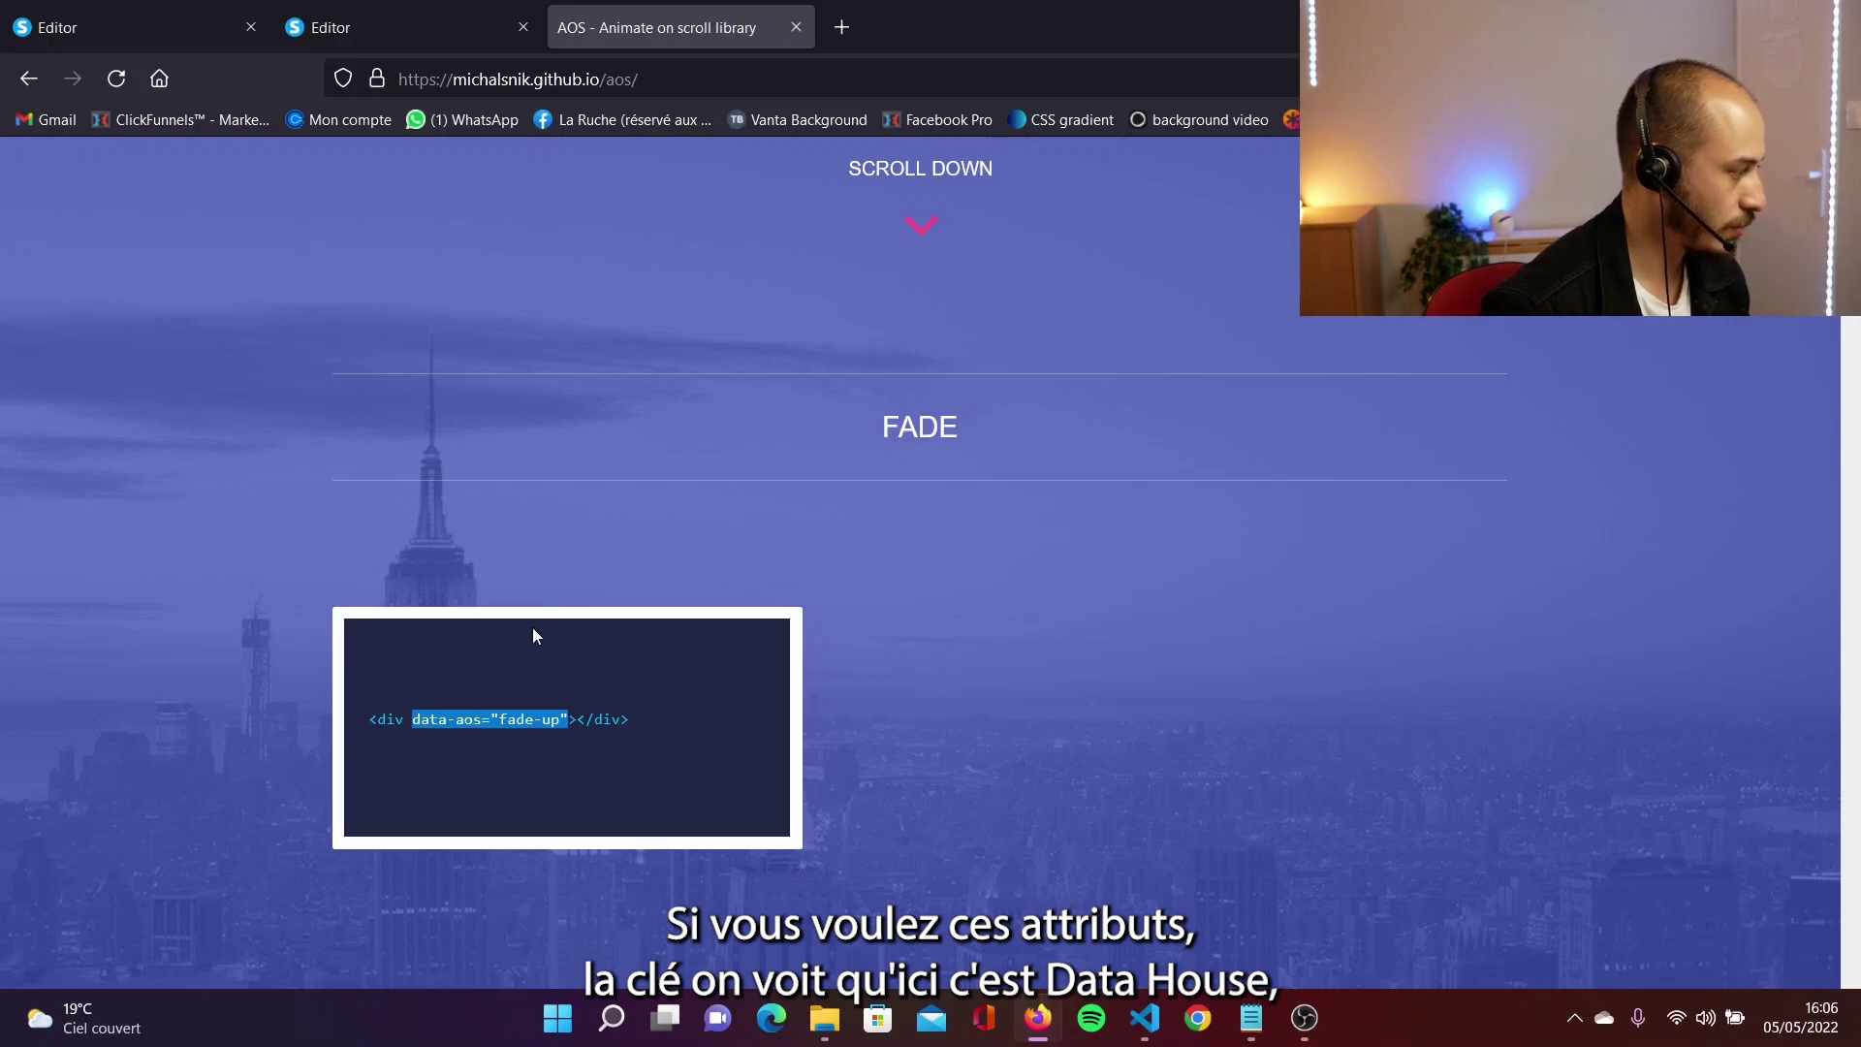
pyautogui.click(496, 735)
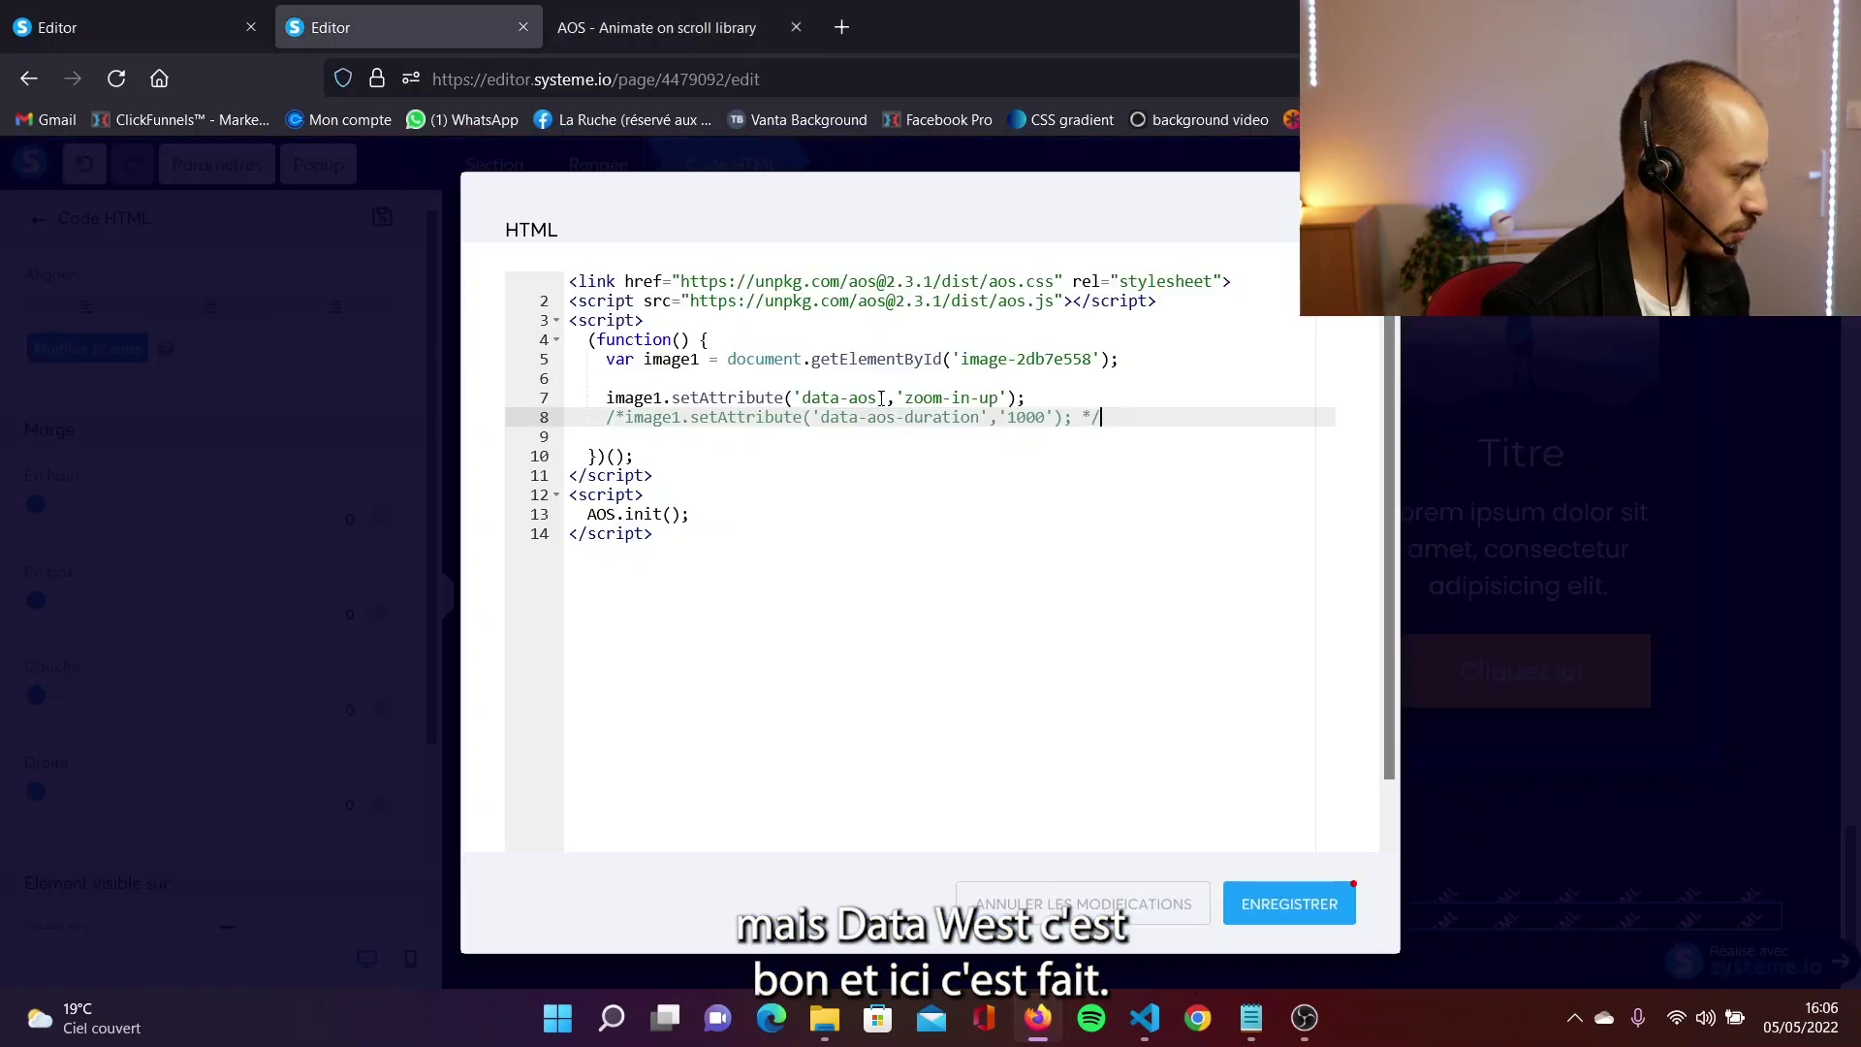
# Change the data-aos value in the image1.setAttribute line to fade-up, as in the AOS example.
pyautogui.click(652, 27)
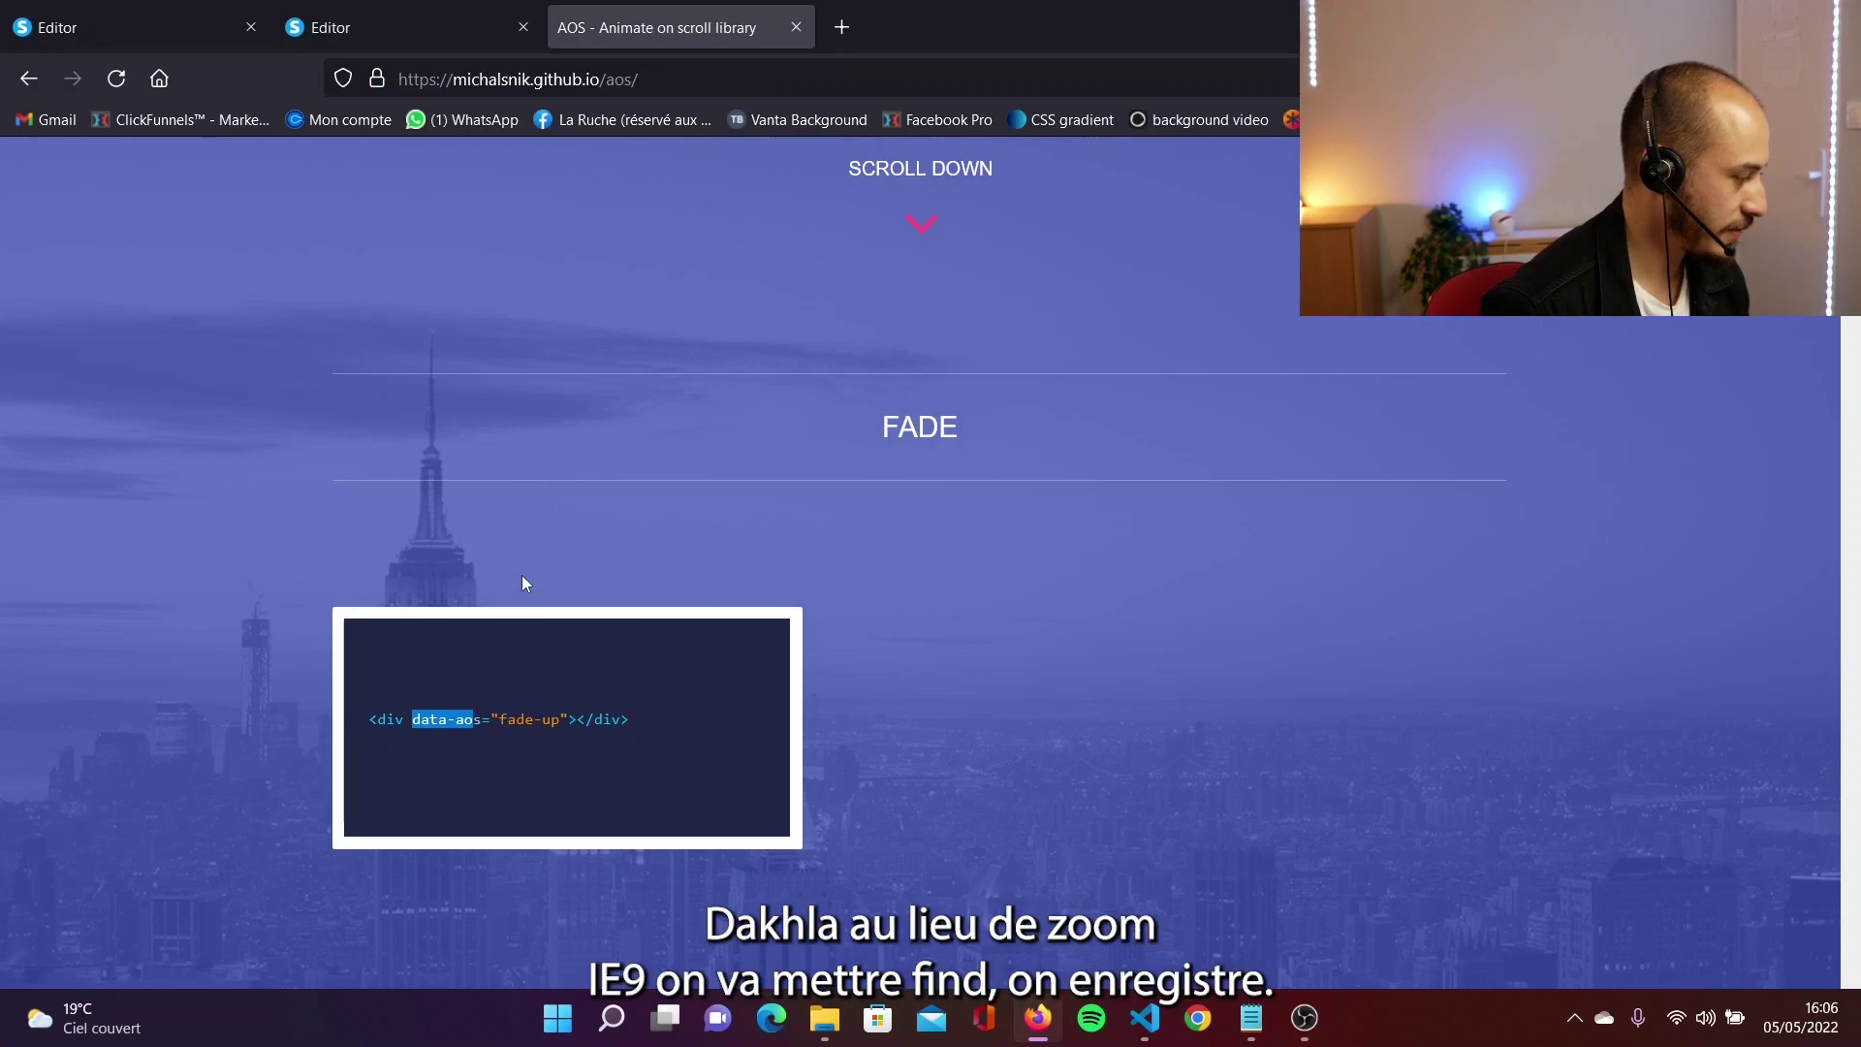
pyautogui.click(436, 29)
pyautogui.moveTo(907, 397); pyautogui.dragTo(998, 397)
pyautogui.write('fade-up')
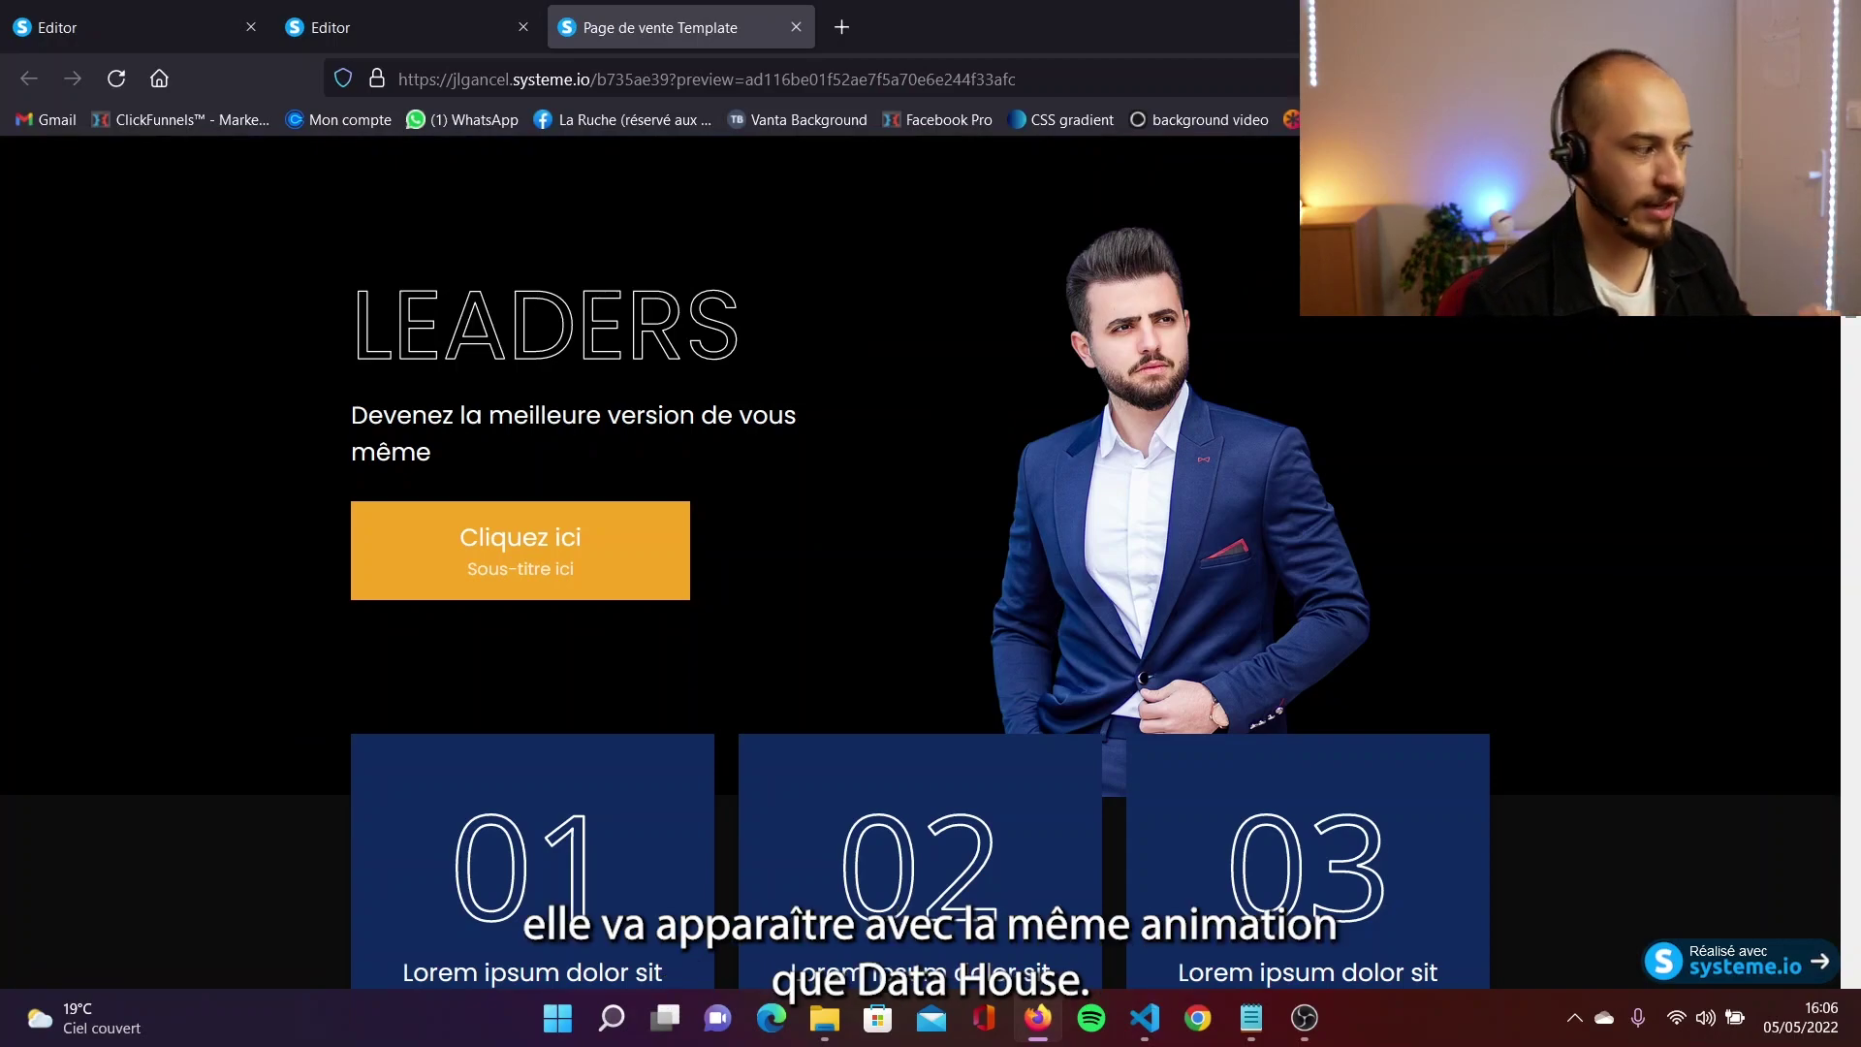
# Check the scroll animation of the block 01 image in the page preview, and dismiss the preview-mode notice.
pyautogui.scroll(-8, 915, 537)
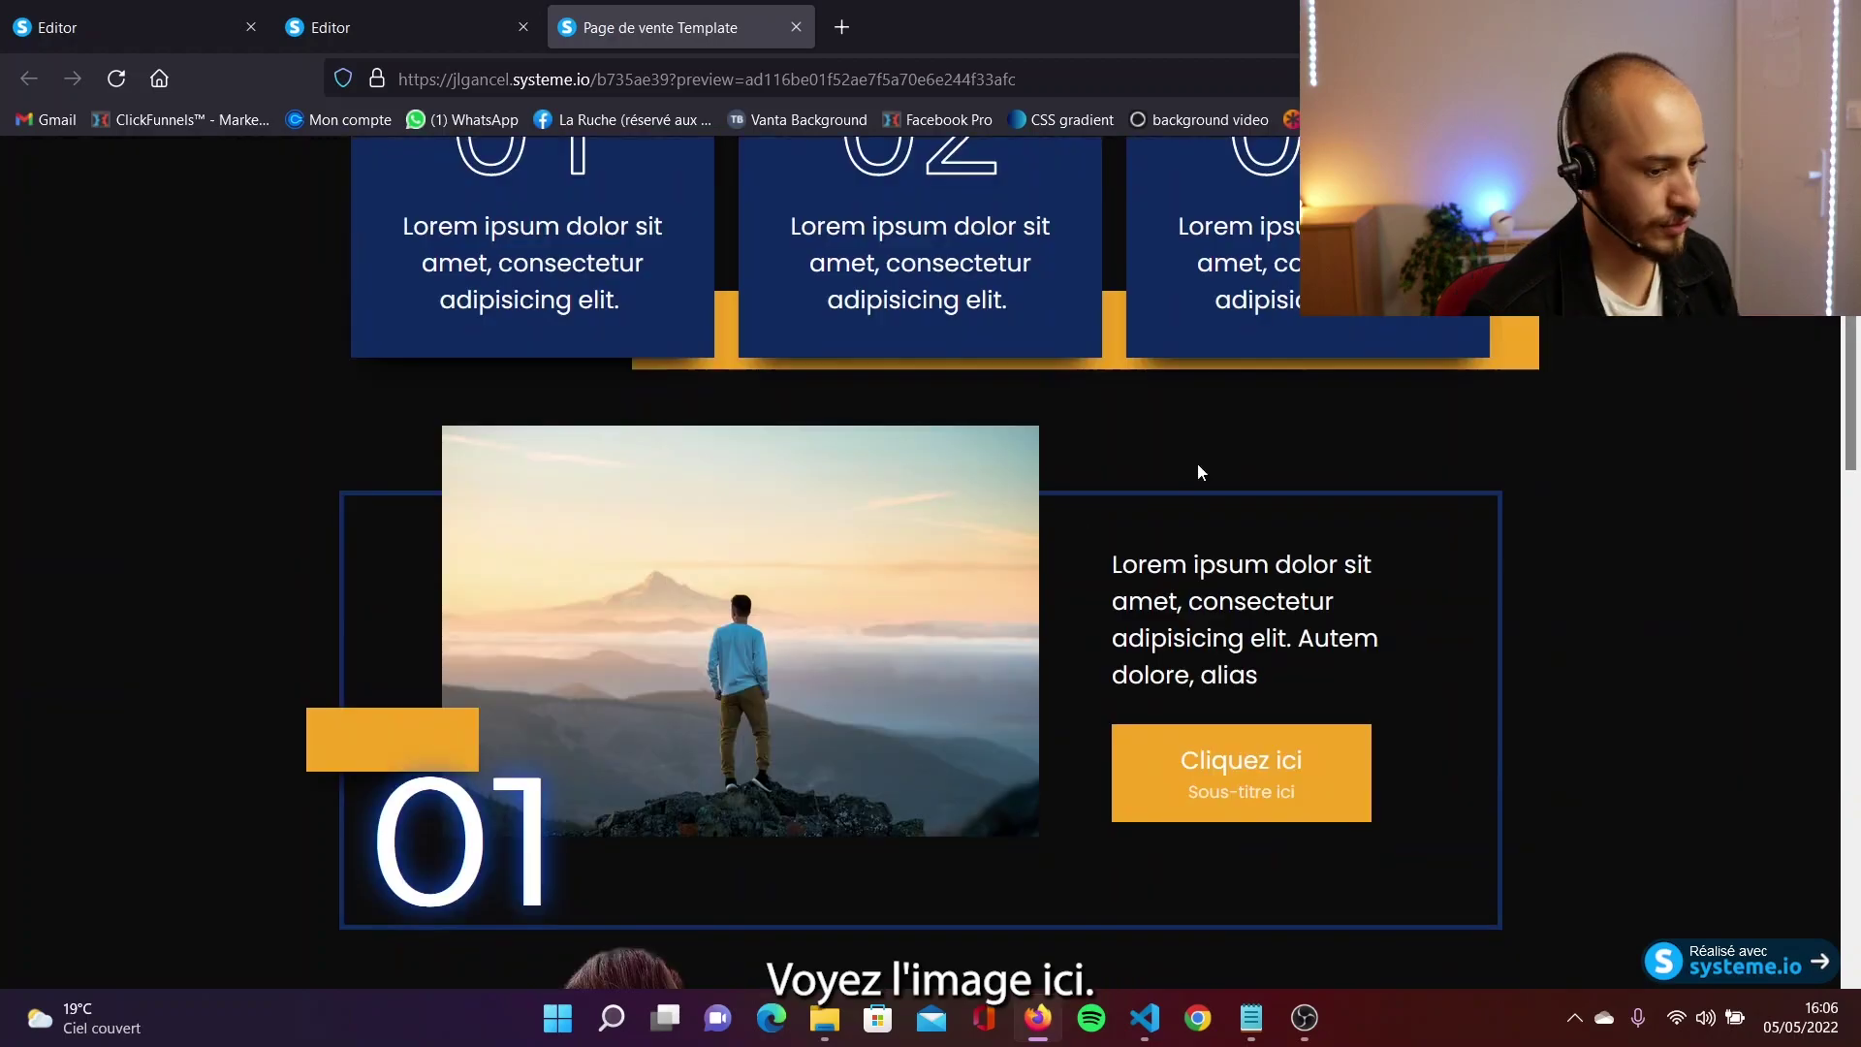
pyautogui.scroll(7, 970, 572)
pyautogui.scroll(-6, 1020, 595)
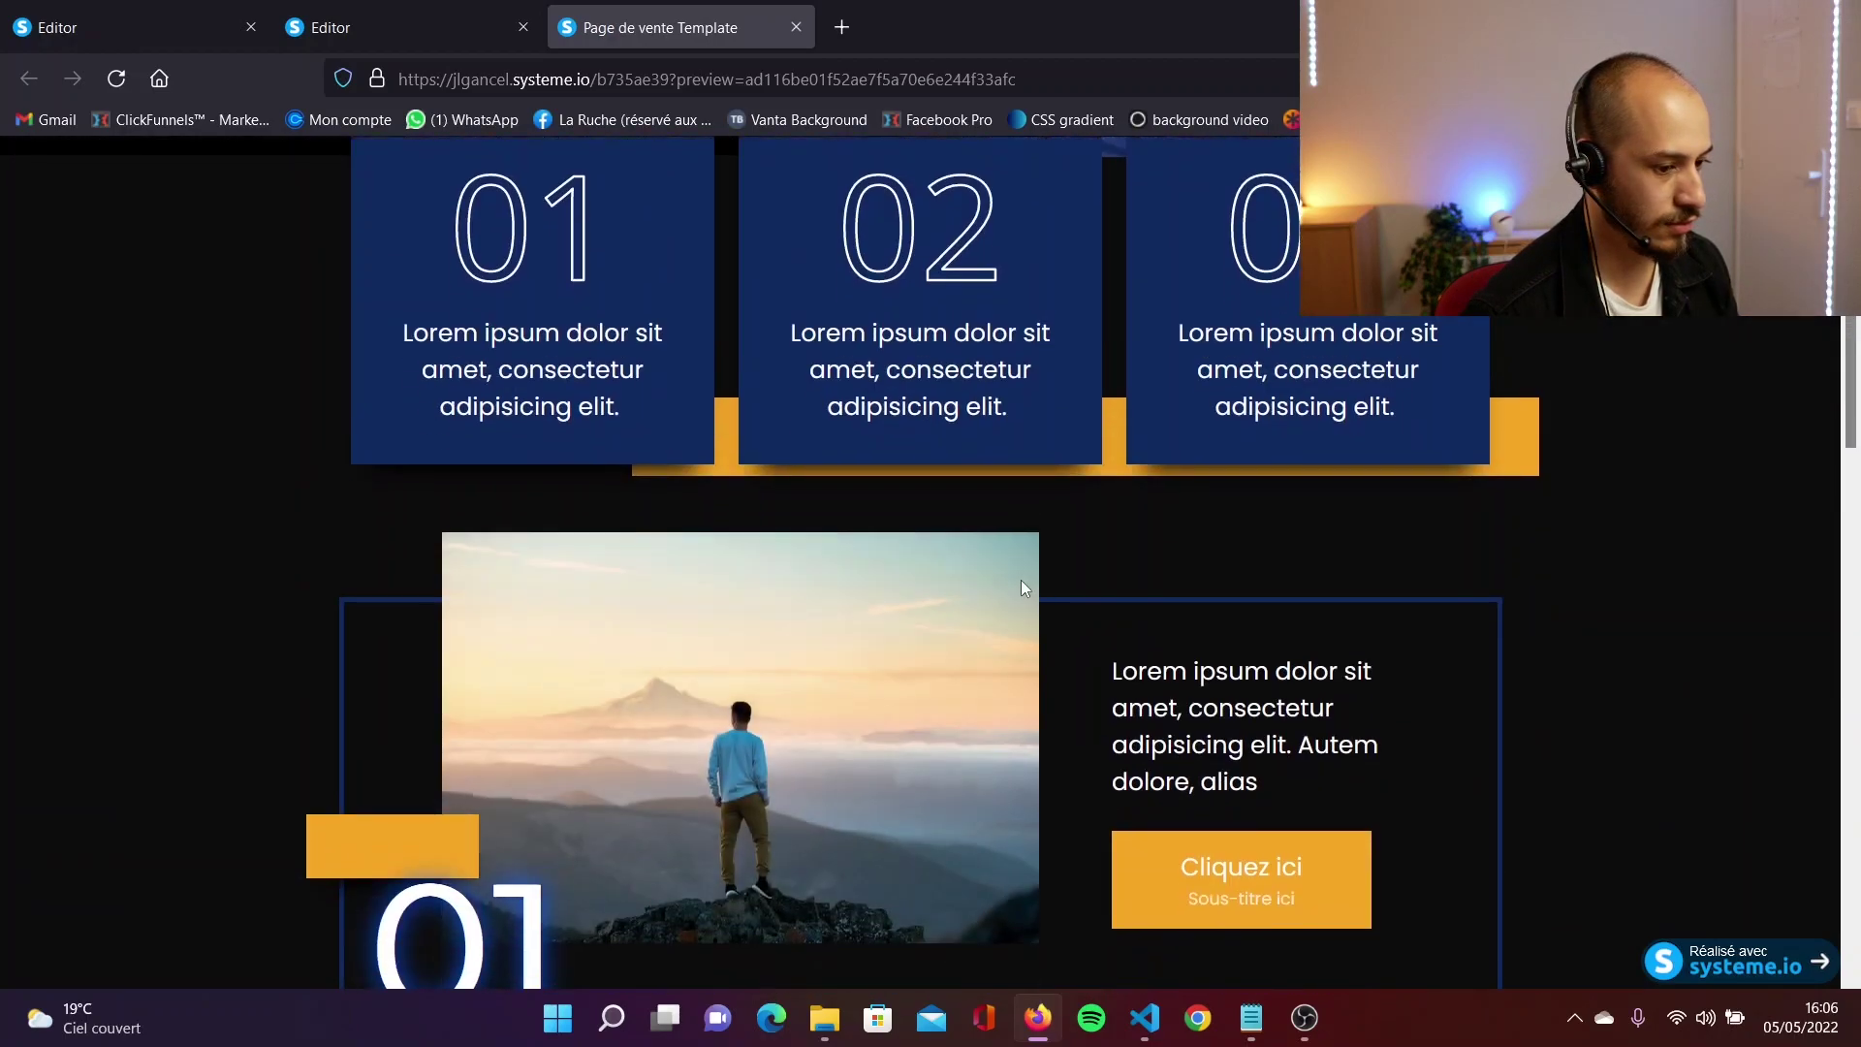
pyautogui.scroll(6, 1026, 568)
pyautogui.scroll(-8, 1035, 568)
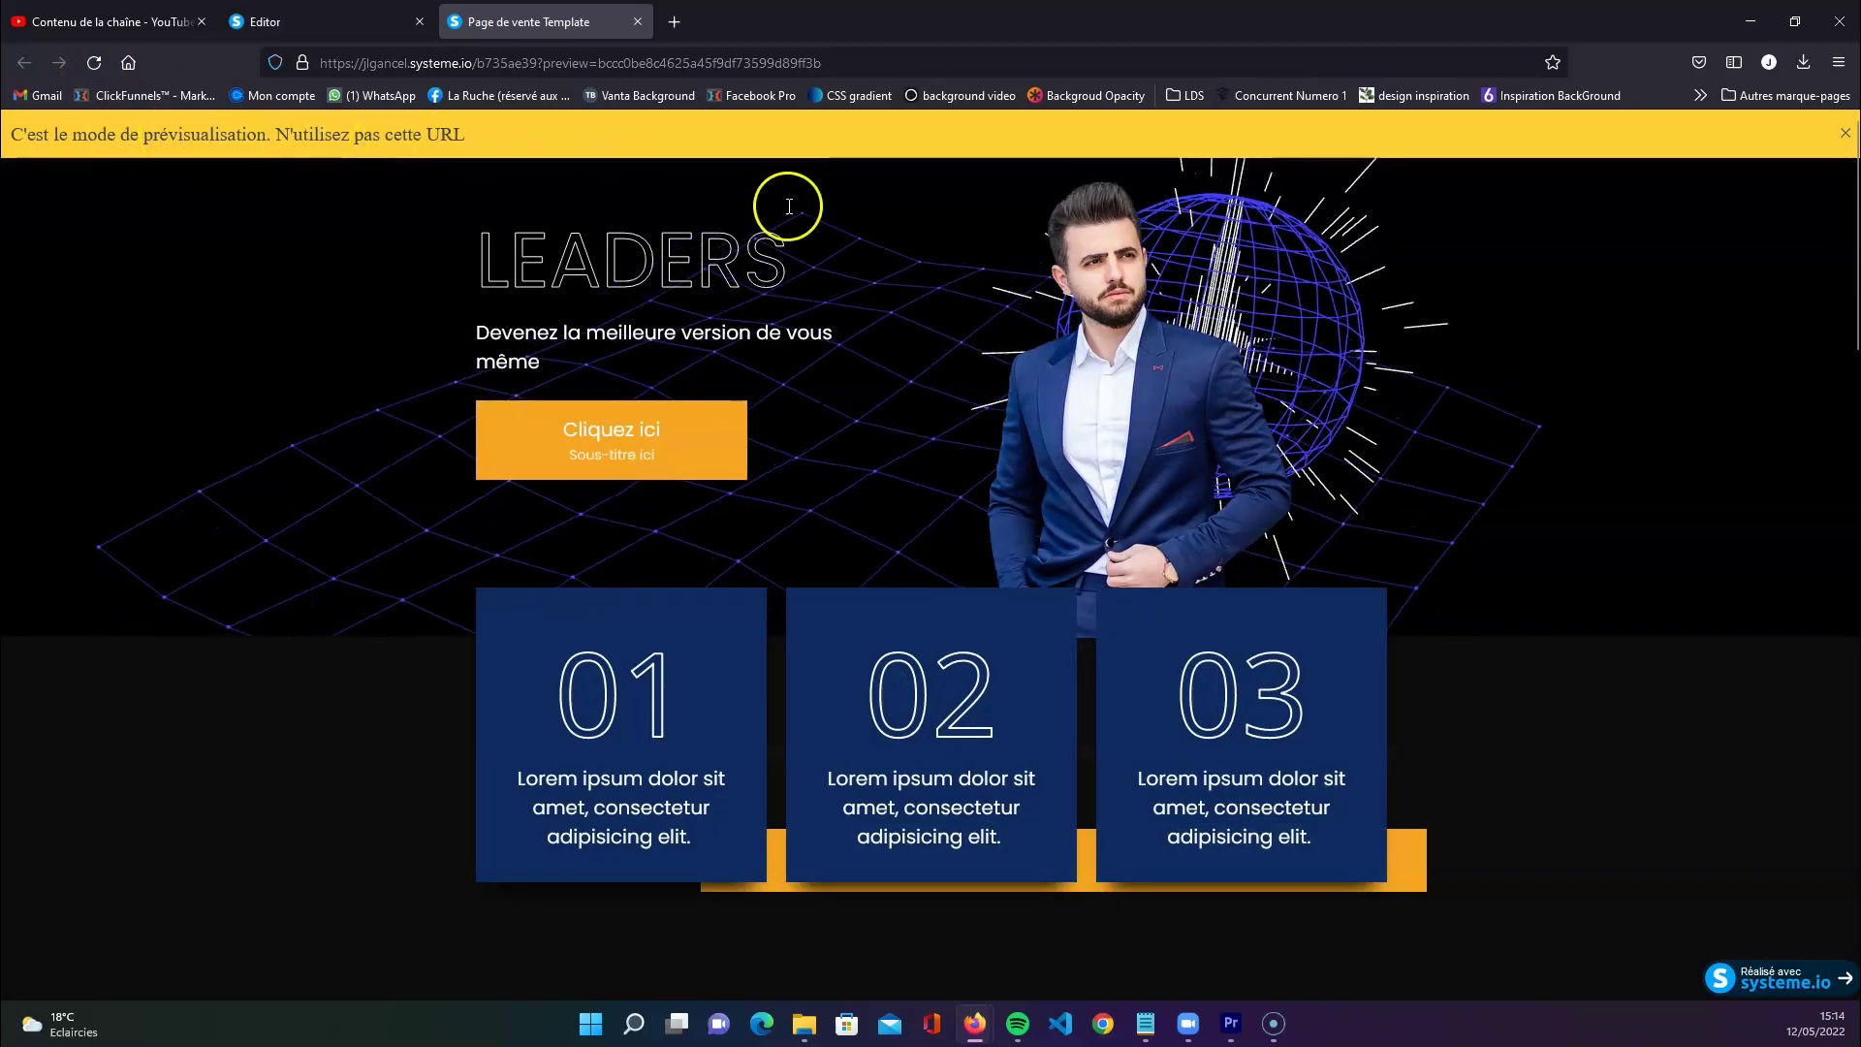
pyautogui.click(1844, 136)
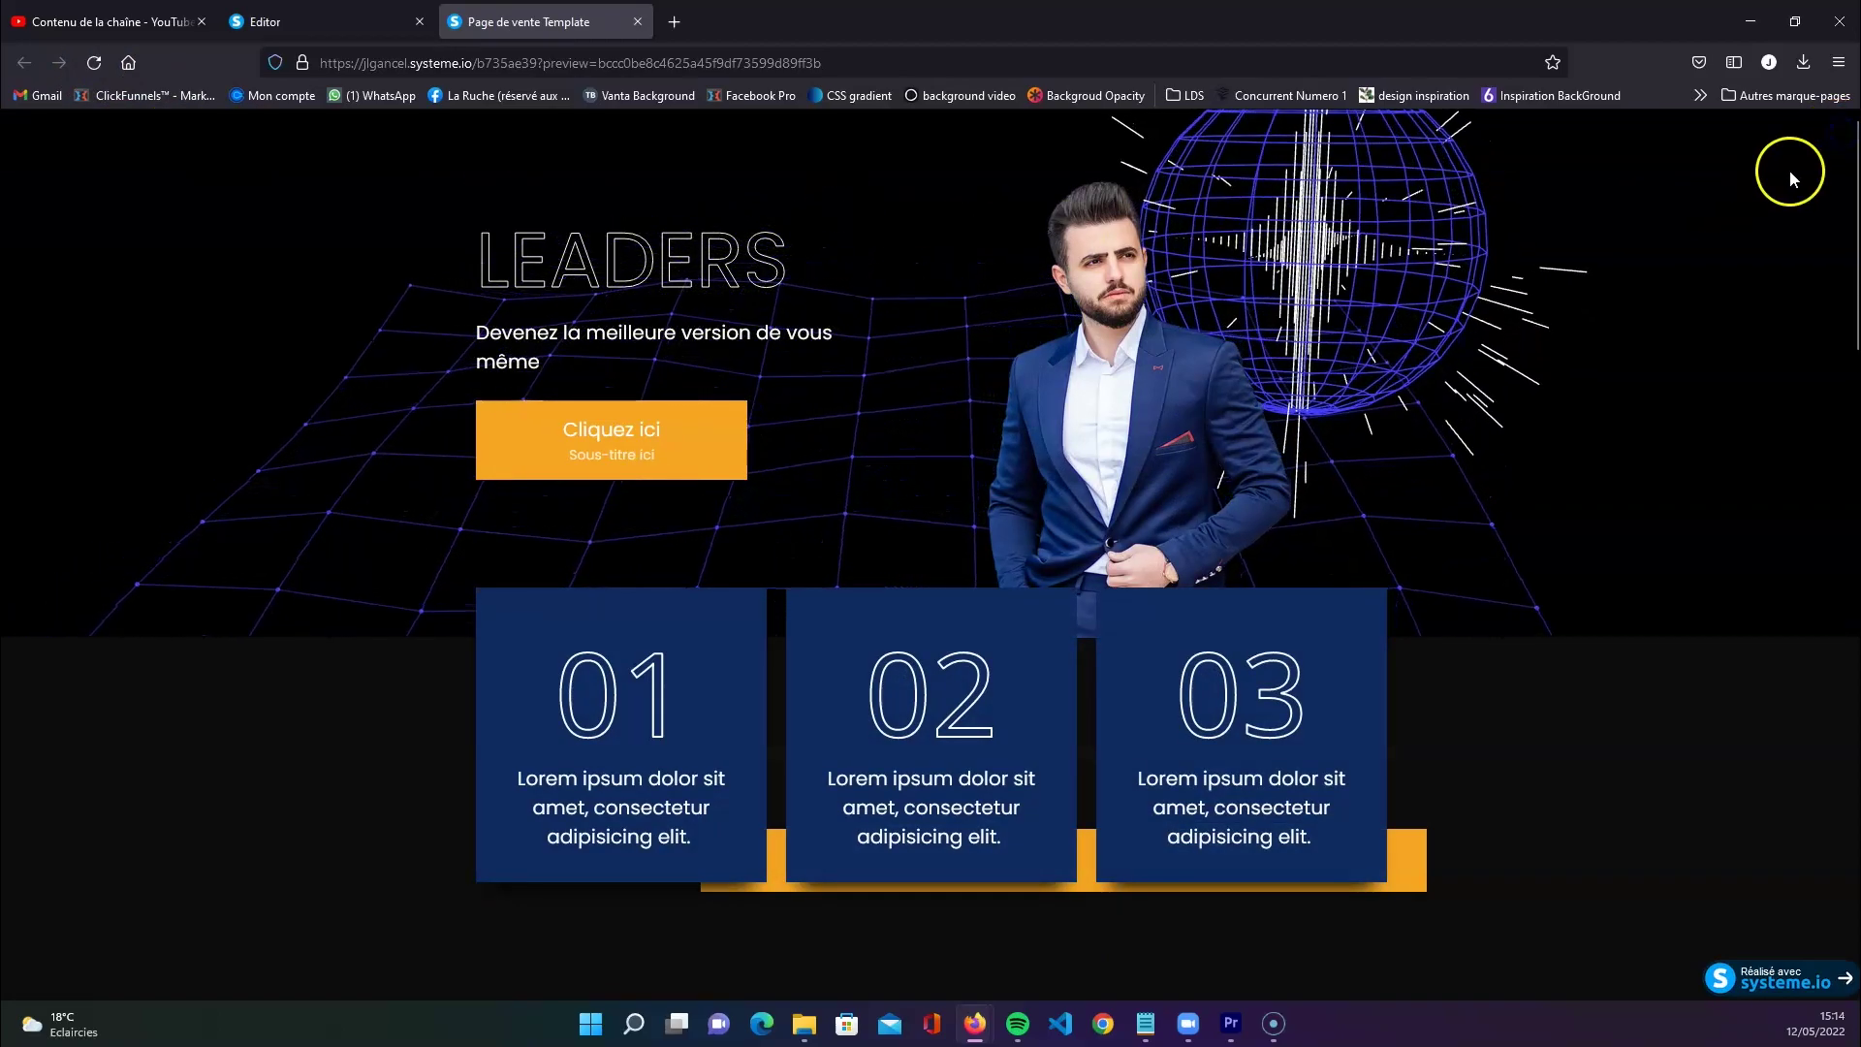
# Examine the scroll animations through the whole previewed page, from the LEADERS header past block 01 and the videos to the three cards.
pyautogui.scroll(-2, 1594, 398)
pyautogui.scroll(-2, 1582, 390)
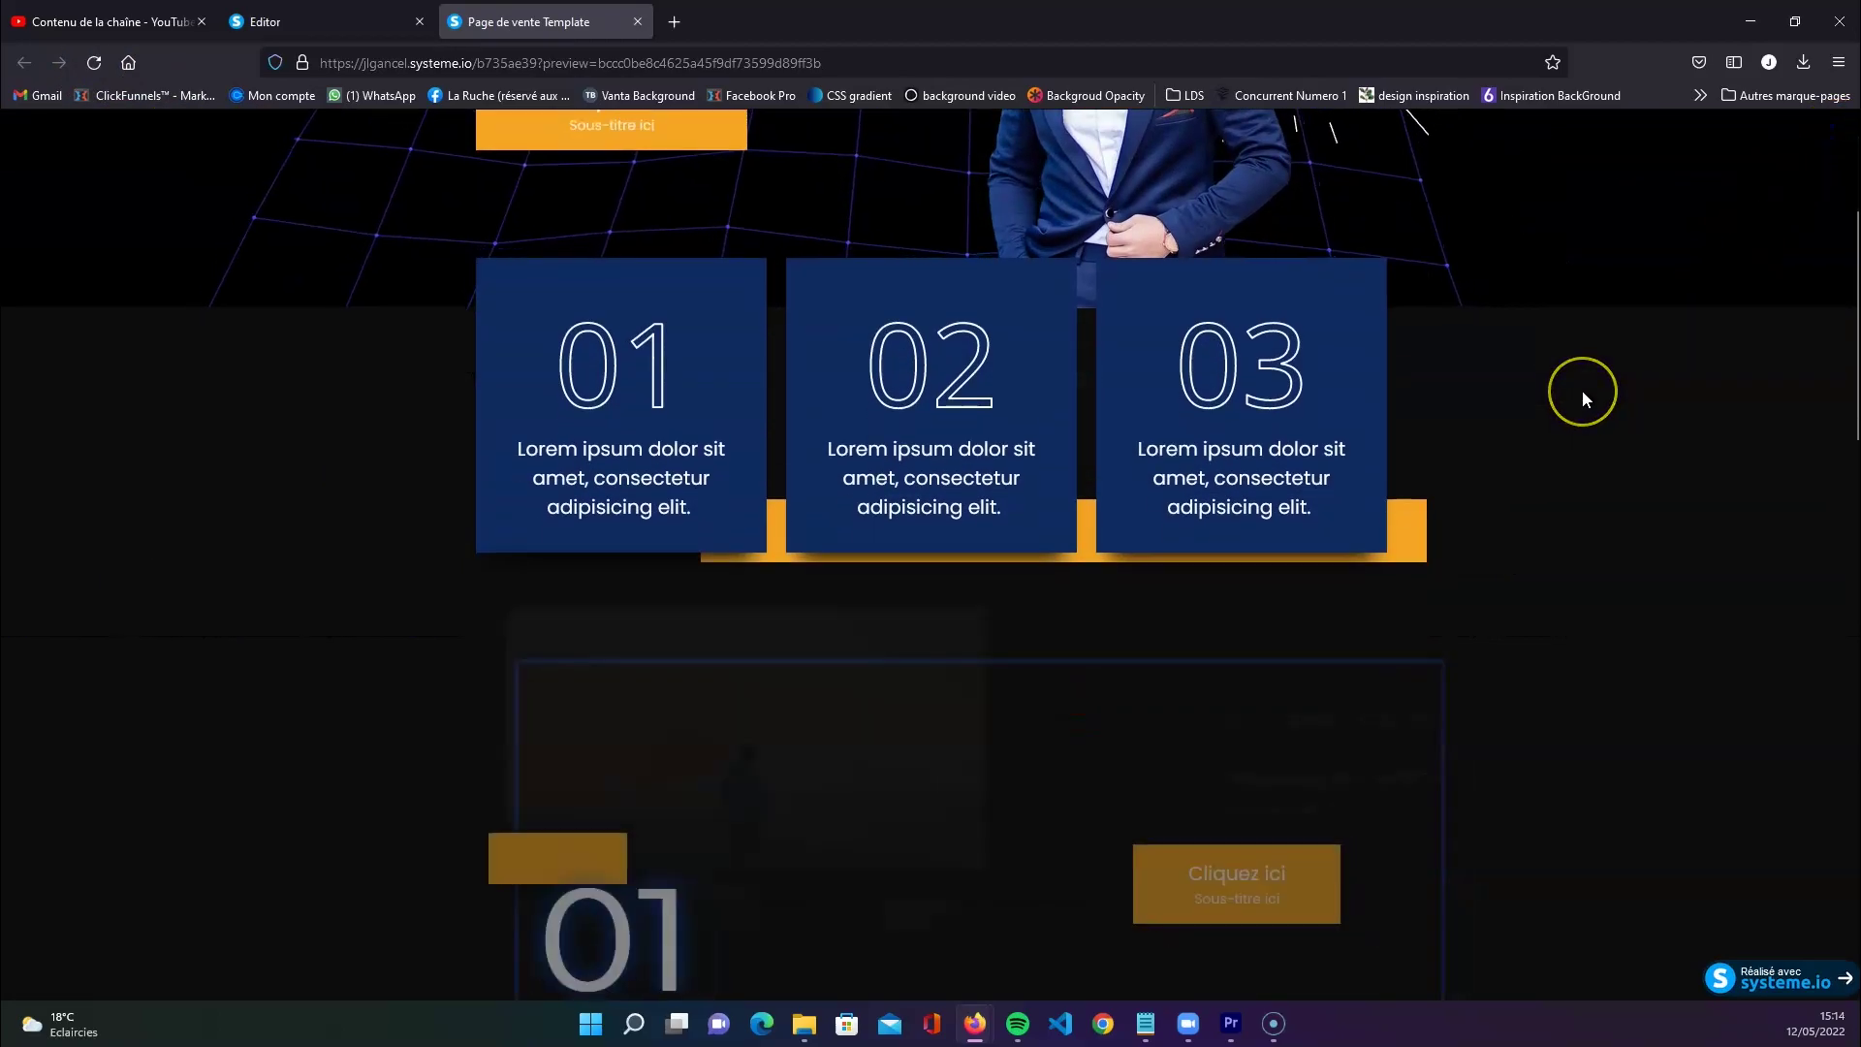
pyautogui.scroll(4, 1582, 391)
pyautogui.scroll(-3, 1582, 391)
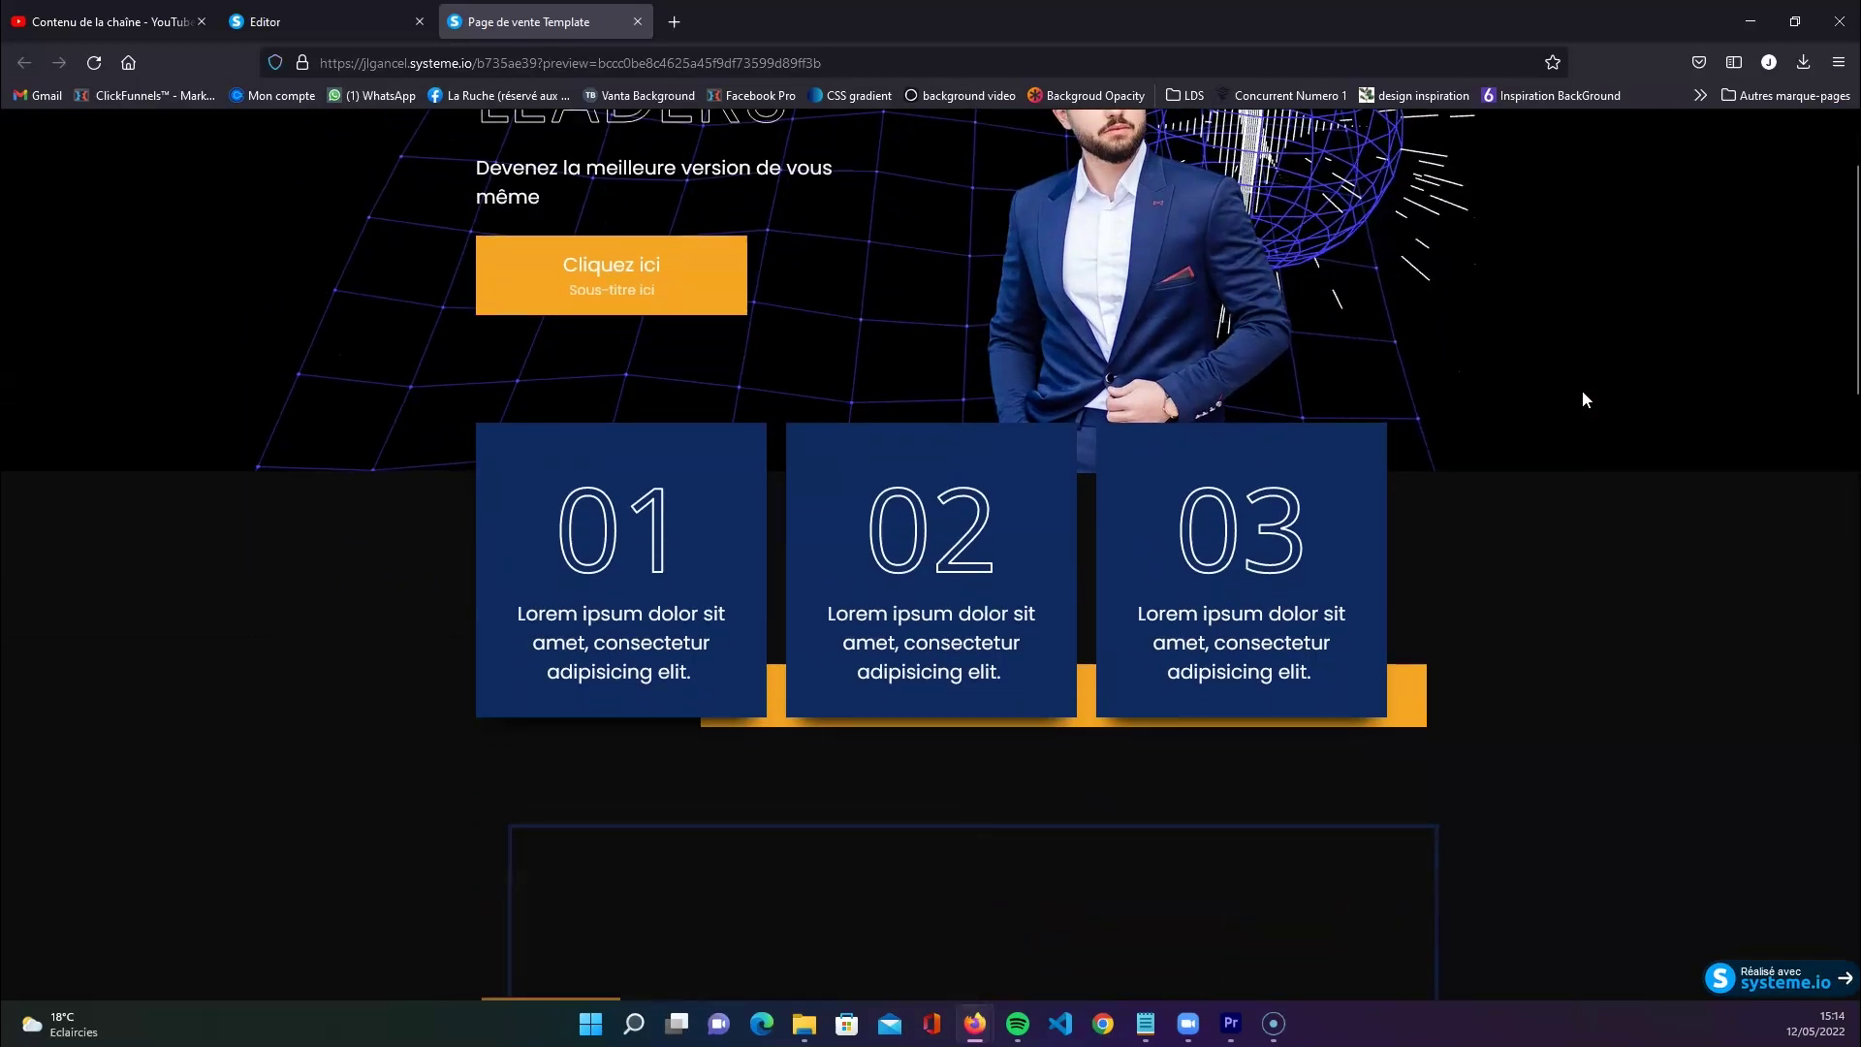
pyautogui.scroll(-3, 1550, 409)
pyautogui.scroll(-2, 1550, 417)
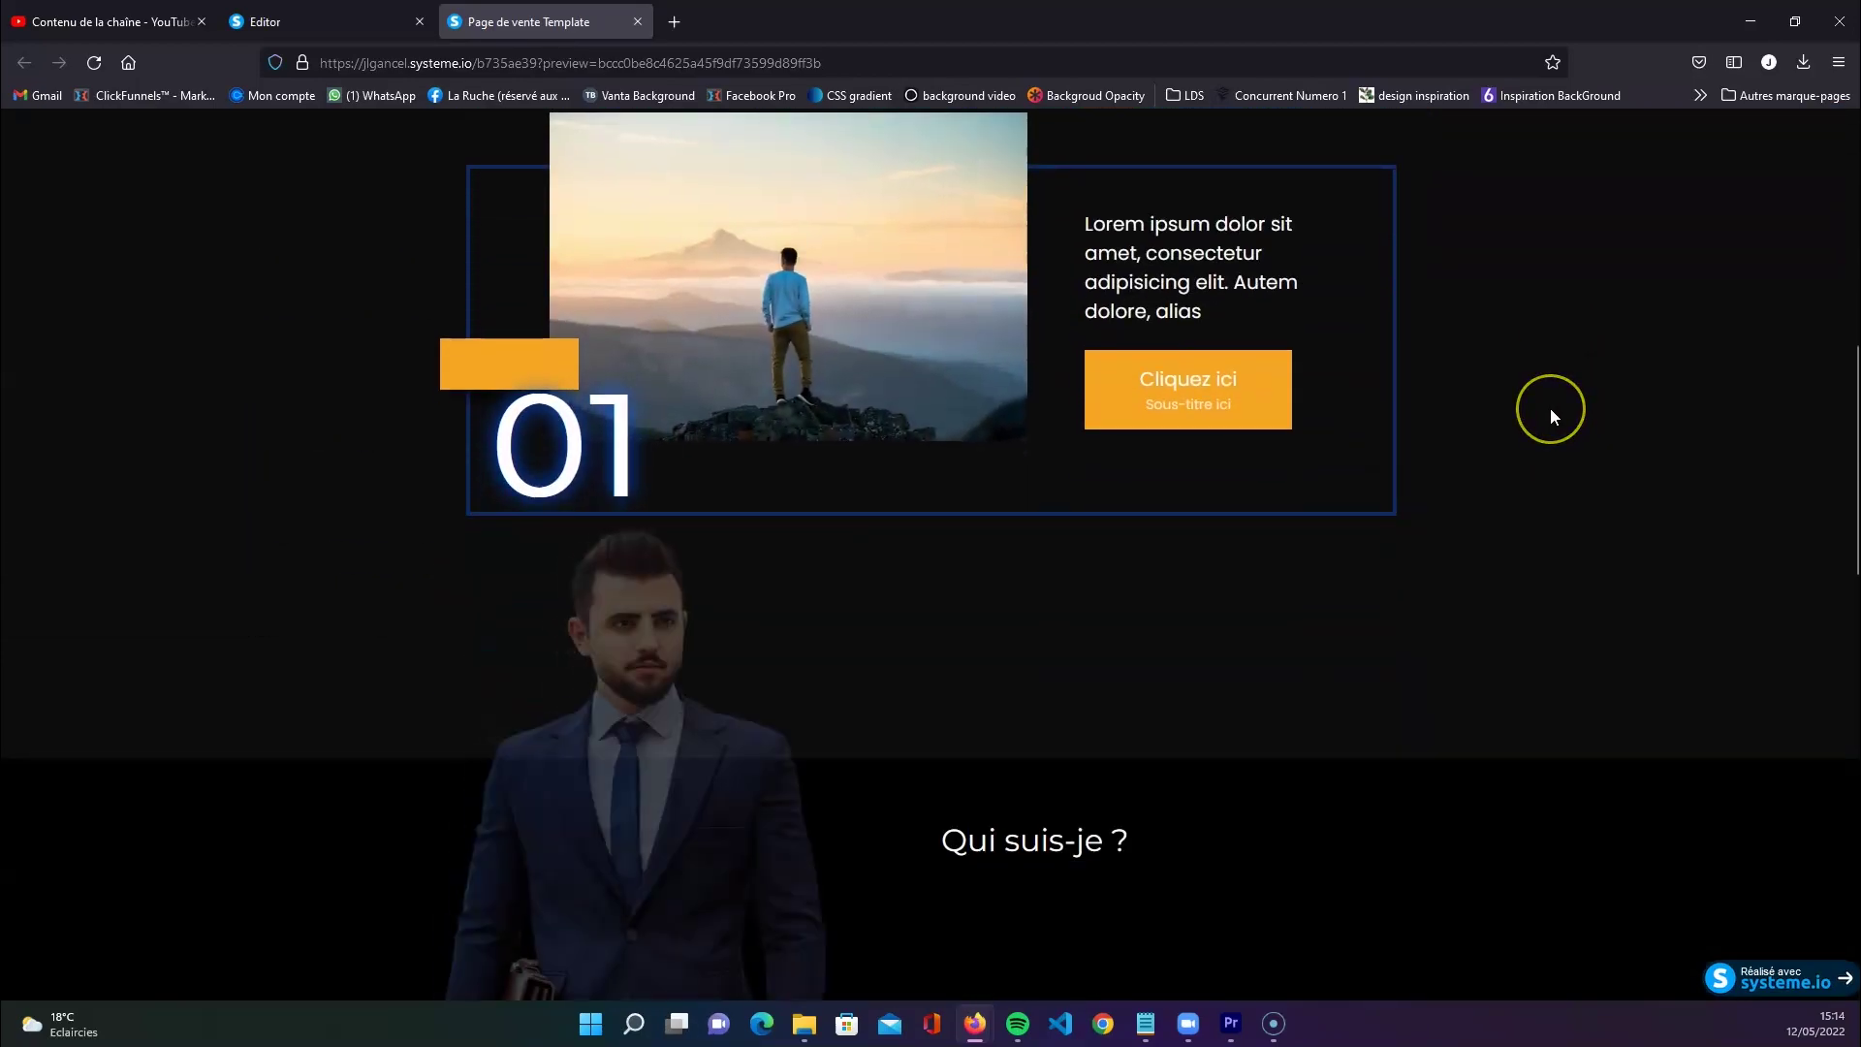
pyautogui.scroll(-3, 1550, 417)
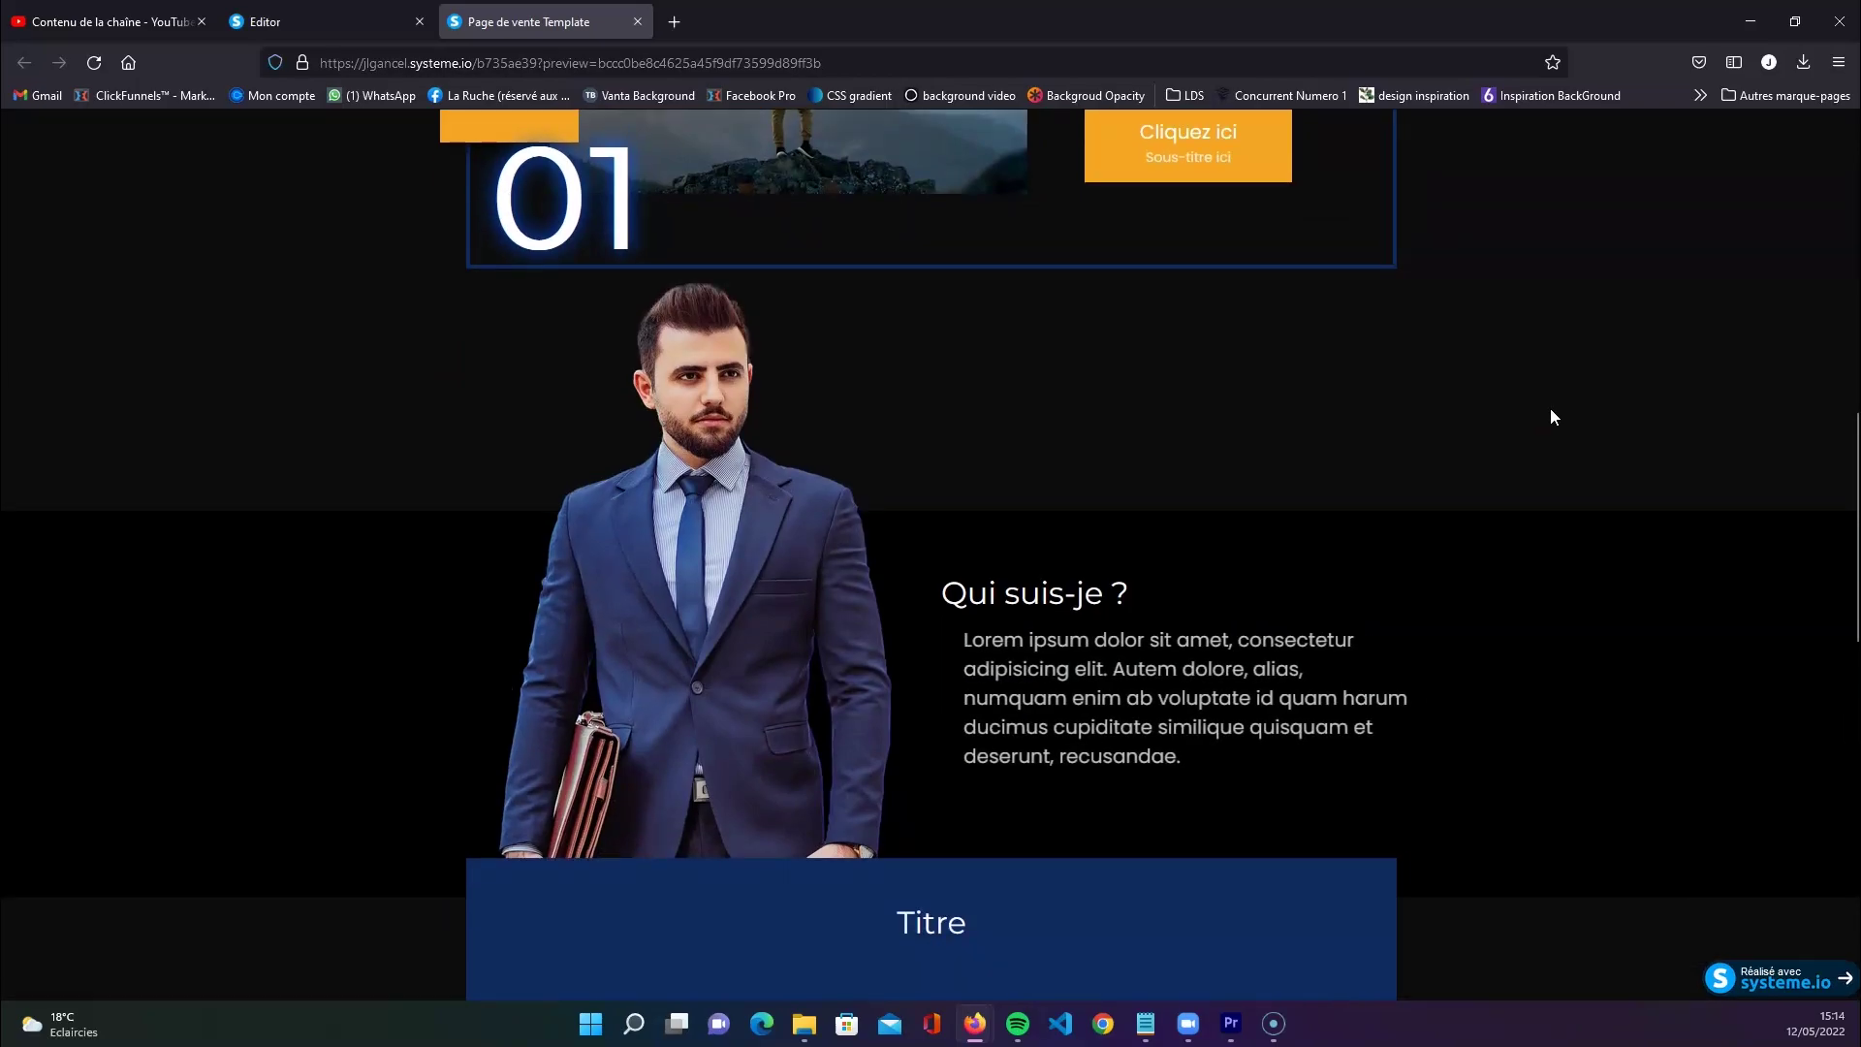
pyautogui.scroll(-4, 1550, 417)
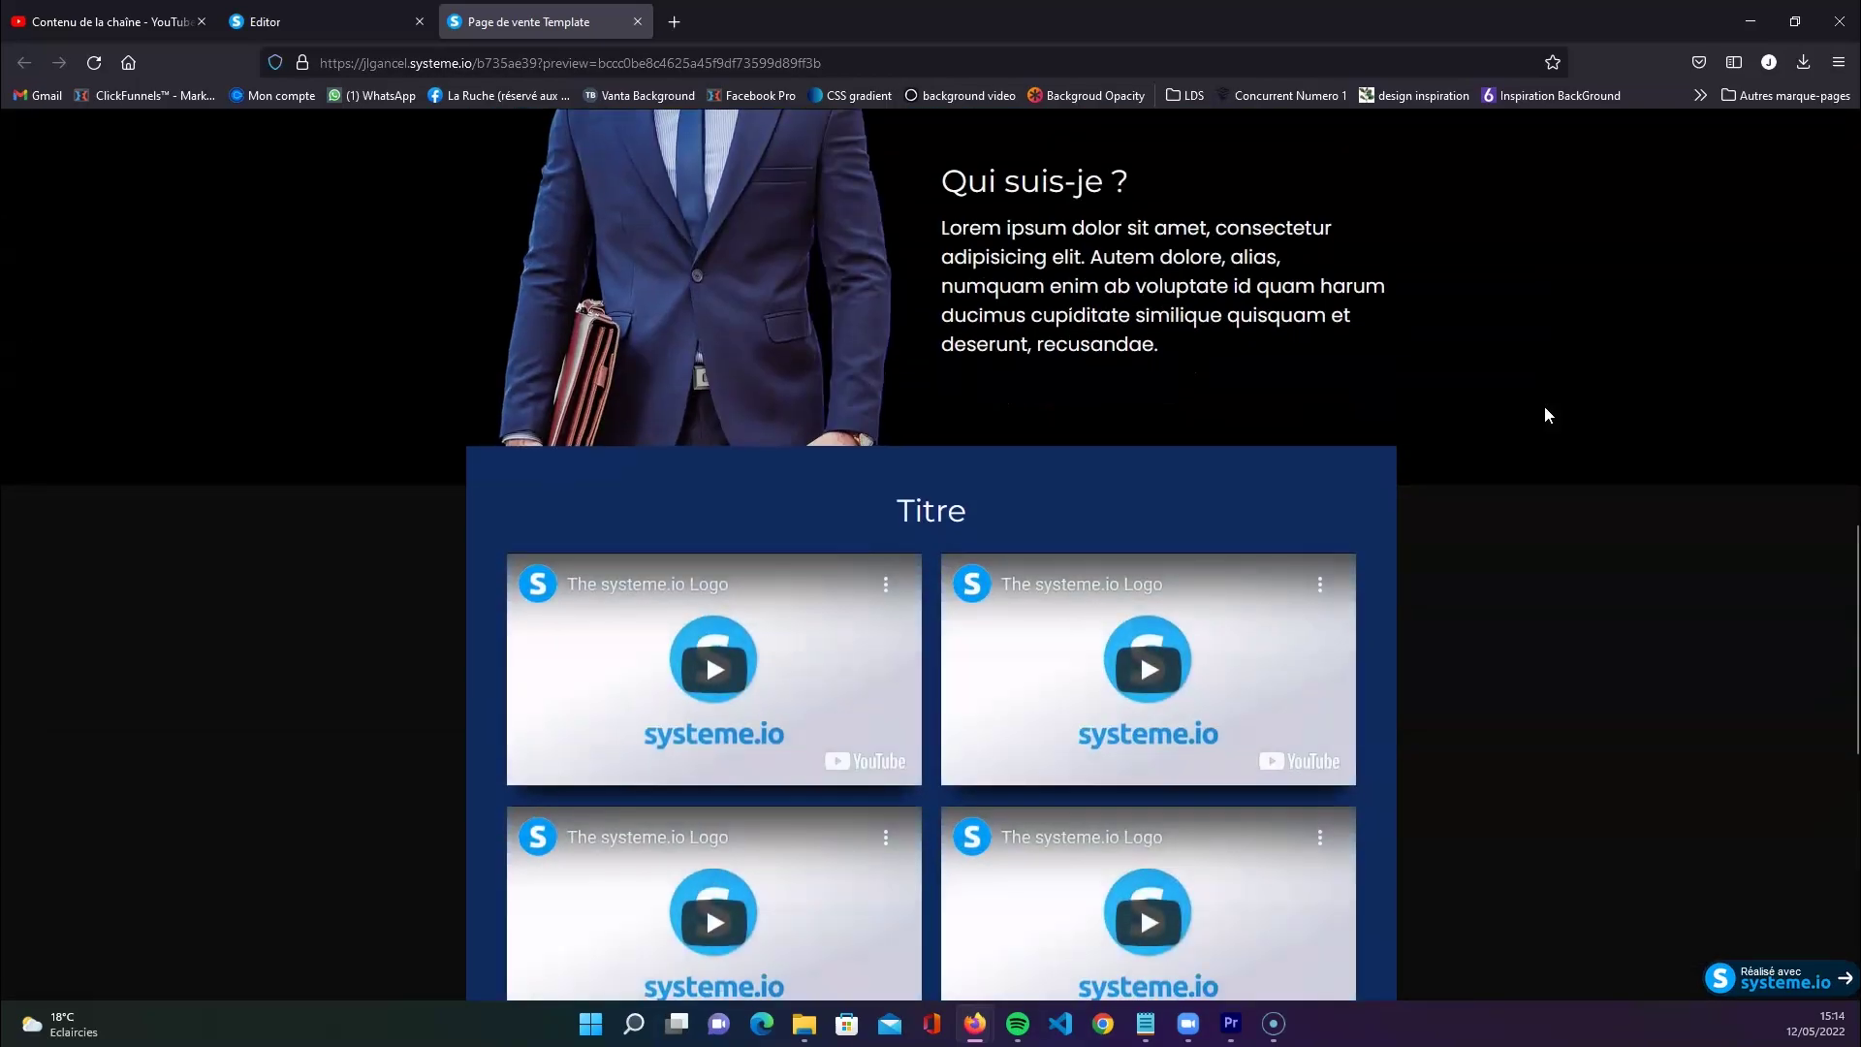
pyautogui.scroll(-5, 1546, 415)
pyautogui.scroll(-3, 1545, 415)
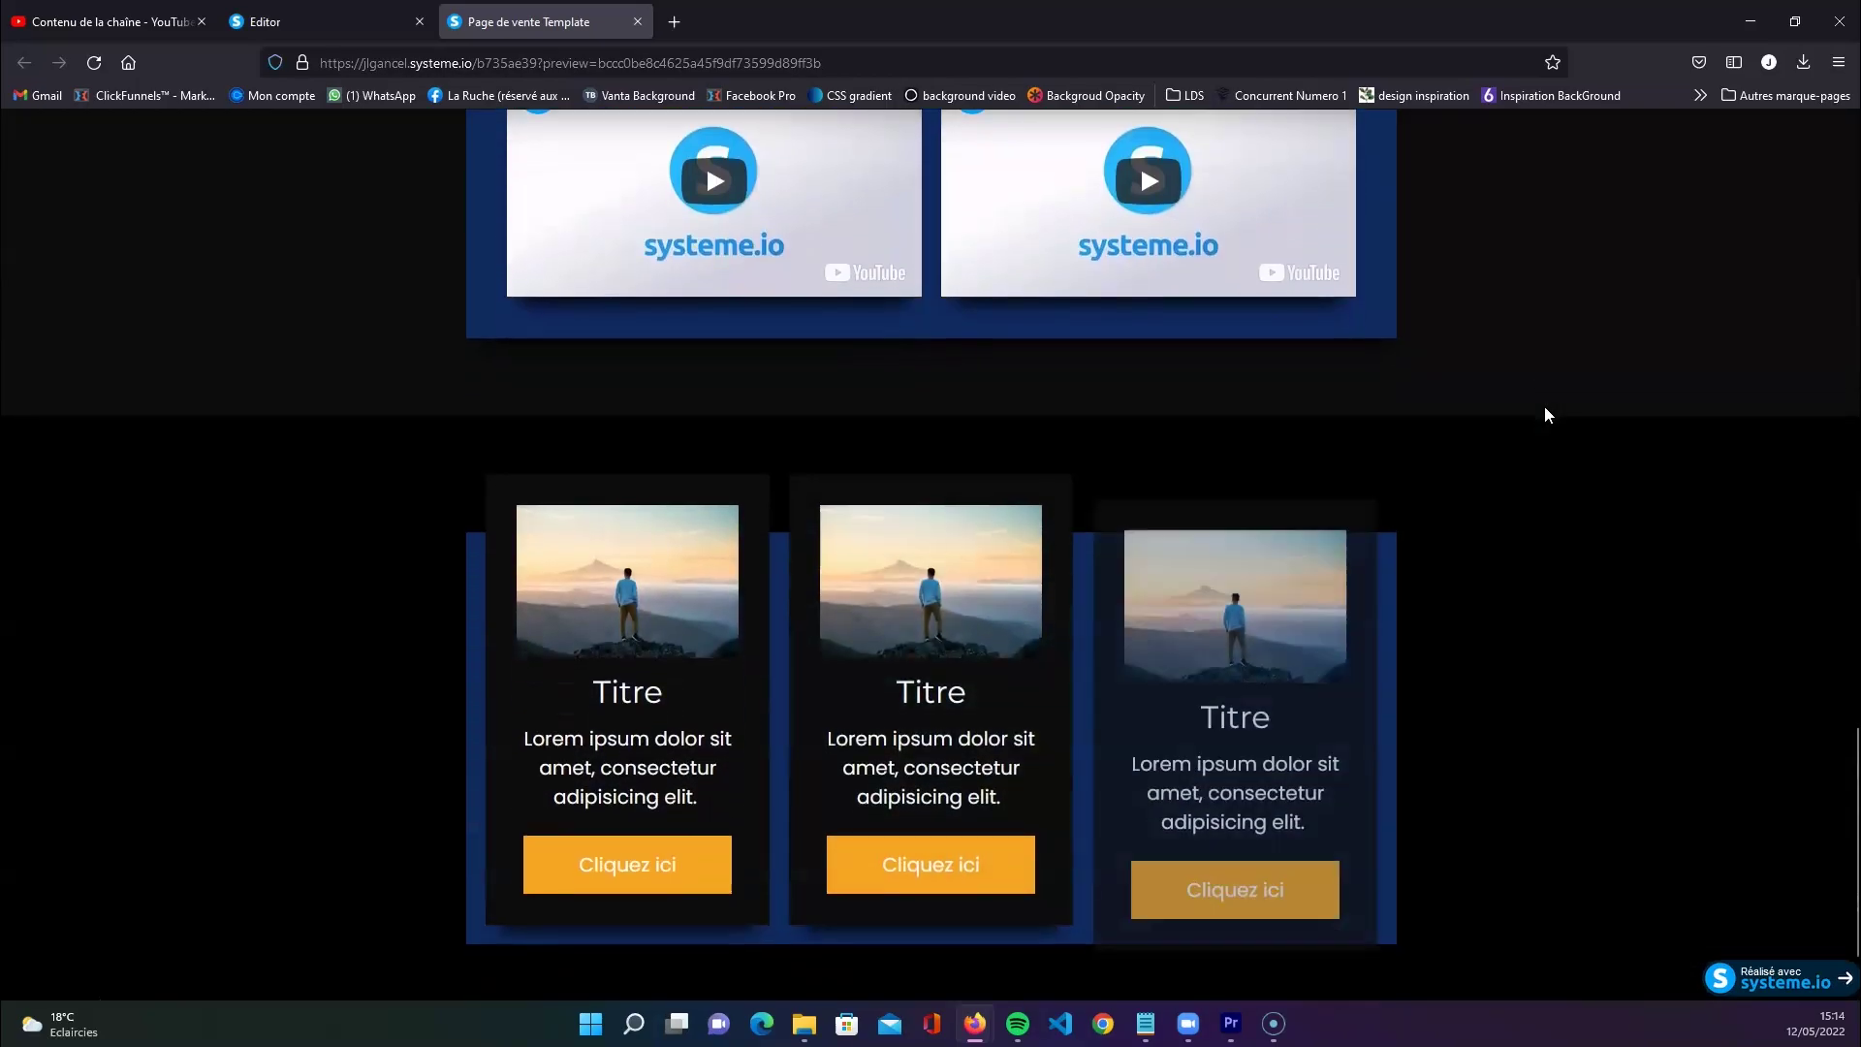